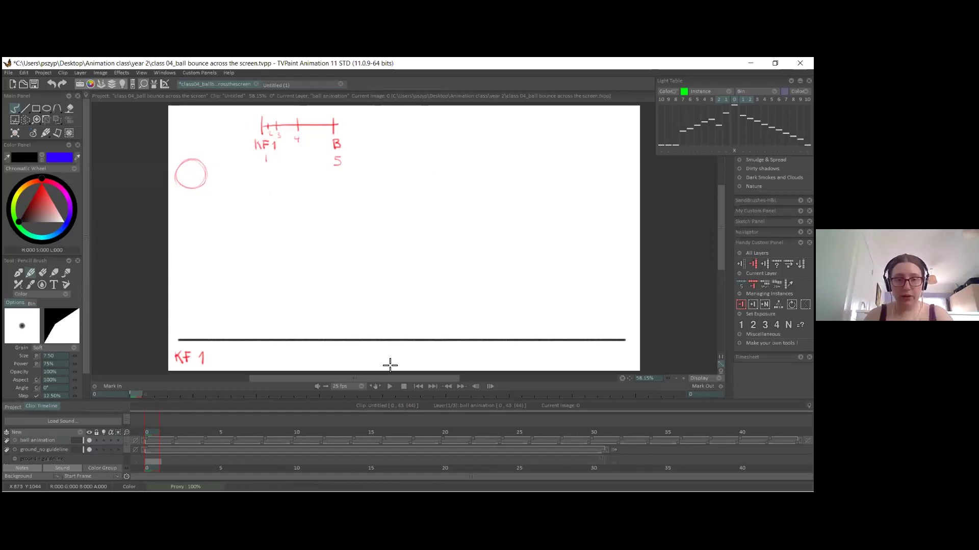
Step: Play back the ball bounce animation to review its timing across the full clip
{"action": "key", "text": "Return"}
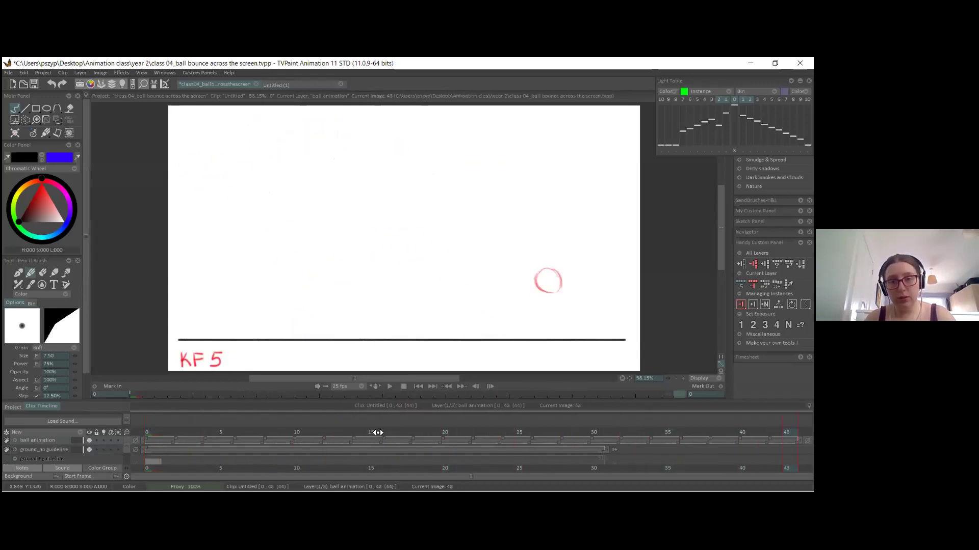
{"action": "left_click", "coordinate": [389, 387]}
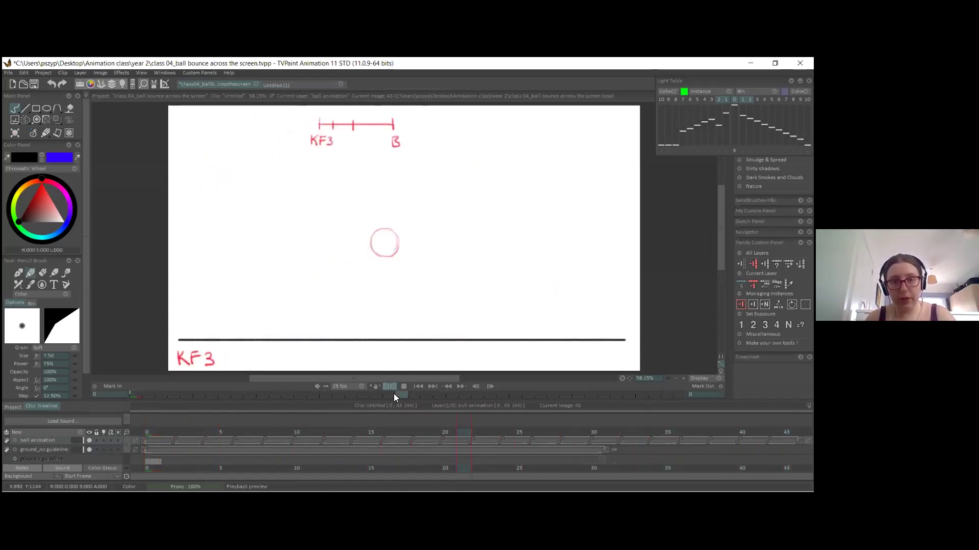
{"action": "left_click", "coordinate": [393, 389]}
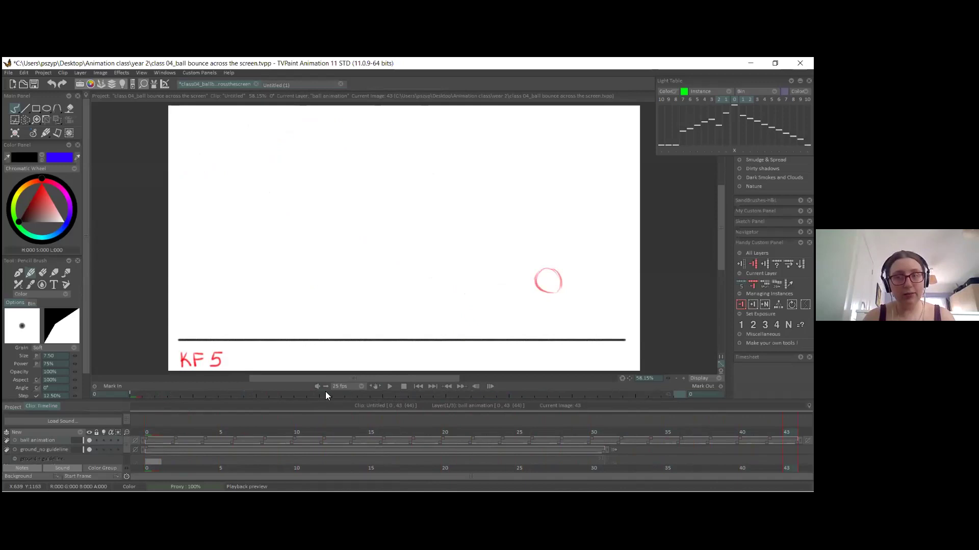
Step: Add a new animation layer starting at the first frame and give it 19 blank instances
{"action": "left_click", "coordinate": [148, 432]}
{"action": "left_click", "coordinate": [80, 432]}
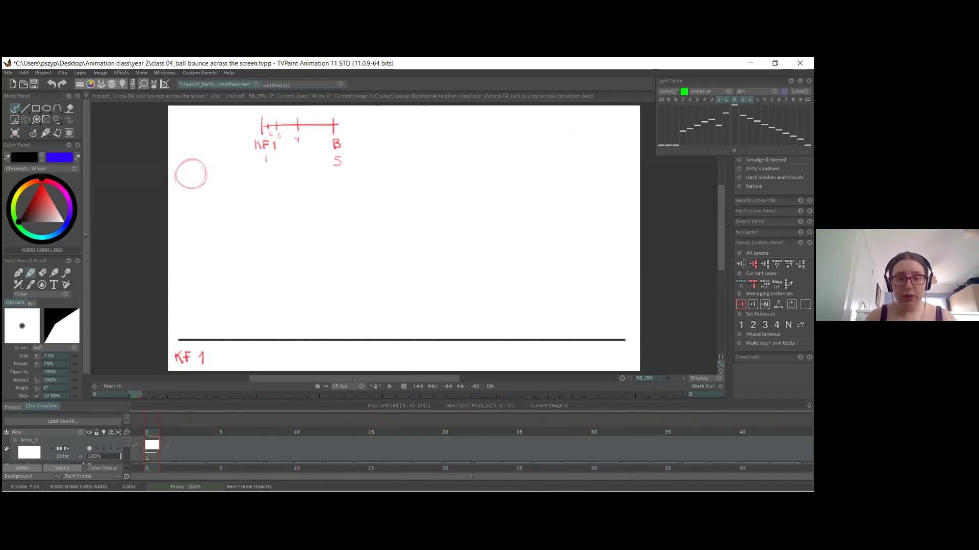
{"action": "left_click", "coordinate": [754, 305]}
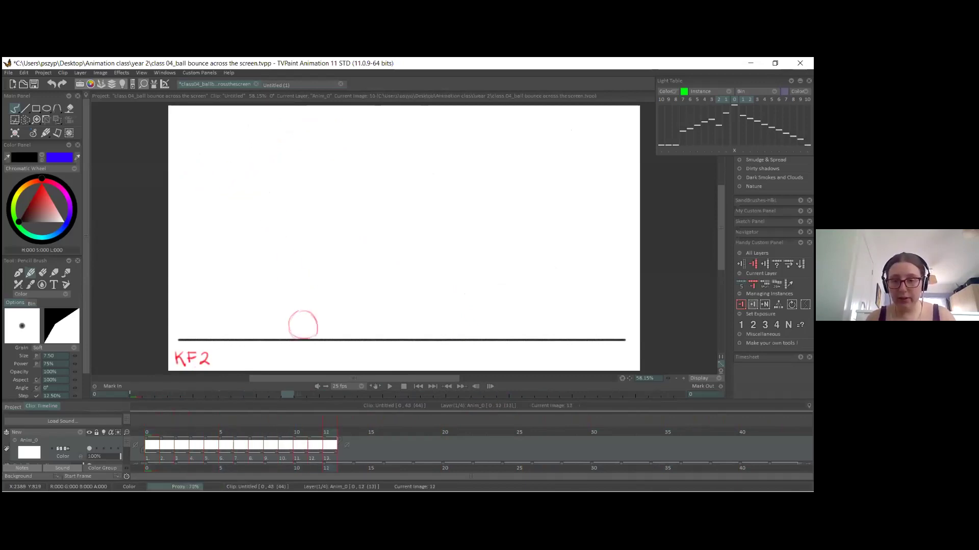
{"action": "left_click", "coordinate": [754, 305]}
{"action": "left_click", "coordinate": [754, 305]}
{"action": "left_click", "coordinate": [754, 306]}
{"action": "left_click", "coordinate": [754, 305]}
{"action": "left_click", "coordinate": [754, 306]}
{"action": "left_click", "coordinate": [753, 305]}
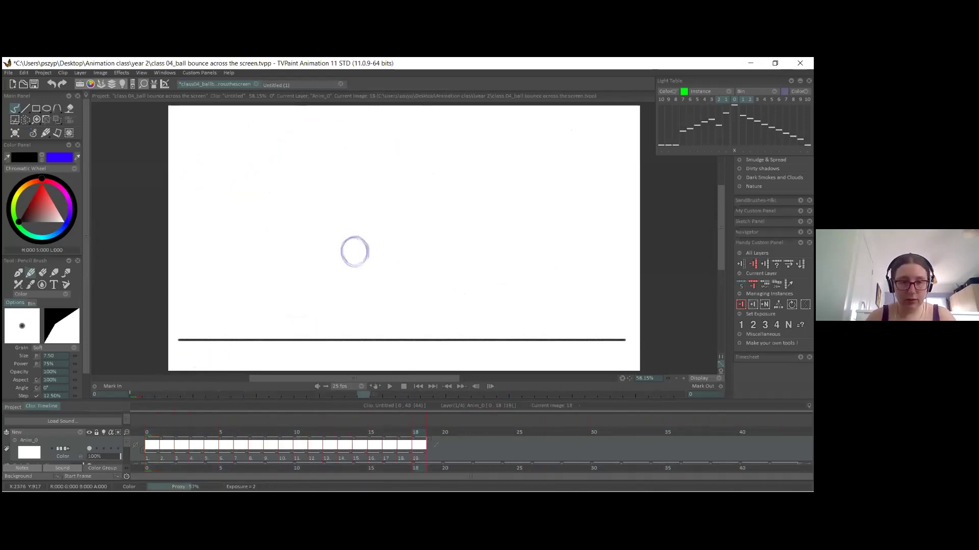
Step: Set the new layer's instances to a two-frame exposure and extend the blank images on twos past frame 43
{"action": "left_click", "coordinate": [593, 448]}
{"action": "left_click", "coordinate": [753, 325]}
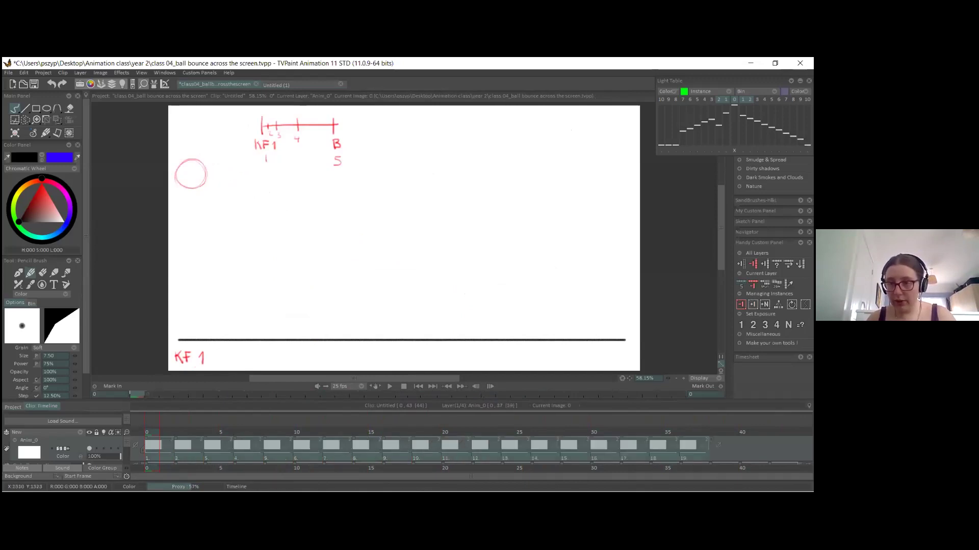
{"action": "left_click", "coordinate": [718, 432]}
{"action": "mouse_move", "coordinate": [709, 449]}
{"action": "left_mouse_down"}
{"action": "mouse_move", "coordinate": [767, 448]}
{"action": "mouse_move", "coordinate": [713, 445]}
{"action": "left_mouse_up"}
{"action": "left_click", "coordinate": [753, 325]}
Step: Delete the surplus blank instance after frame 43 in the new layer and return to the first frame
{"action": "left_click_drag", "start_coordinate": [806, 448], "coordinate": [793, 476]}
{"action": "left_click", "coordinate": [807, 457]}
{"action": "left_click", "coordinate": [807, 446]}
{"action": "left_click", "coordinate": [772, 454]}
{"action": "key", "text": "Delete"}
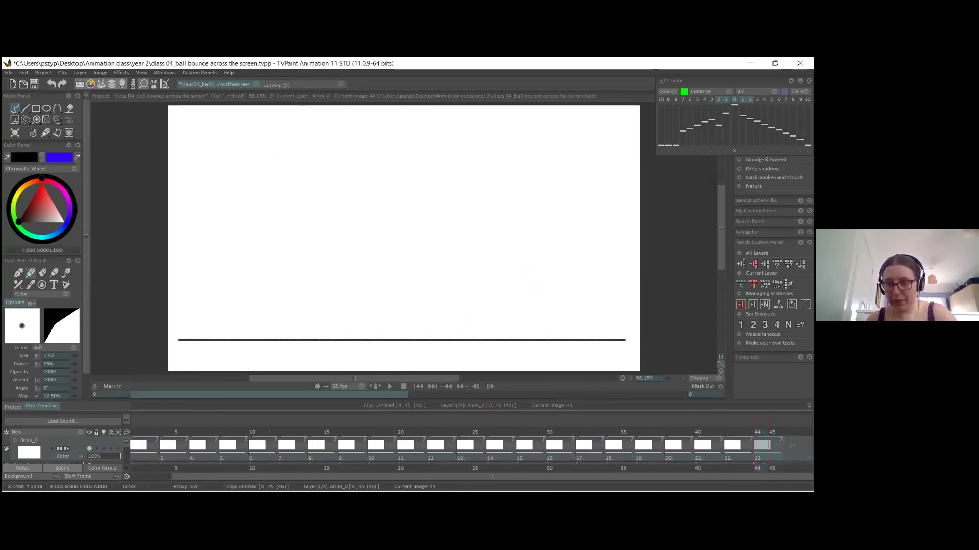
{"action": "left_click", "coordinate": [154, 433]}
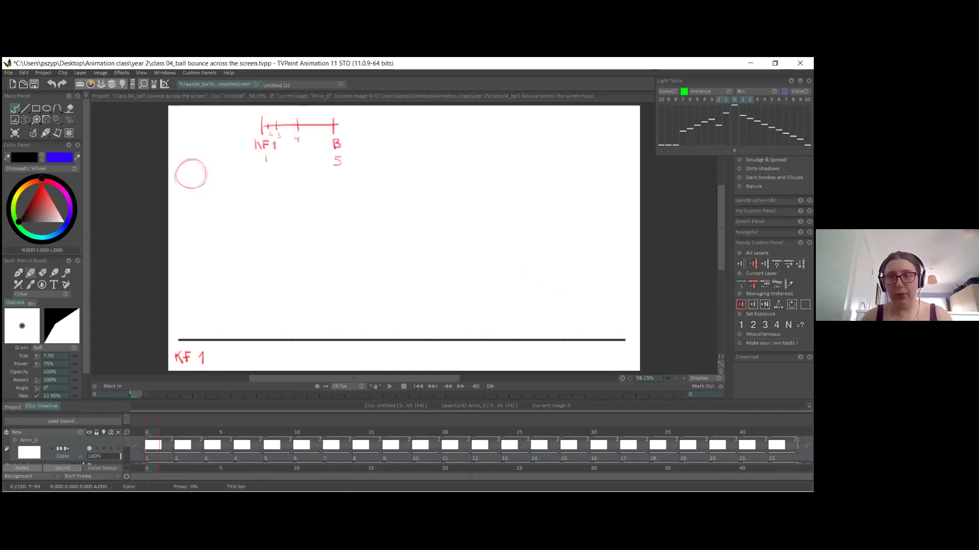
Step: Move the floating Light Table clear of the tool presets list
{"action": "left_click_drag", "start_coordinate": [683, 81], "coordinate": [567, 80]}
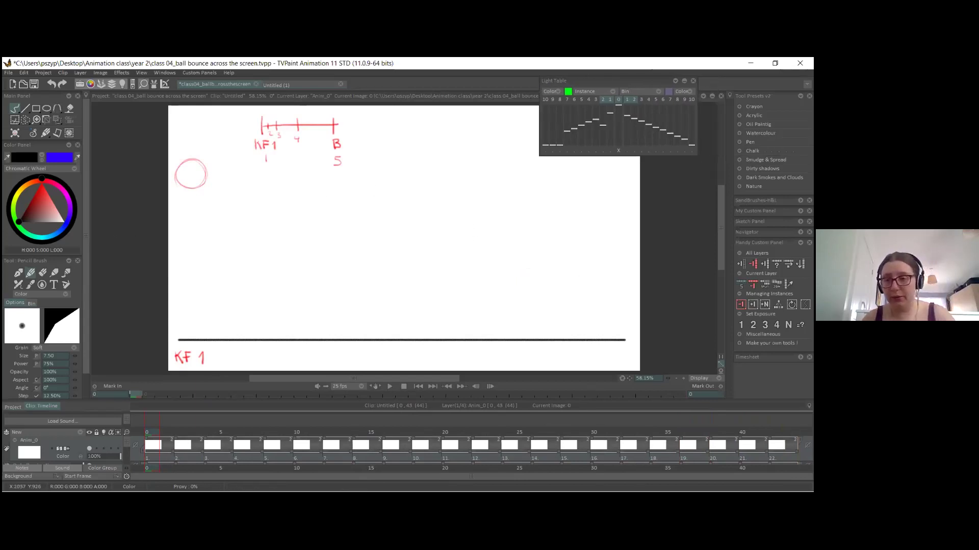
{"action": "key", "text": "shift+period"}
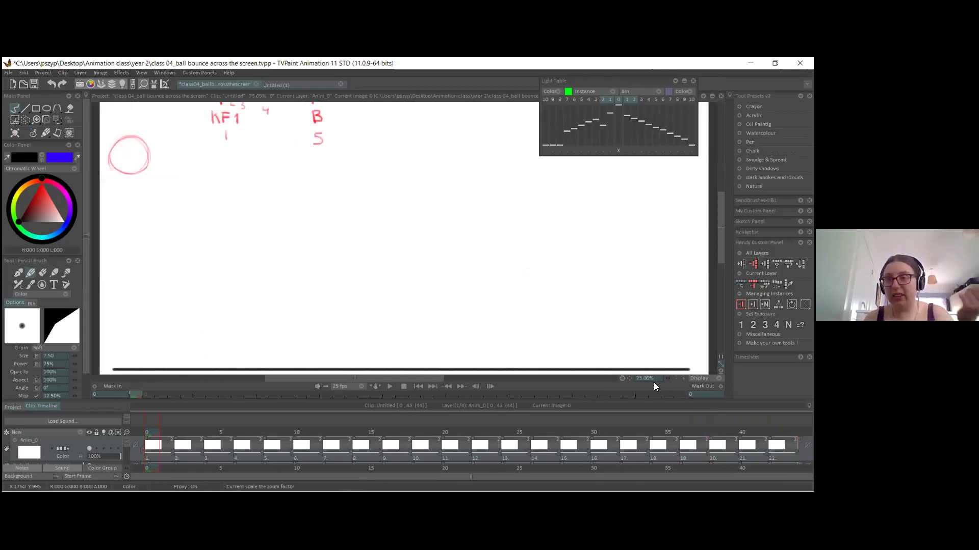
{"action": "left_click", "coordinate": [637, 386]}
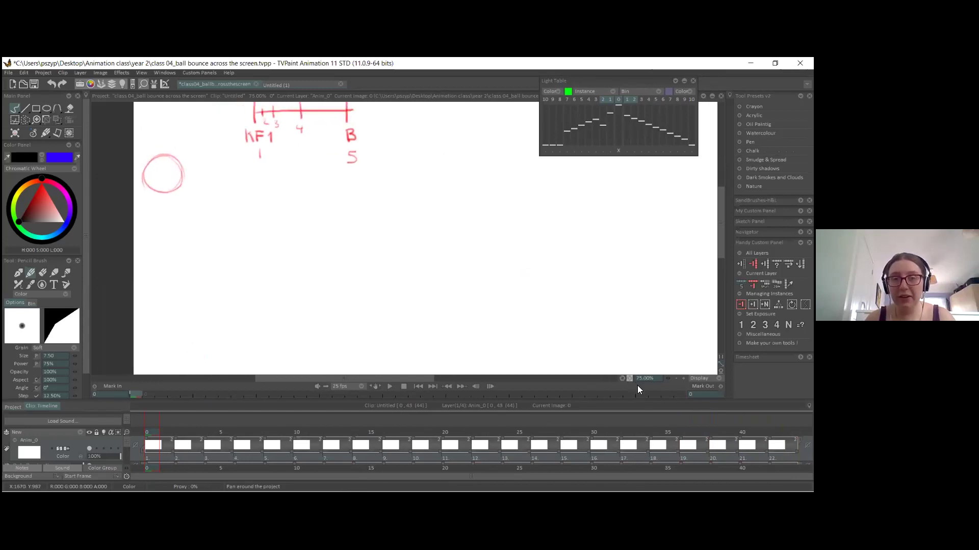
{"action": "left_click_drag", "start_coordinate": [209, 237], "coordinate": [249, 229]}
{"action": "key", "text": "ctrl+z"}
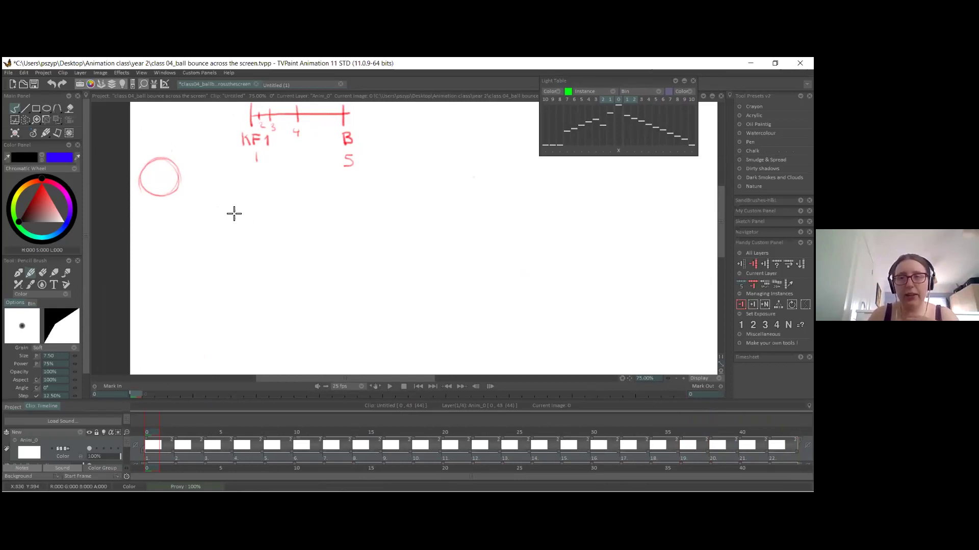
{"action": "mouse_move", "coordinate": [230, 225]}
{"action": "left_mouse_down"}
{"action": "mouse_move", "coordinate": [305, 214]}
{"action": "mouse_move", "coordinate": [250, 236]}
{"action": "left_mouse_up"}
{"action": "key", "text": "ctrl+z"}
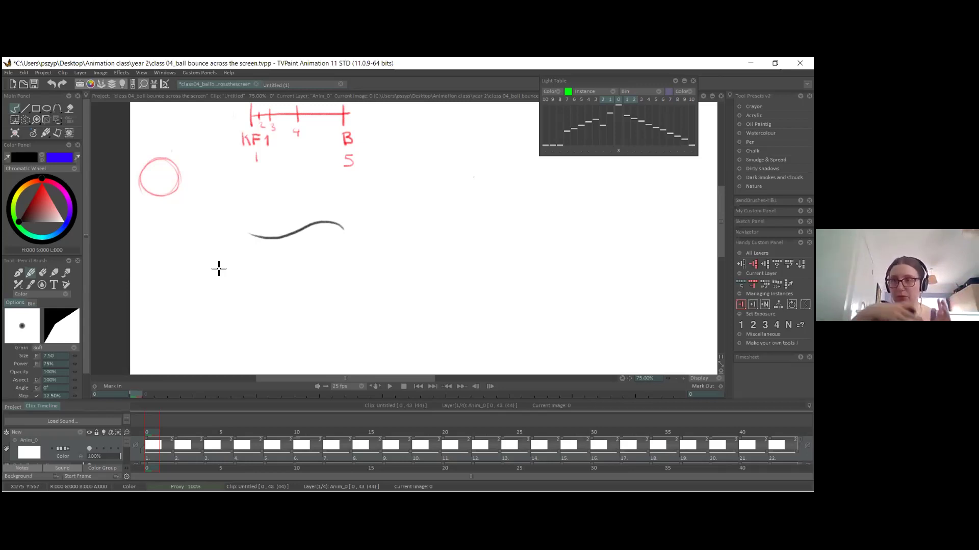
{"action": "key", "text": "ctrl+z"}
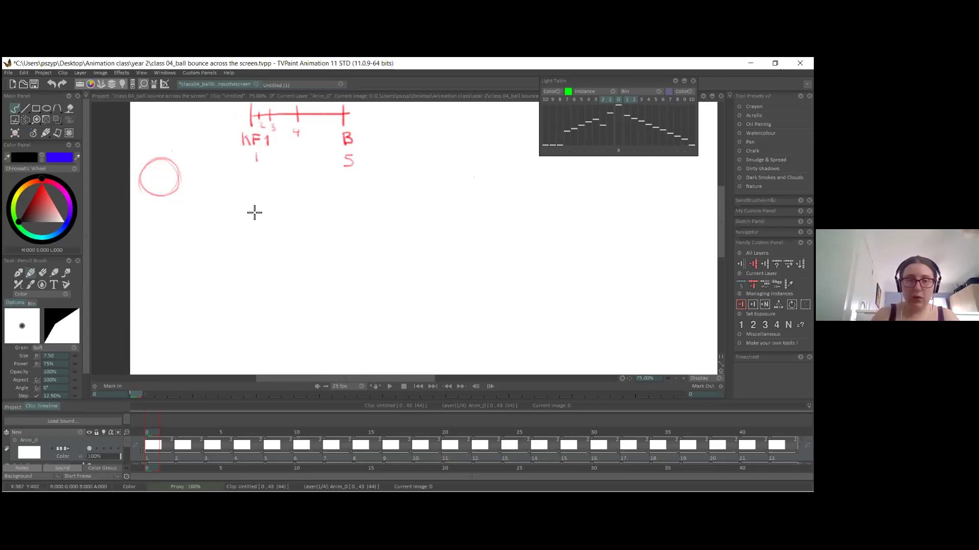
Step: Sketch an S-shaped line in black pencil, outline it above and below, and add a small cluster of curved strokes beside it
{"action": "left_click_drag", "start_coordinate": [257, 255], "coordinate": [349, 235]}
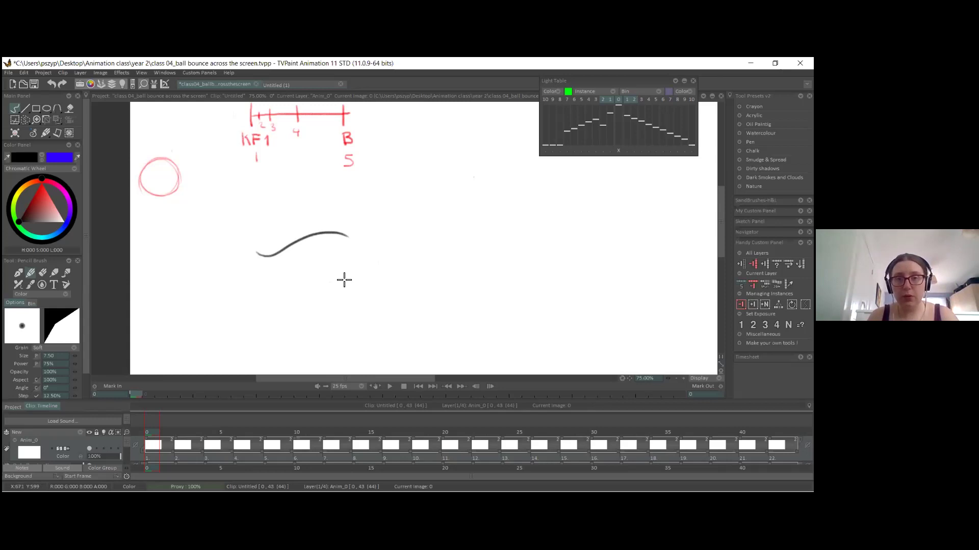
{"action": "left_click_drag", "start_coordinate": [403, 220], "coordinate": [393, 241]}
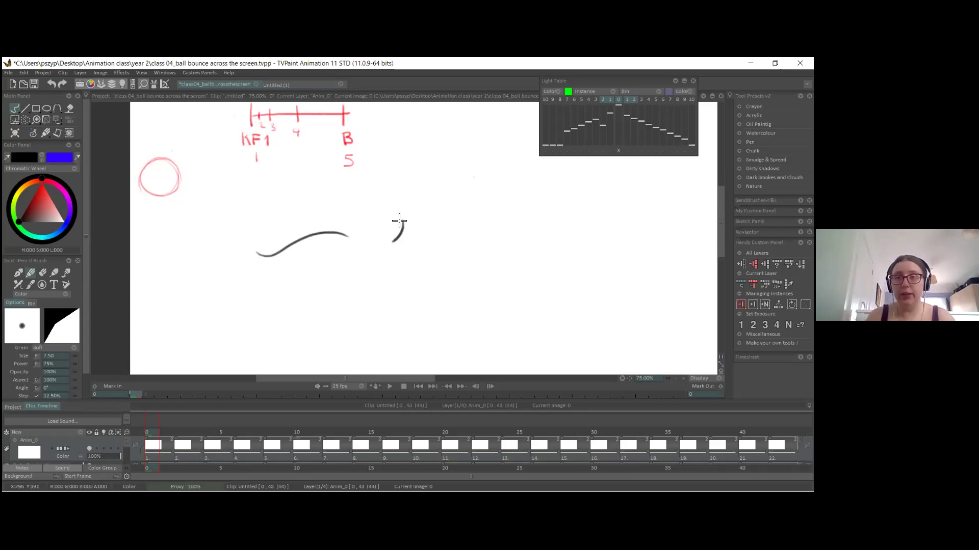
{"action": "mouse_move", "coordinate": [383, 243]}
{"action": "left_mouse_down"}
{"action": "mouse_move", "coordinate": [401, 221]}
{"action": "mouse_move", "coordinate": [408, 233]}
{"action": "mouse_move", "coordinate": [401, 221]}
{"action": "left_mouse_up"}
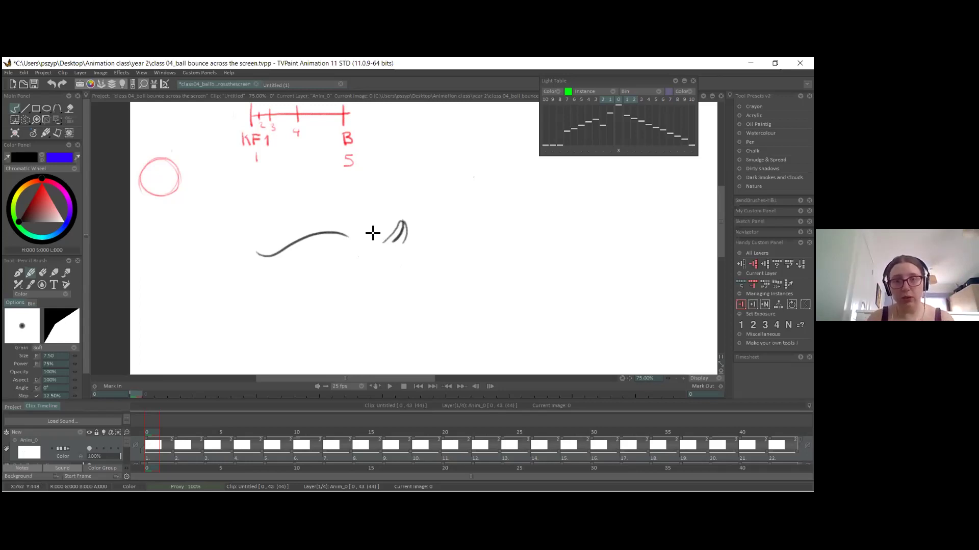
{"action": "mouse_move", "coordinate": [260, 260]}
{"action": "left_mouse_down"}
{"action": "mouse_move", "coordinate": [295, 268]}
{"action": "mouse_move", "coordinate": [306, 258]}
{"action": "mouse_move", "coordinate": [262, 258]}
{"action": "mouse_move", "coordinate": [353, 245]}
{"action": "mouse_move", "coordinate": [339, 225]}
{"action": "mouse_move", "coordinate": [253, 250]}
{"action": "left_mouse_up"}
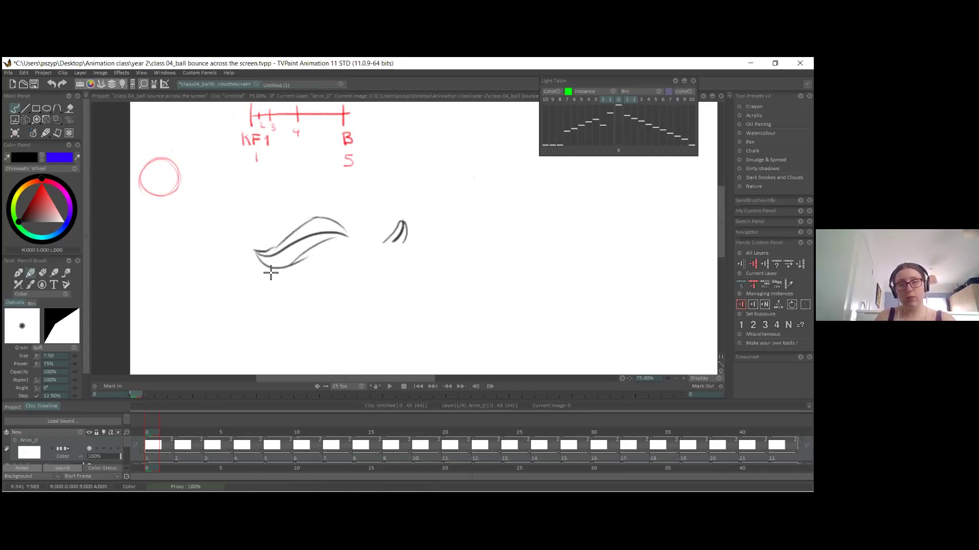
Step: Strengthen the centre line and end tip of the S-shaped sketch, and clear the drawing from the current image
{"action": "key", "text": "e"}
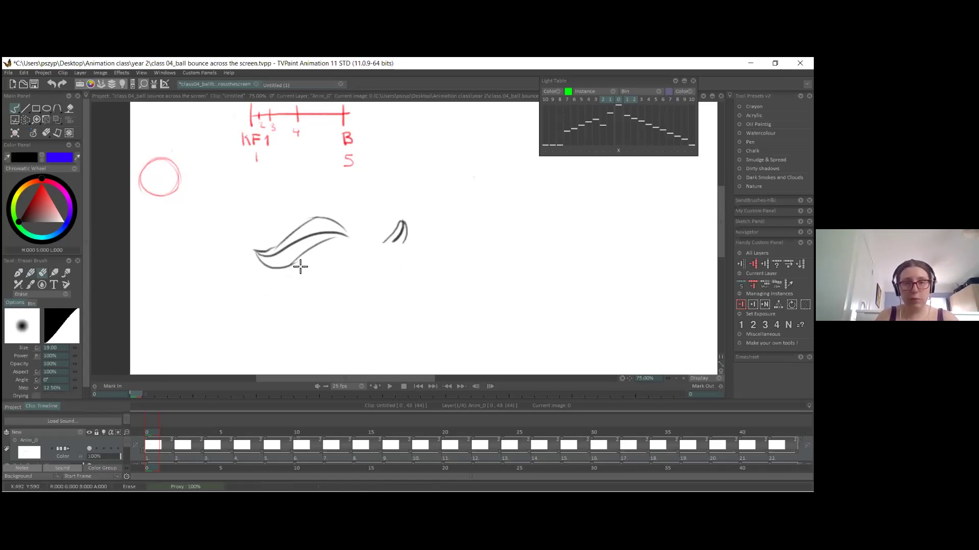
{"action": "left_click", "coordinate": [30, 273]}
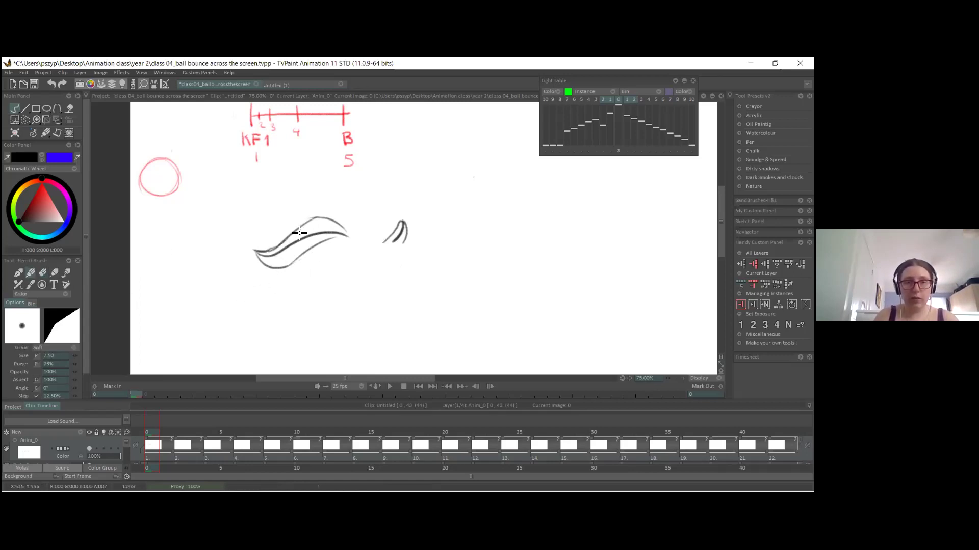
{"action": "left_click_drag", "start_coordinate": [329, 240], "coordinate": [347, 238]}
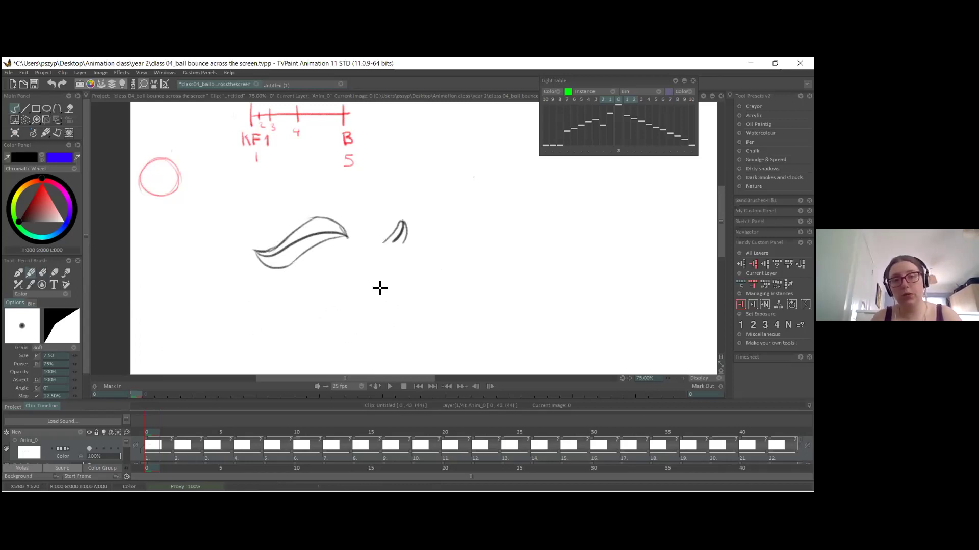
{"action": "mouse_move", "coordinate": [252, 252]}
{"action": "left_mouse_down"}
{"action": "mouse_move", "coordinate": [314, 239]}
{"action": "mouse_move", "coordinate": [350, 241]}
{"action": "left_mouse_up"}
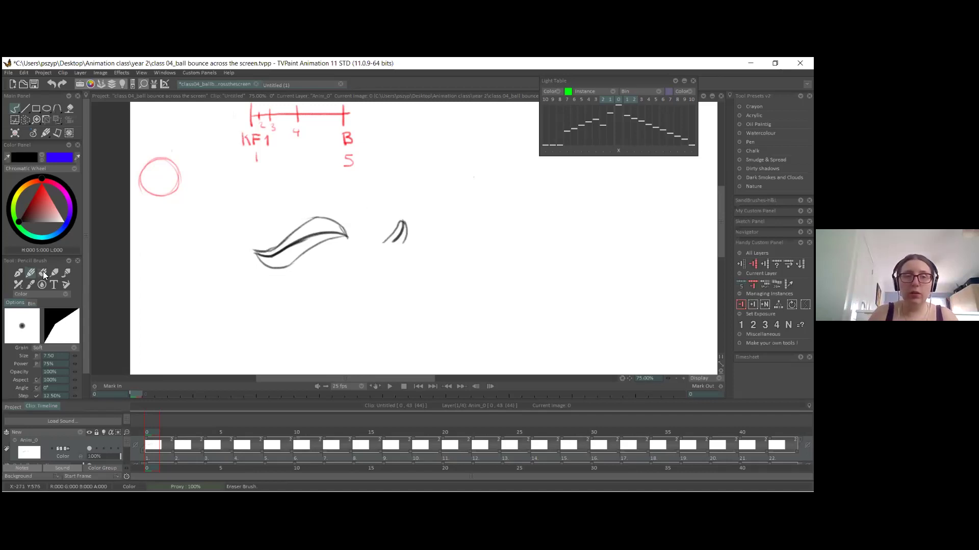
{"action": "left_click", "coordinate": [126, 449]}
{"action": "left_click", "coordinate": [126, 446]}
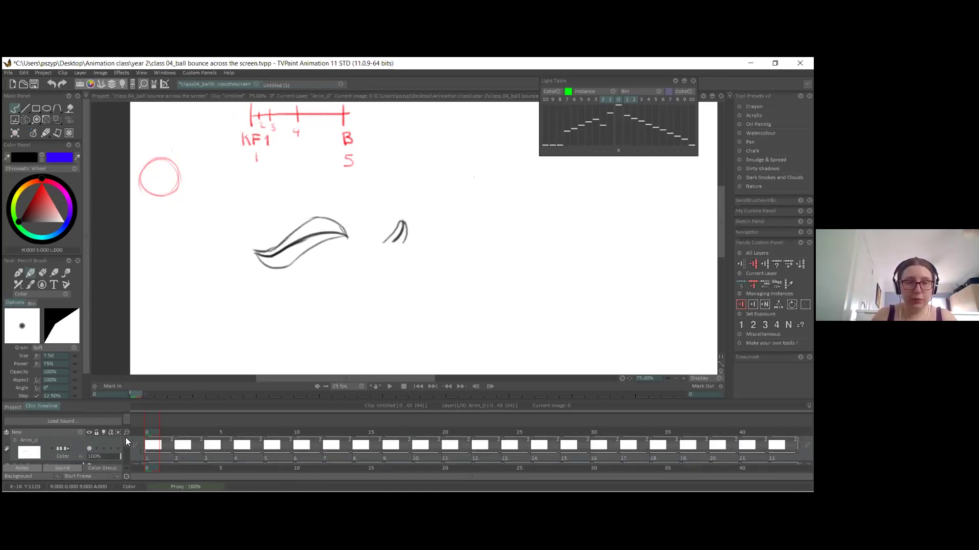
{"action": "left_click", "coordinate": [15, 134]}
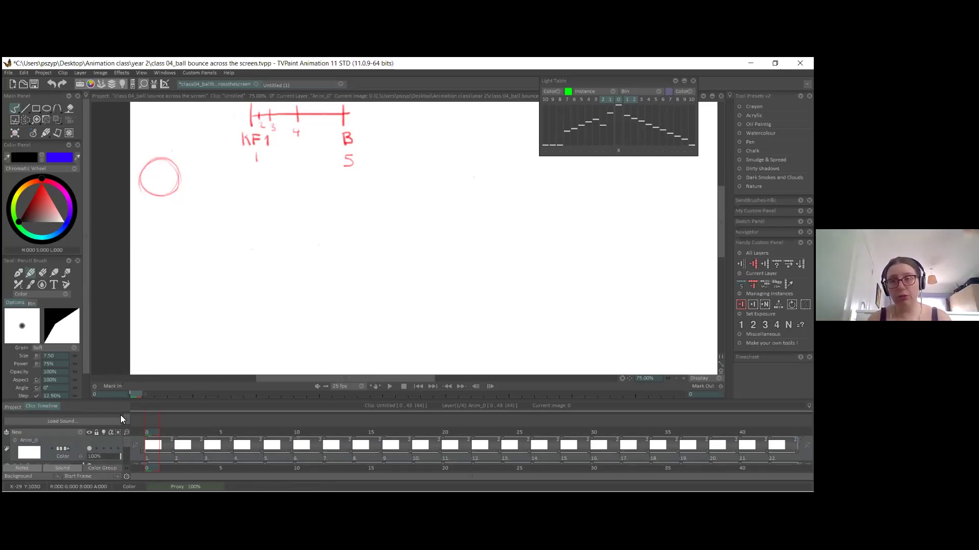
Step: Sketch a small upright figure with a zigzag top and a second, arched figure with a looped end below it
{"action": "left_click_drag", "start_coordinate": [360, 259], "coordinate": [357, 304]}
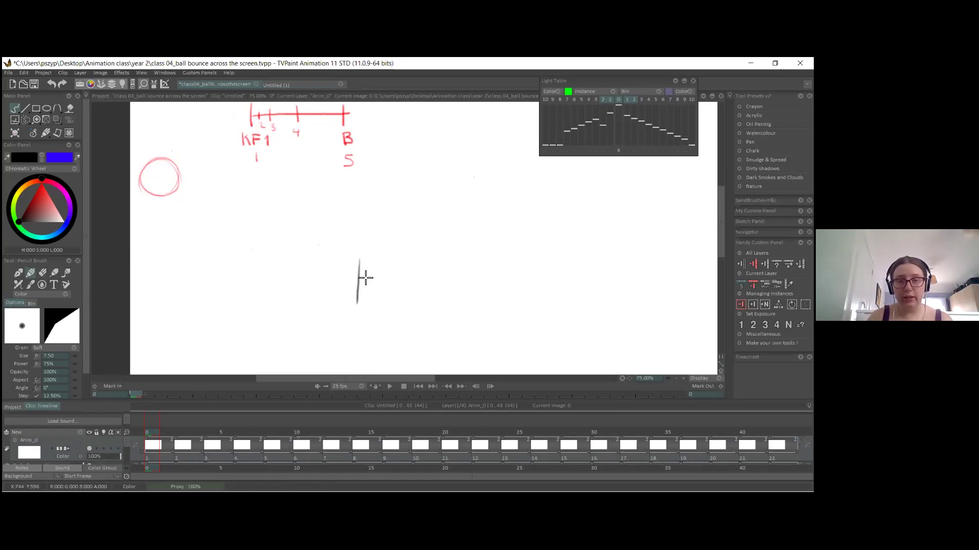
{"action": "mouse_move", "coordinate": [361, 264]}
{"action": "left_mouse_down"}
{"action": "mouse_move", "coordinate": [394, 281]}
{"action": "mouse_move", "coordinate": [370, 275]}
{"action": "left_mouse_up"}
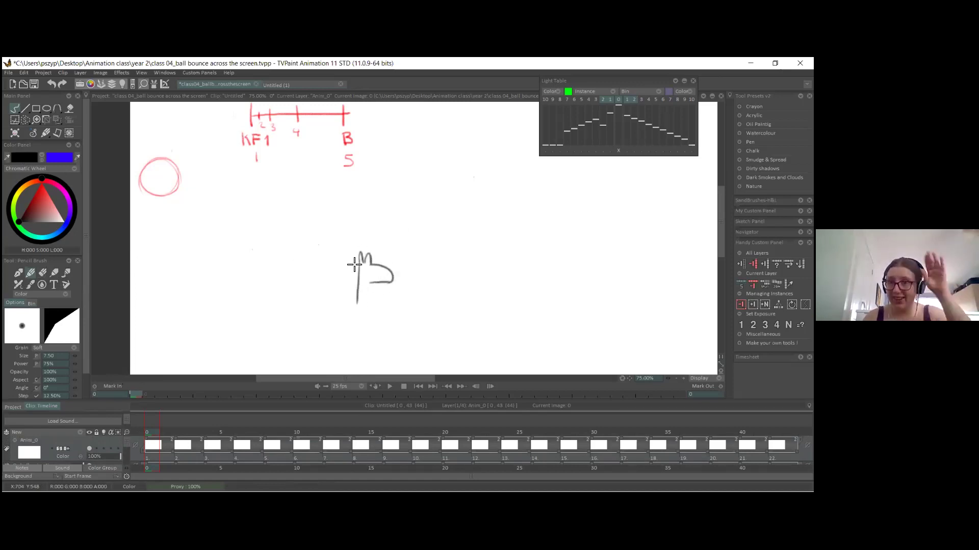
{"action": "mouse_move", "coordinate": [418, 278]}
{"action": "left_mouse_down"}
{"action": "mouse_move", "coordinate": [413, 302]}
{"action": "mouse_move", "coordinate": [448, 309]}
{"action": "mouse_move", "coordinate": [445, 320]}
{"action": "left_mouse_up"}
{"action": "key", "text": "ctrl+z"}
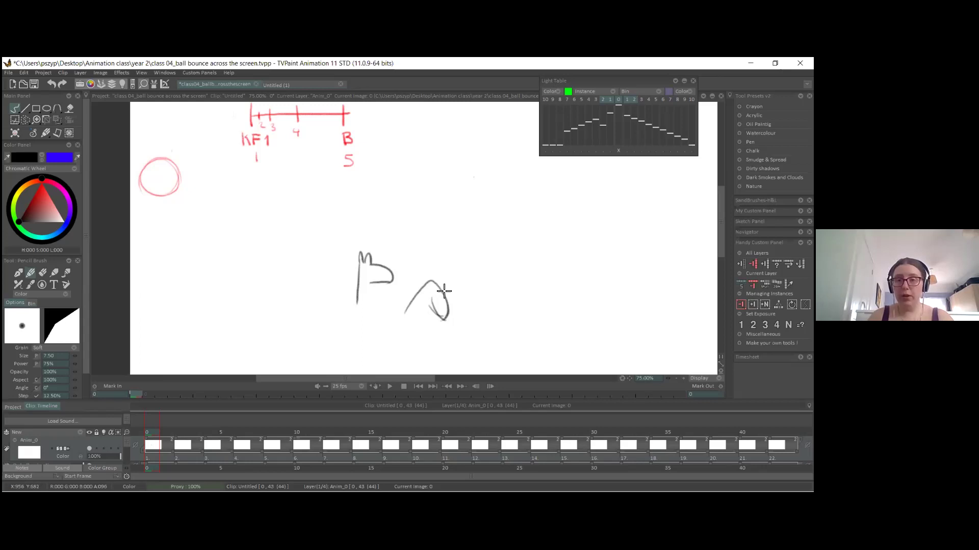
{"action": "mouse_move", "coordinate": [431, 280]}
{"action": "left_mouse_down"}
{"action": "mouse_move", "coordinate": [451, 287]}
{"action": "mouse_move", "coordinate": [441, 301]}
{"action": "left_mouse_up"}
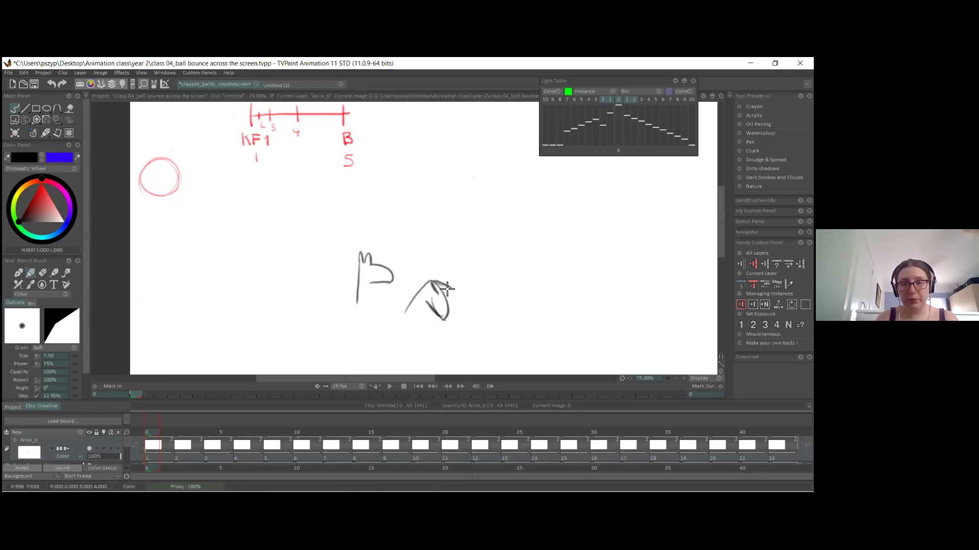
Step: Erase and redraw the zigzag tips and lower loop of the arched figure with darker pencil lines
{"action": "left_click", "coordinate": [42, 272]}
{"action": "mouse_move", "coordinate": [423, 283]}
{"action": "left_mouse_down"}
{"action": "mouse_move", "coordinate": [440, 296]}
{"action": "mouse_move", "coordinate": [453, 283]}
{"action": "mouse_move", "coordinate": [440, 291]}
{"action": "left_mouse_up"}
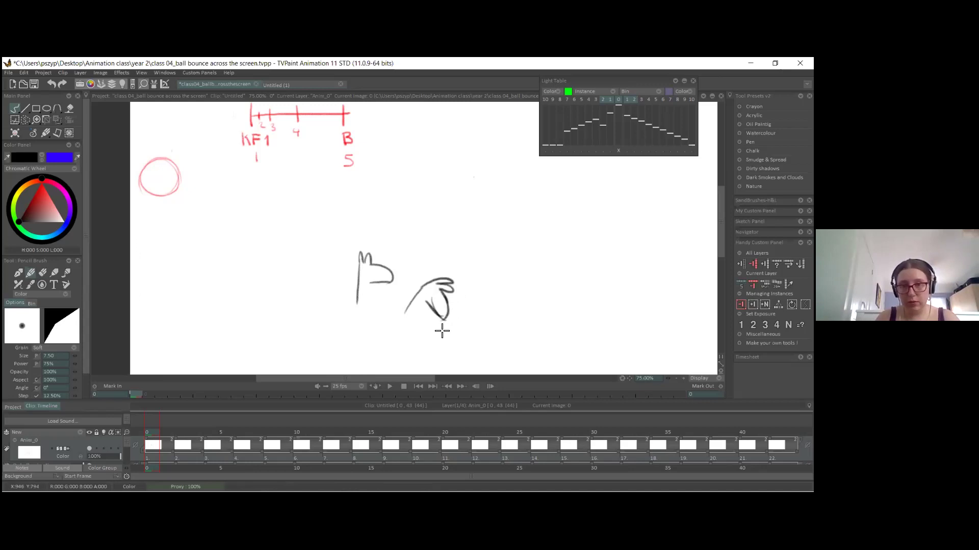
{"action": "left_click", "coordinate": [43, 272]}
{"action": "mouse_move", "coordinate": [432, 301]}
{"action": "left_mouse_down"}
{"action": "mouse_move", "coordinate": [458, 291]}
{"action": "mouse_move", "coordinate": [438, 288]}
{"action": "mouse_move", "coordinate": [452, 297]}
{"action": "mouse_move", "coordinate": [435, 273]}
{"action": "mouse_move", "coordinate": [442, 286]}
{"action": "mouse_move", "coordinate": [449, 277]}
{"action": "mouse_move", "coordinate": [446, 297]}
{"action": "mouse_move", "coordinate": [432, 284]}
{"action": "mouse_move", "coordinate": [450, 301]}
{"action": "left_mouse_up"}
{"action": "left_click", "coordinate": [30, 272]}
{"action": "left_click", "coordinate": [43, 272]}
{"action": "left_click", "coordinate": [31, 272]}
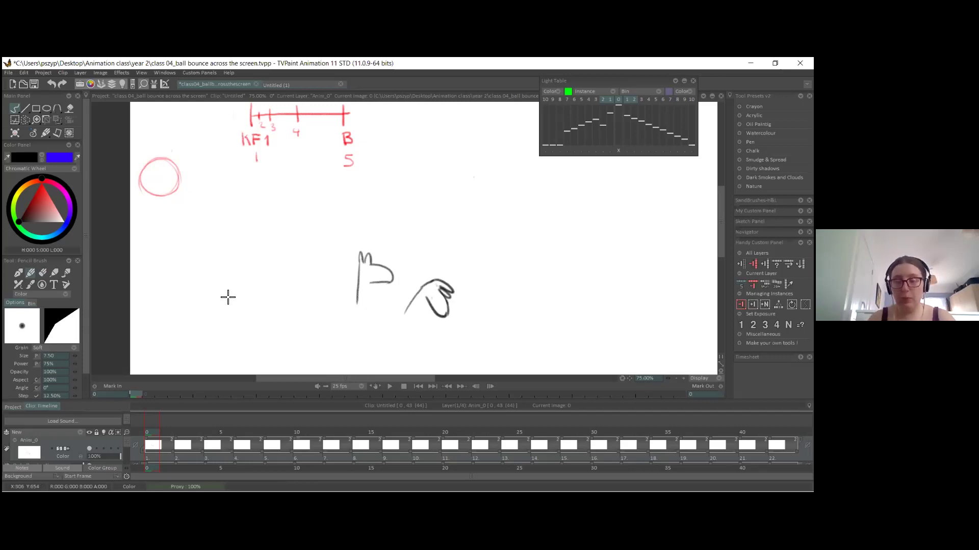
Step: Extend the arched figure with two long downward curves, add strokes atop the upright one, and clear the image
{"action": "left_click_drag", "start_coordinate": [384, 379], "coordinate": [392, 378]}
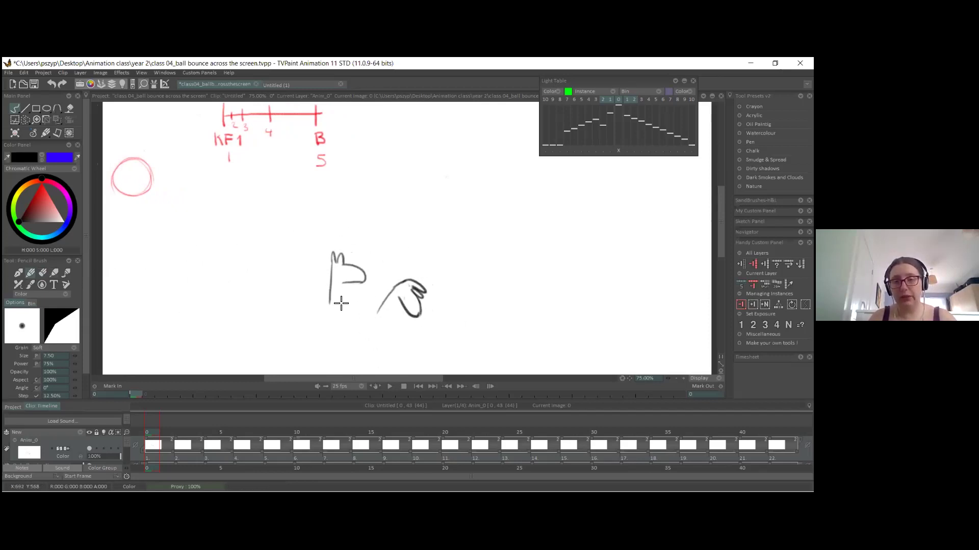
{"action": "left_click_drag", "start_coordinate": [398, 284], "coordinate": [376, 346]}
{"action": "key", "text": "ctrl+z"}
{"action": "mouse_move", "coordinate": [407, 281]}
{"action": "left_mouse_down"}
{"action": "mouse_move", "coordinate": [372, 310]}
{"action": "mouse_move", "coordinate": [366, 347]}
{"action": "left_mouse_up"}
{"action": "left_click_drag", "start_coordinate": [406, 300], "coordinate": [387, 349]}
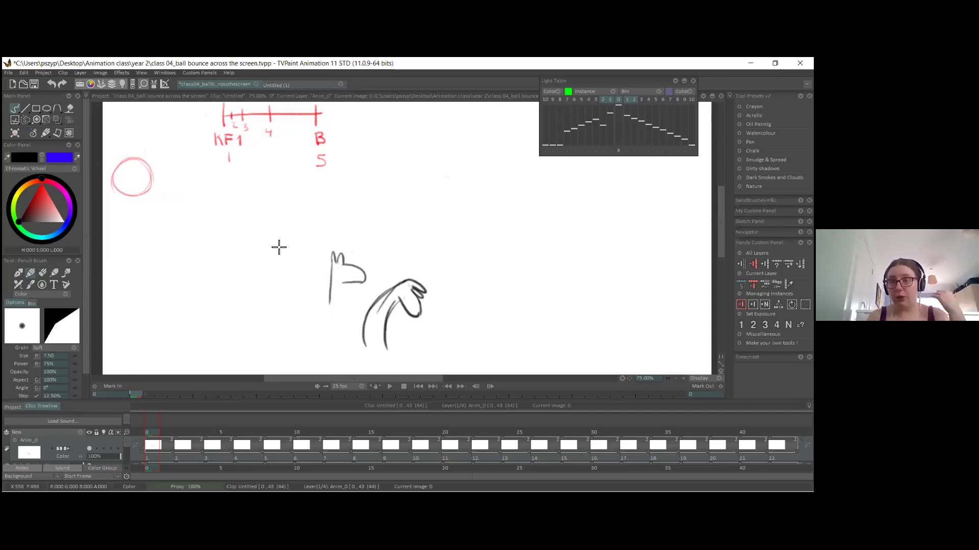
{"action": "mouse_move", "coordinate": [335, 261]}
{"action": "left_mouse_down"}
{"action": "mouse_move", "coordinate": [327, 258]}
{"action": "mouse_move", "coordinate": [338, 263]}
{"action": "left_mouse_up"}
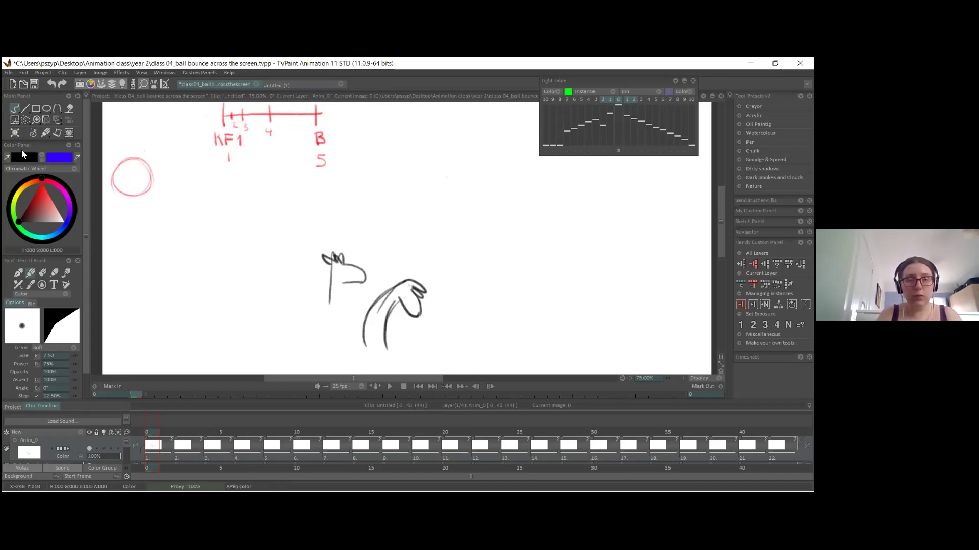
{"action": "left_click", "coordinate": [15, 135]}
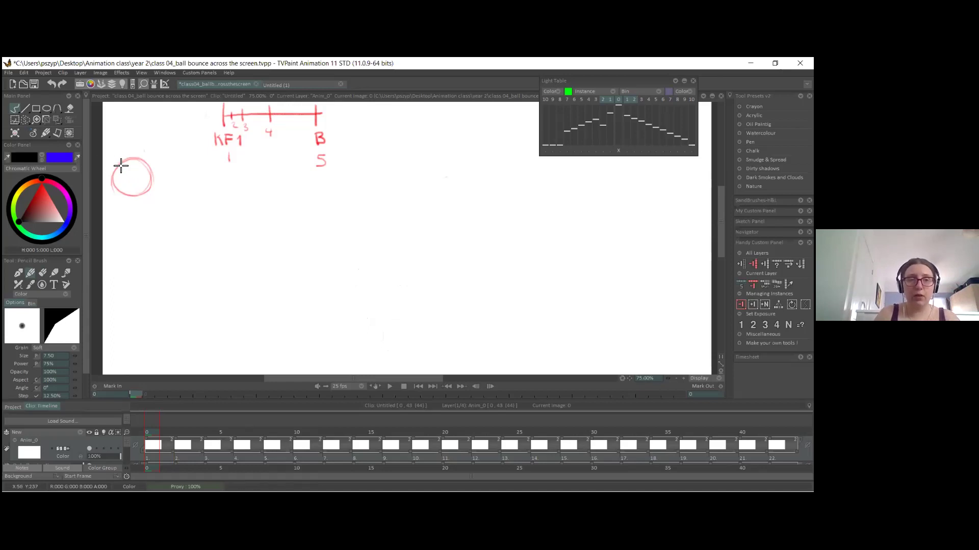
Step: Draw a short curved tail trailing behind the ball at frames 0 and 2, starting from the canvas edge
{"action": "left_click_drag", "start_coordinate": [97, 159], "coordinate": [120, 164]}
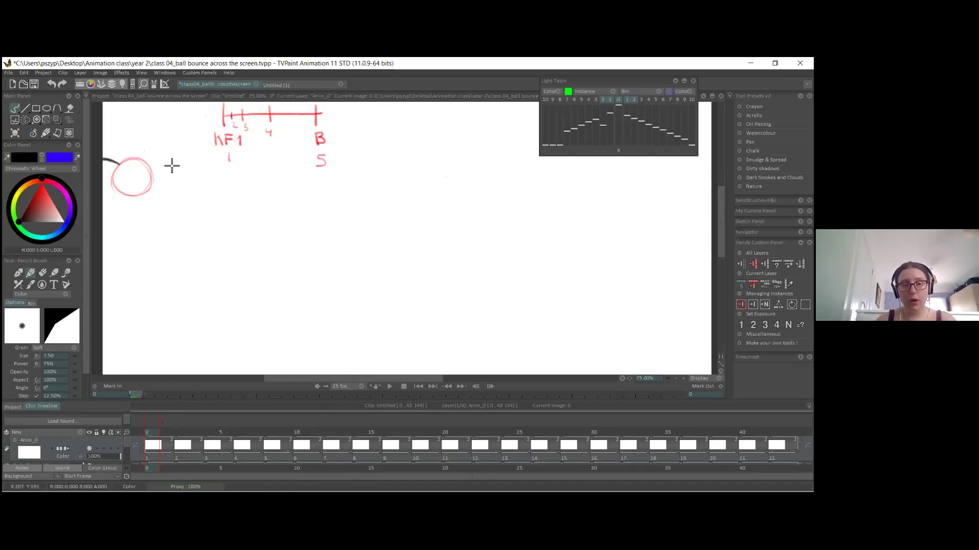
{"action": "left_click", "coordinate": [184, 437]}
{"action": "left_click", "coordinate": [164, 435]}
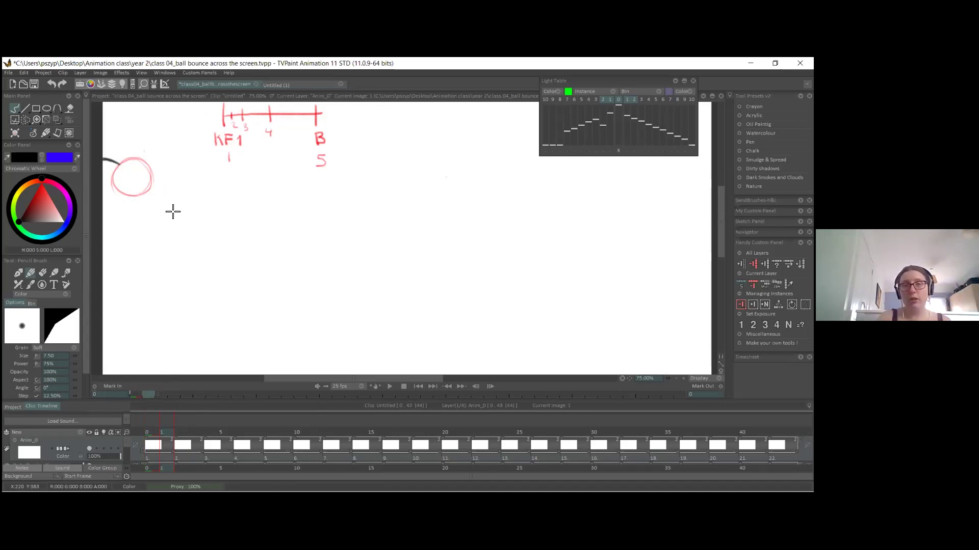
{"action": "left_click", "coordinate": [181, 456]}
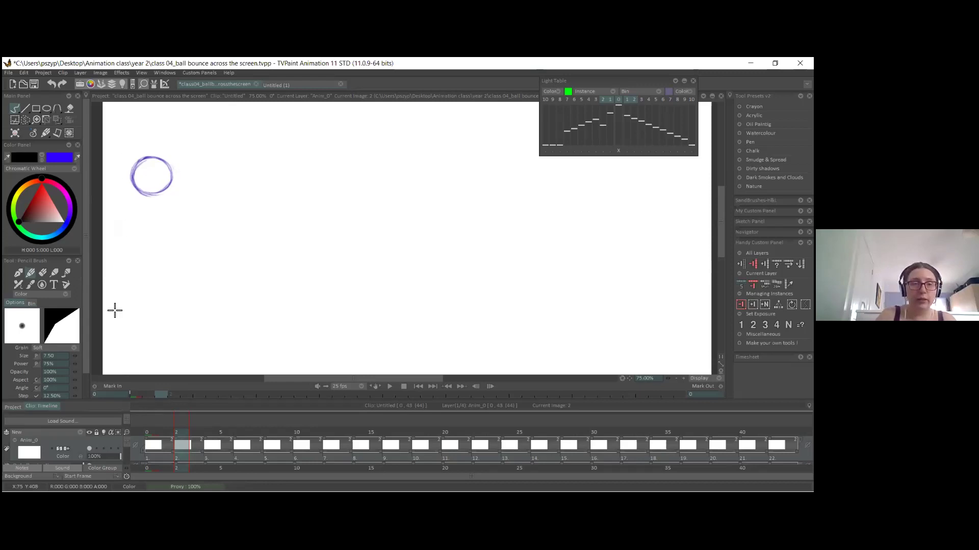
{"action": "left_click", "coordinate": [103, 448]}
{"action": "mouse_move", "coordinate": [135, 165]}
{"action": "left_mouse_down"}
{"action": "mouse_move", "coordinate": [105, 173]}
{"action": "mouse_move", "coordinate": [131, 167]}
{"action": "mouse_move", "coordinate": [107, 160]}
{"action": "mouse_move", "coordinate": [135, 165]}
{"action": "left_mouse_up"}
{"action": "key", "text": "ctrl+z"}
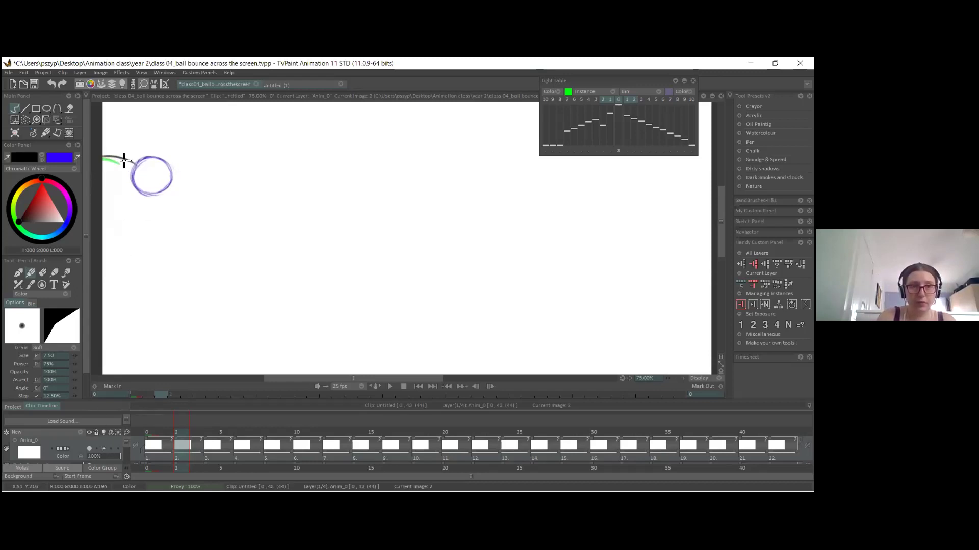
Step: Draw longer curved tails behind the ball at frames 4 and 6, and flip through the frames to check the motion
{"action": "left_click", "coordinate": [213, 456]}
{"action": "left_click_drag", "start_coordinate": [113, 158], "coordinate": [152, 167]}
{"action": "key", "text": "ctrl+z"}
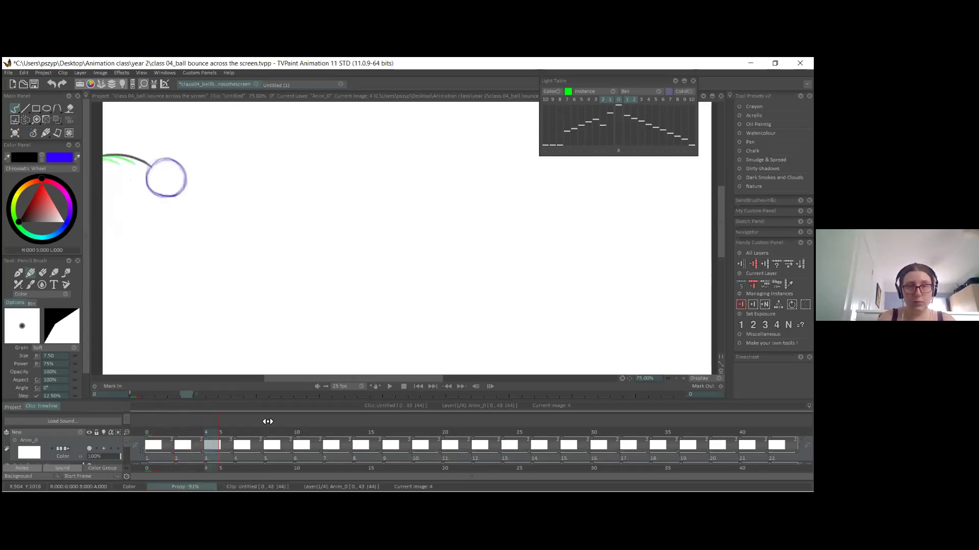
{"action": "left_click", "coordinate": [237, 457]}
{"action": "left_click_drag", "start_coordinate": [116, 154], "coordinate": [179, 178]}
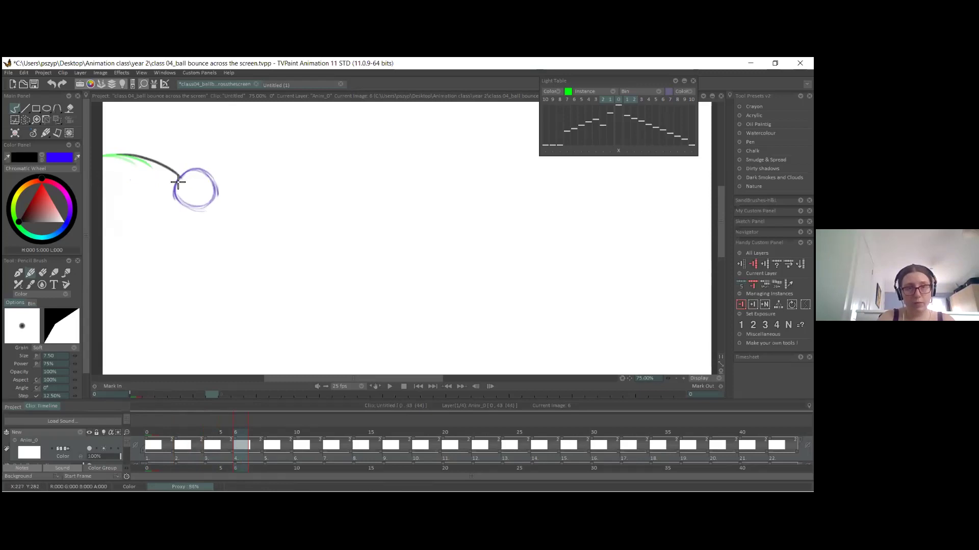
{"action": "left_click_drag", "start_coordinate": [160, 432], "coordinate": [240, 436]}
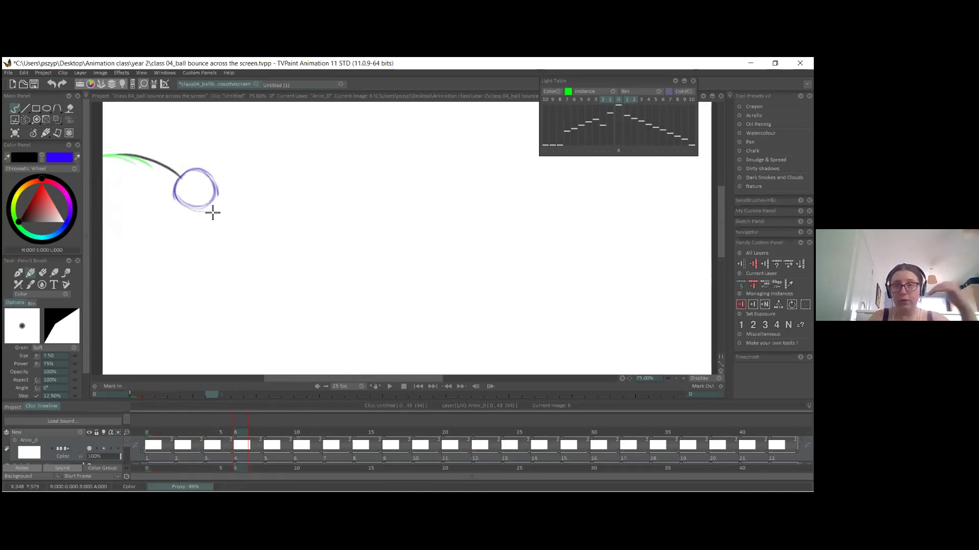
Step: Draw the tail following the falling arc down to the ball at frame 8 and to the stretched ball at frame 10
{"action": "left_click", "coordinate": [270, 432]}
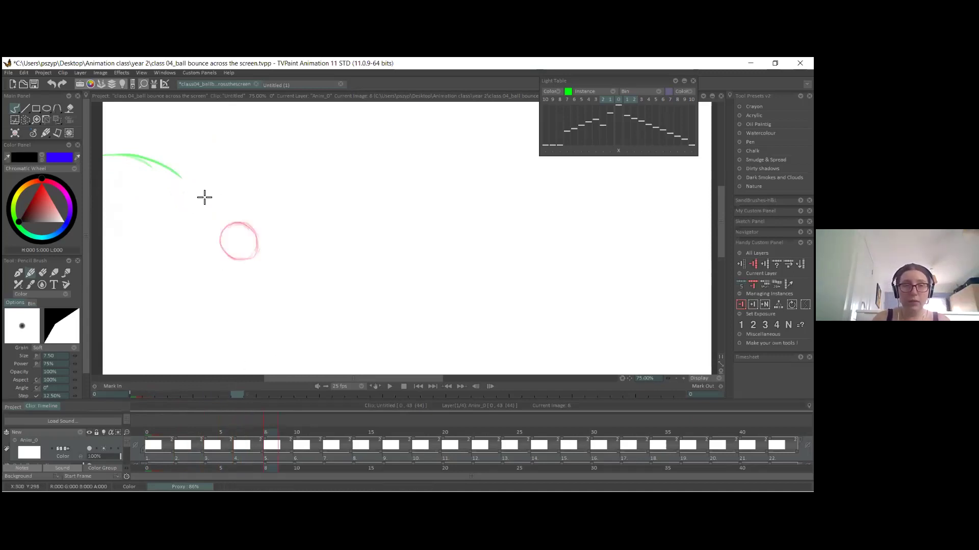
{"action": "mouse_move", "coordinate": [168, 173]}
{"action": "left_mouse_down"}
{"action": "mouse_move", "coordinate": [220, 219]}
{"action": "mouse_move", "coordinate": [169, 169]}
{"action": "left_mouse_up"}
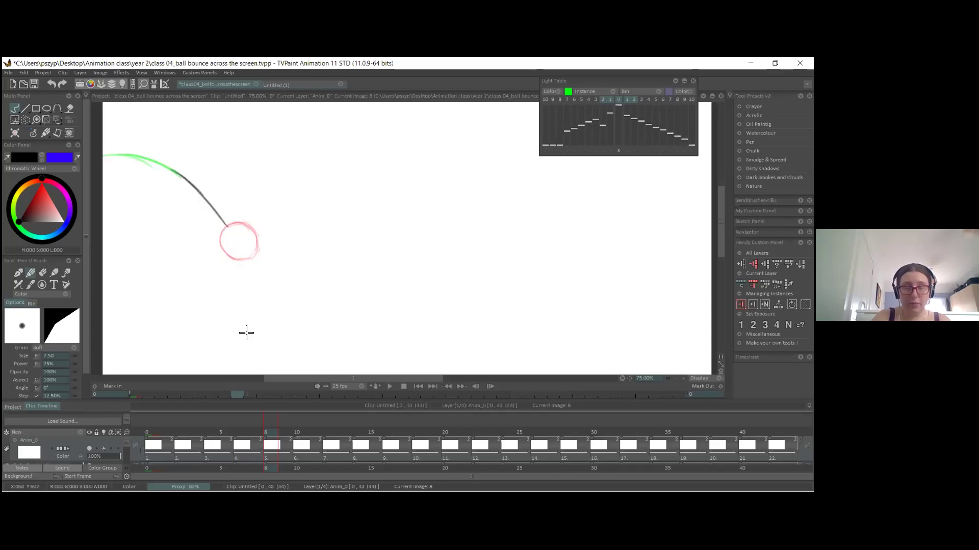
{"action": "left_click", "coordinate": [235, 433]}
{"action": "left_click_drag", "start_coordinate": [235, 434], "coordinate": [297, 424]}
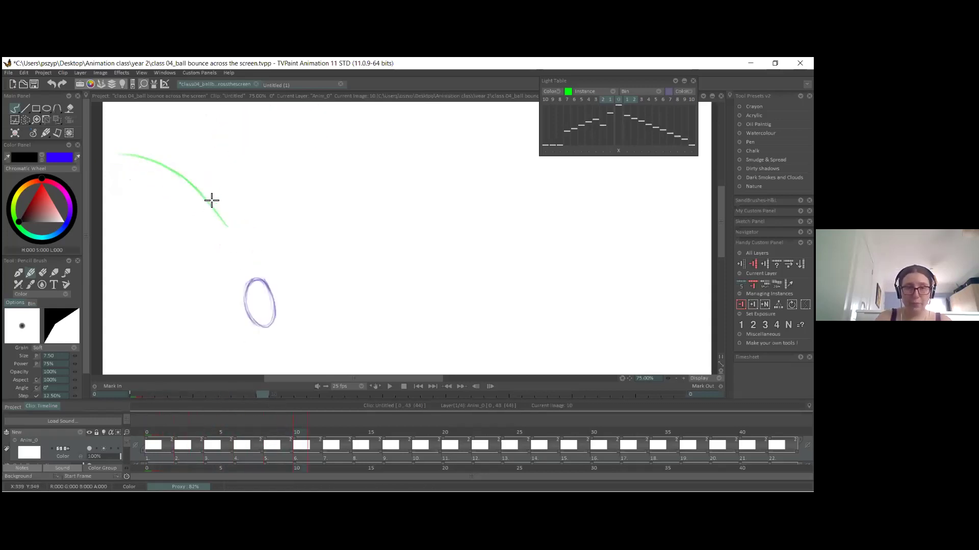
{"action": "left_click_drag", "start_coordinate": [214, 206], "coordinate": [246, 277]}
{"action": "key", "text": "ctrl+z"}
{"action": "key", "text": "ctrl+z"}
{"action": "left_click_drag", "start_coordinate": [215, 210], "coordinate": [247, 272]}
{"action": "key", "text": "ctrl+z"}
{"action": "left_click_drag", "start_coordinate": [215, 211], "coordinate": [250, 281]}
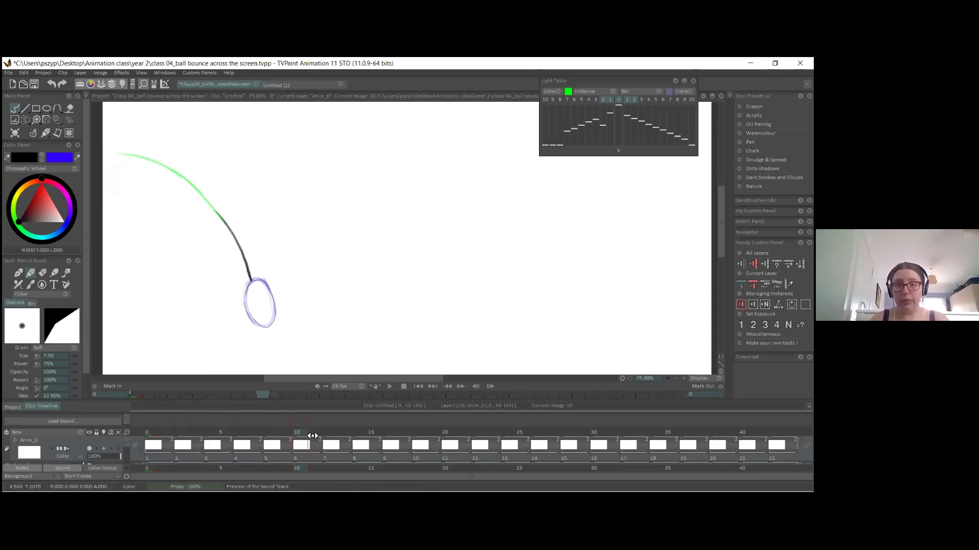
Step: Draw a gentle S-shaped tail dropping down to the ball on the ground at frame 12
{"action": "left_click", "coordinate": [333, 456]}
{"action": "left_click_drag", "start_coordinate": [629, 378], "coordinate": [598, 393]}
{"action": "mouse_move", "coordinate": [162, 434]}
{"action": "left_mouse_down"}
{"action": "mouse_move", "coordinate": [312, 439]}
{"action": "mouse_move", "coordinate": [150, 434]}
{"action": "mouse_move", "coordinate": [340, 432]}
{"action": "mouse_move", "coordinate": [326, 432]}
{"action": "left_mouse_up"}
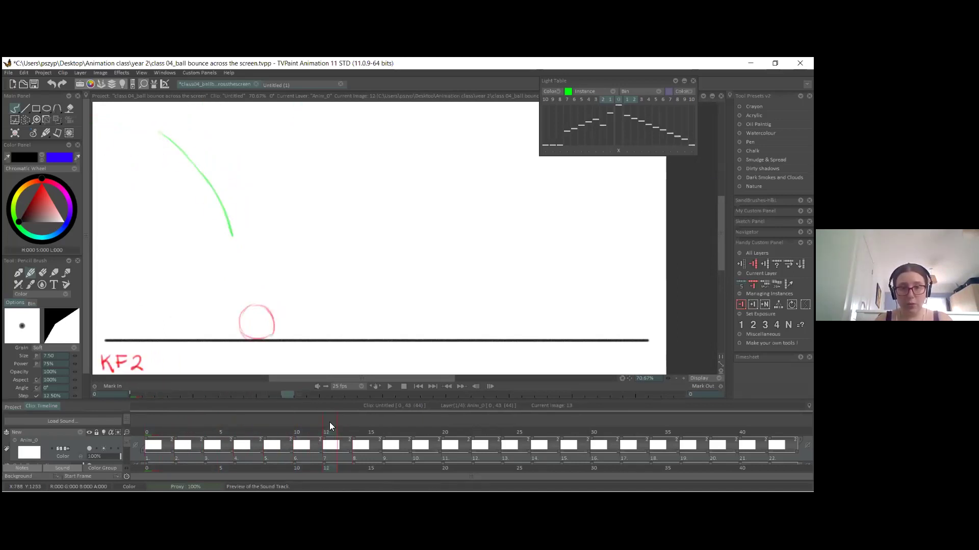
{"action": "mouse_move", "coordinate": [328, 433]}
{"action": "left_mouse_down"}
{"action": "mouse_move", "coordinate": [317, 435]}
{"action": "mouse_move", "coordinate": [330, 437]}
{"action": "left_mouse_up"}
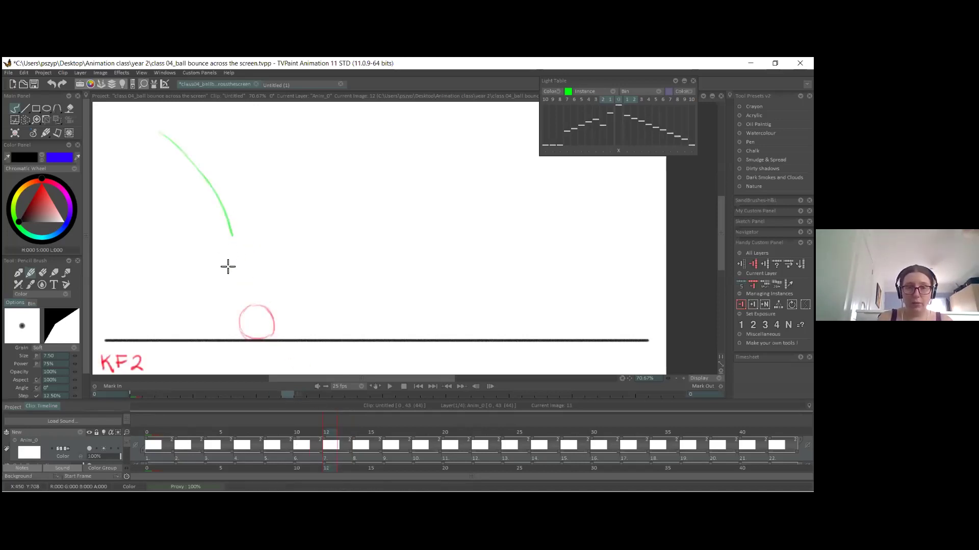
{"action": "mouse_move", "coordinate": [236, 249]}
{"action": "left_mouse_down"}
{"action": "mouse_move", "coordinate": [227, 280]}
{"action": "mouse_move", "coordinate": [235, 315]}
{"action": "left_mouse_up"}
{"action": "key", "text": "ctrl+z"}
{"action": "key", "text": "ctrl+z"}
{"action": "left_click_drag", "start_coordinate": [236, 248], "coordinate": [238, 325]}
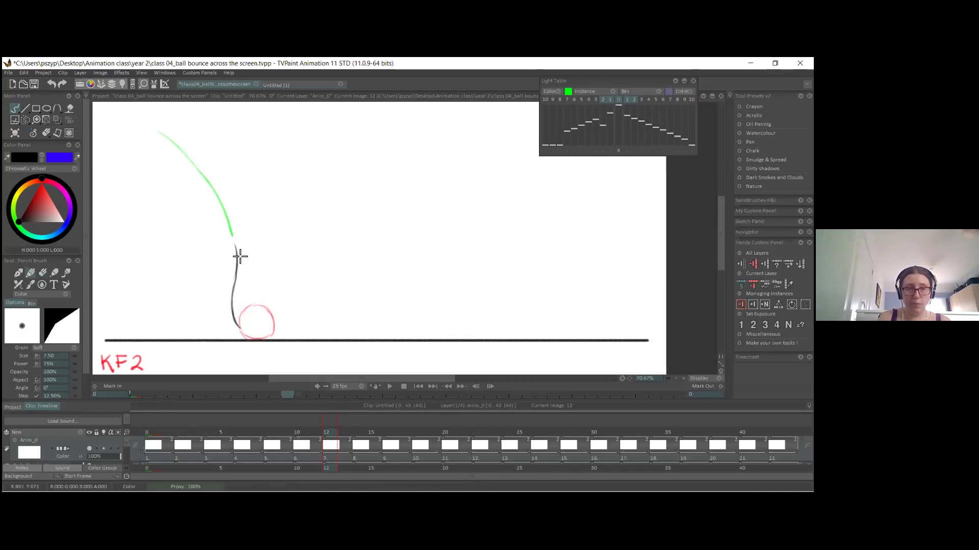
{"action": "mouse_move", "coordinate": [321, 431]}
{"action": "left_mouse_down"}
{"action": "mouse_move", "coordinate": [286, 434]}
{"action": "mouse_move", "coordinate": [332, 431]}
{"action": "left_mouse_up"}
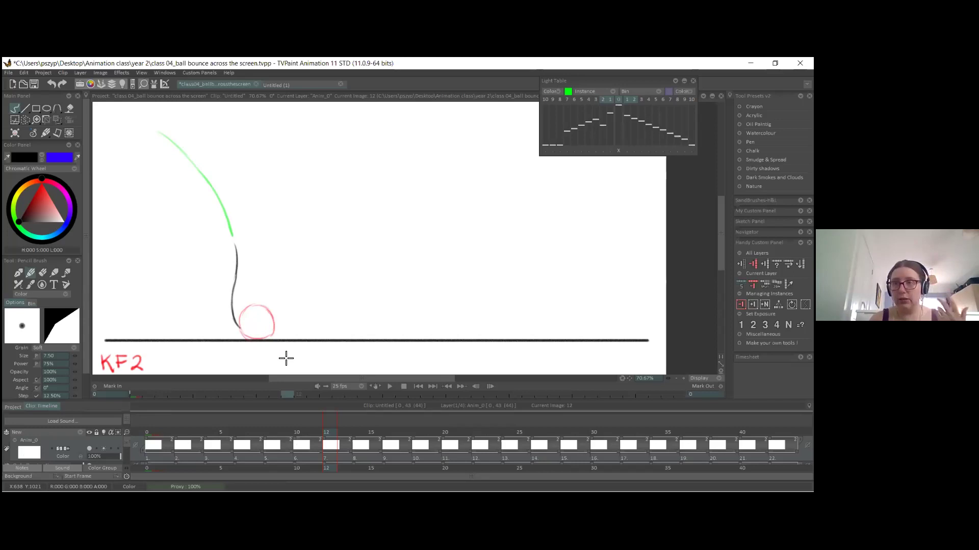
Step: Draw a tail at frame 14 that bends out above the ground into the squashed ball, and review the preceding frames
{"action": "left_click_drag", "start_coordinate": [326, 429], "coordinate": [346, 428]}
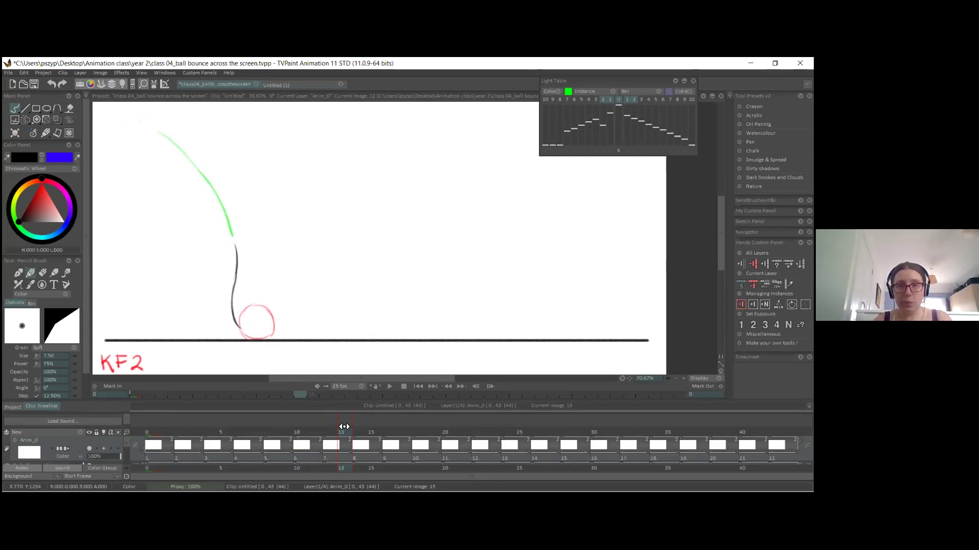
{"action": "left_click_drag", "start_coordinate": [347, 428], "coordinate": [354, 429]}
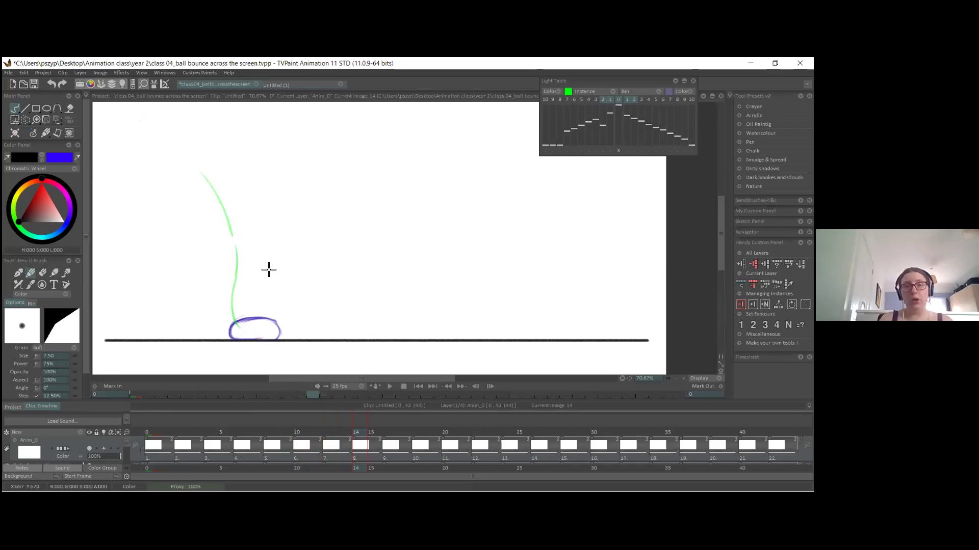
{"action": "mouse_move", "coordinate": [239, 281]}
{"action": "left_mouse_down"}
{"action": "mouse_move", "coordinate": [218, 314]}
{"action": "mouse_move", "coordinate": [225, 330]}
{"action": "mouse_move", "coordinate": [230, 315]}
{"action": "left_mouse_up"}
{"action": "key", "text": "ctrl+z"}
{"action": "key", "text": "ctrl+z"}
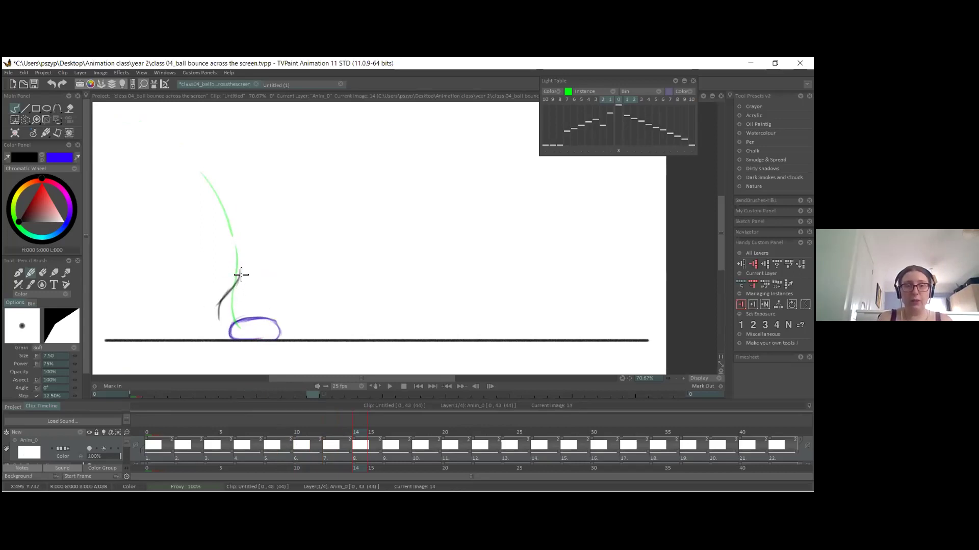
{"action": "left_click_drag", "start_coordinate": [225, 295], "coordinate": [219, 341]}
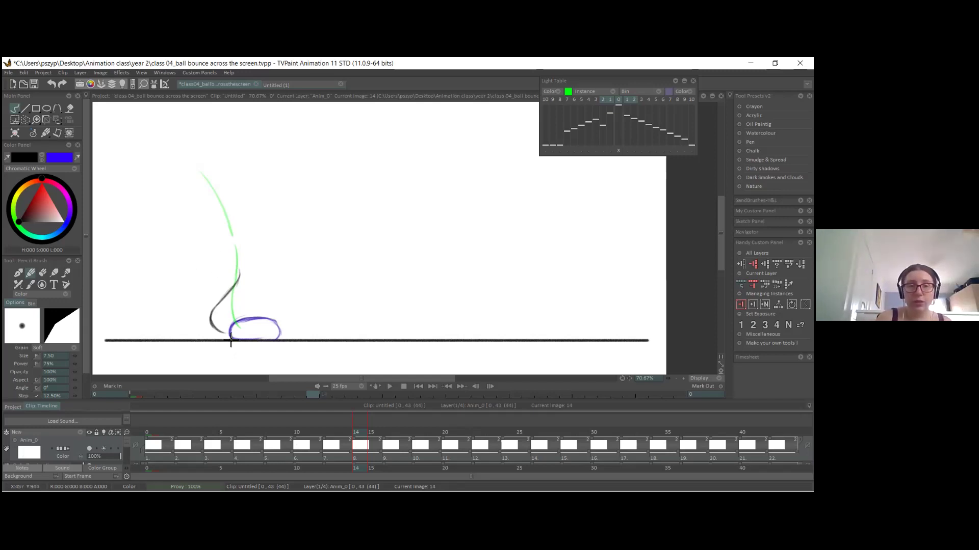
{"action": "left_click_drag", "start_coordinate": [237, 266], "coordinate": [238, 280]}
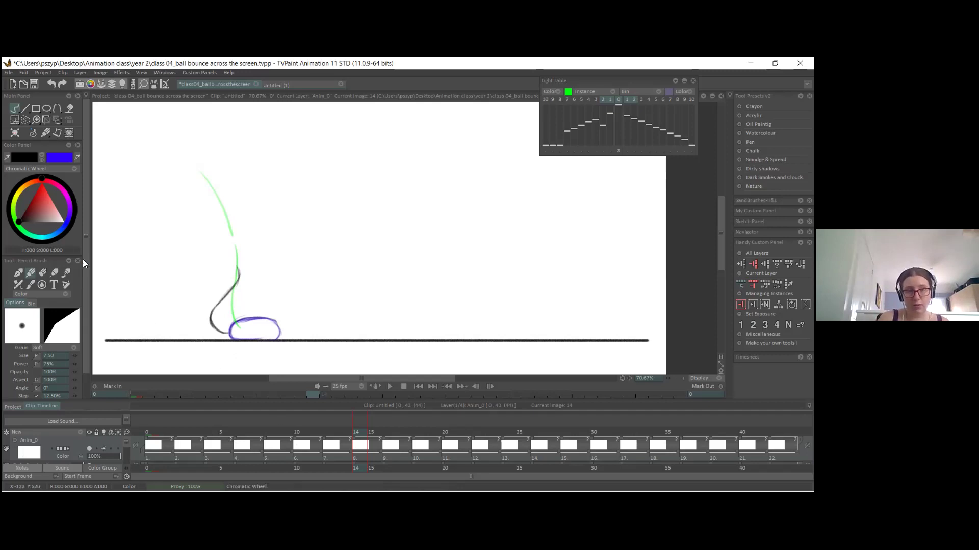
{"action": "left_click", "coordinate": [43, 272]}
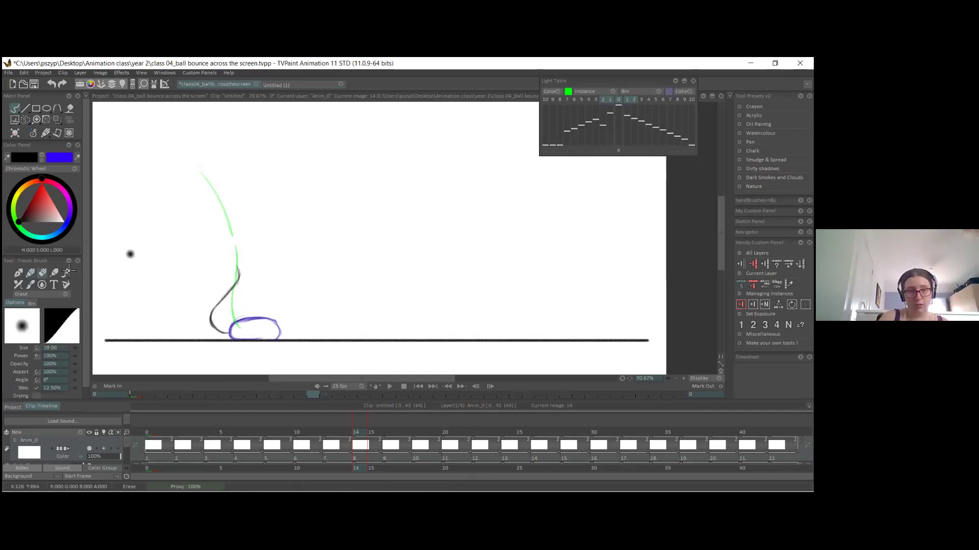
{"action": "left_click", "coordinate": [32, 274]}
{"action": "left_click_drag", "start_coordinate": [154, 432], "coordinate": [366, 434]}
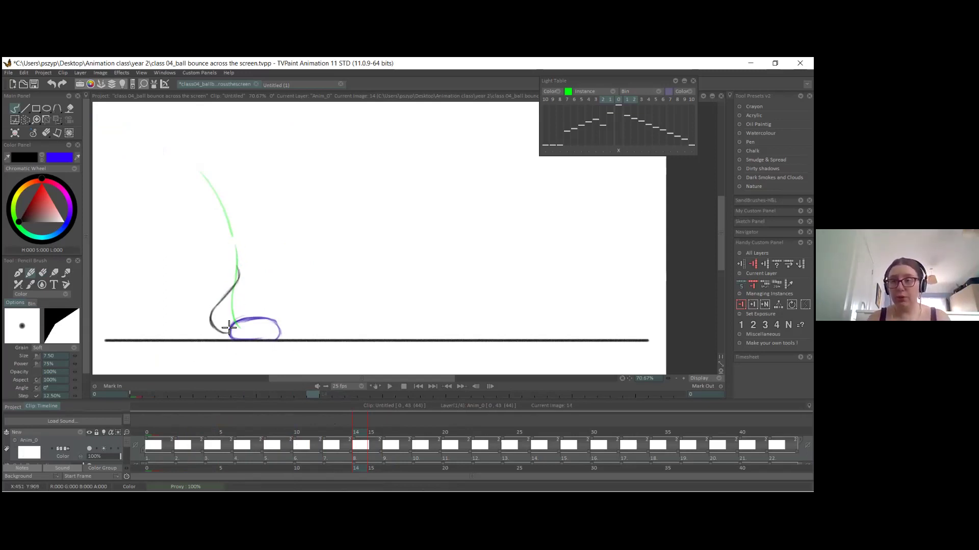
Step: Sketch trial curves of the tail flattening onto the ground behind the squashed ball, and undo them
{"action": "mouse_move", "coordinate": [193, 292]}
{"action": "left_mouse_down"}
{"action": "mouse_move", "coordinate": [179, 317]}
{"action": "mouse_move", "coordinate": [204, 342]}
{"action": "left_mouse_up"}
{"action": "left_click_drag", "start_coordinate": [141, 337], "coordinate": [209, 342]}
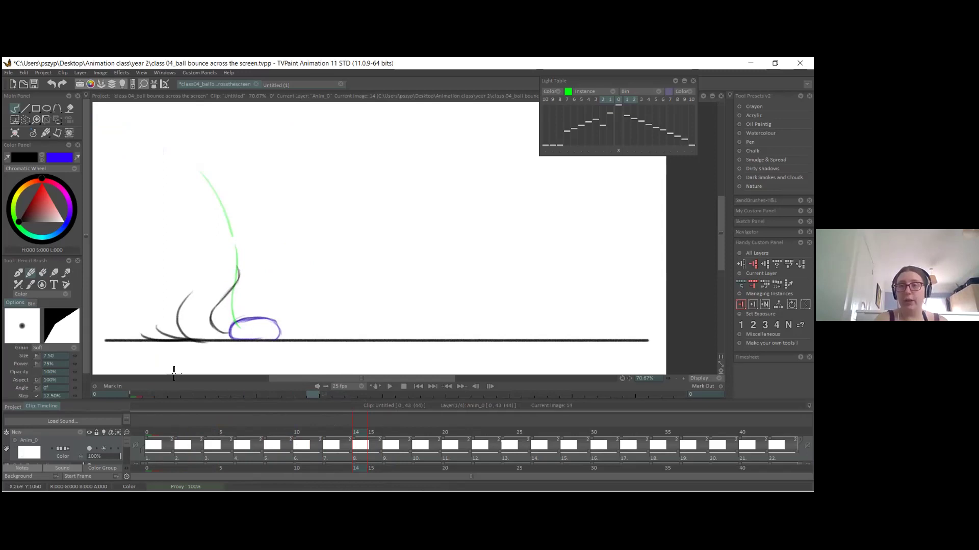
{"action": "left_click_drag", "start_coordinate": [188, 339], "coordinate": [227, 336]}
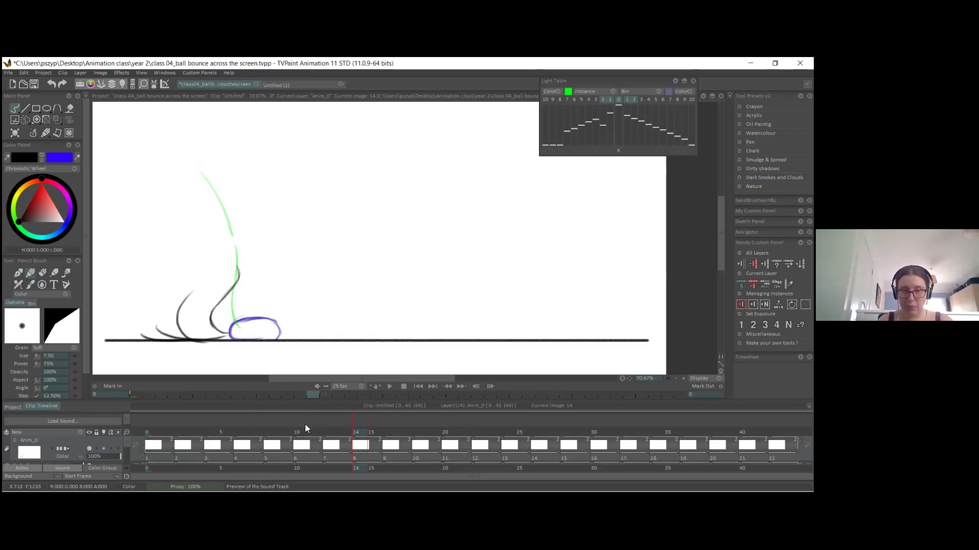
{"action": "key", "text": "ctrl+z"}
{"action": "key", "text": "ctrl+z"}
{"action": "key", "text": "ctrl+z"}
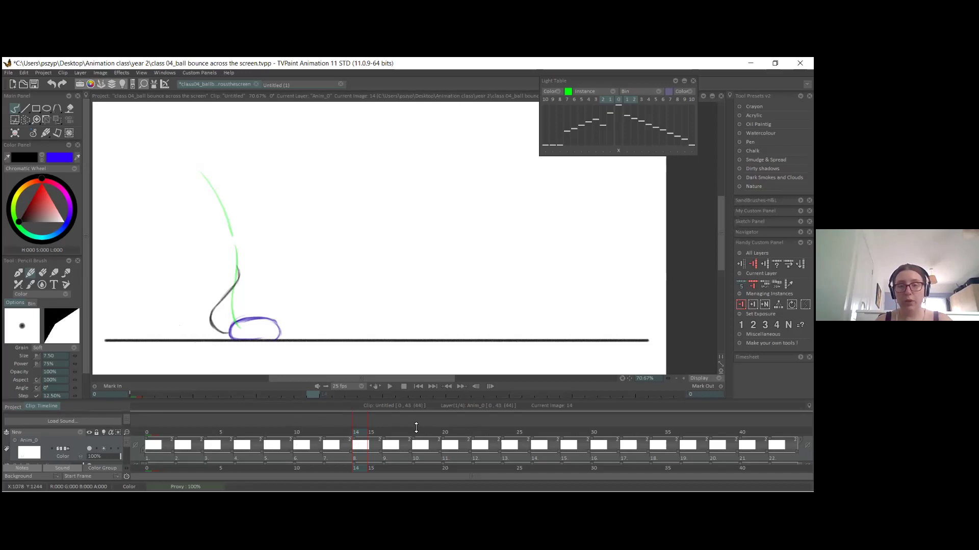
Step: Draw the tail at frame 16 sweeping from near the ground up to the rebounding ball, and check the neighbouring frames
{"action": "left_click", "coordinate": [389, 435]}
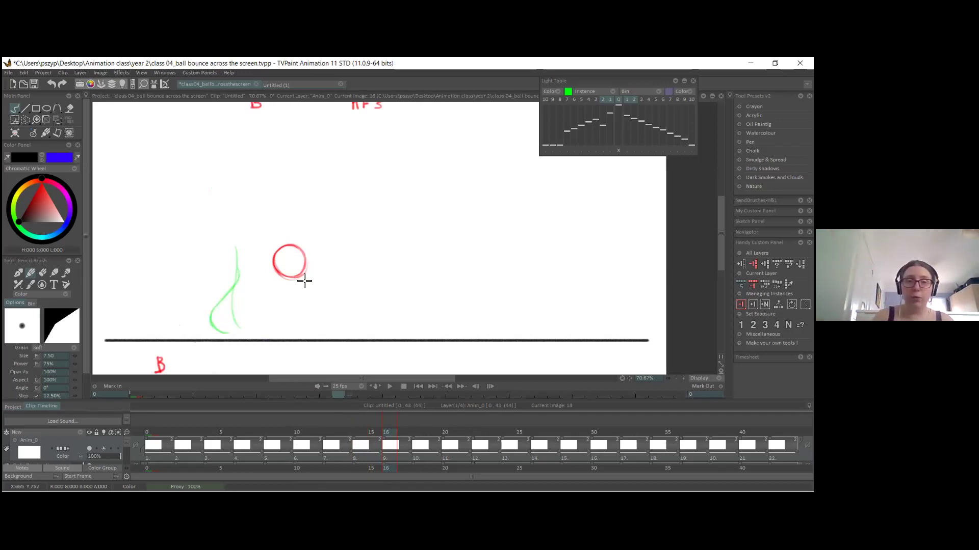
{"action": "mouse_move", "coordinate": [229, 326]}
{"action": "left_mouse_down"}
{"action": "mouse_move", "coordinate": [240, 332]}
{"action": "mouse_move", "coordinate": [265, 295]}
{"action": "mouse_move", "coordinate": [222, 328]}
{"action": "mouse_move", "coordinate": [240, 323]}
{"action": "left_mouse_up"}
{"action": "key", "text": "ctrl+z"}
{"action": "key", "text": "ctrl+z"}
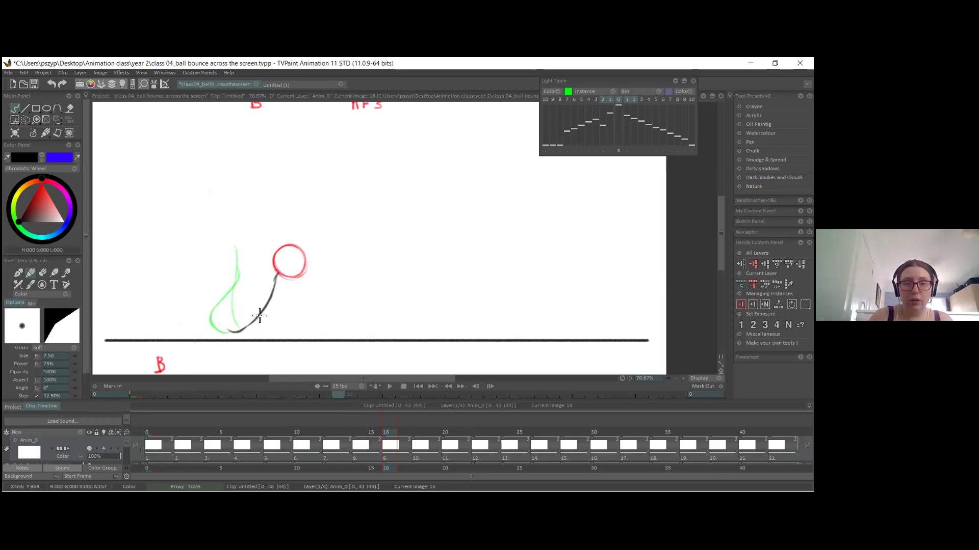
{"action": "left_click_drag", "start_coordinate": [328, 430], "coordinate": [401, 435]}
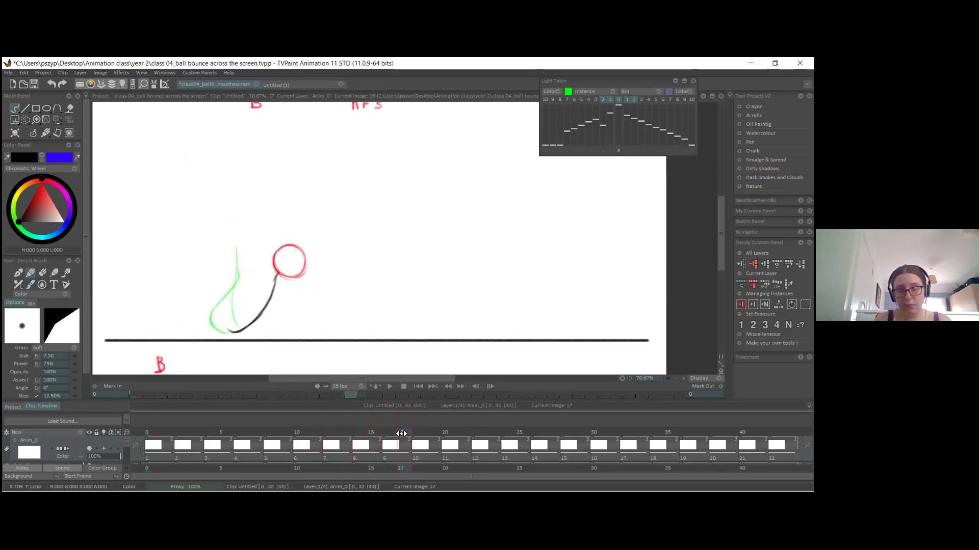
{"action": "left_click", "coordinate": [42, 274]}
{"action": "left_click", "coordinate": [388, 449]}
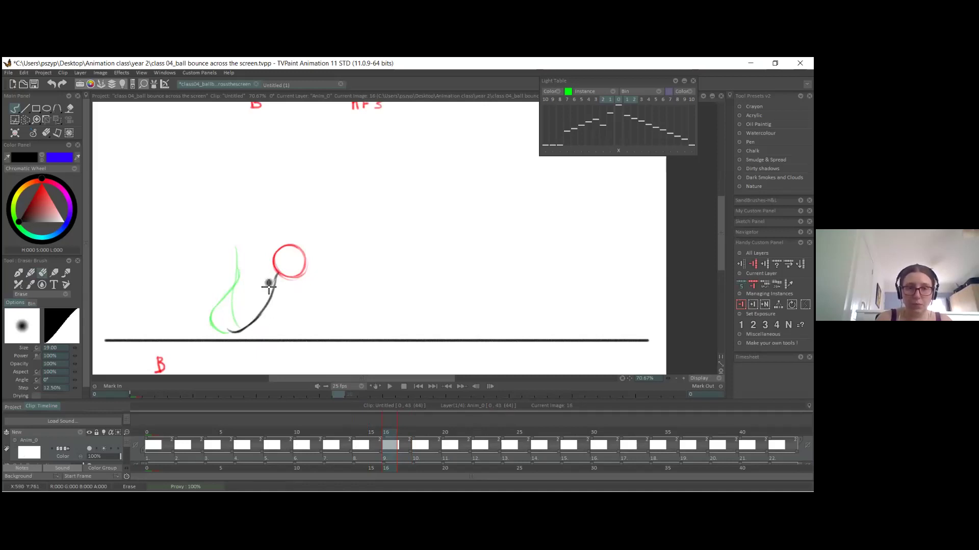
{"action": "left_click", "coordinate": [31, 273]}
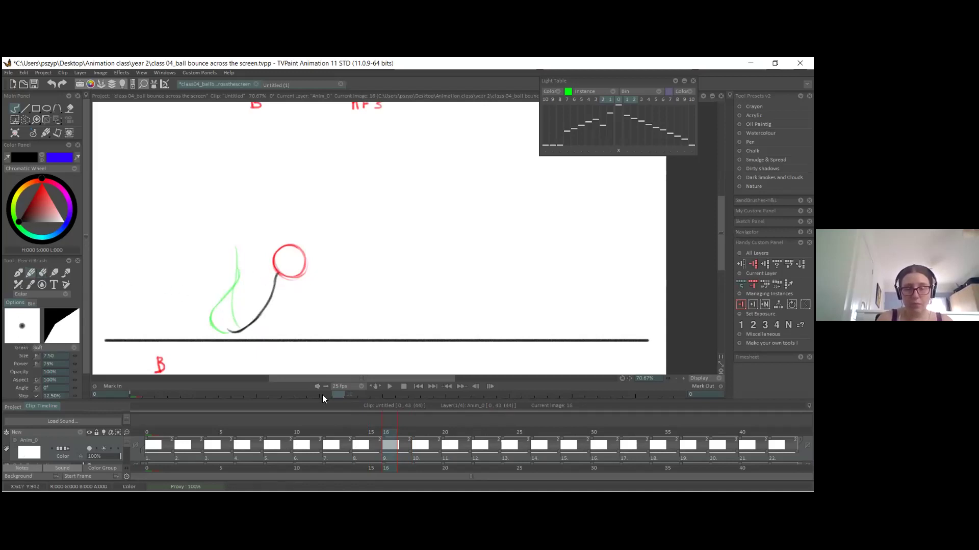
Step: Draw a nearly straight diagonal tail rising to the ball at frame 18
{"action": "left_click_drag", "start_coordinate": [353, 431], "coordinate": [415, 425]}
{"action": "left_click_drag", "start_coordinate": [306, 246], "coordinate": [284, 277]}
{"action": "key", "text": "ctrl+z"}
{"action": "left_click_drag", "start_coordinate": [307, 243], "coordinate": [269, 302]}
{"action": "key", "text": "ctrl+z"}
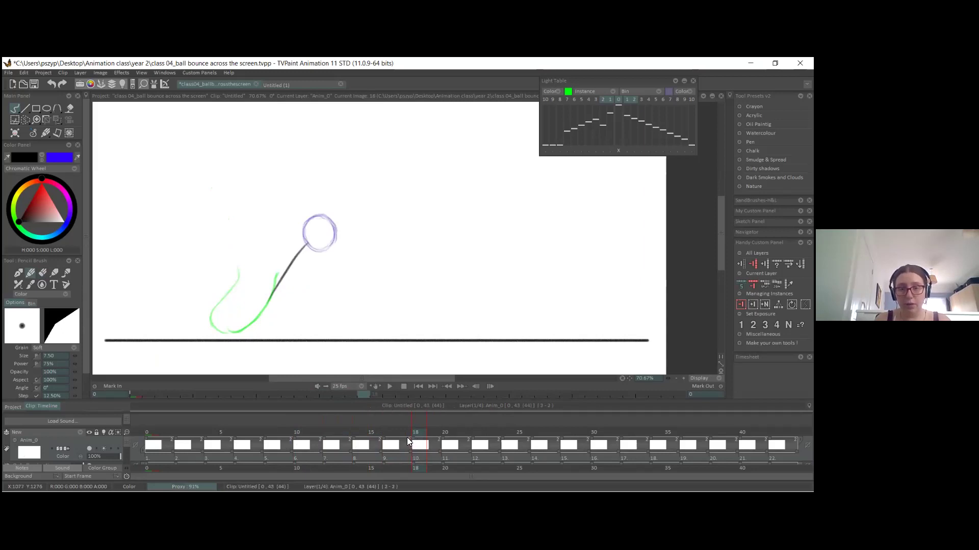
{"action": "mouse_move", "coordinate": [412, 429]}
{"action": "left_mouse_down"}
{"action": "mouse_move", "coordinate": [404, 431]}
{"action": "mouse_move", "coordinate": [417, 428]}
{"action": "left_mouse_up"}
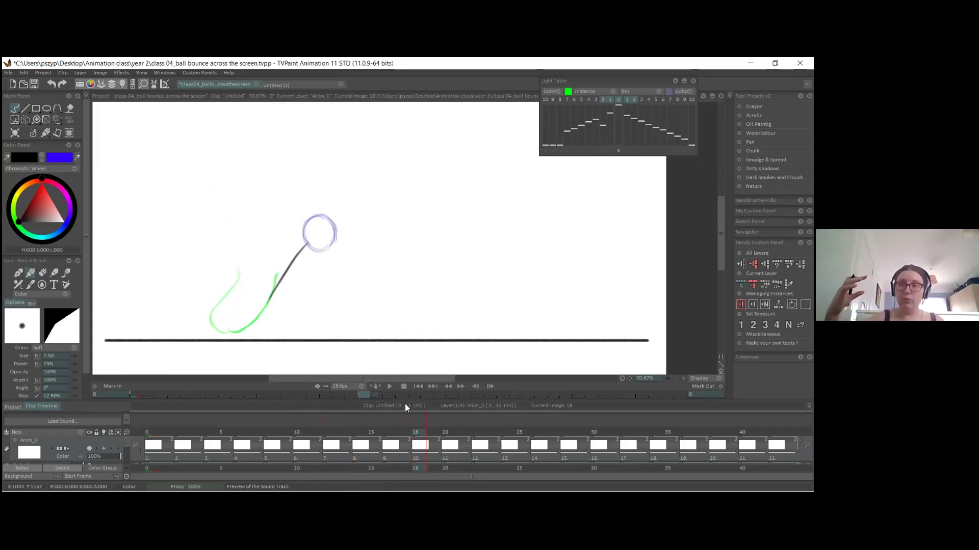
Step: Draw arched tails up to the ball at frames 20 and 22, and flip back to compare them
{"action": "left_click_drag", "start_coordinate": [429, 435], "coordinate": [447, 435]}
{"action": "left_click_drag", "start_coordinate": [323, 231], "coordinate": [275, 288]}
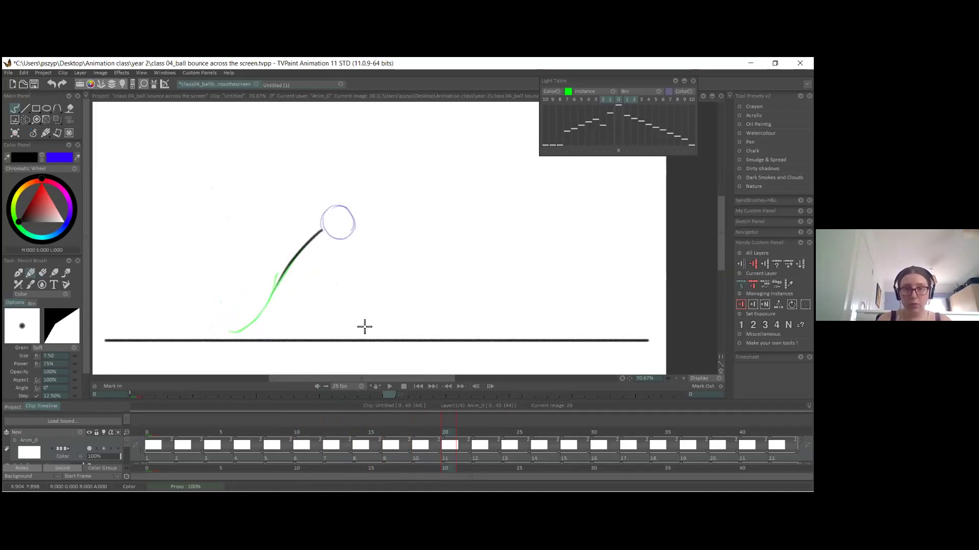
{"action": "key", "text": "Right"}
{"action": "key", "text": "Right"}
{"action": "left_click_drag", "start_coordinate": [339, 222], "coordinate": [287, 272]}
{"action": "key", "text": "ctrl+z"}
{"action": "left_click_drag", "start_coordinate": [337, 225], "coordinate": [269, 299]}
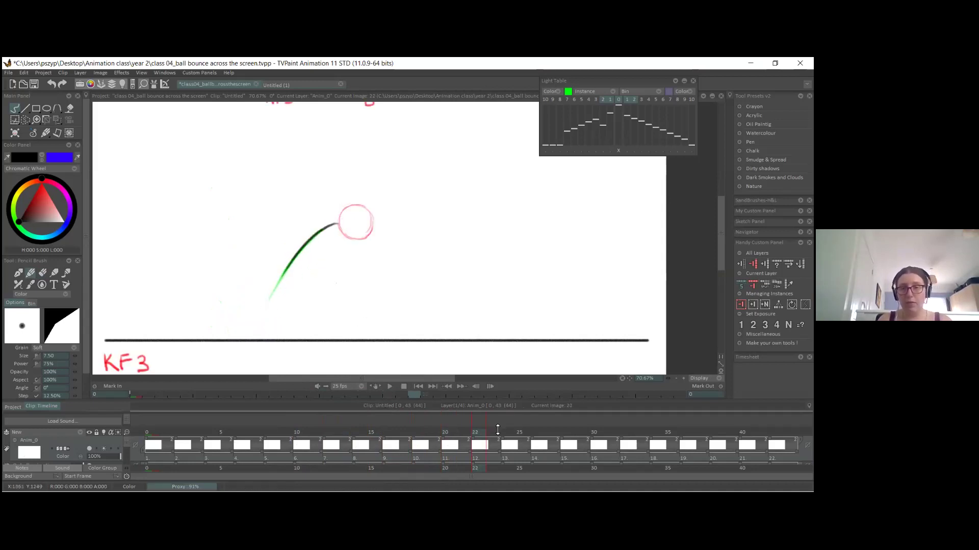
{"action": "mouse_move", "coordinate": [489, 428]}
{"action": "left_mouse_down"}
{"action": "mouse_move", "coordinate": [418, 428]}
{"action": "mouse_move", "coordinate": [493, 428]}
{"action": "mouse_move", "coordinate": [460, 429]}
{"action": "left_mouse_up"}
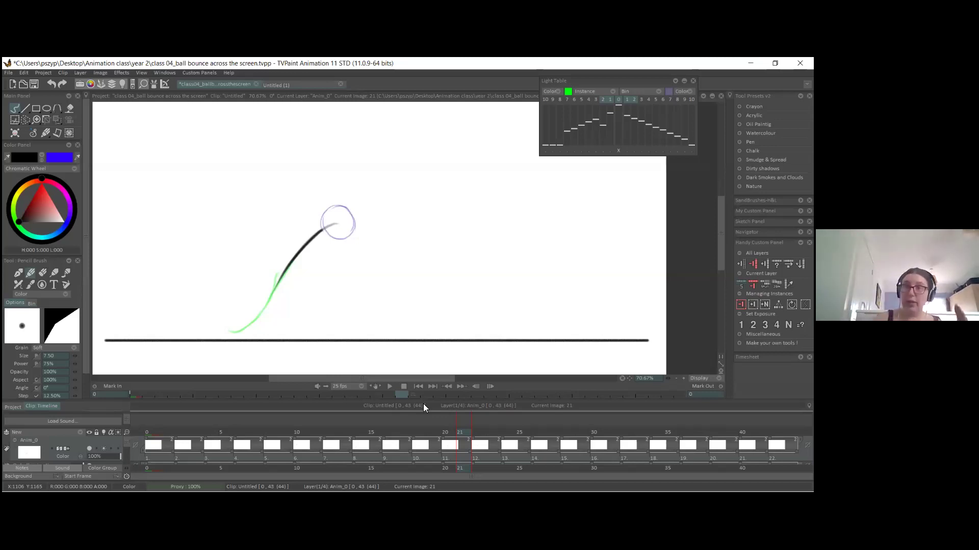
Step: Draw an arched tail rising to the ball at frame 24, and erase the end overlapping the ball
{"action": "left_click", "coordinate": [479, 432]}
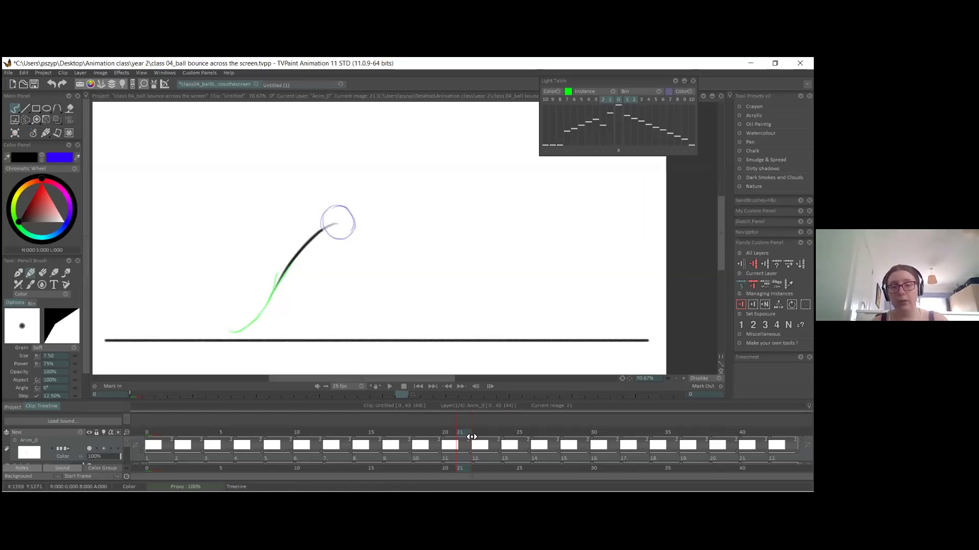
{"action": "left_click", "coordinate": [508, 432]}
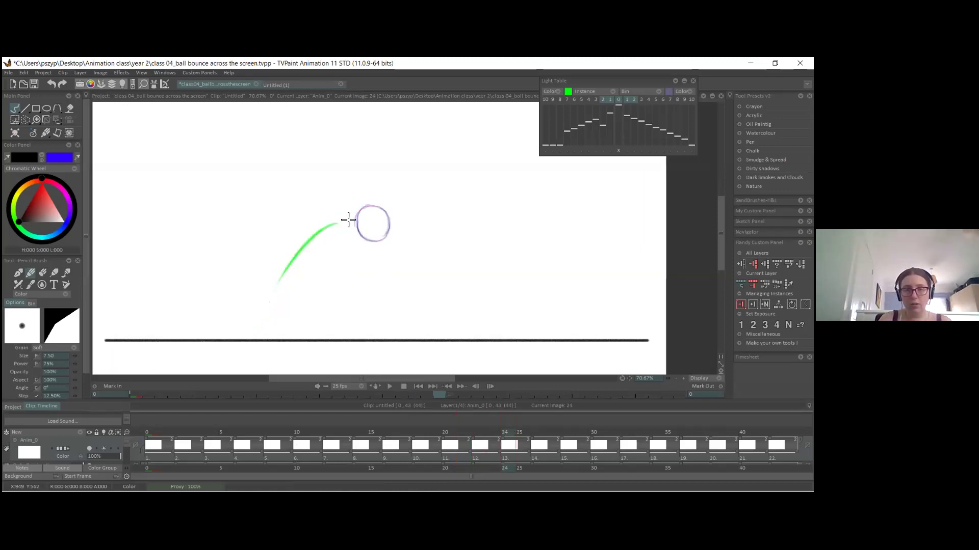
{"action": "left_click_drag", "start_coordinate": [356, 223], "coordinate": [296, 258]}
{"action": "key", "text": "ctrl+z"}
{"action": "mouse_move", "coordinate": [357, 223]}
{"action": "left_mouse_down"}
{"action": "mouse_move", "coordinate": [296, 258]}
{"action": "mouse_move", "coordinate": [368, 224]}
{"action": "left_mouse_up"}
{"action": "key", "text": "ctrl+z"}
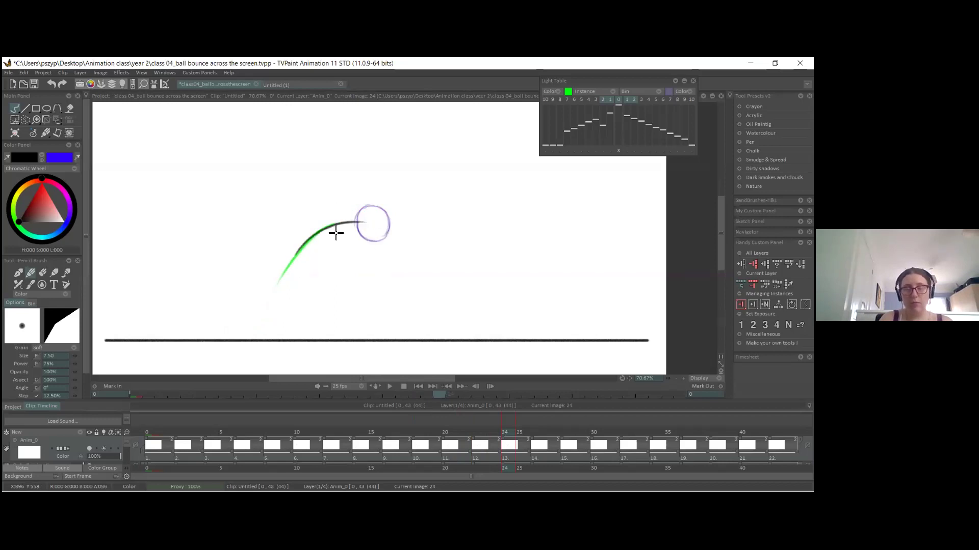
{"action": "key", "text": "e"}
{"action": "key", "text": "e"}
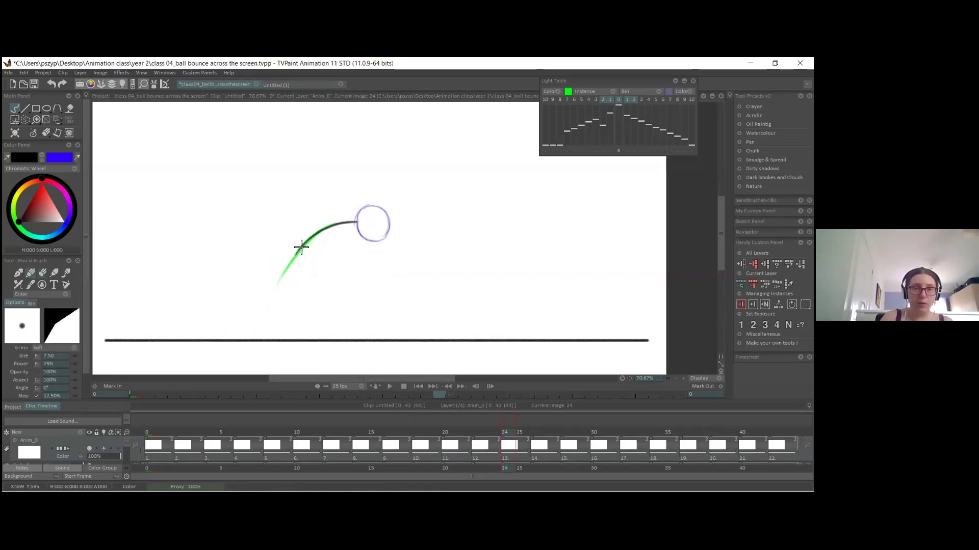
Step: Draw an arched tail curving over to the ball at frame 26, redoing unsatisfactory strokes
{"action": "left_click", "coordinate": [533, 449]}
{"action": "left_click_drag", "start_coordinate": [374, 224], "coordinate": [303, 240]}
{"action": "key", "text": "ctrl+z"}
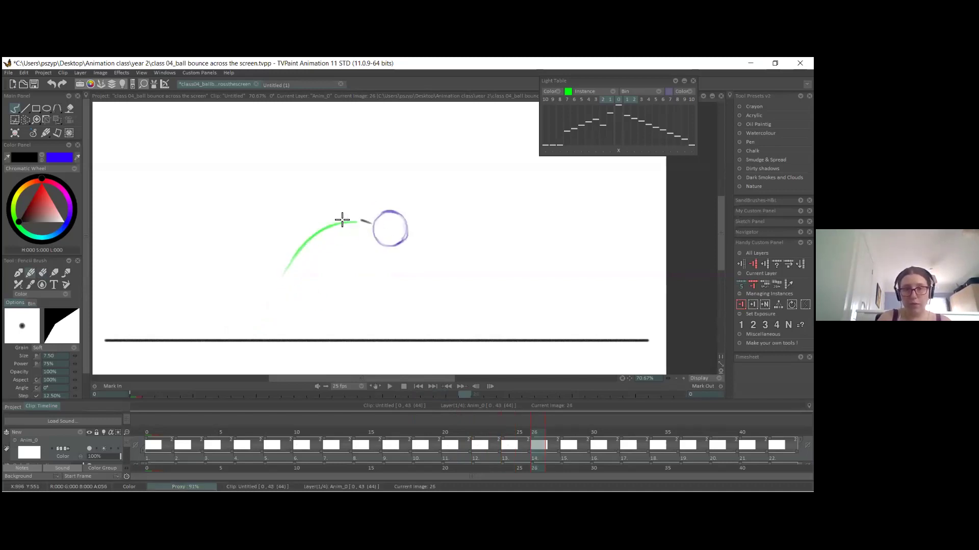
{"action": "key", "text": "ctrl+z"}
{"action": "left_click_drag", "start_coordinate": [372, 222], "coordinate": [298, 246]}
{"action": "key", "text": "ctrl+z"}
{"action": "mouse_move", "coordinate": [376, 225]}
{"action": "left_mouse_down"}
{"action": "mouse_move", "coordinate": [303, 251]}
{"action": "mouse_move", "coordinate": [401, 240]}
{"action": "left_mouse_up"}
Step: Draw the tail arching over and down to the ball at frame 28 and to the stretched falling ball at frame 30
{"action": "left_click", "coordinate": [570, 451]}
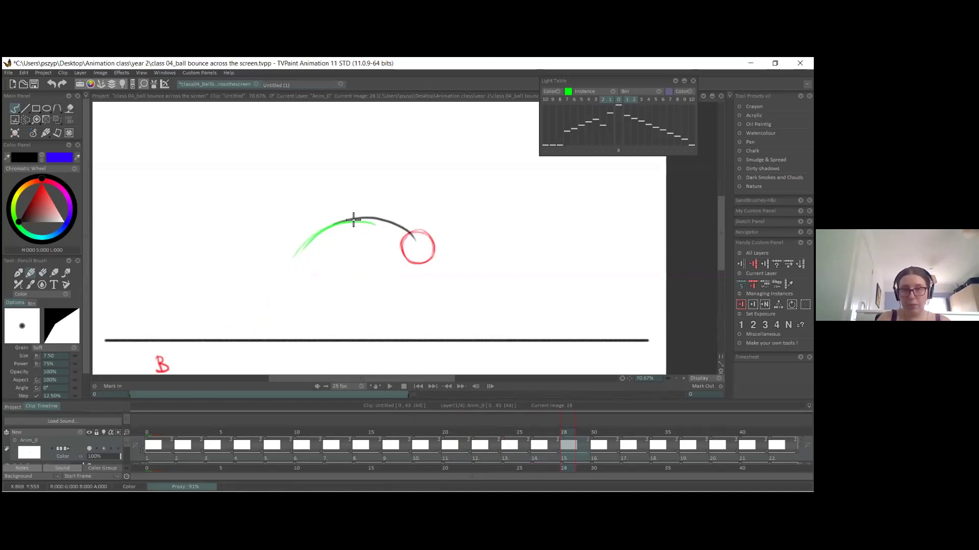
{"action": "key", "text": "ctrl+z"}
{"action": "left_click_drag", "start_coordinate": [331, 224], "coordinate": [404, 239]}
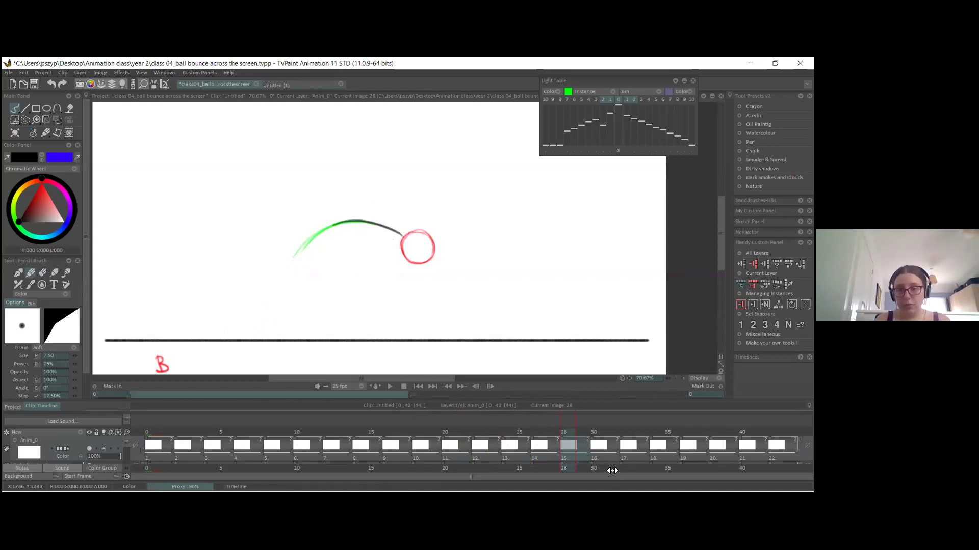
{"action": "left_click", "coordinate": [604, 461]}
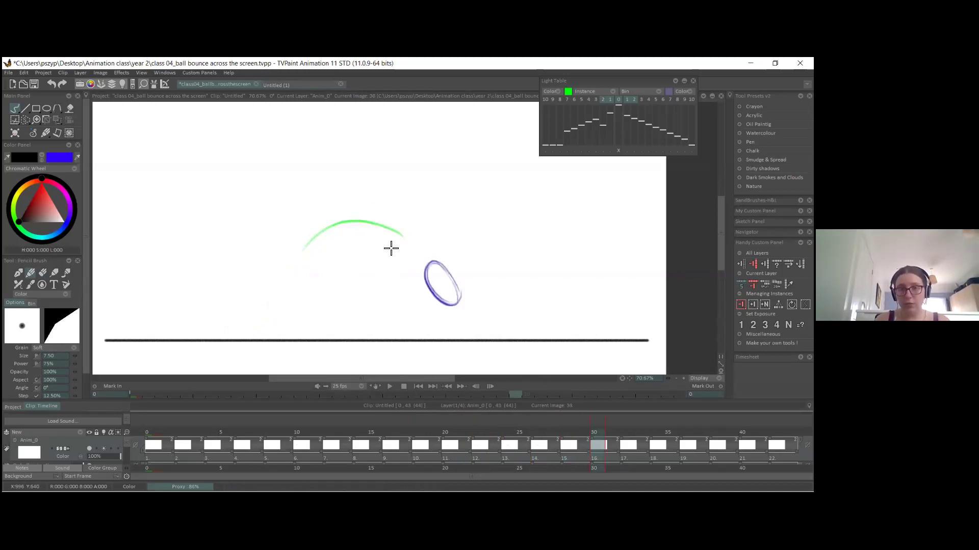
{"action": "left_click_drag", "start_coordinate": [364, 223], "coordinate": [430, 270]}
{"action": "key", "text": "ctrl+z"}
{"action": "mouse_move", "coordinate": [367, 223]}
{"action": "left_mouse_down"}
{"action": "mouse_move", "coordinate": [413, 247]}
{"action": "mouse_move", "coordinate": [443, 299]}
{"action": "left_mouse_up"}
Step: Draw a steep tail descending to the ball on the ground at frame 32, and compare it with frame 30
{"action": "left_click", "coordinate": [623, 460]}
{"action": "key", "text": "ctrl+z"}
{"action": "left_click_drag", "start_coordinate": [411, 244], "coordinate": [455, 328]}
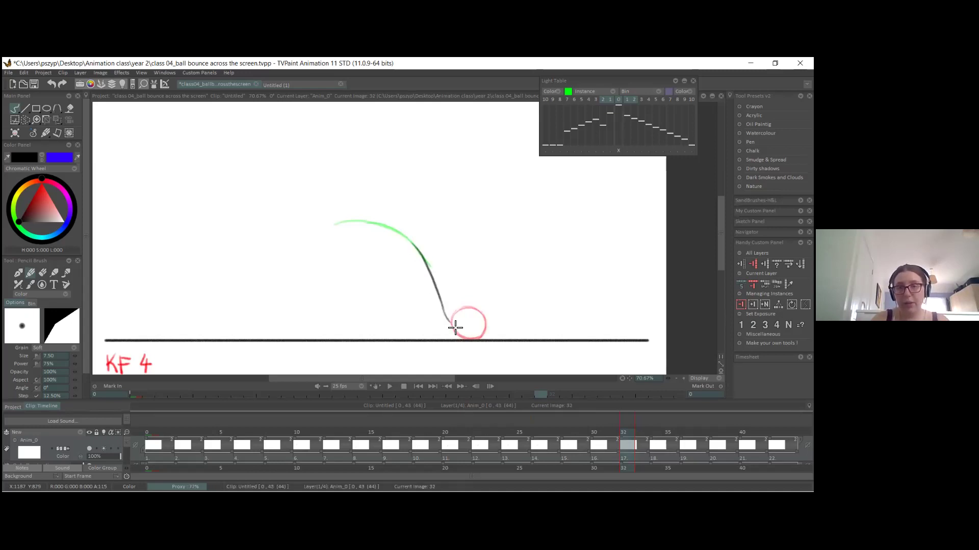
{"action": "left_click", "coordinate": [592, 436]}
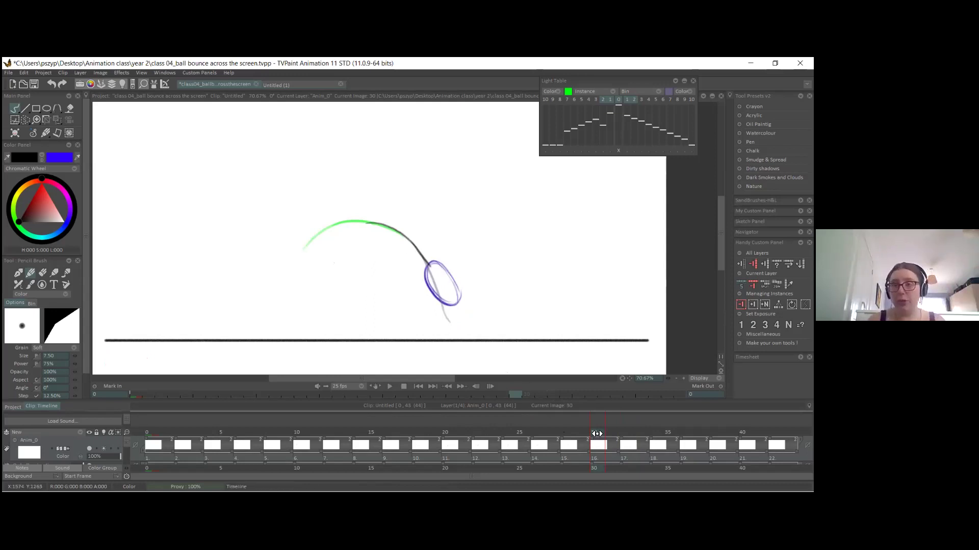
{"action": "left_click", "coordinate": [631, 457]}
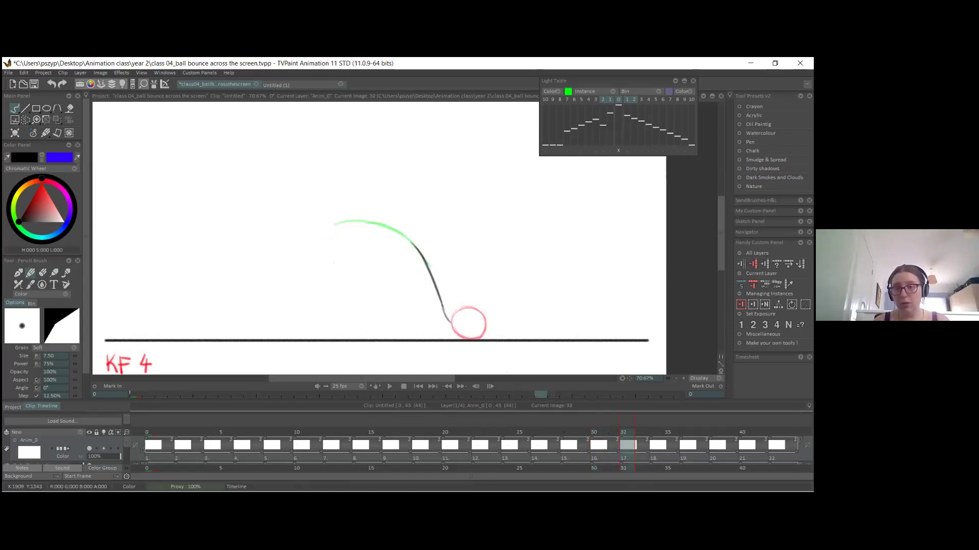
Step: Draw the tail bending down toward the ground and into the squashed ball at frame 34
{"action": "left_click", "coordinate": [657, 445]}
{"action": "mouse_move", "coordinate": [419, 260]}
{"action": "left_mouse_down"}
{"action": "mouse_move", "coordinate": [432, 314]}
{"action": "mouse_move", "coordinate": [434, 299]}
{"action": "mouse_move", "coordinate": [452, 335]}
{"action": "left_mouse_up"}
{"action": "key", "text": "ctrl+z"}
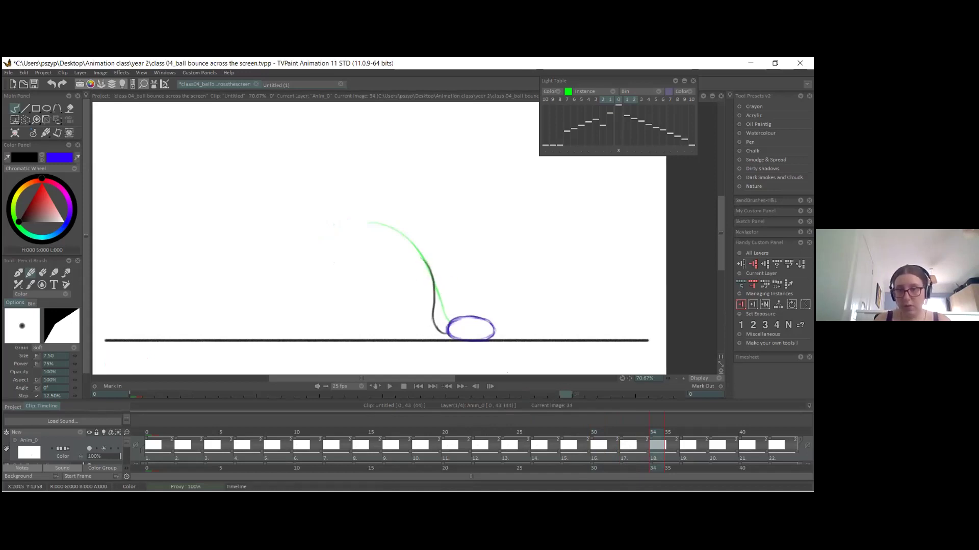
Step: Draw a hooked tail dipping to the ground and sweeping up to the rebounding ball at frame 36
{"action": "left_click_drag", "start_coordinate": [652, 431], "coordinate": [683, 431]}
{"action": "mouse_move", "coordinate": [450, 324]}
{"action": "left_mouse_down"}
{"action": "mouse_move", "coordinate": [472, 325]}
{"action": "mouse_move", "coordinate": [495, 294]}
{"action": "mouse_move", "coordinate": [475, 328]}
{"action": "mouse_move", "coordinate": [494, 291]}
{"action": "left_mouse_up"}
{"action": "key", "text": "ctrl+z"}
{"action": "key", "text": "ctrl+z"}
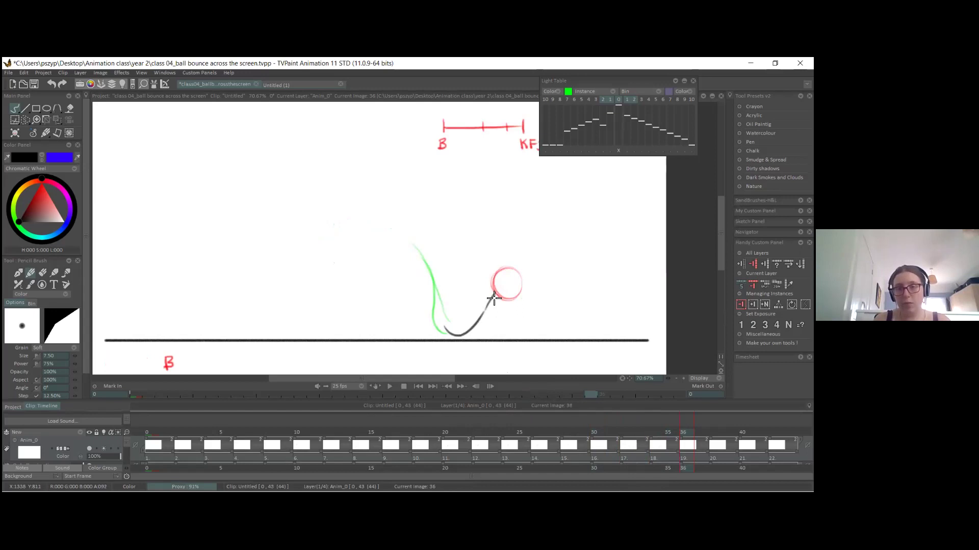
{"action": "left_click", "coordinate": [731, 445]}
{"action": "mouse_move", "coordinate": [518, 274]}
{"action": "left_mouse_down"}
{"action": "mouse_move", "coordinate": [479, 339]}
{"action": "mouse_move", "coordinate": [489, 308]}
{"action": "mouse_move", "coordinate": [477, 321]}
{"action": "mouse_move", "coordinate": [521, 278]}
{"action": "mouse_move", "coordinate": [491, 320]}
{"action": "mouse_move", "coordinate": [479, 330]}
{"action": "mouse_move", "coordinate": [496, 302]}
{"action": "mouse_move", "coordinate": [469, 330]}
{"action": "left_mouse_up"}
{"action": "key", "text": "ctrl+z"}
{"action": "key", "text": "Left"}
{"action": "key", "text": "ctrl+z"}
{"action": "key", "text": "ctrl+z"}
Step: Draw an S-shaped tail rising from near the ground to the ball at frame 38
{"action": "key", "text": "ctrl+z"}
{"action": "key", "text": "Left"}
{"action": "key", "text": "Left"}
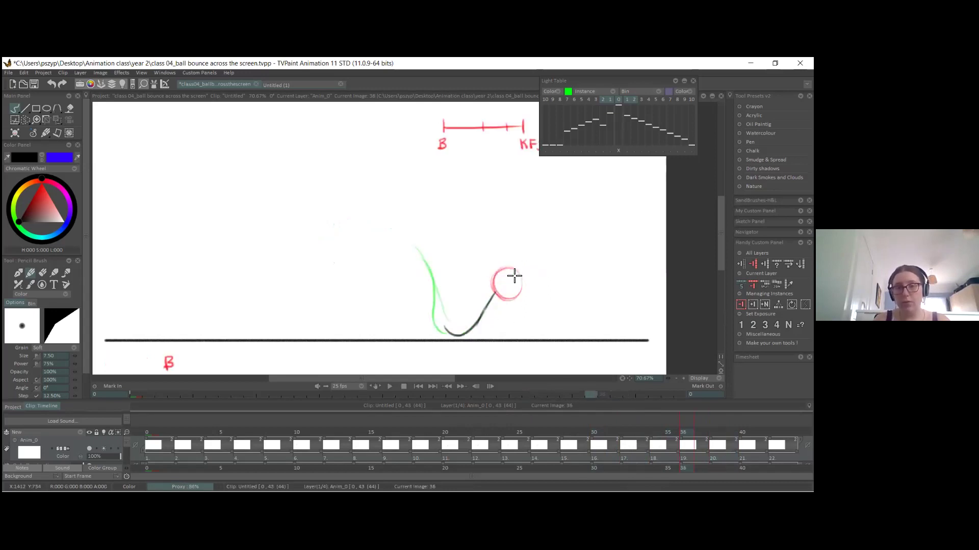
{"action": "key", "text": "Right"}
{"action": "left_click_drag", "start_coordinate": [518, 274], "coordinate": [491, 306]}
{"action": "key", "text": "ctrl+z"}
{"action": "left_click_drag", "start_coordinate": [517, 274], "coordinate": [477, 324]}
{"action": "key", "text": "ctrl+z"}
{"action": "left_click_drag", "start_coordinate": [521, 271], "coordinate": [469, 332]}
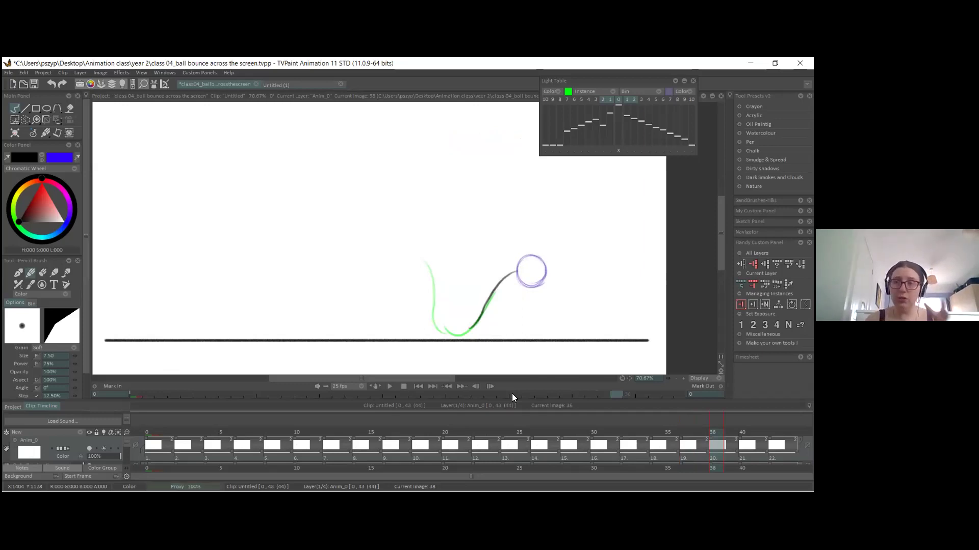
Step: Draw a curved tail rising from near the ground up to the ball at frame 40
{"action": "left_click", "coordinate": [747, 445]}
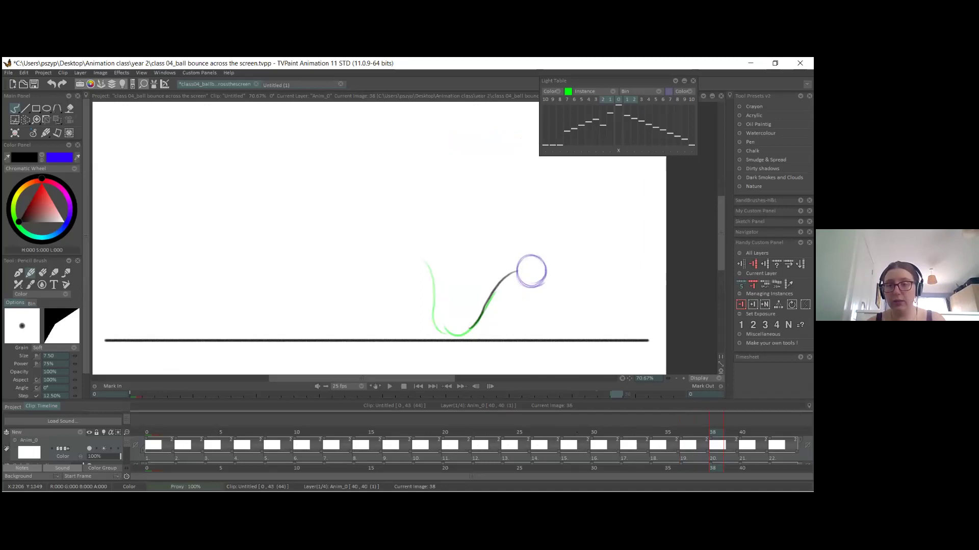
{"action": "left_click_drag", "start_coordinate": [525, 266], "coordinate": [484, 293]}
{"action": "key", "text": "ctrl+z"}
{"action": "left_click_drag", "start_coordinate": [528, 267], "coordinate": [488, 306]}
{"action": "key", "text": "ctrl+z"}
{"action": "mouse_move", "coordinate": [527, 268]}
{"action": "left_mouse_down"}
{"action": "mouse_move", "coordinate": [503, 282]}
{"action": "mouse_move", "coordinate": [485, 327]}
{"action": "left_mouse_up"}
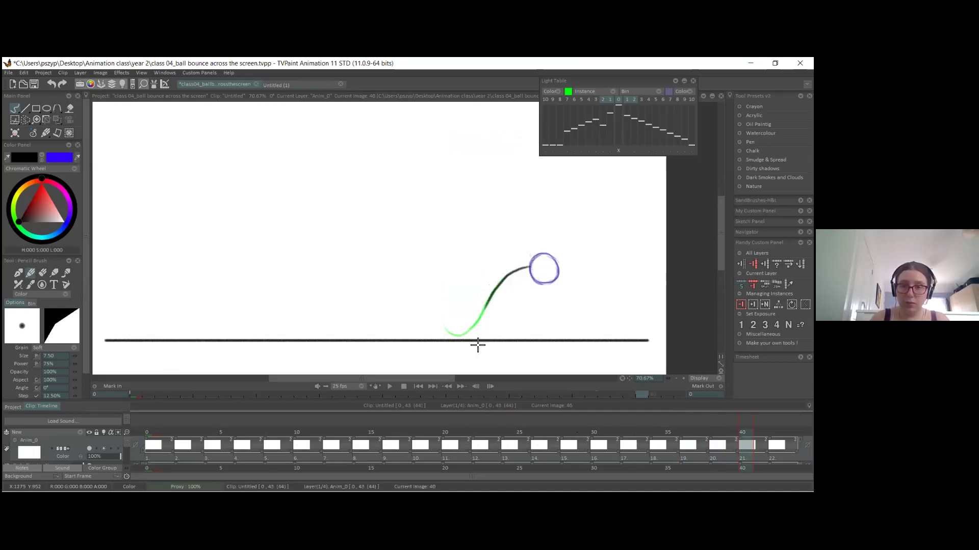
Step: Draw the curved tail up to the ball at frame 42, and flip between the neighbouring frames to compare them
{"action": "key", "text": "Right"}
{"action": "mouse_move", "coordinate": [539, 268]}
{"action": "left_mouse_down"}
{"action": "mouse_move", "coordinate": [506, 283]}
{"action": "mouse_move", "coordinate": [478, 341]}
{"action": "mouse_move", "coordinate": [495, 292]}
{"action": "mouse_move", "coordinate": [473, 327]}
{"action": "left_mouse_up"}
{"action": "key", "text": "ctrl+z"}
{"action": "left_click_drag", "start_coordinate": [496, 288], "coordinate": [479, 315]}
{"action": "key", "text": "Left"}
{"action": "key", "text": "Left"}
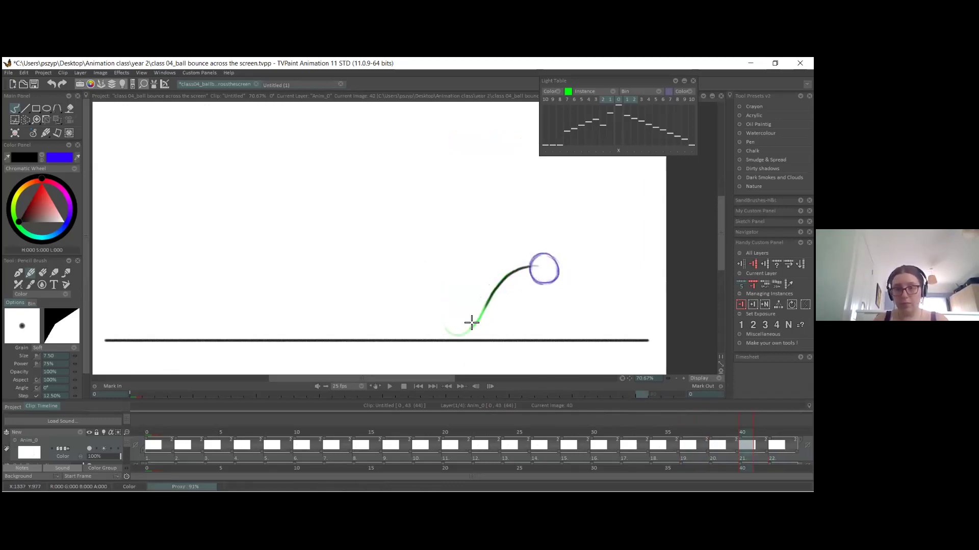
{"action": "key", "text": "Right"}
{"action": "key", "text": "Right"}
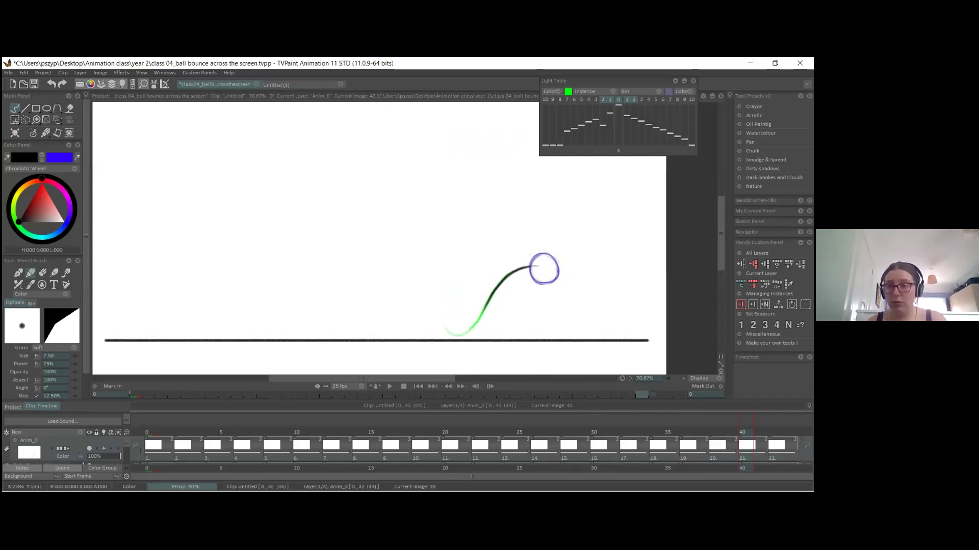
Step: Play the tail animation from the first frame to check its motion
{"action": "left_click", "coordinate": [159, 425]}
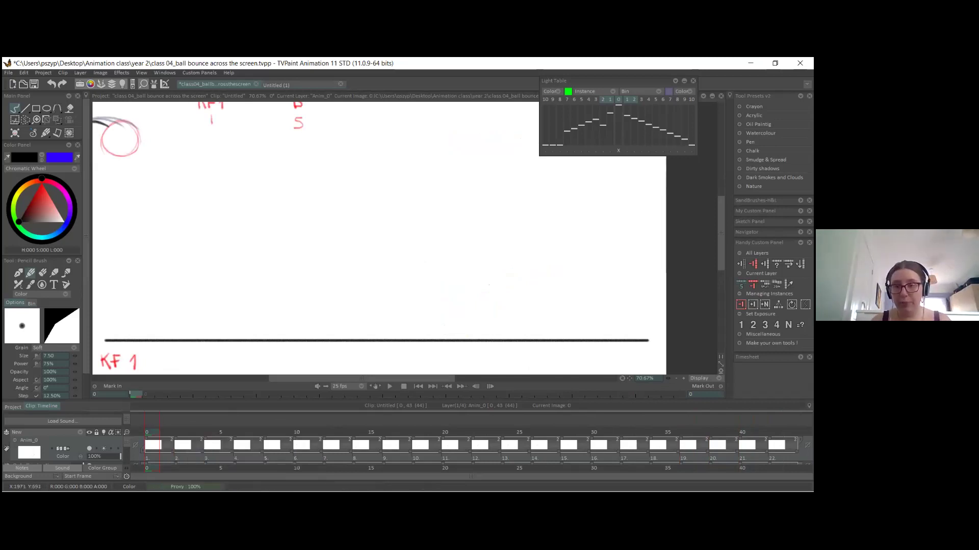
{"action": "scroll", "coordinate": [387, 242], "scroll_direction": "down", "scroll_amount": 1}
{"action": "left_click", "coordinate": [631, 379]}
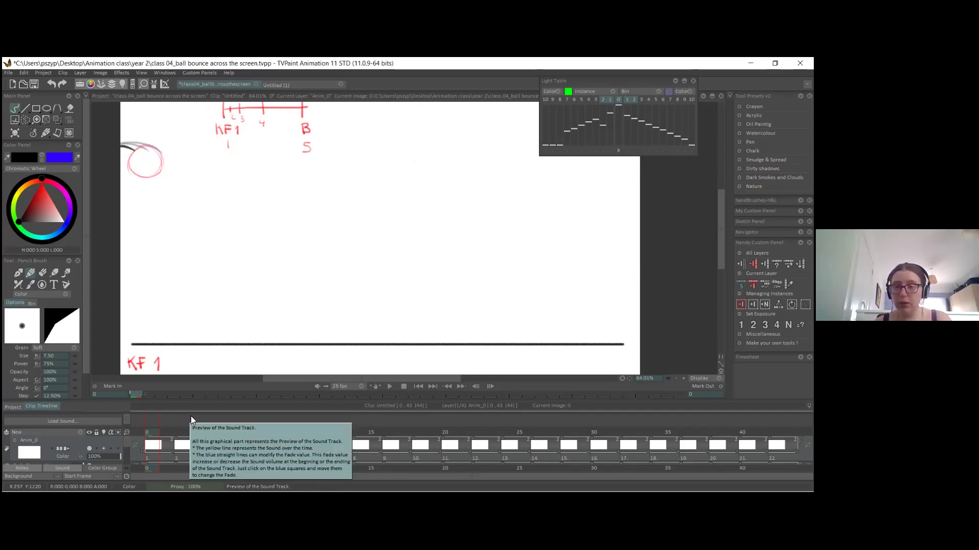
{"action": "key", "text": "Return"}
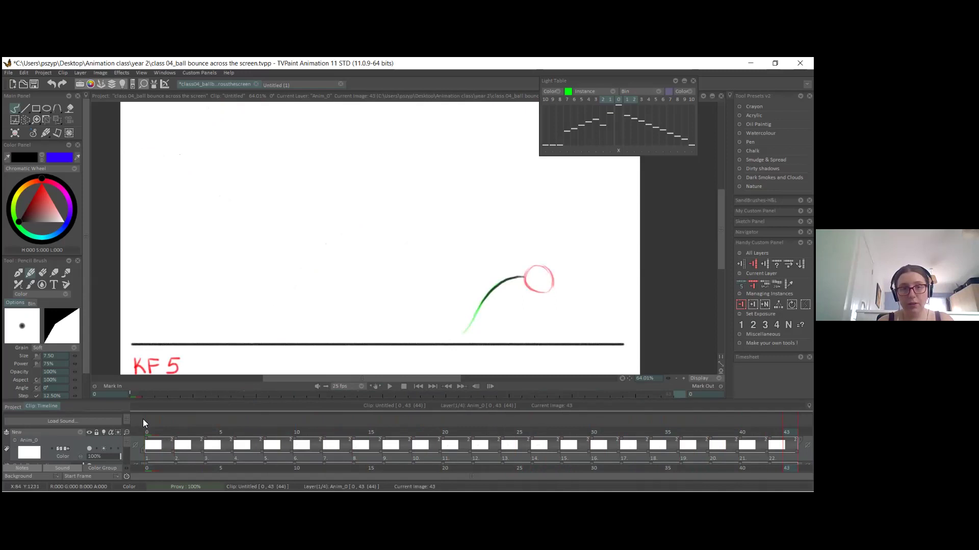
{"action": "key", "text": "Return"}
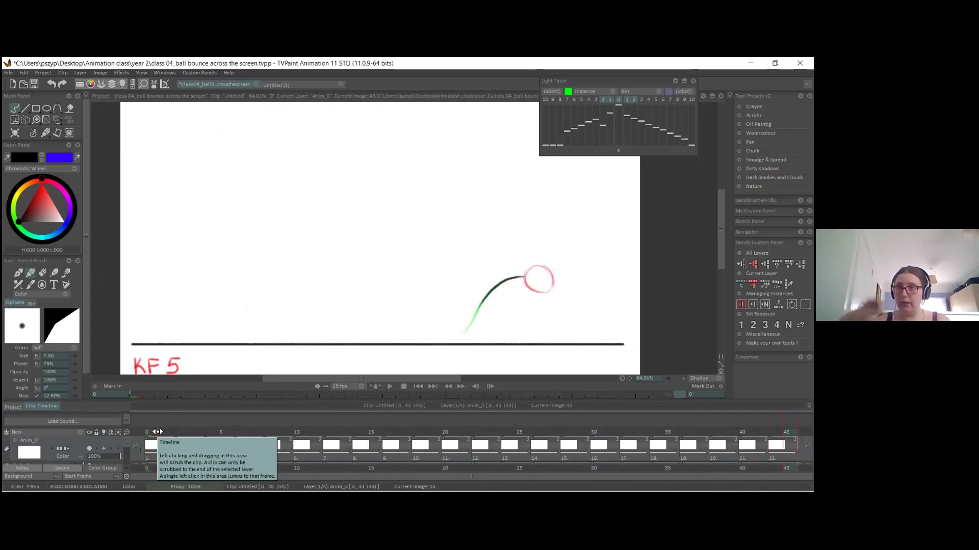
{"action": "key", "text": "Return"}
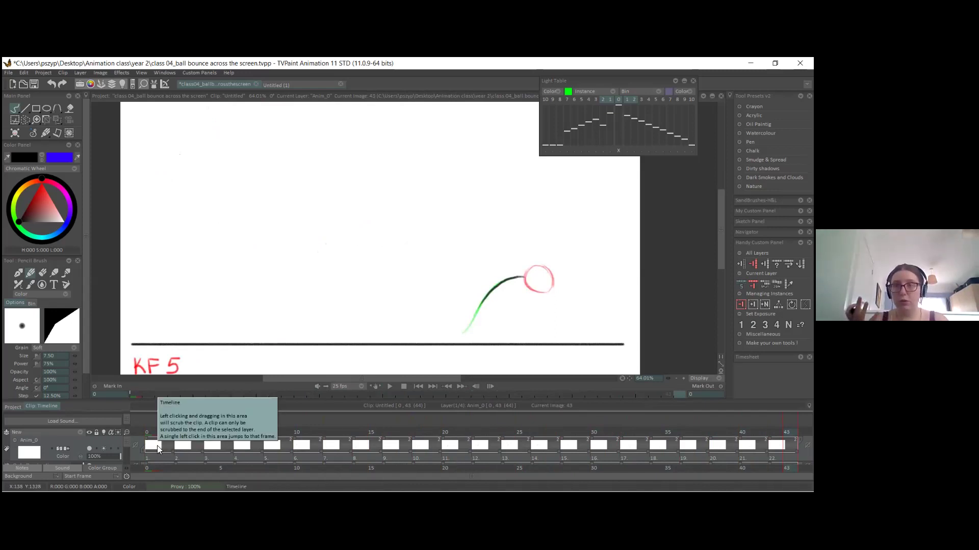
{"action": "left_click", "coordinate": [388, 387]}
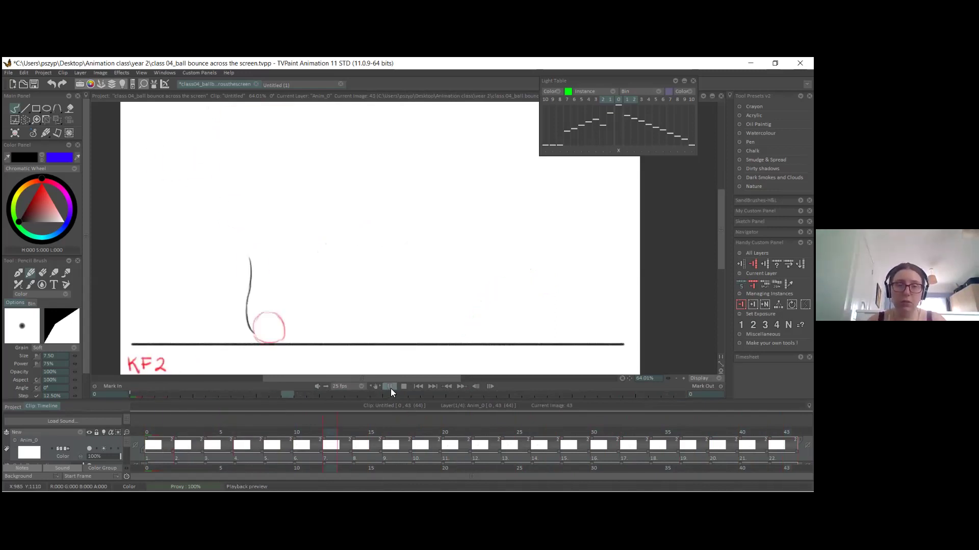
Step: Turn on looping and replay the tail animation continuously before stopping it
{"action": "left_click", "coordinate": [325, 386]}
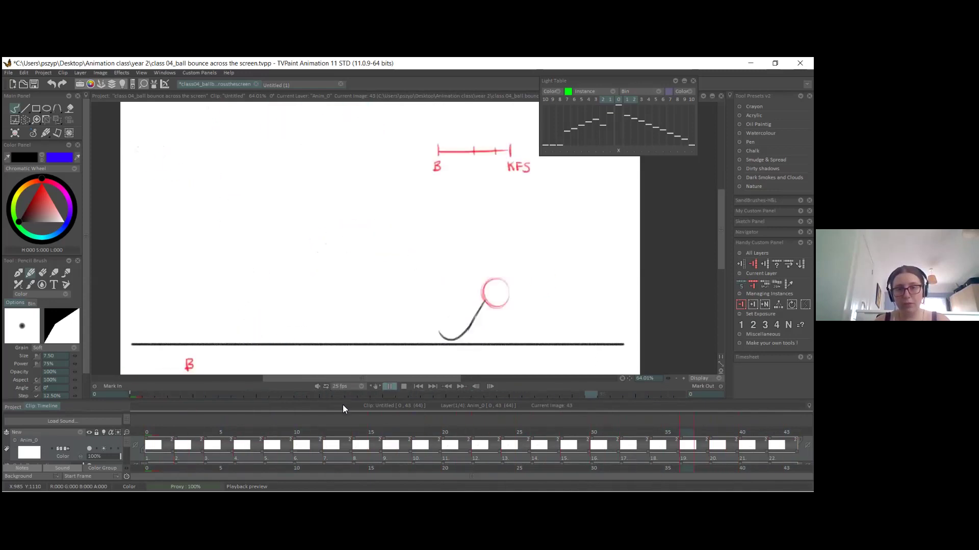
{"action": "left_click", "coordinate": [389, 387]}
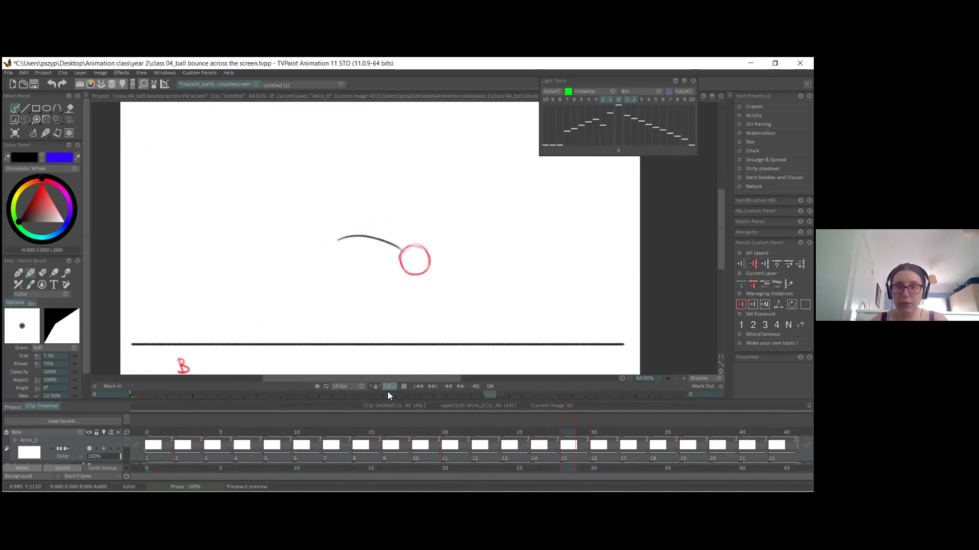
{"action": "left_click", "coordinate": [388, 390]}
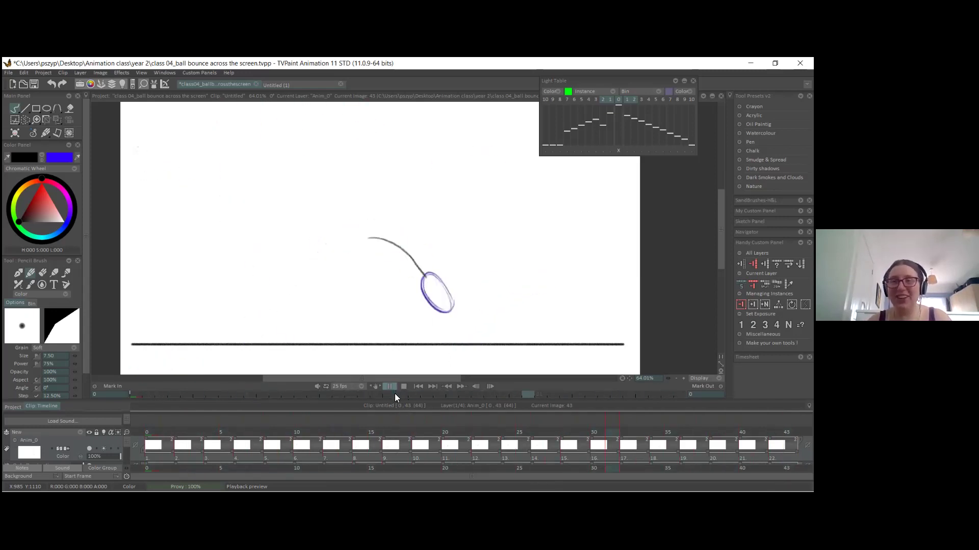
{"action": "left_click", "coordinate": [395, 389]}
Step: Draw thin outlines around the tail's centre line at frames 0, 2 and 4 to give it a leaf-like volume
{"action": "left_click", "coordinate": [157, 396]}
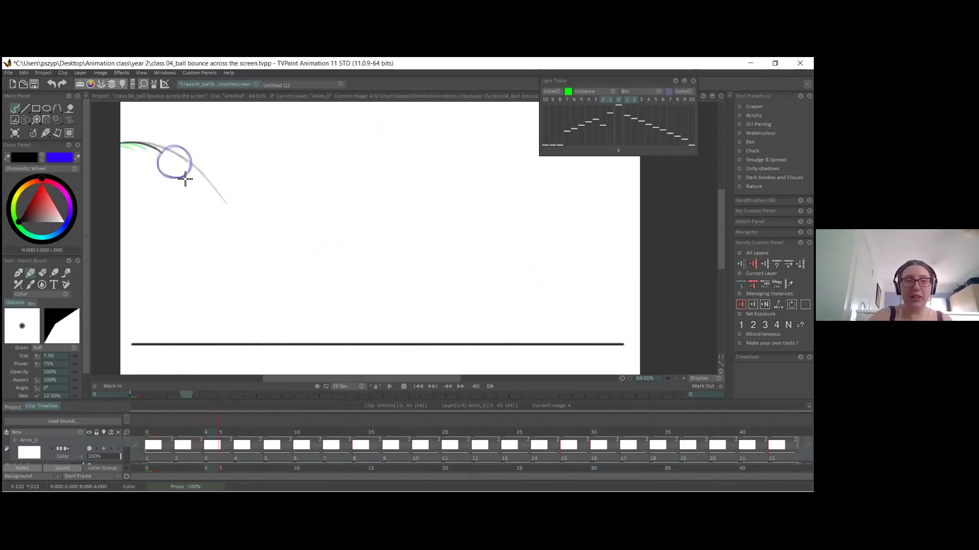
{"action": "left_click", "coordinate": [152, 441]}
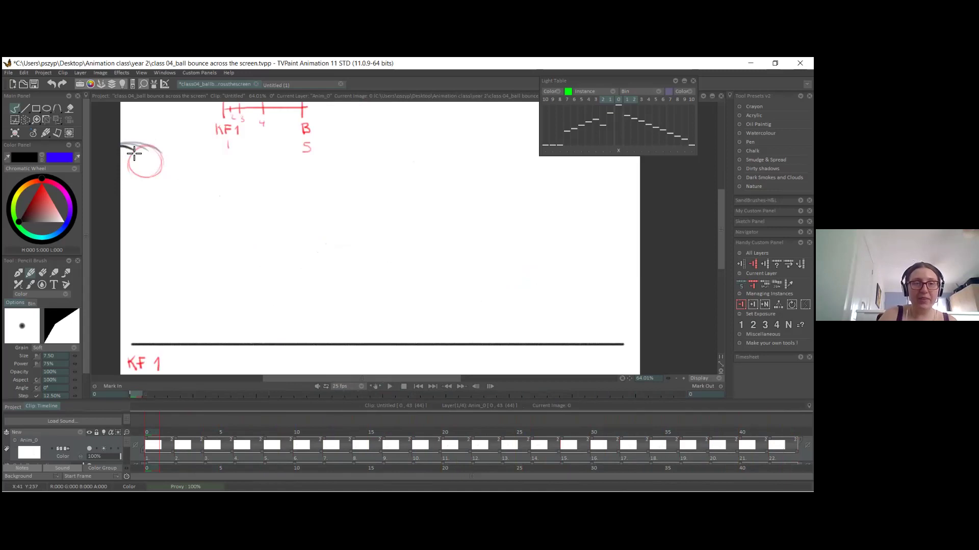
{"action": "mouse_move", "coordinate": [120, 155]}
{"action": "left_mouse_down"}
{"action": "mouse_move", "coordinate": [134, 146]}
{"action": "mouse_move", "coordinate": [124, 156]}
{"action": "mouse_move", "coordinate": [148, 154]}
{"action": "mouse_move", "coordinate": [144, 142]}
{"action": "left_mouse_up"}
{"action": "left_click", "coordinate": [183, 445]}
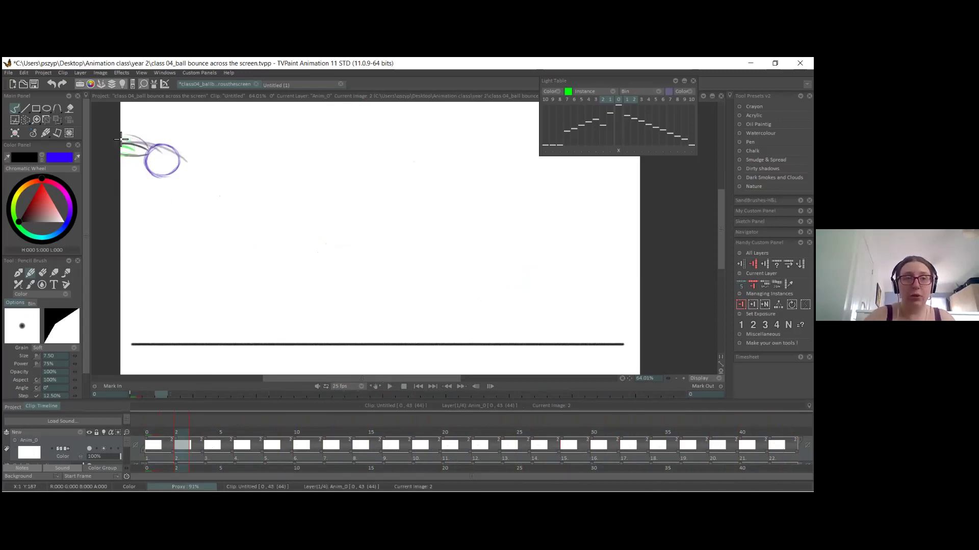
{"action": "left_click", "coordinate": [212, 446]}
{"action": "left_click_drag", "start_coordinate": [124, 153], "coordinate": [162, 154]}
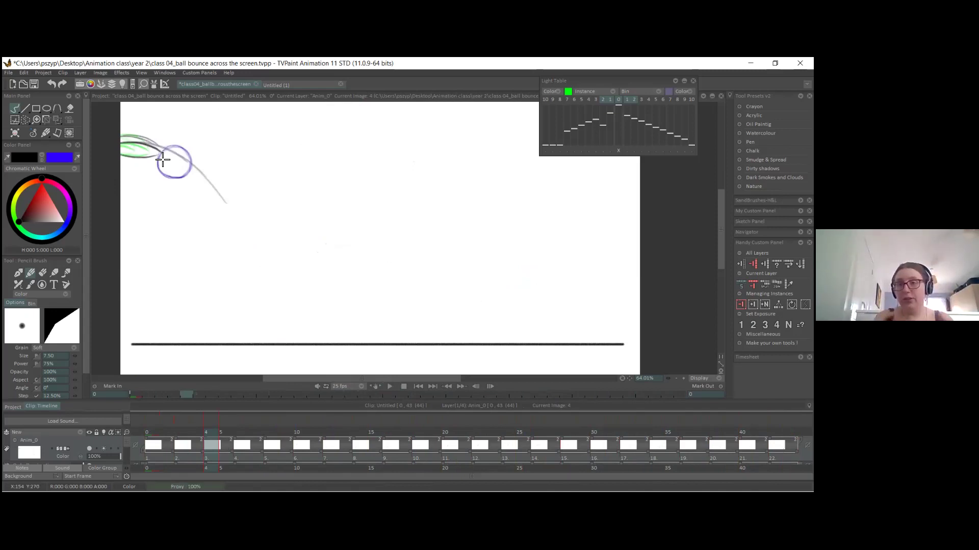
Step: Draw the leaf-like outline on both sides of the tail line at frame 6, redoing rejected strokes
{"action": "left_click", "coordinate": [241, 455]}
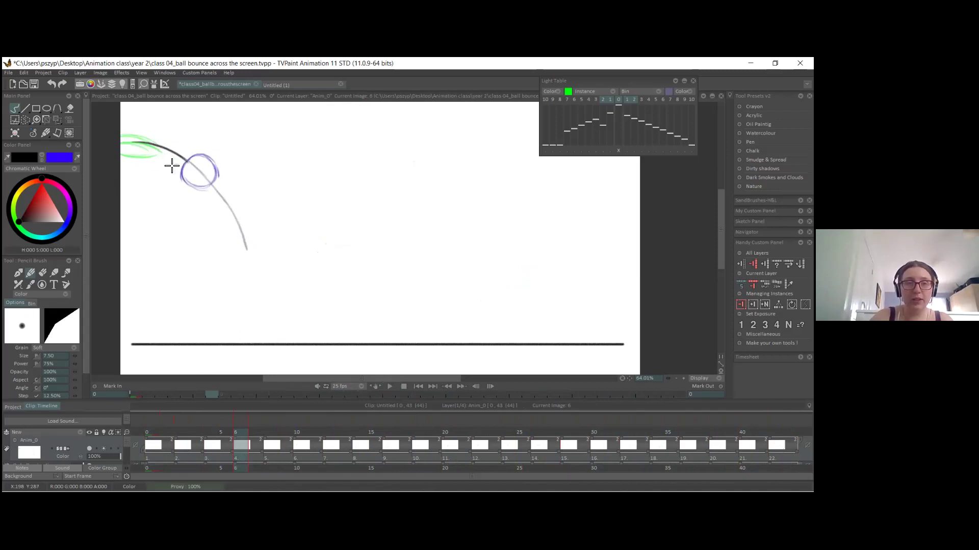
{"action": "mouse_move", "coordinate": [192, 157]}
{"action": "left_mouse_down"}
{"action": "mouse_move", "coordinate": [135, 145]}
{"action": "mouse_move", "coordinate": [156, 142]}
{"action": "mouse_move", "coordinate": [153, 170]}
{"action": "mouse_move", "coordinate": [189, 163]}
{"action": "mouse_move", "coordinate": [131, 146]}
{"action": "mouse_move", "coordinate": [165, 163]}
{"action": "mouse_move", "coordinate": [187, 161]}
{"action": "left_mouse_up"}
{"action": "key", "text": "ctrl+z"}
{"action": "key", "text": "ctrl+z"}
{"action": "left_click_drag", "start_coordinate": [133, 141], "coordinate": [182, 147]}
Step: Draw curved outlines on both sides of the descending tail line at frame 8
{"action": "left_click", "coordinate": [273, 452]}
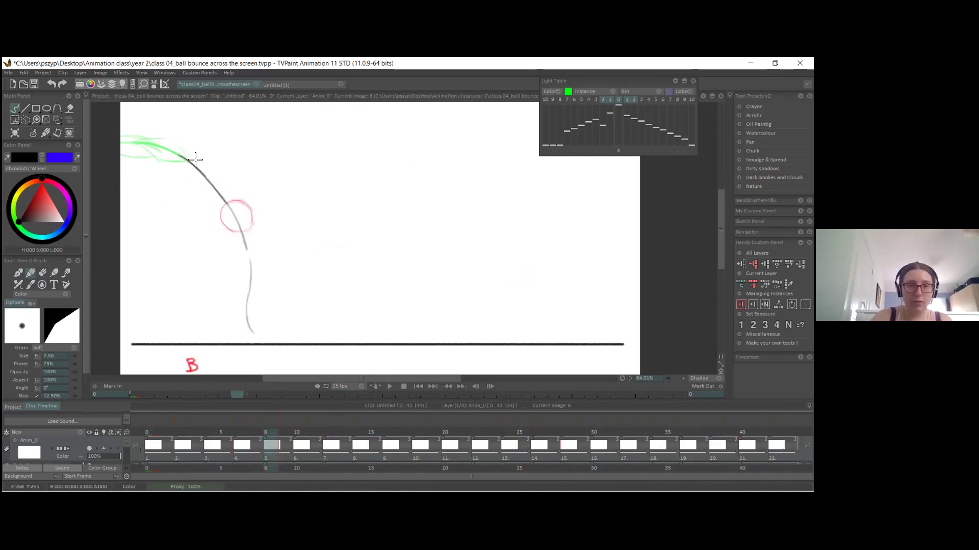
{"action": "mouse_move", "coordinate": [222, 201]}
{"action": "left_mouse_down"}
{"action": "mouse_move", "coordinate": [181, 158]}
{"action": "mouse_move", "coordinate": [206, 196]}
{"action": "left_mouse_up"}
{"action": "mouse_move", "coordinate": [181, 152]}
{"action": "left_mouse_down"}
{"action": "mouse_move", "coordinate": [218, 178]}
{"action": "mouse_move", "coordinate": [229, 206]}
{"action": "left_mouse_up"}
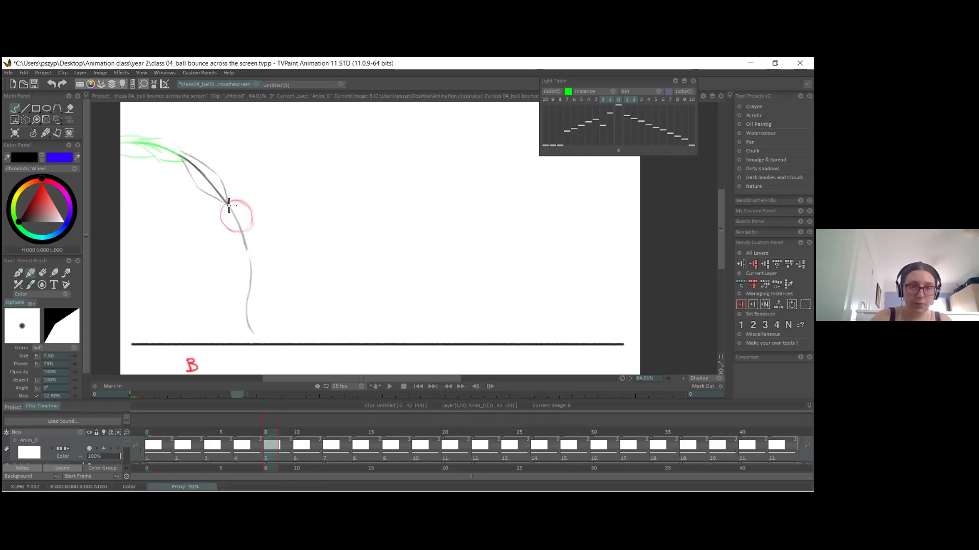
Step: Draw leaf-like outlines on both sides of the tail line at frames 10 and 12, redoing a rejected stroke
{"action": "left_click", "coordinate": [305, 459]}
{"action": "left_click_drag", "start_coordinate": [246, 250], "coordinate": [228, 227]}
{"action": "mouse_move", "coordinate": [216, 195]}
{"action": "left_mouse_down"}
{"action": "mouse_move", "coordinate": [224, 220]}
{"action": "mouse_move", "coordinate": [224, 210]}
{"action": "mouse_move", "coordinate": [248, 223]}
{"action": "mouse_move", "coordinate": [252, 321]}
{"action": "left_mouse_up"}
{"action": "left_click", "coordinate": [334, 456]}
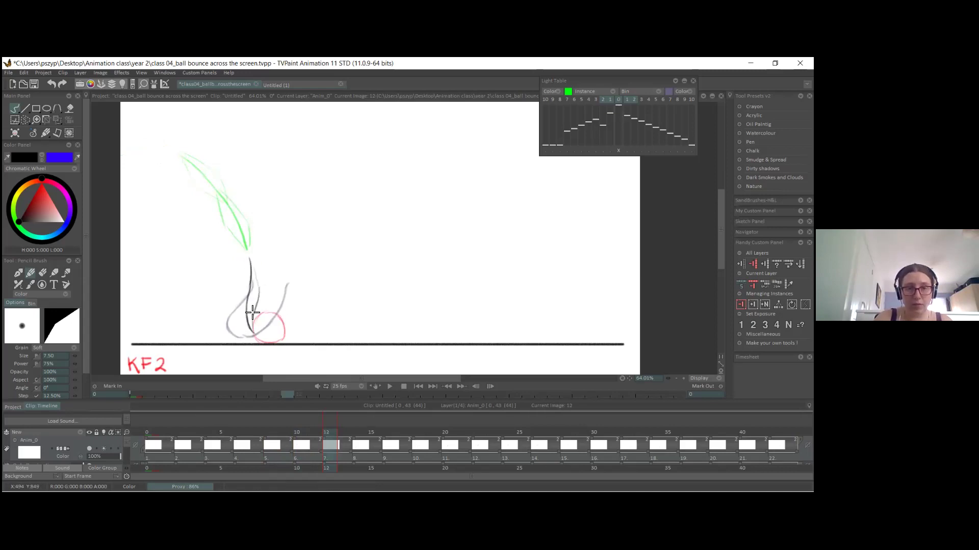
{"action": "mouse_move", "coordinate": [250, 262]}
{"action": "left_mouse_down"}
{"action": "mouse_move", "coordinate": [243, 306]}
{"action": "mouse_move", "coordinate": [252, 332]}
{"action": "left_mouse_up"}
{"action": "key", "text": "ctrl+z"}
{"action": "left_click_drag", "start_coordinate": [238, 299], "coordinate": [254, 331]}
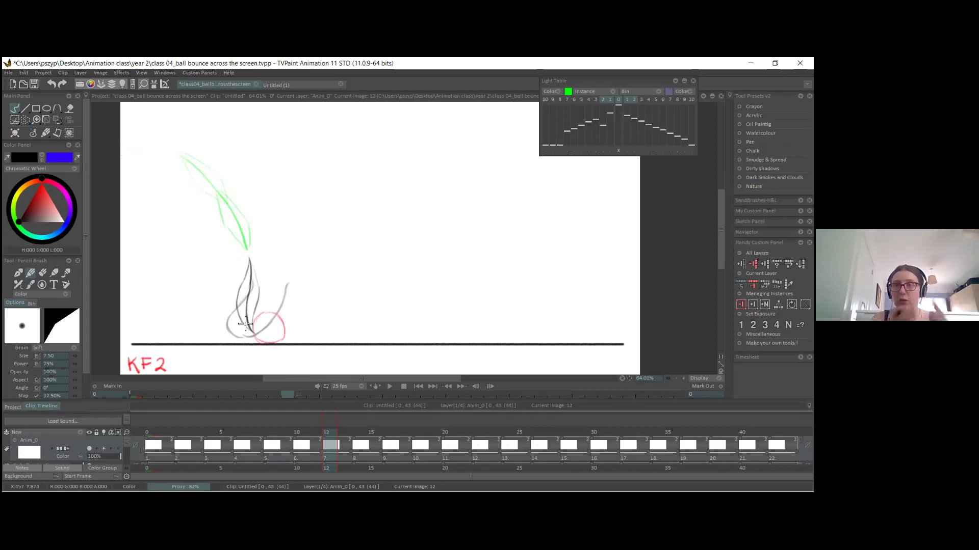
Step: Draw curved outlines around the tail's centre line at frames 14 and 16, where the ball squashes and rebounds
{"action": "left_click", "coordinate": [355, 449]}
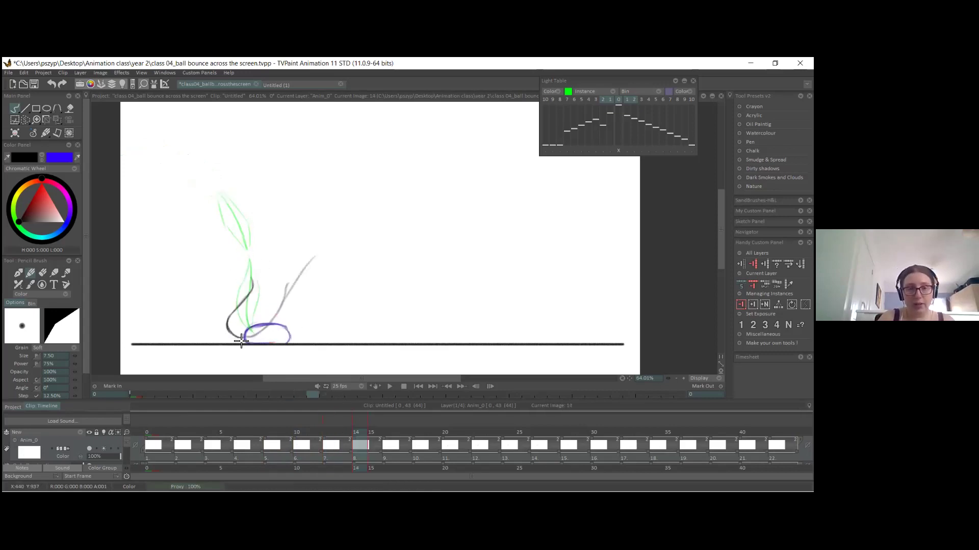
{"action": "left_click_drag", "start_coordinate": [242, 331], "coordinate": [255, 332]}
{"action": "left_click_drag", "start_coordinate": [241, 294], "coordinate": [214, 325]}
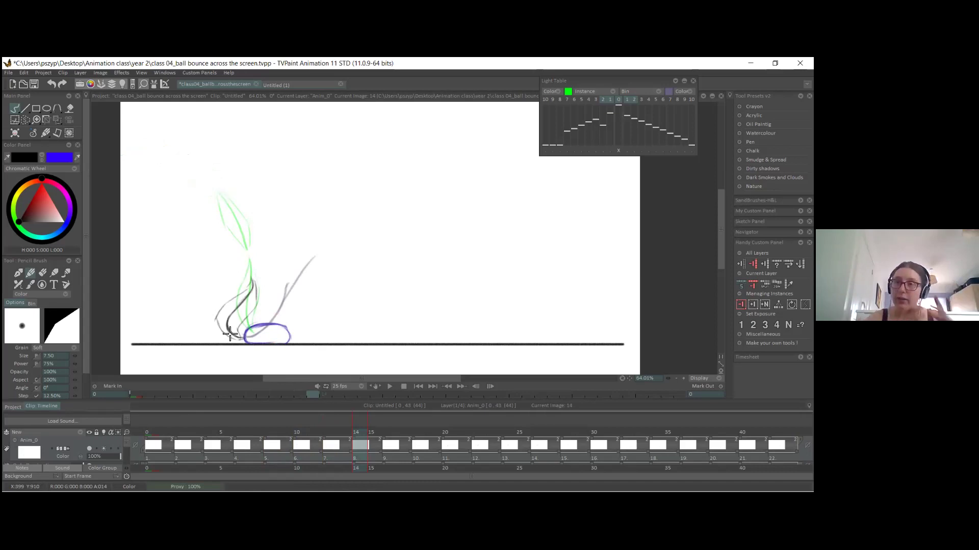
{"action": "left_click", "coordinate": [388, 447]}
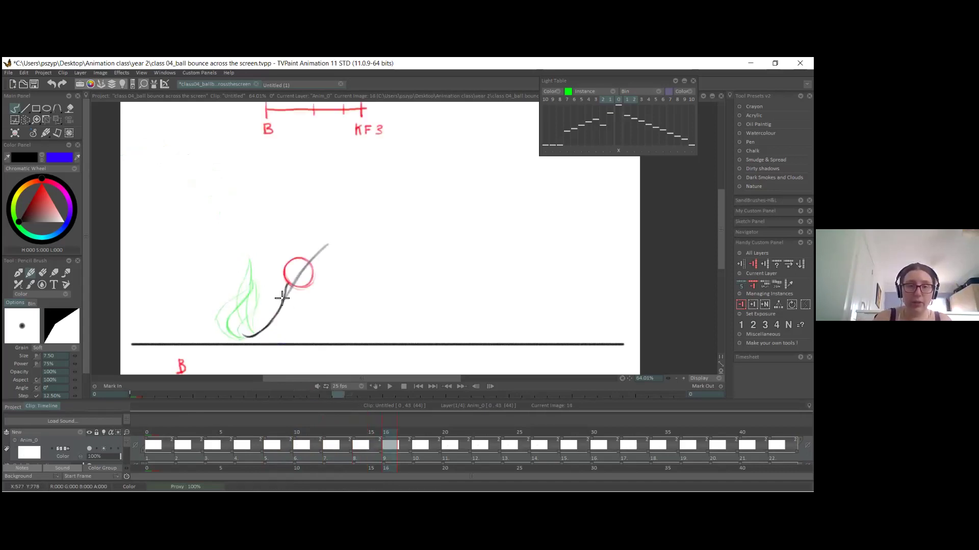
{"action": "left_click_drag", "start_coordinate": [287, 283], "coordinate": [236, 337]}
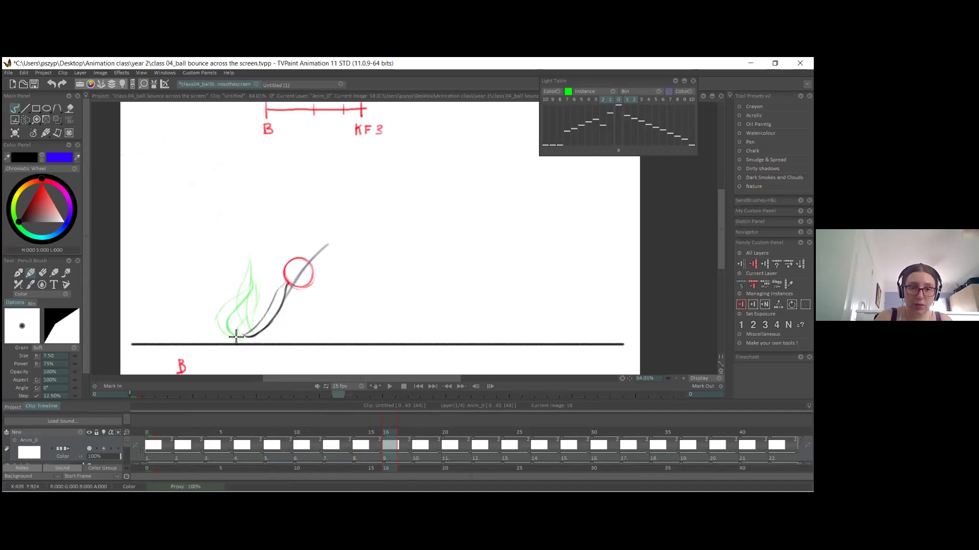
{"action": "mouse_move", "coordinate": [292, 287]}
{"action": "left_mouse_down"}
{"action": "mouse_move", "coordinate": [287, 322]}
{"action": "mouse_move", "coordinate": [291, 308]}
{"action": "mouse_move", "coordinate": [250, 336]}
{"action": "left_mouse_up"}
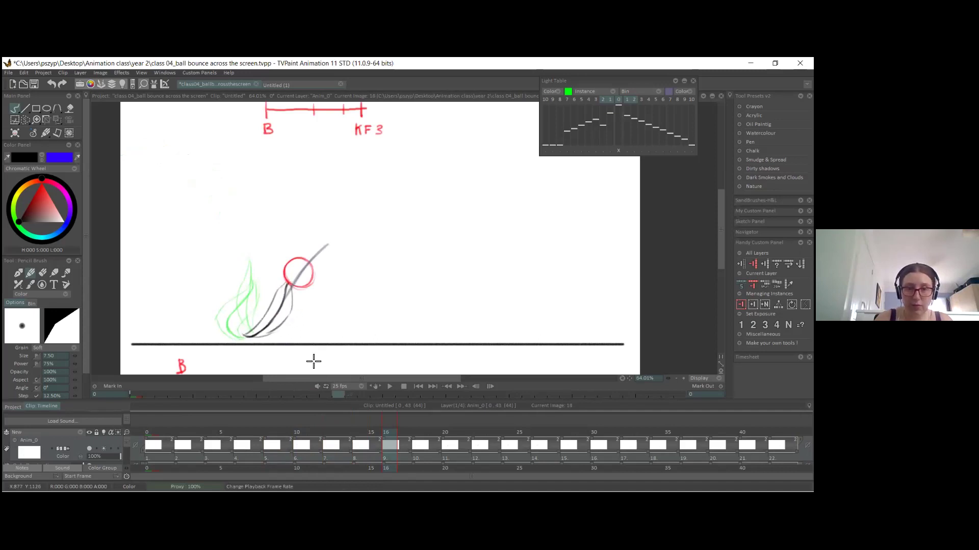
Step: Outline both sides of the rising tail line at frames 18 and 20 to give it volume
{"action": "left_click", "coordinate": [419, 459]}
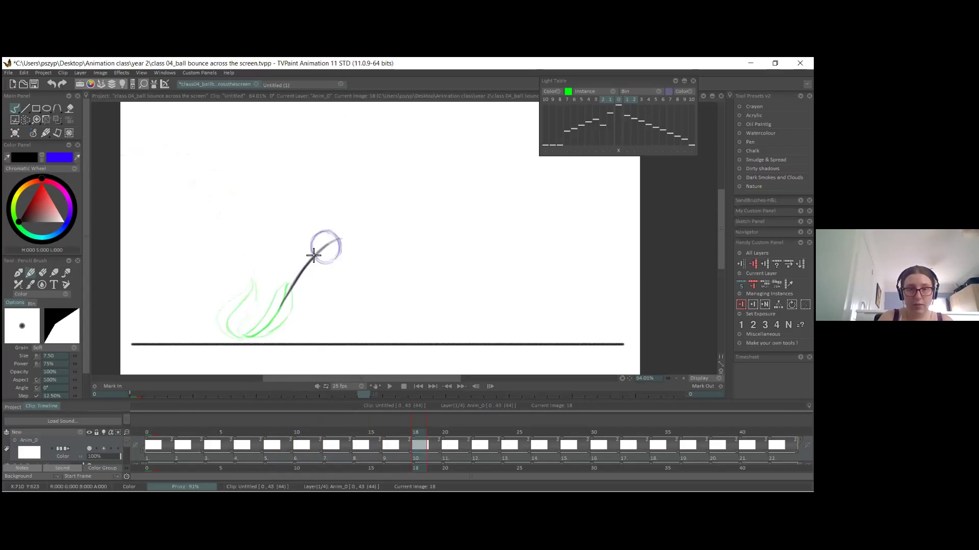
{"action": "left_click_drag", "start_coordinate": [289, 271], "coordinate": [272, 323]}
{"action": "left_click_drag", "start_coordinate": [317, 259], "coordinate": [287, 310]}
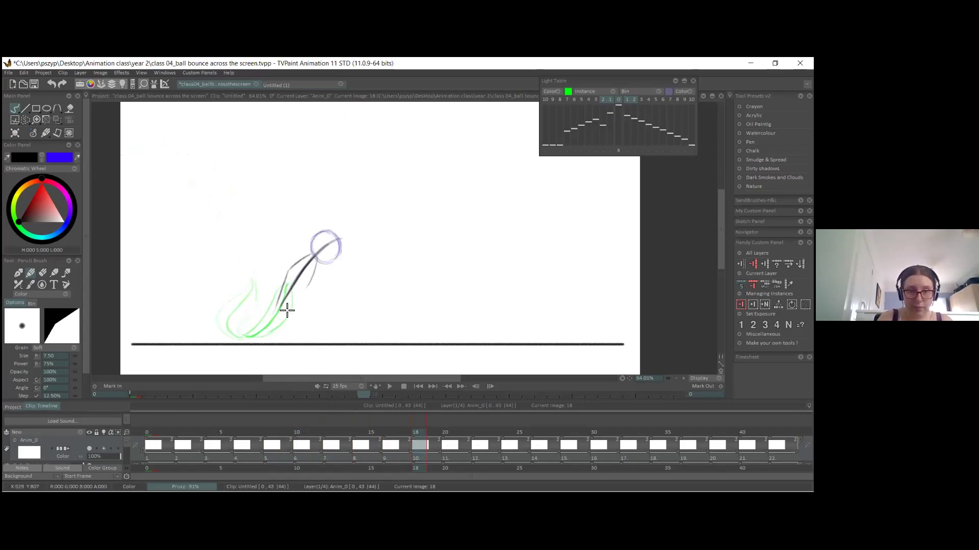
{"action": "left_click", "coordinate": [451, 458]}
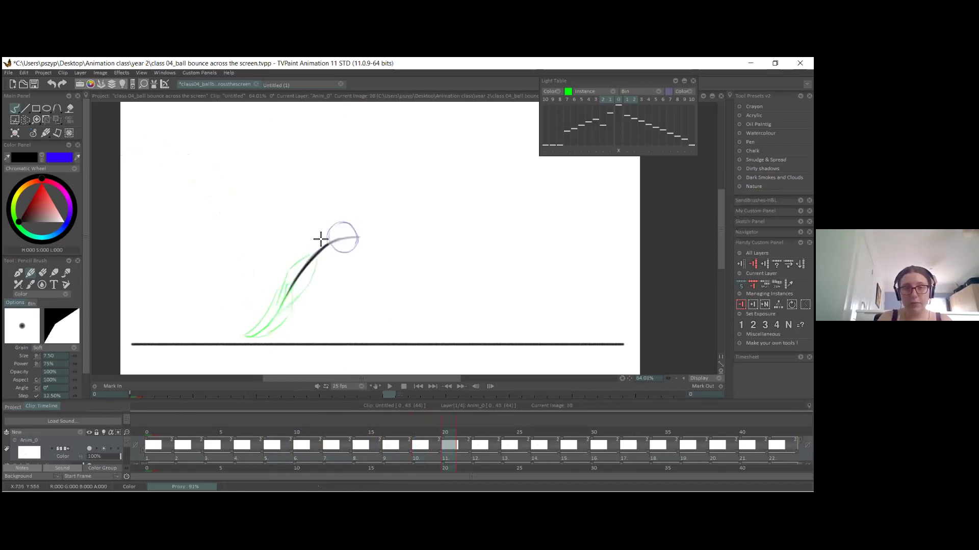
{"action": "mouse_move", "coordinate": [334, 235]}
{"action": "left_mouse_down"}
{"action": "mouse_move", "coordinate": [297, 265]}
{"action": "mouse_move", "coordinate": [286, 292]}
{"action": "mouse_move", "coordinate": [324, 267]}
{"action": "mouse_move", "coordinate": [329, 259]}
{"action": "mouse_move", "coordinate": [284, 307]}
{"action": "left_mouse_up"}
{"action": "key", "text": "ctrl+z"}
Step: Draw the leaf-shaped outline around the arching tail line at frames 22 and 24, redoing rejected strokes
{"action": "left_click", "coordinate": [479, 448]}
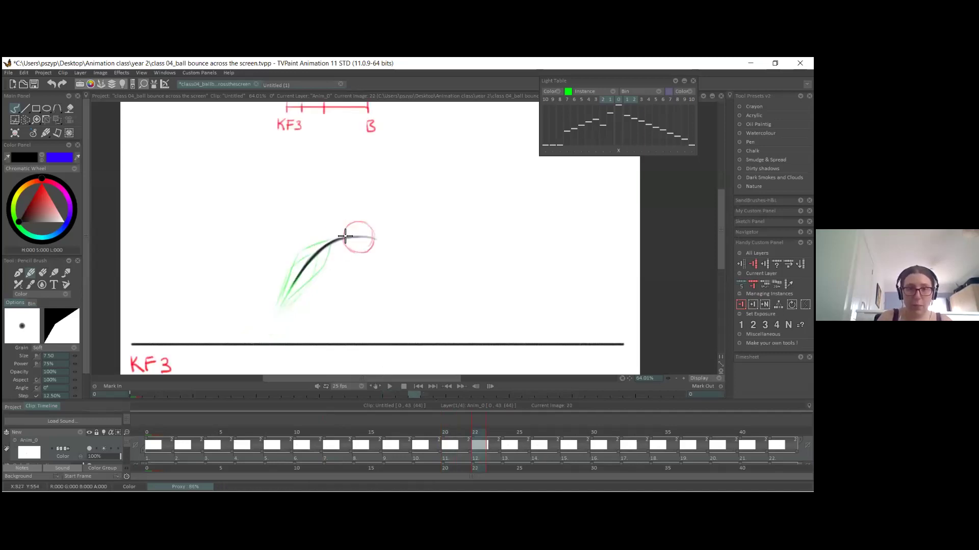
{"action": "key", "text": "ctrl+z"}
{"action": "left_click_drag", "start_coordinate": [312, 243], "coordinate": [293, 278]}
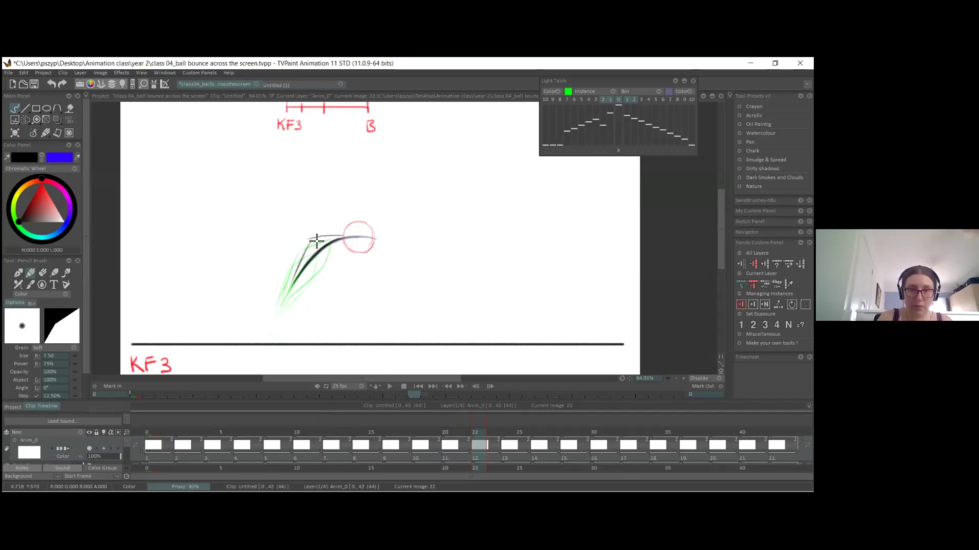
{"action": "left_click_drag", "start_coordinate": [344, 242], "coordinate": [288, 296]}
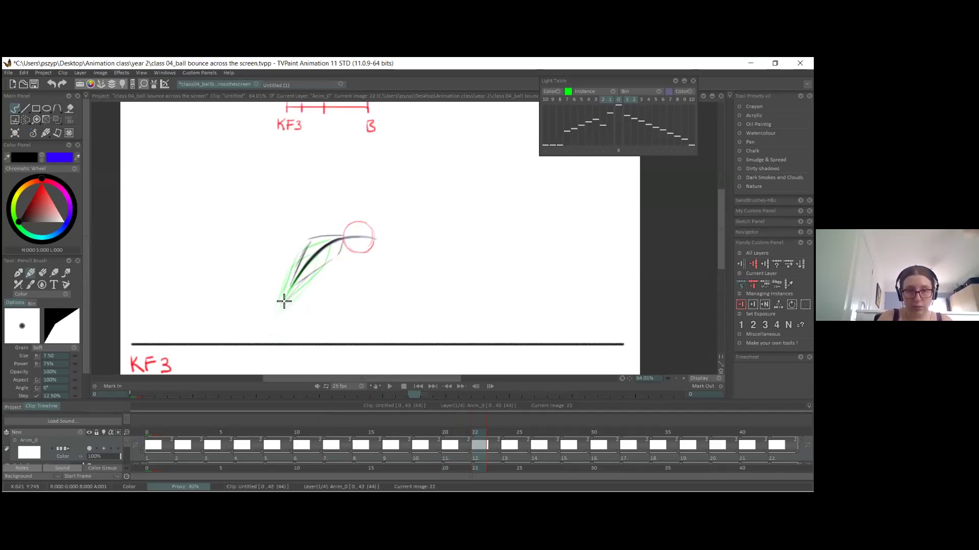
{"action": "left_click", "coordinate": [504, 442]}
{"action": "mouse_move", "coordinate": [358, 234]}
{"action": "left_mouse_down"}
{"action": "mouse_move", "coordinate": [327, 231]}
{"action": "mouse_move", "coordinate": [298, 276]}
{"action": "left_mouse_up"}
{"action": "key", "text": "ctrl+z"}
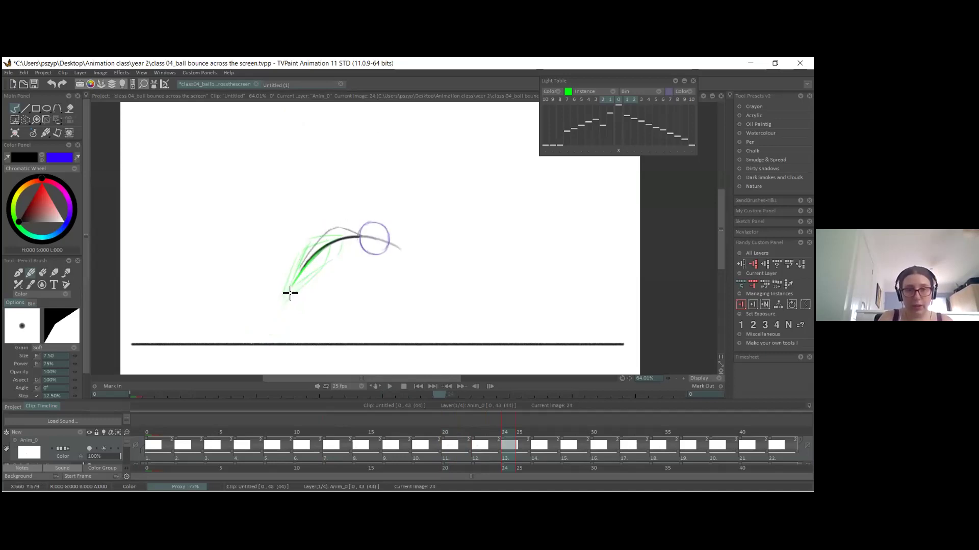
{"action": "left_click_drag", "start_coordinate": [358, 240], "coordinate": [299, 279]}
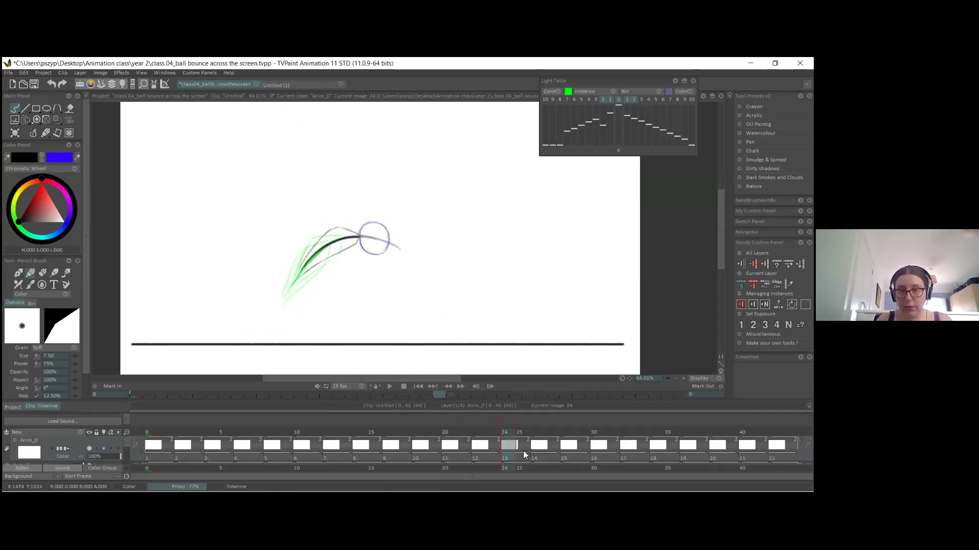
Step: Add outlines above and below the tail line at frames 26, 28 and 30 as the ball starts falling
{"action": "left_click", "coordinate": [536, 445]}
{"action": "left_click_drag", "start_coordinate": [365, 227], "coordinate": [340, 229]}
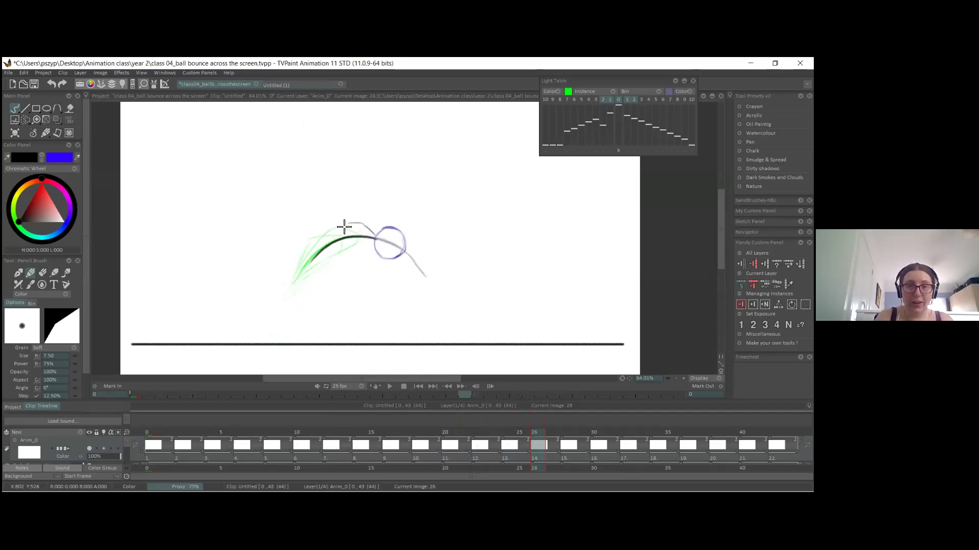
{"action": "left_click_drag", "start_coordinate": [306, 267], "coordinate": [376, 247]}
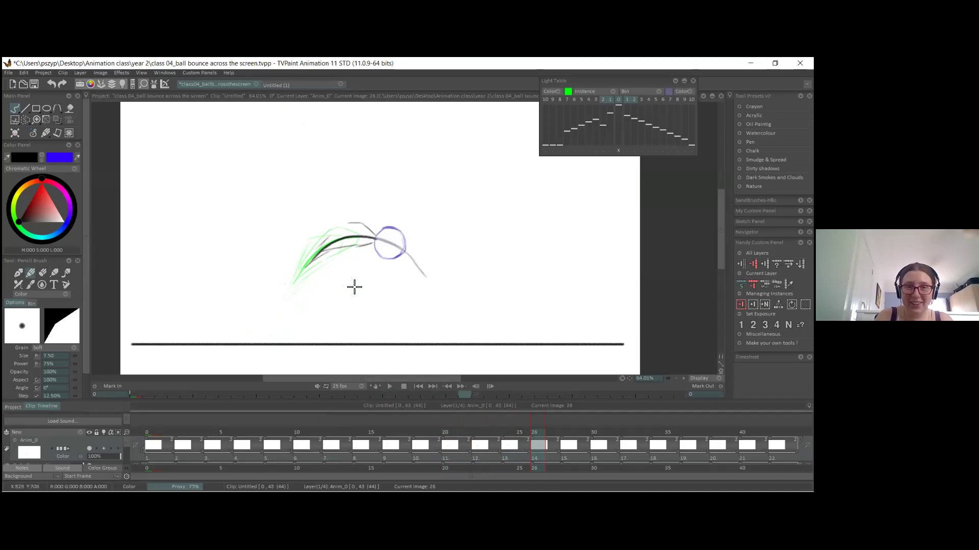
{"action": "left_click", "coordinate": [560, 461]}
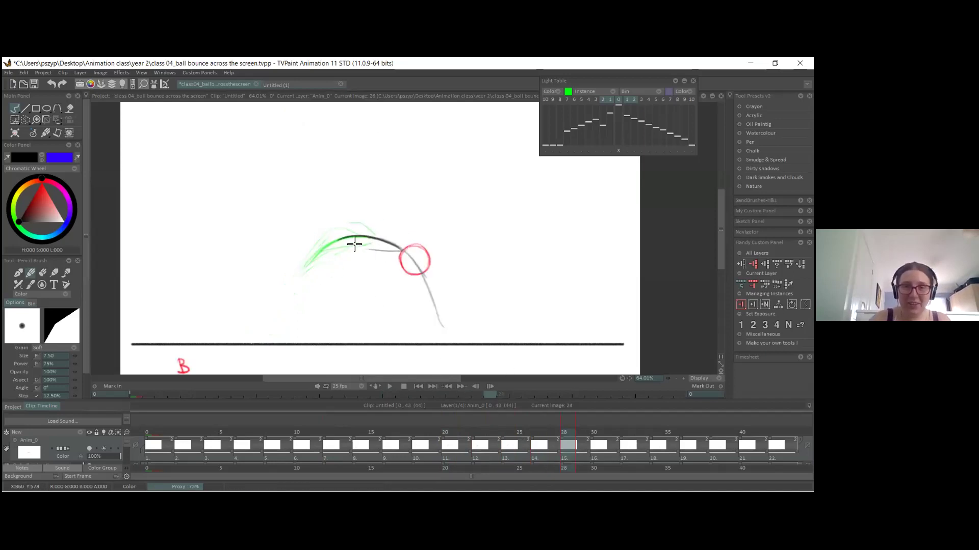
{"action": "mouse_move", "coordinate": [338, 238]}
{"action": "left_mouse_down"}
{"action": "mouse_move", "coordinate": [367, 230]}
{"action": "mouse_move", "coordinate": [404, 249]}
{"action": "left_mouse_up"}
{"action": "left_click_drag", "start_coordinate": [337, 237], "coordinate": [402, 265]}
{"action": "left_click", "coordinate": [596, 448]}
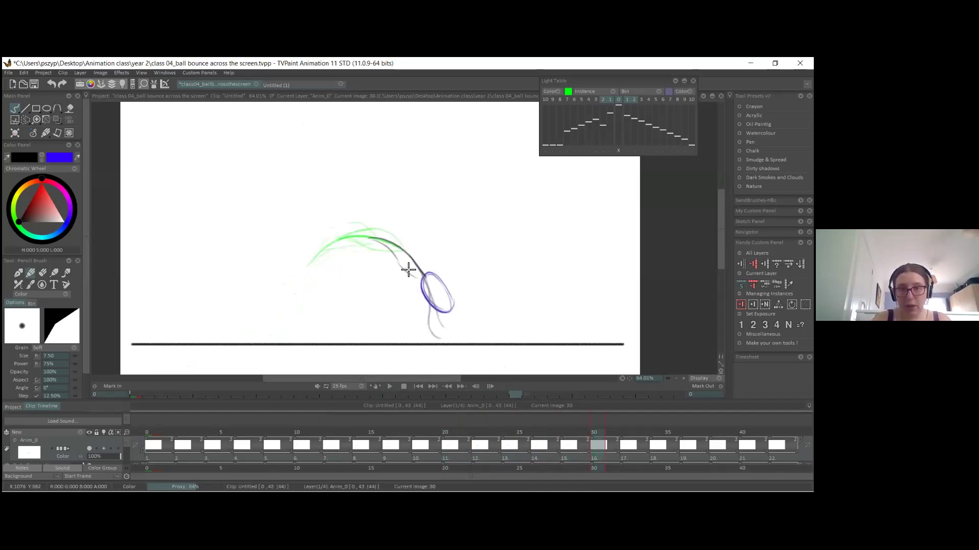
{"action": "mouse_move", "coordinate": [375, 235]}
{"action": "left_mouse_down"}
{"action": "mouse_move", "coordinate": [406, 240]}
{"action": "mouse_move", "coordinate": [426, 270]}
{"action": "left_mouse_up"}
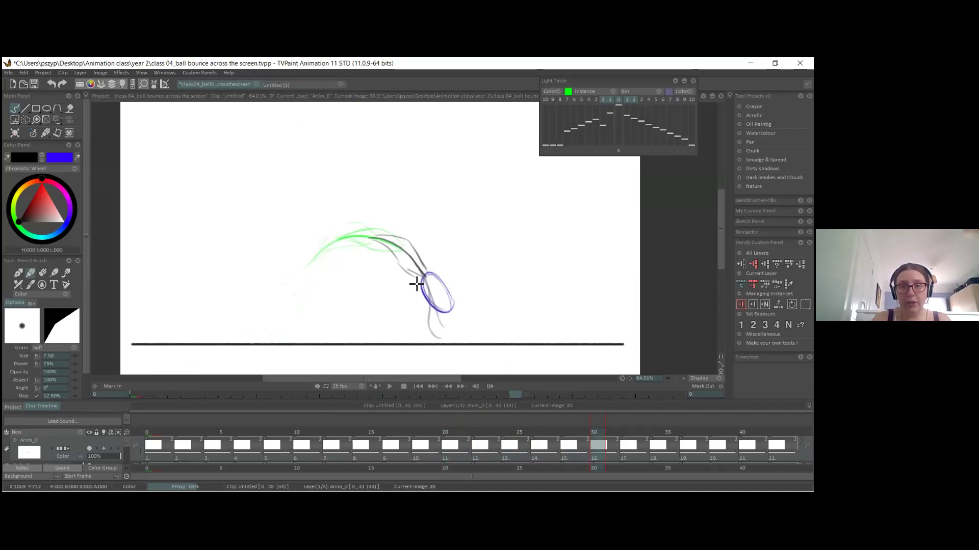
Step: Sketch an open-topped rectangle above the ball at frame 32 and trace one of its long sides in red
{"action": "left_click", "coordinate": [629, 458]}
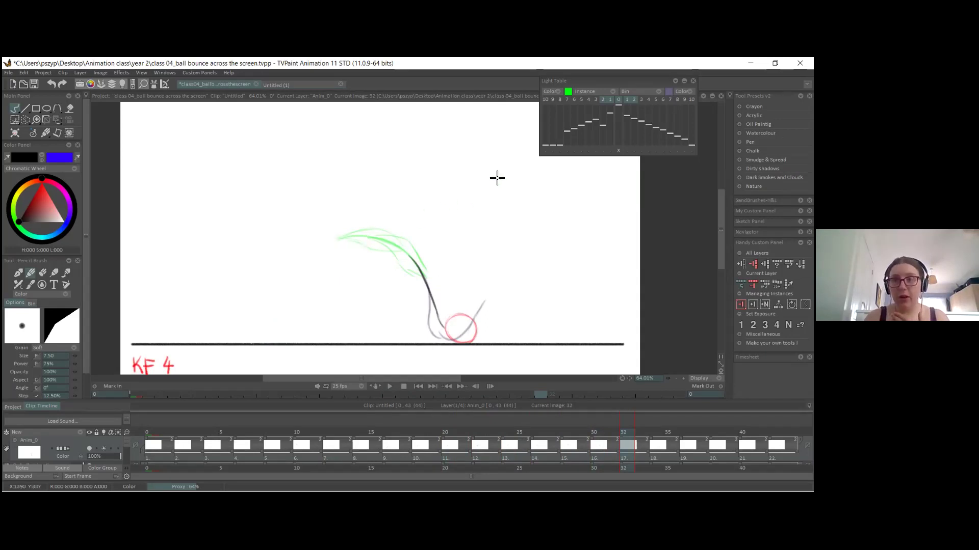
{"action": "mouse_move", "coordinate": [482, 159]}
{"action": "left_mouse_down"}
{"action": "mouse_move", "coordinate": [480, 221]}
{"action": "mouse_move", "coordinate": [500, 227]}
{"action": "mouse_move", "coordinate": [512, 212]}
{"action": "mouse_move", "coordinate": [509, 163]}
{"action": "left_mouse_up"}
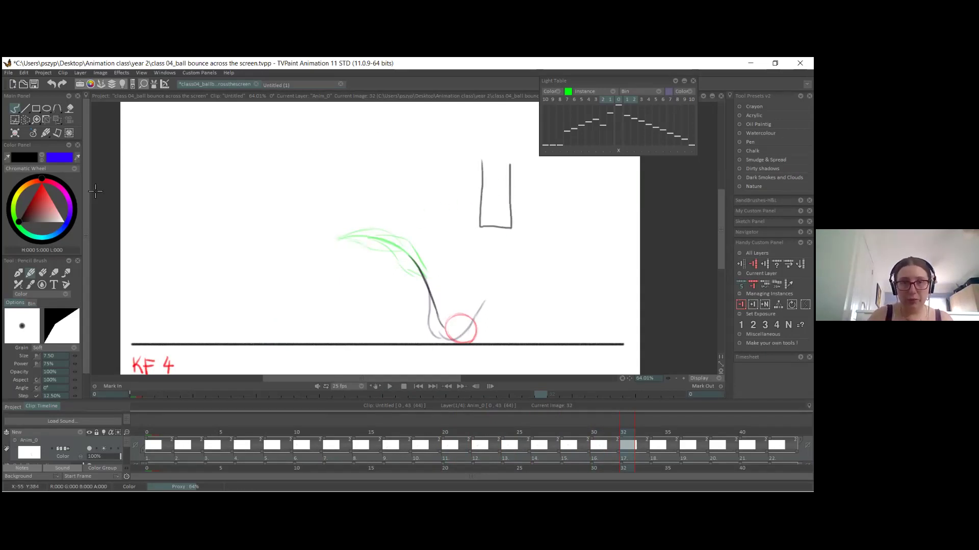
{"action": "left_click", "coordinate": [43, 160]}
{"action": "left_click", "coordinate": [42, 154]}
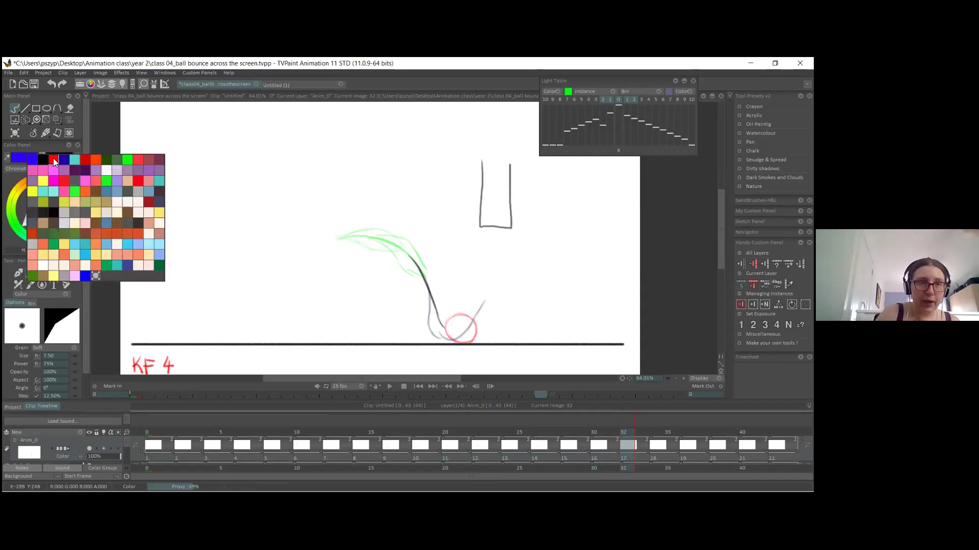
{"action": "left_click", "coordinate": [53, 158]}
{"action": "mouse_move", "coordinate": [481, 159]}
{"action": "left_mouse_down"}
{"action": "mouse_move", "coordinate": [481, 228]}
{"action": "mouse_move", "coordinate": [481, 206]}
{"action": "left_mouse_up"}
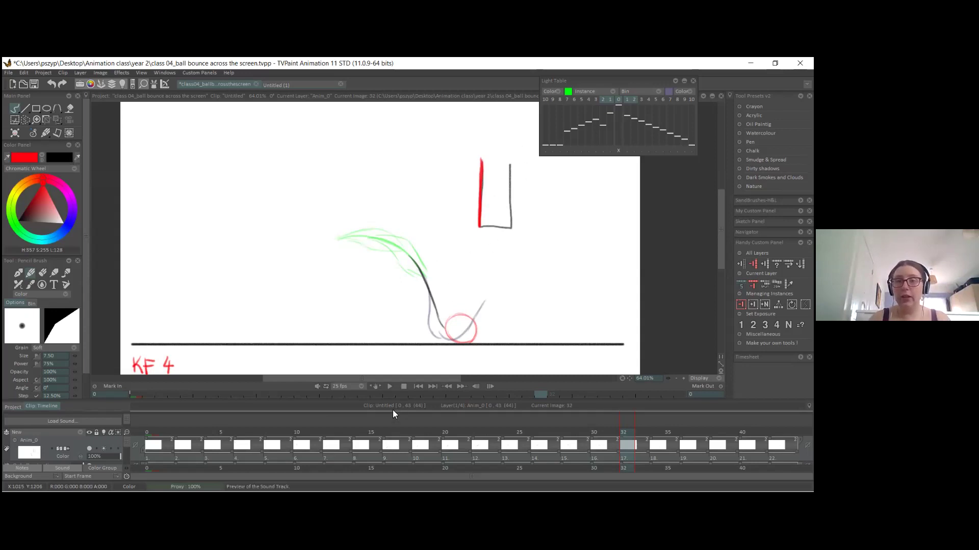
Step: Switch the drawing colour back to black and outline both sides of the tail line at frame 32
{"action": "left_click", "coordinate": [614, 460]}
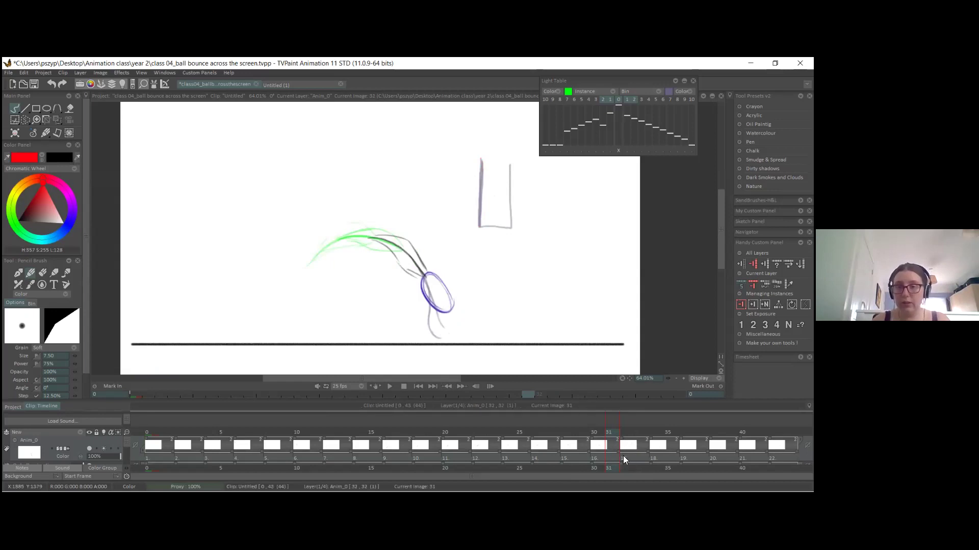
{"action": "left_click", "coordinate": [623, 459]}
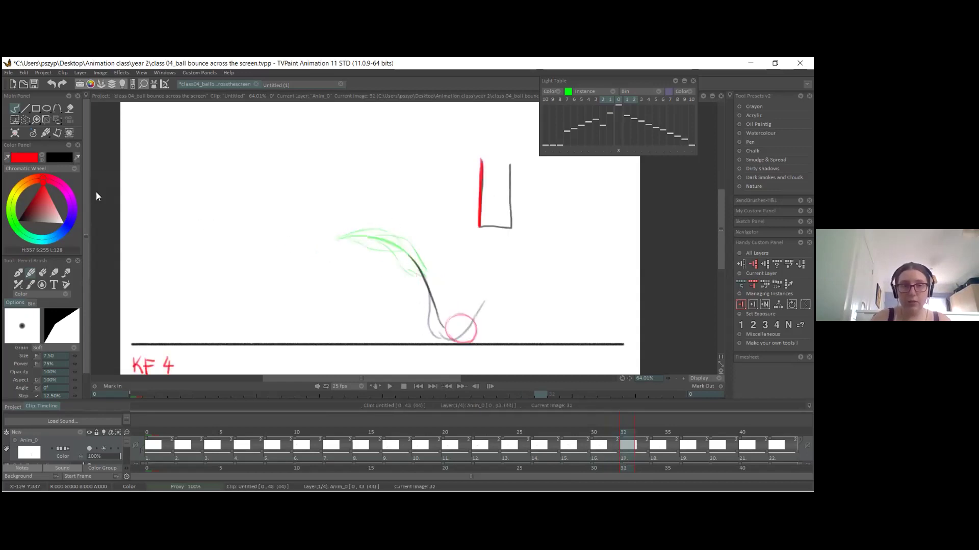
{"action": "left_click", "coordinate": [42, 157]}
{"action": "left_click_drag", "start_coordinate": [412, 258], "coordinate": [414, 322]}
{"action": "mouse_move", "coordinate": [413, 283]}
{"action": "left_mouse_down"}
{"action": "mouse_move", "coordinate": [432, 326]}
{"action": "mouse_move", "coordinate": [442, 324]}
{"action": "left_mouse_up"}
{"action": "left_click_drag", "start_coordinate": [419, 260], "coordinate": [441, 298]}
{"action": "mouse_move", "coordinate": [440, 283]}
{"action": "left_mouse_down"}
{"action": "mouse_move", "coordinate": [412, 259]}
{"action": "mouse_move", "coordinate": [415, 323]}
{"action": "mouse_move", "coordinate": [441, 340]}
{"action": "left_mouse_up"}
Step: Draw outlines on both sides of the tail line at frames 34, 36 and 38 through the second rebound
{"action": "left_click", "coordinate": [656, 456]}
{"action": "mouse_move", "coordinate": [421, 269]}
{"action": "left_mouse_down"}
{"action": "mouse_move", "coordinate": [440, 312]}
{"action": "mouse_move", "coordinate": [467, 312]}
{"action": "mouse_move", "coordinate": [446, 338]}
{"action": "left_mouse_up"}
{"action": "left_click", "coordinate": [686, 454]}
{"action": "mouse_move", "coordinate": [488, 306]}
{"action": "left_mouse_down"}
{"action": "mouse_move", "coordinate": [484, 327]}
{"action": "mouse_move", "coordinate": [437, 335]}
{"action": "left_mouse_up"}
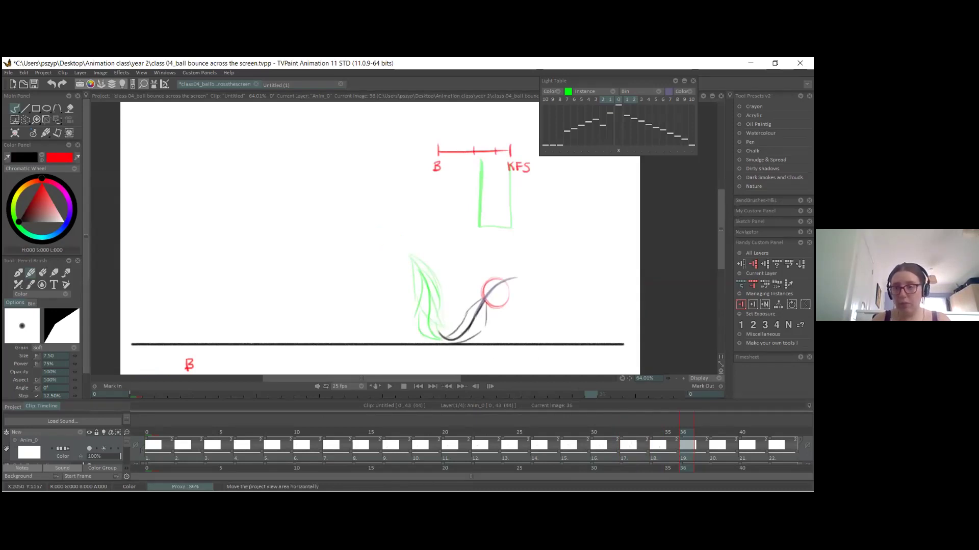
{"action": "left_click", "coordinate": [716, 448]}
{"action": "left_click_drag", "start_coordinate": [511, 279], "coordinate": [481, 284]}
{"action": "left_click_drag", "start_coordinate": [477, 292], "coordinate": [461, 332]}
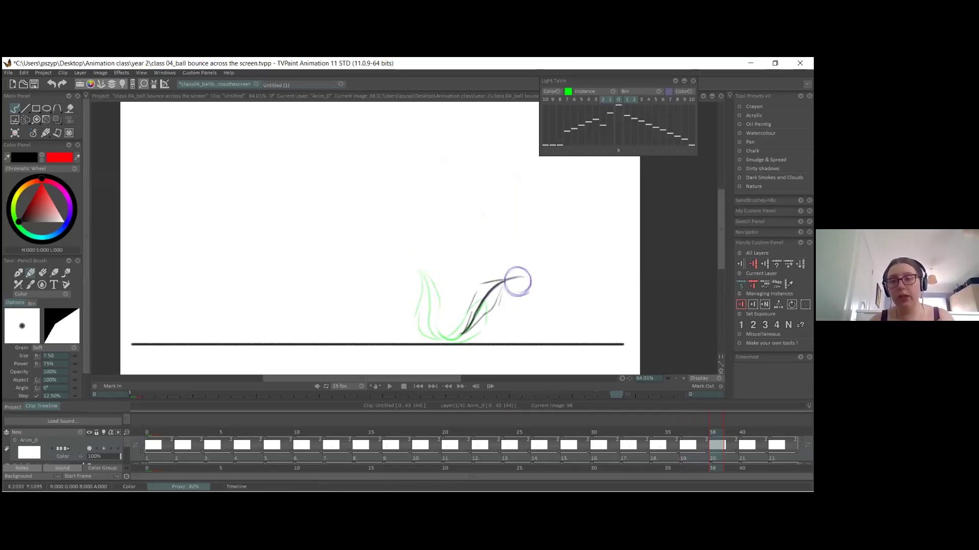
Step: Draw the leaf-like outlines around the tail line at frames 40 and 42 to complete the tail's volume
{"action": "key", "text": "Right"}
{"action": "key", "text": "Right"}
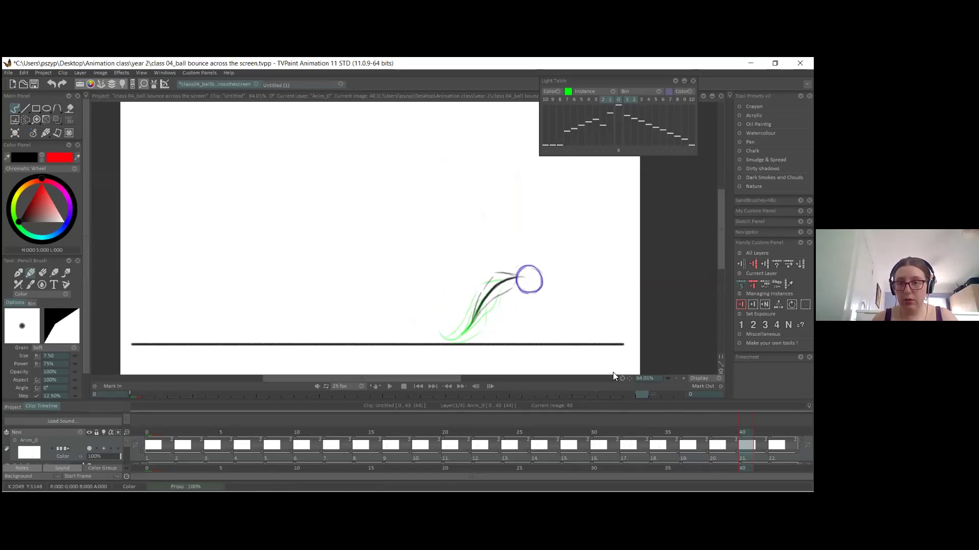
{"action": "key", "text": "Right"}
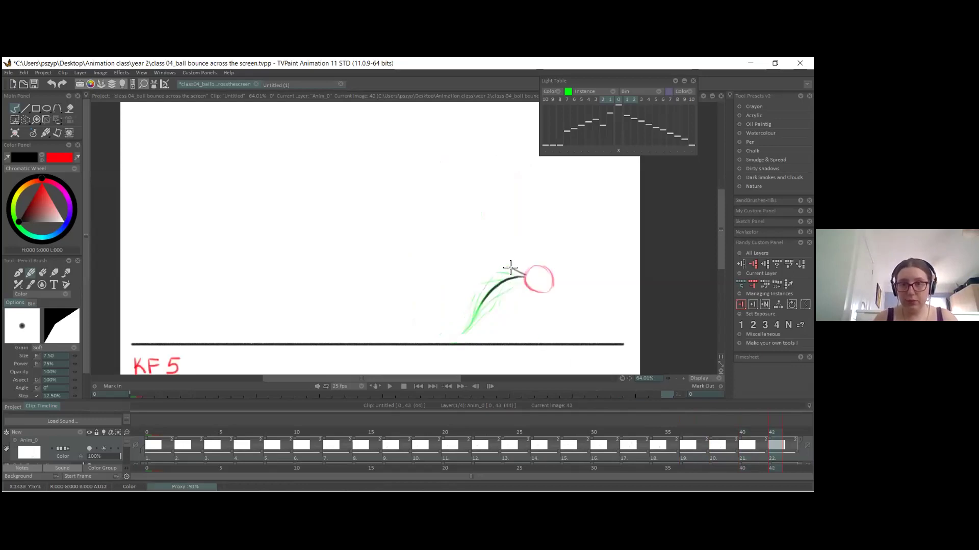
{"action": "mouse_move", "coordinate": [525, 275]}
{"action": "left_mouse_down"}
{"action": "mouse_move", "coordinate": [510, 272]}
{"action": "mouse_move", "coordinate": [469, 324]}
{"action": "left_mouse_up"}
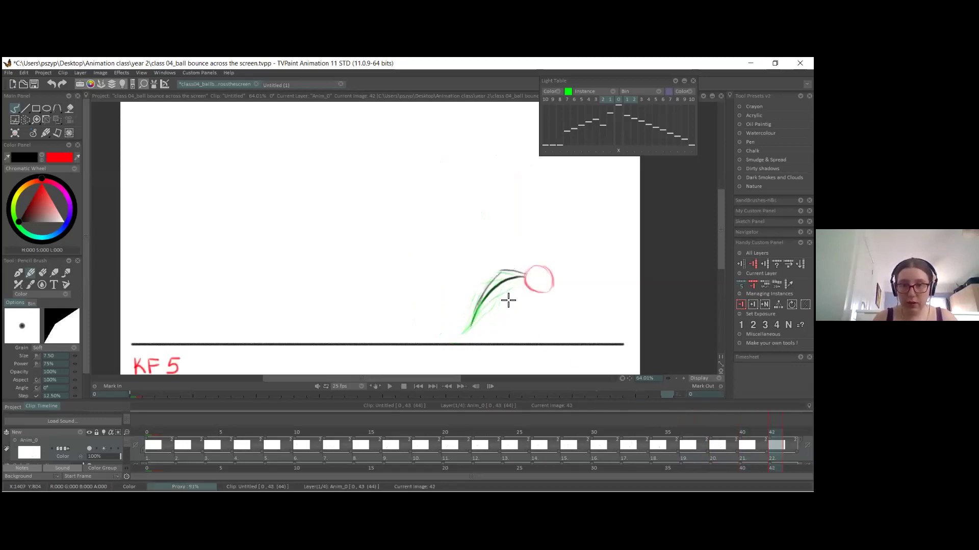
{"action": "left_click_drag", "start_coordinate": [521, 287], "coordinate": [468, 334]}
Step: Erase the red and black rectangle sketch above the ball at frame 32
{"action": "left_click", "coordinate": [632, 456]}
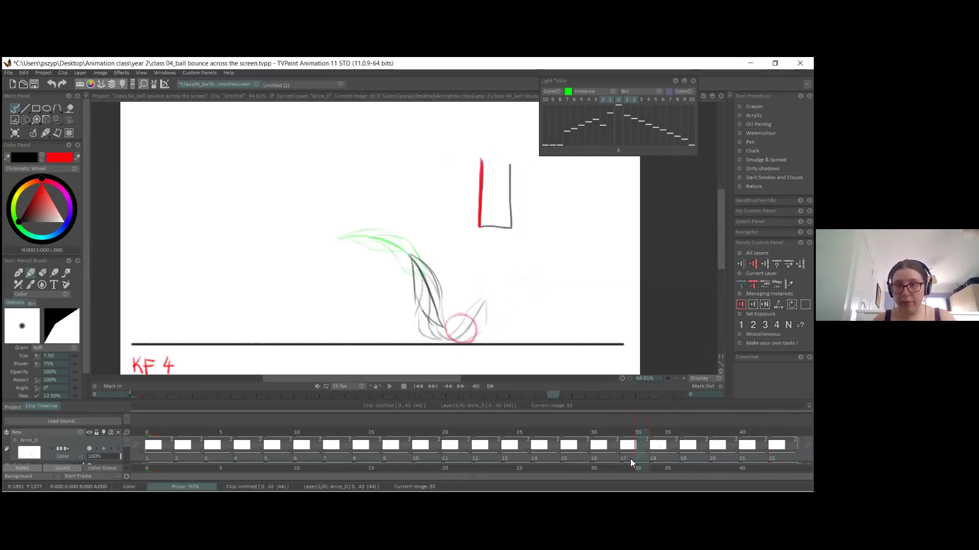
{"action": "left_click", "coordinate": [43, 274]}
{"action": "mouse_move", "coordinate": [481, 162]}
{"action": "left_mouse_down"}
{"action": "mouse_move", "coordinate": [482, 230]}
{"action": "mouse_move", "coordinate": [510, 229]}
{"action": "mouse_move", "coordinate": [513, 159]}
{"action": "left_mouse_up"}
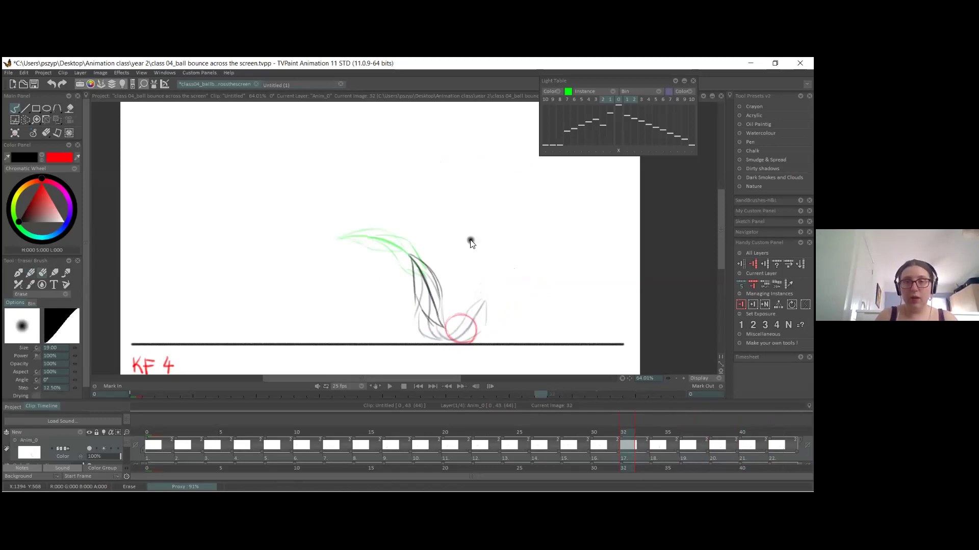
Step: Sketch a narrow upright box divided by several cross lines in the empty area of frame 0 with the pencil brush
{"action": "left_click", "coordinate": [154, 432]}
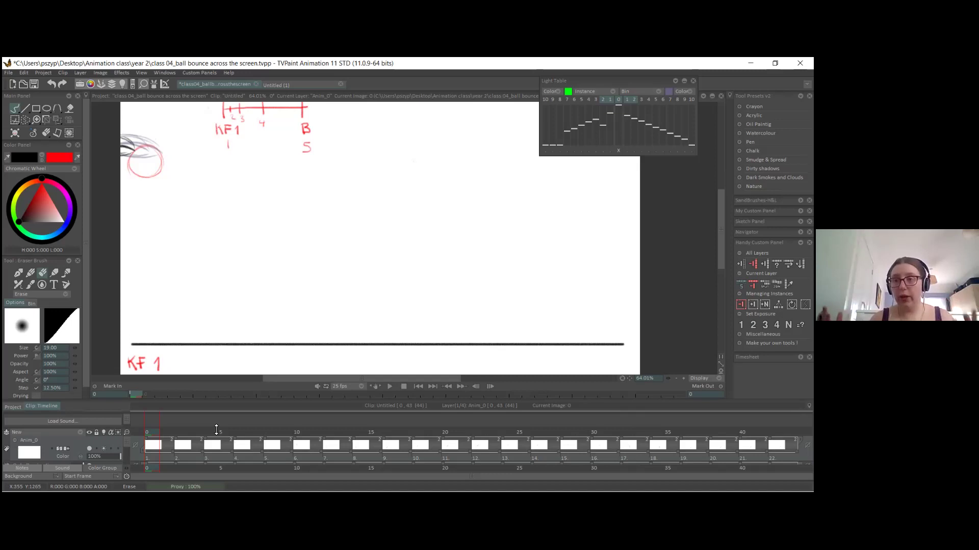
{"action": "left_click", "coordinate": [33, 275]}
{"action": "mouse_move", "coordinate": [452, 197]}
{"action": "left_mouse_down"}
{"action": "mouse_move", "coordinate": [475, 228]}
{"action": "mouse_move", "coordinate": [478, 181]}
{"action": "left_mouse_up"}
{"action": "mouse_move", "coordinate": [457, 173]}
{"action": "left_mouse_down"}
{"action": "mouse_move", "coordinate": [454, 220]}
{"action": "mouse_move", "coordinate": [475, 205]}
{"action": "left_mouse_up"}
{"action": "mouse_move", "coordinate": [458, 193]}
{"action": "left_mouse_down"}
{"action": "mouse_move", "coordinate": [476, 192]}
{"action": "mouse_move", "coordinate": [478, 180]}
{"action": "left_mouse_up"}
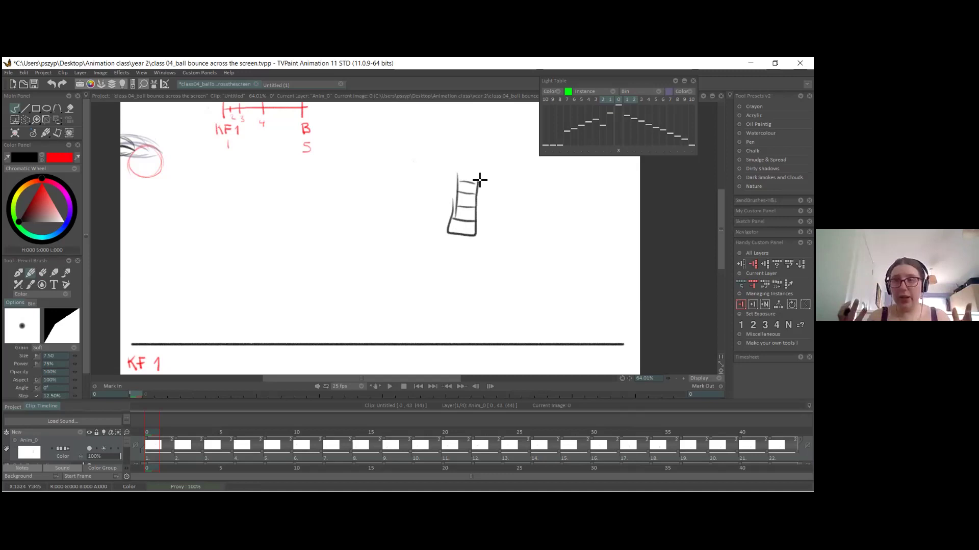
Step: Thicken one side of the divided box sketch on frame 0, and erase the whole sketch from the empty area
{"action": "left_click_drag", "start_coordinate": [455, 175], "coordinate": [447, 227]}
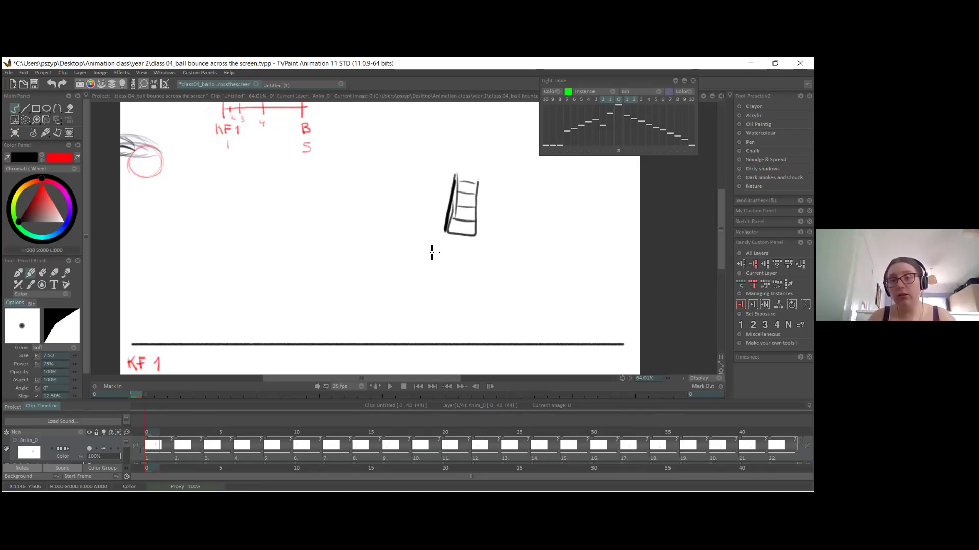
{"action": "left_click", "coordinate": [42, 275]}
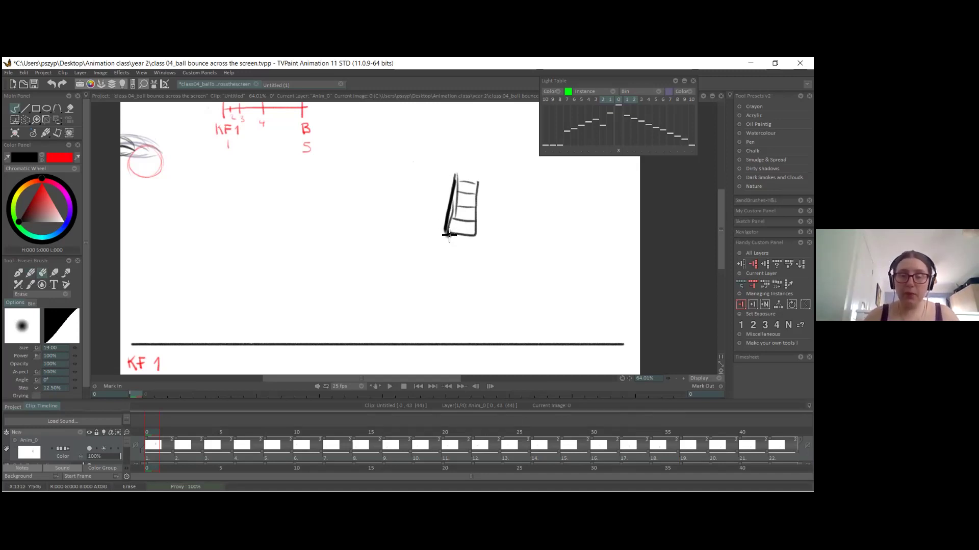
{"action": "mouse_move", "coordinate": [442, 224]}
{"action": "left_mouse_down"}
{"action": "mouse_move", "coordinate": [457, 166]}
{"action": "mouse_move", "coordinate": [452, 234]}
{"action": "mouse_move", "coordinate": [470, 240]}
{"action": "mouse_move", "coordinate": [483, 179]}
{"action": "left_mouse_up"}
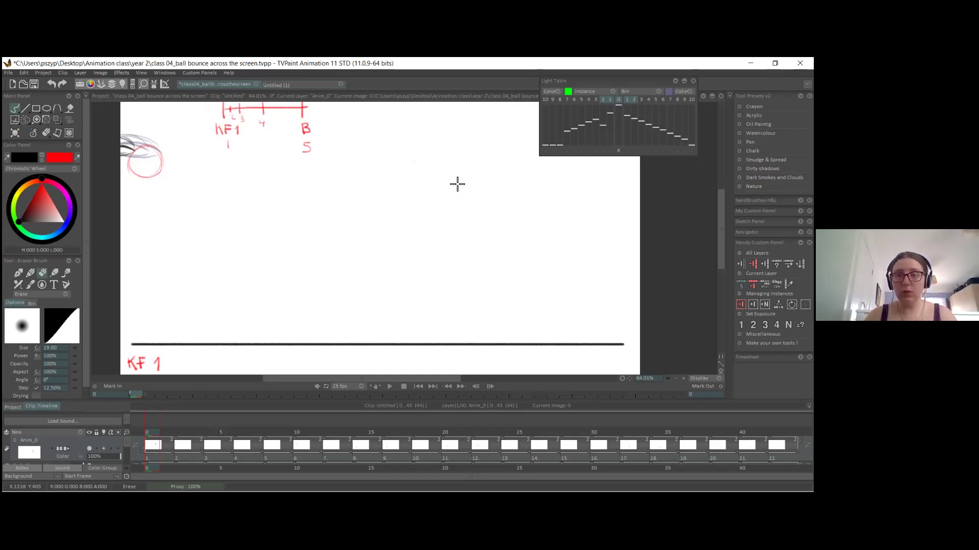
{"action": "left_click", "coordinate": [30, 273]}
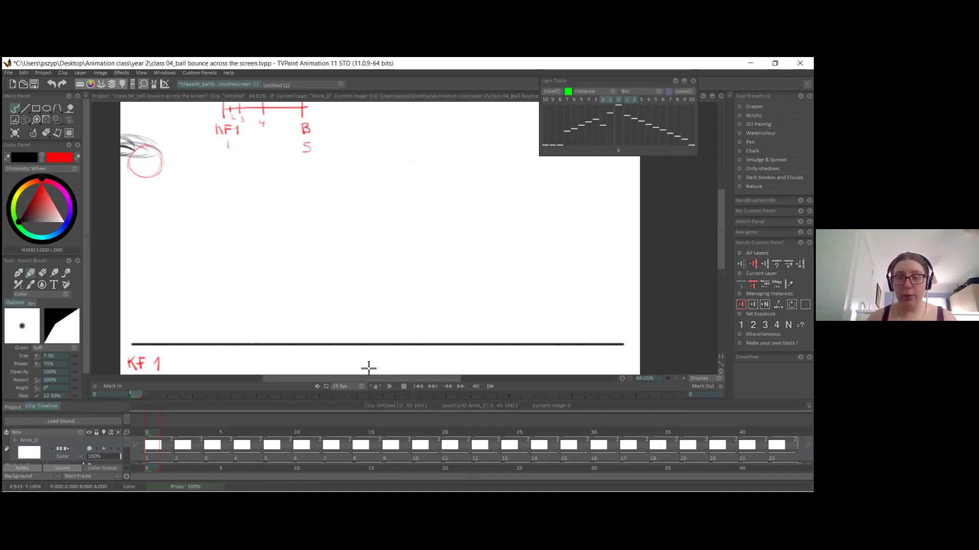
Step: Play back the bouncing ball animation to review the tail's motion, and return to frame 0
{"action": "left_click", "coordinate": [390, 389]}
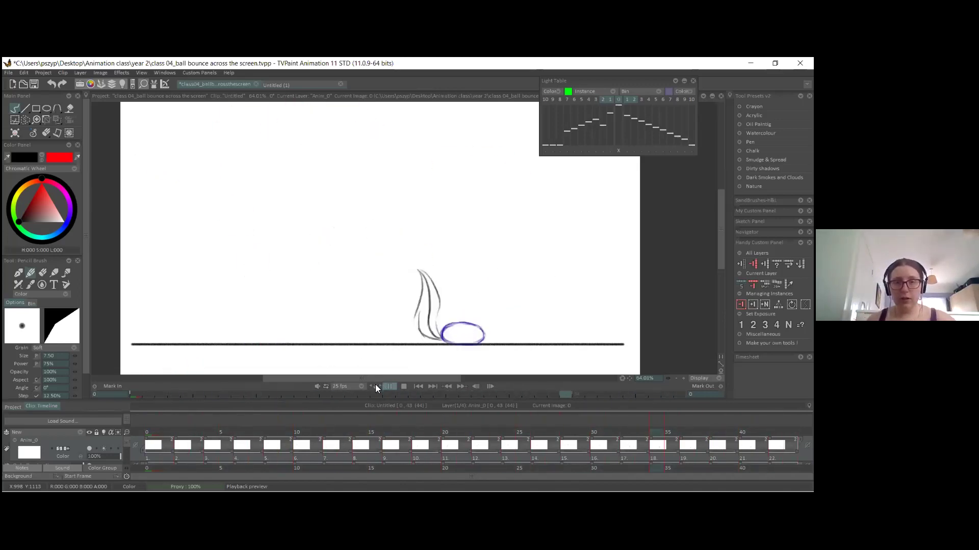
{"action": "left_click", "coordinate": [390, 387]}
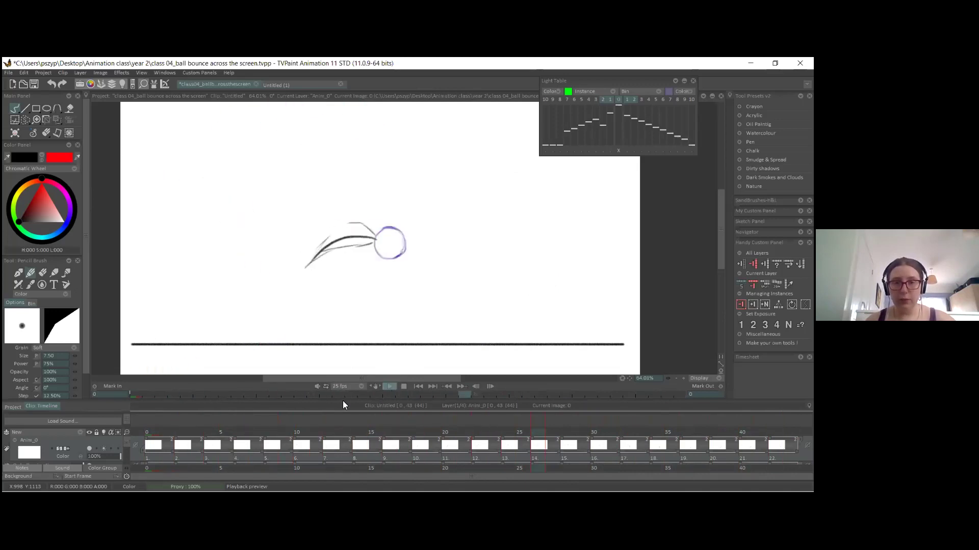
{"action": "left_click", "coordinate": [163, 436]}
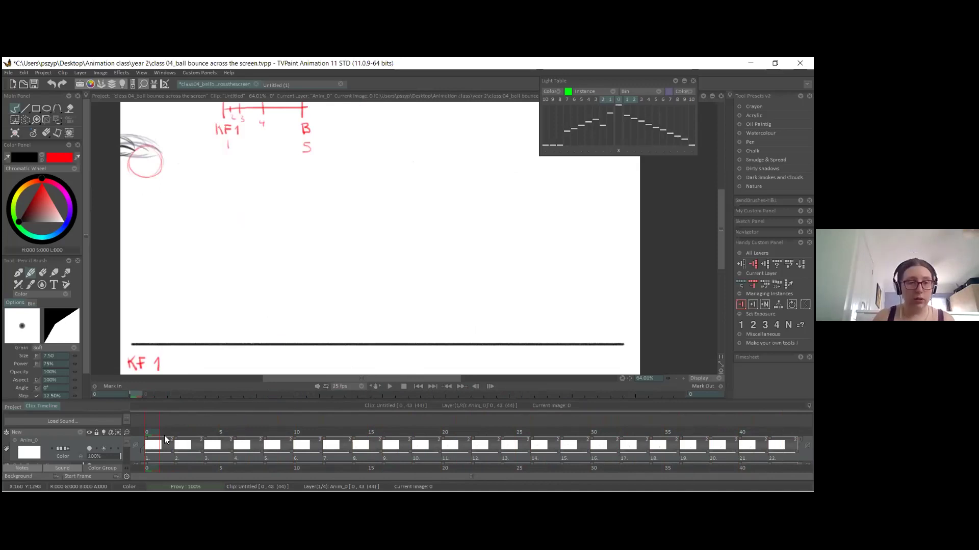
Step: Save the project and turn off the light table for the tail layer
{"action": "key", "text": "ctrl+s"}
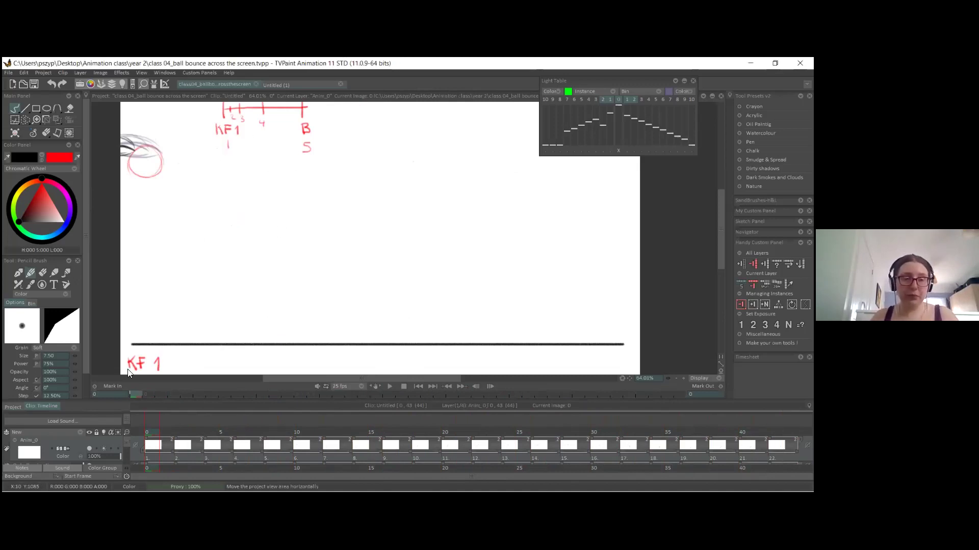
{"action": "left_click", "coordinate": [111, 447]}
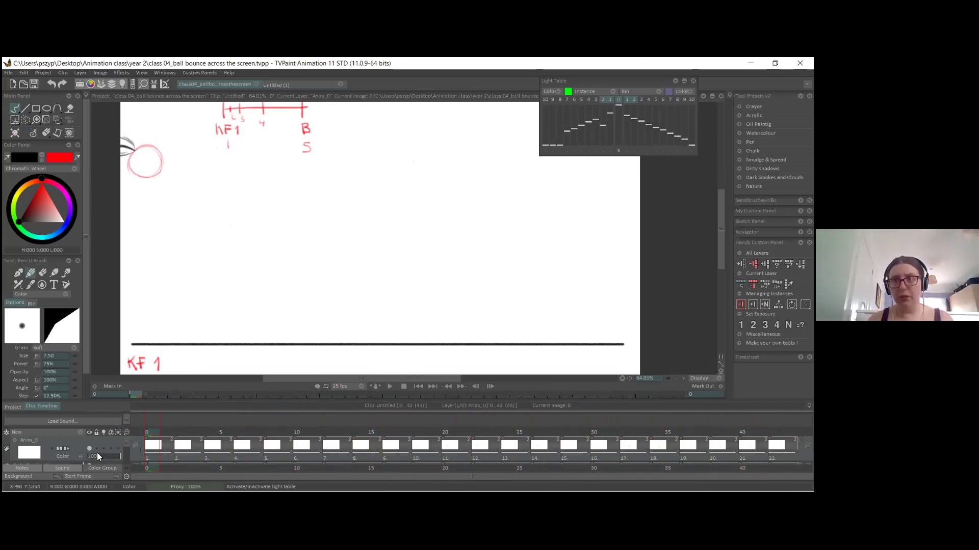
Step: Switch to the Untitled (1) project and extend its single image to a two-frame exposure
{"action": "left_click", "coordinate": [306, 86]}
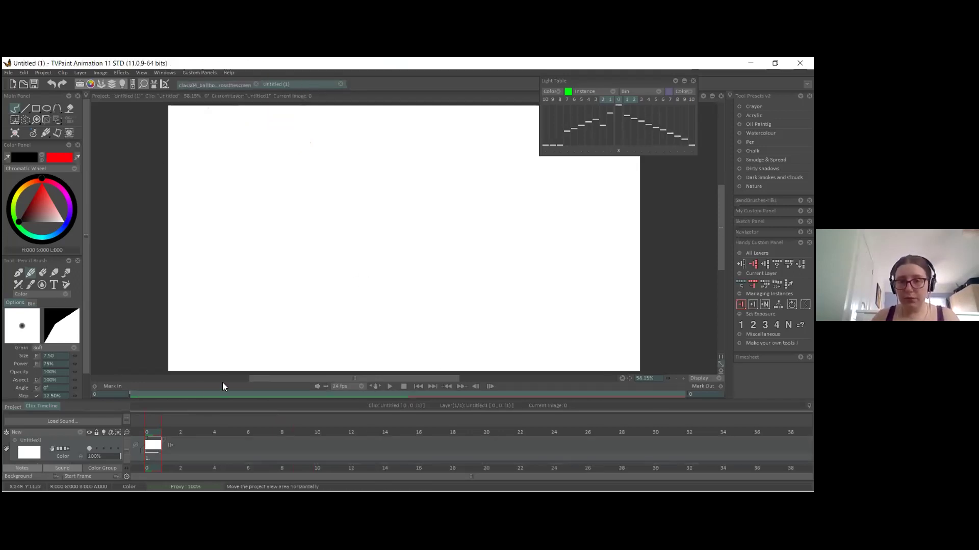
{"action": "left_click", "coordinate": [171, 446]}
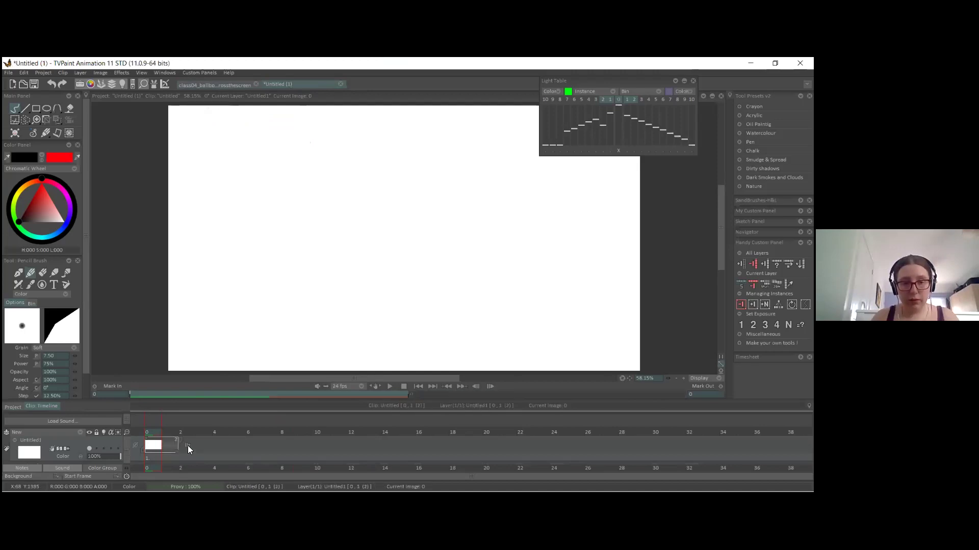
{"action": "left_click_drag", "start_coordinate": [631, 381], "coordinate": [621, 381]}
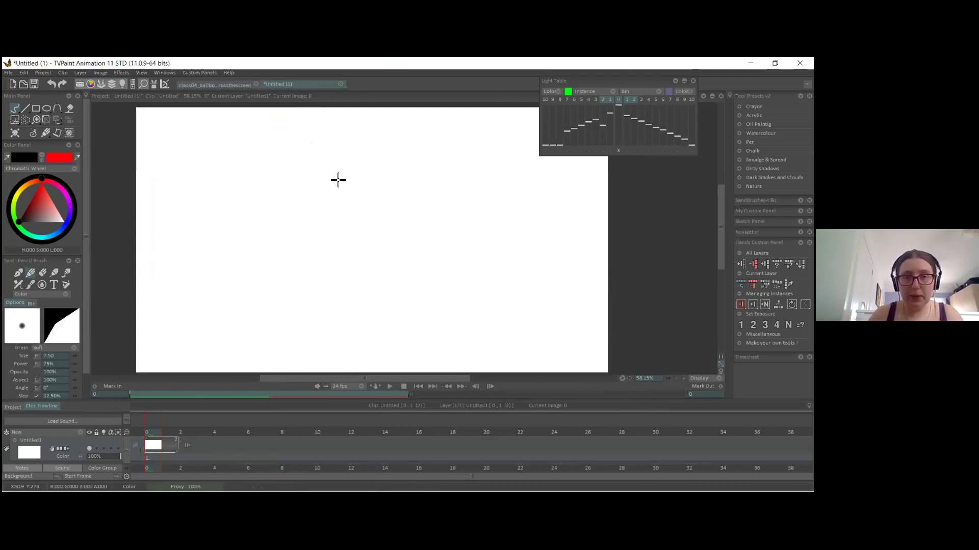
{"action": "left_click_drag", "start_coordinate": [355, 173], "coordinate": [360, 217]}
{"action": "mouse_move", "coordinate": [383, 153]}
{"action": "left_mouse_down"}
{"action": "mouse_move", "coordinate": [360, 161]}
{"action": "mouse_move", "coordinate": [352, 190]}
{"action": "left_mouse_up"}
{"action": "left_click_drag", "start_coordinate": [369, 225], "coordinate": [380, 226]}
{"action": "left_click", "coordinate": [42, 158]}
{"action": "left_click", "coordinate": [41, 163]}
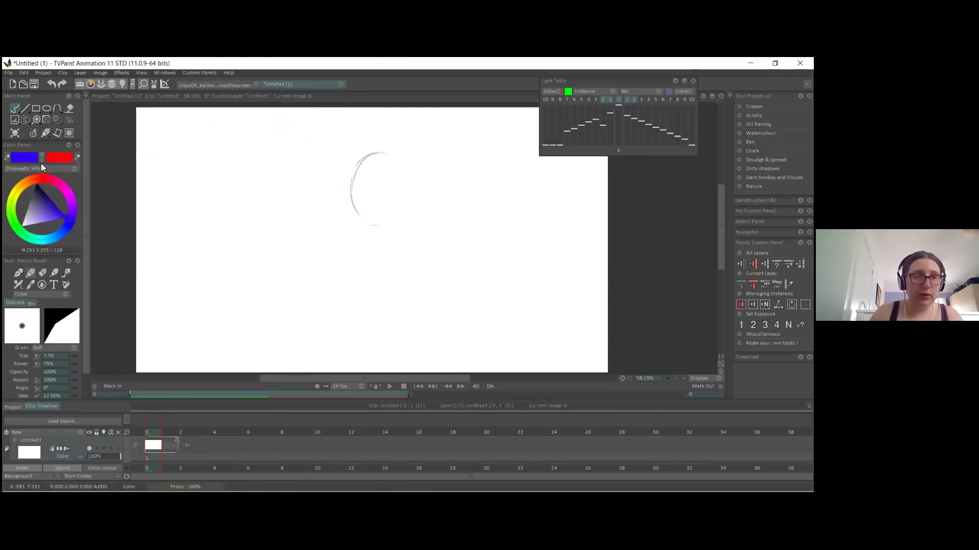
{"action": "left_click", "coordinate": [43, 273]}
{"action": "mouse_move", "coordinate": [391, 158]}
{"action": "left_mouse_down"}
{"action": "mouse_move", "coordinate": [367, 163]}
{"action": "mouse_move", "coordinate": [354, 187]}
{"action": "mouse_move", "coordinate": [374, 168]}
{"action": "left_mouse_up"}
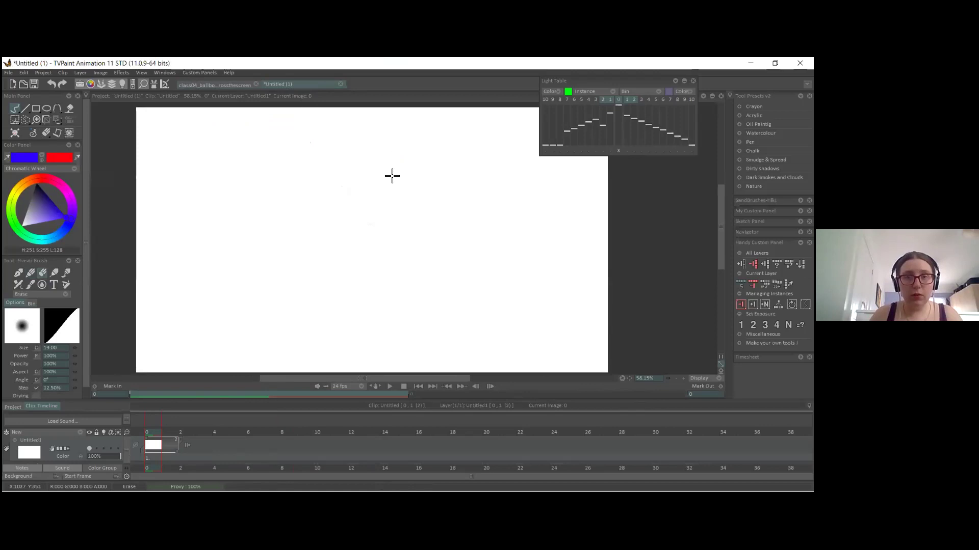
Step: Sketch an upright oval head in red with the pencil brush in the upper middle of the blank canvas
{"action": "left_click", "coordinate": [42, 158]}
{"action": "left_click", "coordinate": [31, 274]}
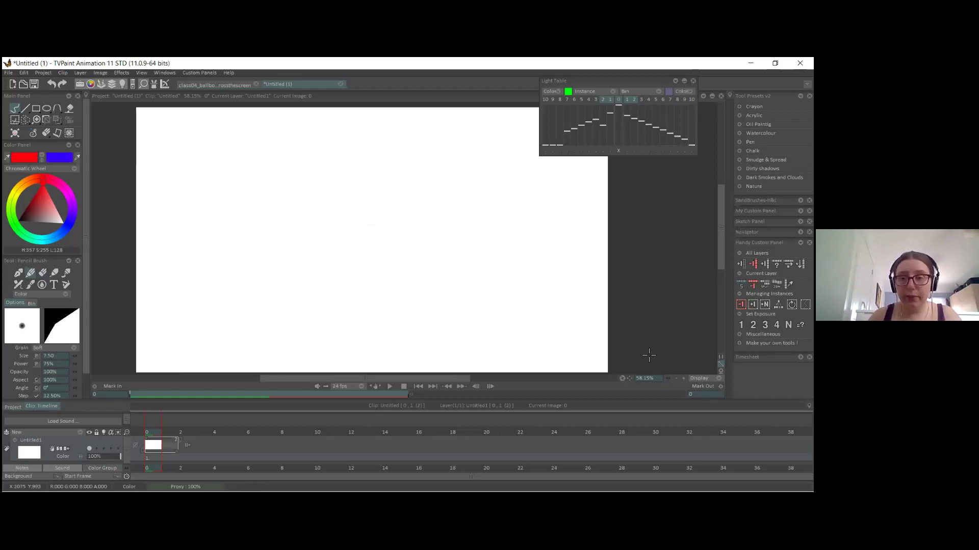
{"action": "left_click", "coordinate": [630, 378]}
{"action": "mouse_move", "coordinate": [362, 171]}
{"action": "left_mouse_down"}
{"action": "mouse_move", "coordinate": [395, 199]}
{"action": "mouse_move", "coordinate": [353, 223]}
{"action": "left_mouse_up"}
{"action": "key", "text": "ctrl+z"}
{"action": "mouse_move", "coordinate": [359, 174]}
{"action": "left_mouse_down"}
{"action": "mouse_move", "coordinate": [365, 219]}
{"action": "mouse_move", "coordinate": [393, 174]}
{"action": "mouse_move", "coordinate": [389, 225]}
{"action": "left_mouse_up"}
{"action": "left_click_drag", "start_coordinate": [392, 169], "coordinate": [382, 228]}
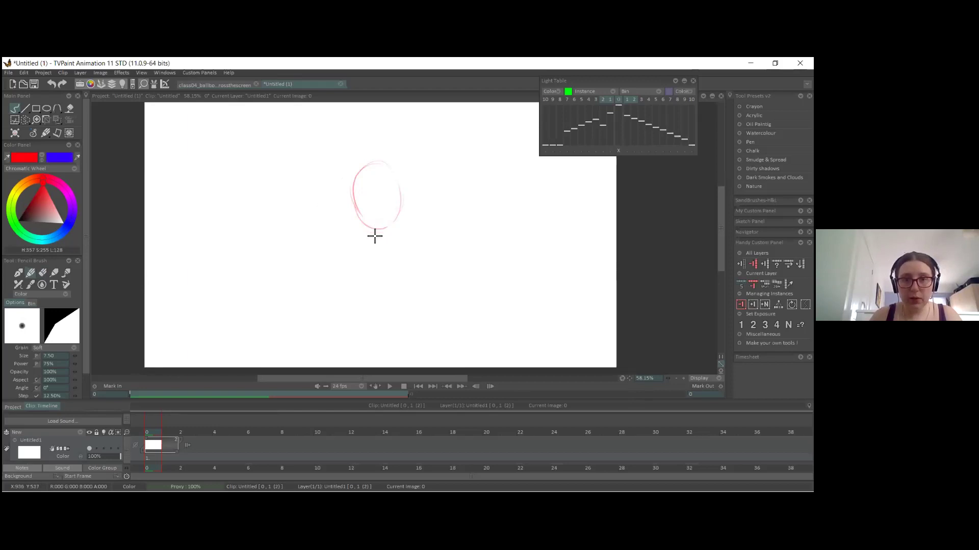
Step: Sketch the shoulders, neck and upper arms below the head, with a double table-edge line across the bottom of the torso
{"action": "mouse_move", "coordinate": [369, 238]}
{"action": "left_mouse_down"}
{"action": "mouse_move", "coordinate": [423, 245]}
{"action": "mouse_move", "coordinate": [345, 247]}
{"action": "mouse_move", "coordinate": [335, 278]}
{"action": "left_mouse_up"}
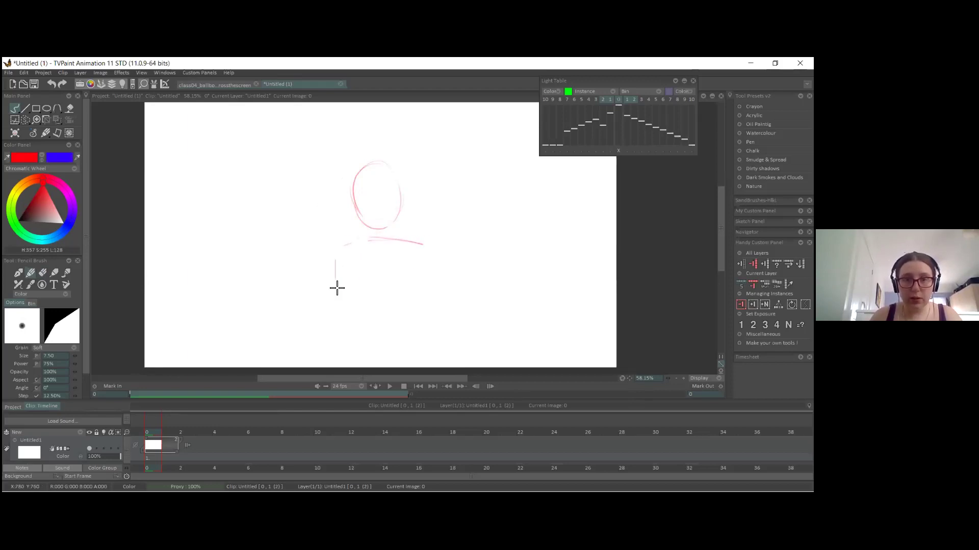
{"action": "left_click_drag", "start_coordinate": [272, 293], "coordinate": [456, 294]}
{"action": "left_click_drag", "start_coordinate": [264, 281], "coordinate": [497, 282]}
{"action": "key", "text": "ctrl+z"}
{"action": "left_click_drag", "start_coordinate": [292, 284], "coordinate": [428, 288]}
{"action": "left_click_drag", "start_coordinate": [376, 230], "coordinate": [376, 237]}
{"action": "left_click_drag", "start_coordinate": [434, 257], "coordinate": [436, 280]}
{"action": "mouse_move", "coordinate": [396, 227]}
{"action": "left_mouse_down"}
{"action": "mouse_move", "coordinate": [399, 240]}
{"action": "mouse_move", "coordinate": [370, 239]}
{"action": "mouse_move", "coordinate": [346, 253]}
{"action": "left_mouse_up"}
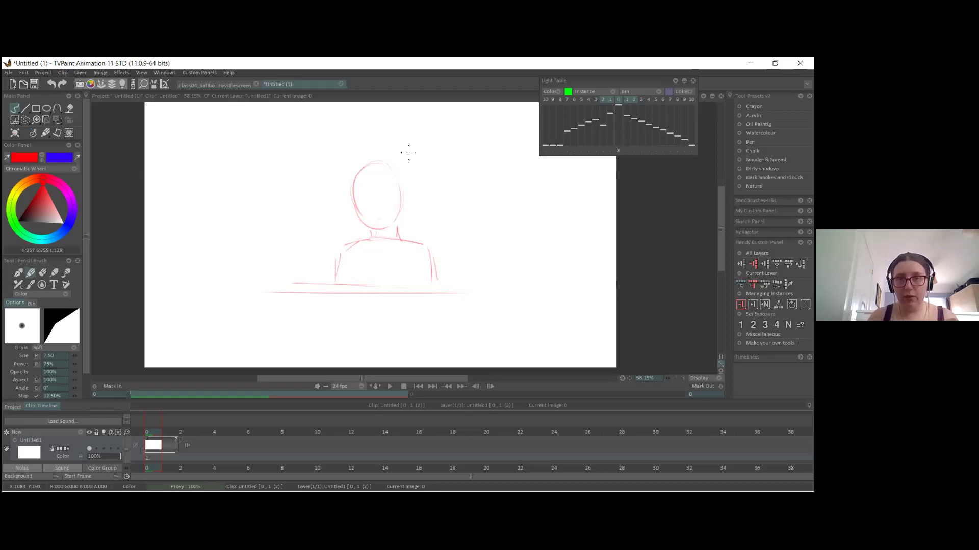
Step: Add curved facial guidelines to the head and a slanted outer line to the arm on the figure's far side
{"action": "mouse_move", "coordinate": [359, 184]}
{"action": "left_mouse_down"}
{"action": "mouse_move", "coordinate": [403, 179]}
{"action": "mouse_move", "coordinate": [365, 182]}
{"action": "mouse_move", "coordinate": [367, 168]}
{"action": "mouse_move", "coordinate": [375, 226]}
{"action": "left_mouse_up"}
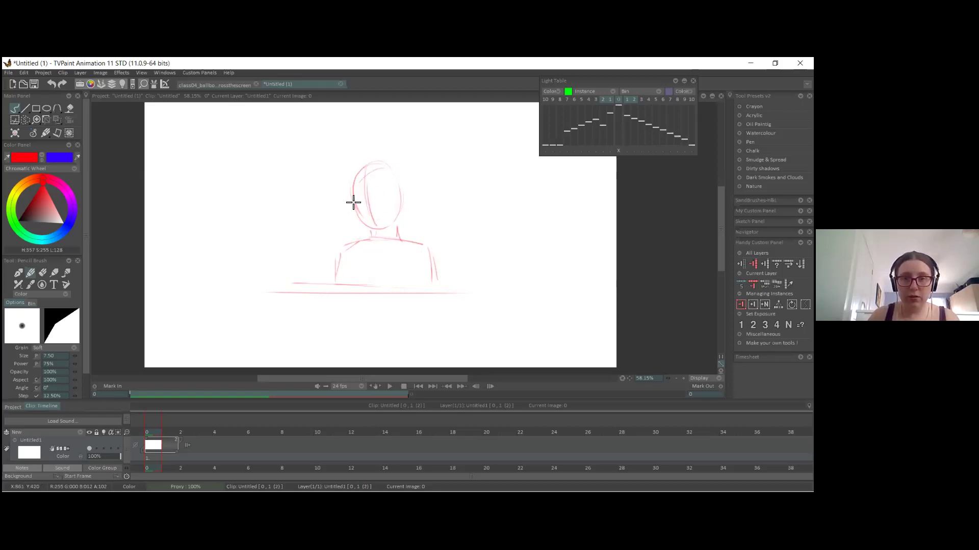
{"action": "left_click_drag", "start_coordinate": [431, 256], "coordinate": [445, 292]}
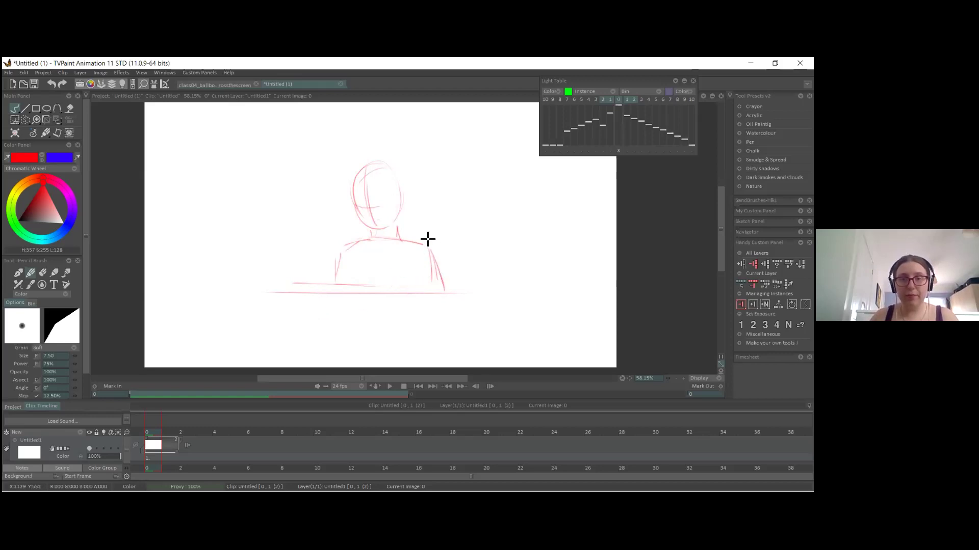
Step: Erase the red table-edge lines from the figure drawing and add a background layer beneath it
{"action": "key", "text": "e"}
{"action": "mouse_move", "coordinate": [263, 287]}
{"action": "left_mouse_down"}
{"action": "mouse_move", "coordinate": [412, 293]}
{"action": "mouse_move", "coordinate": [289, 281]}
{"action": "mouse_move", "coordinate": [417, 292]}
{"action": "left_mouse_up"}
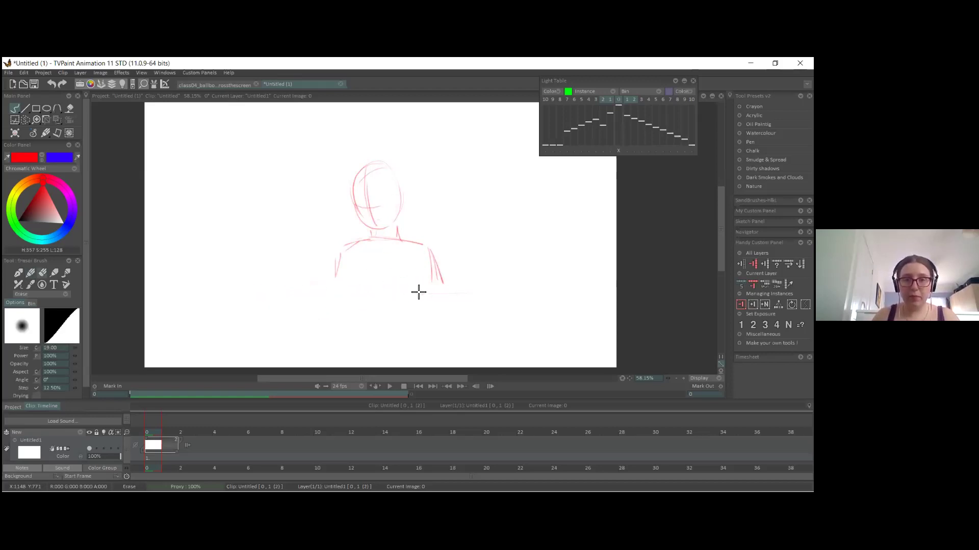
{"action": "left_click", "coordinate": [80, 433]}
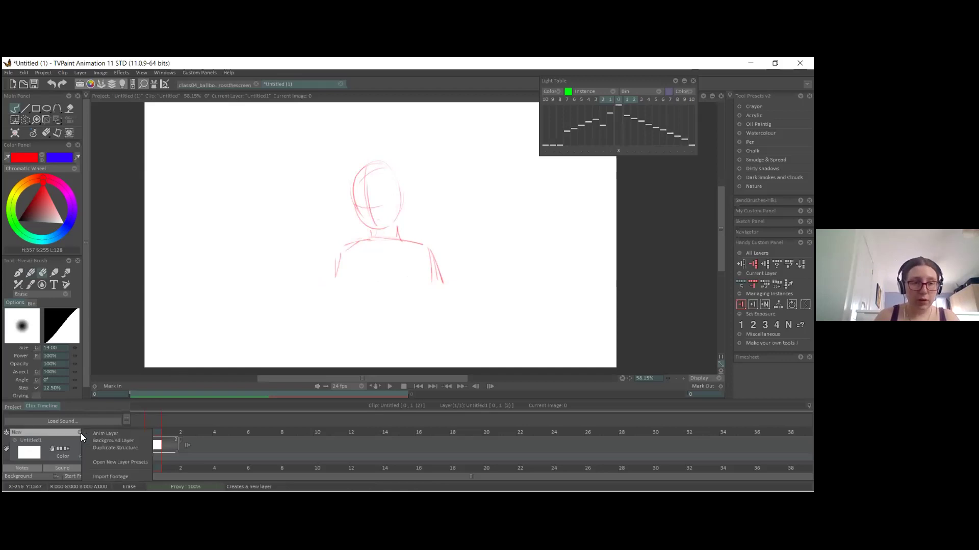
{"action": "left_click", "coordinate": [96, 440]}
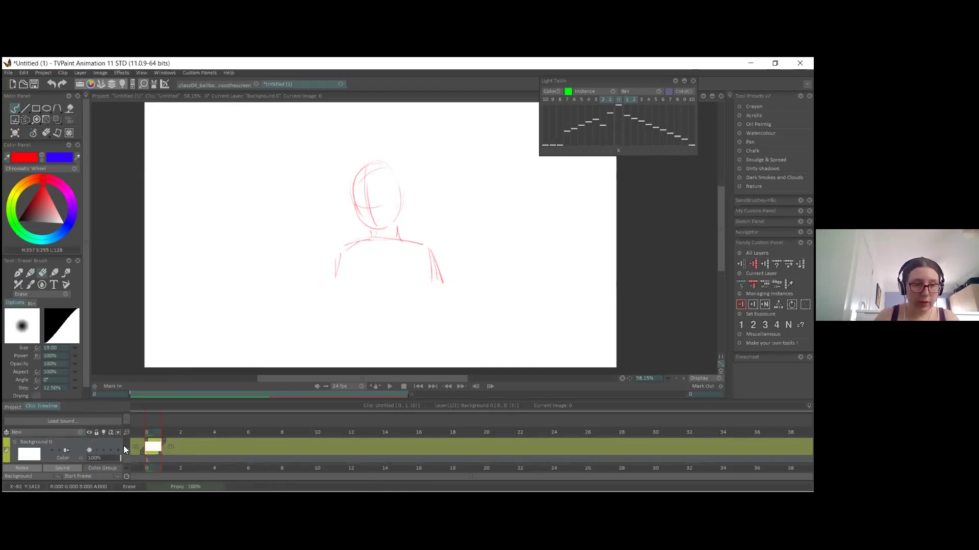
{"action": "left_click_drag", "start_coordinate": [124, 446], "coordinate": [124, 437]}
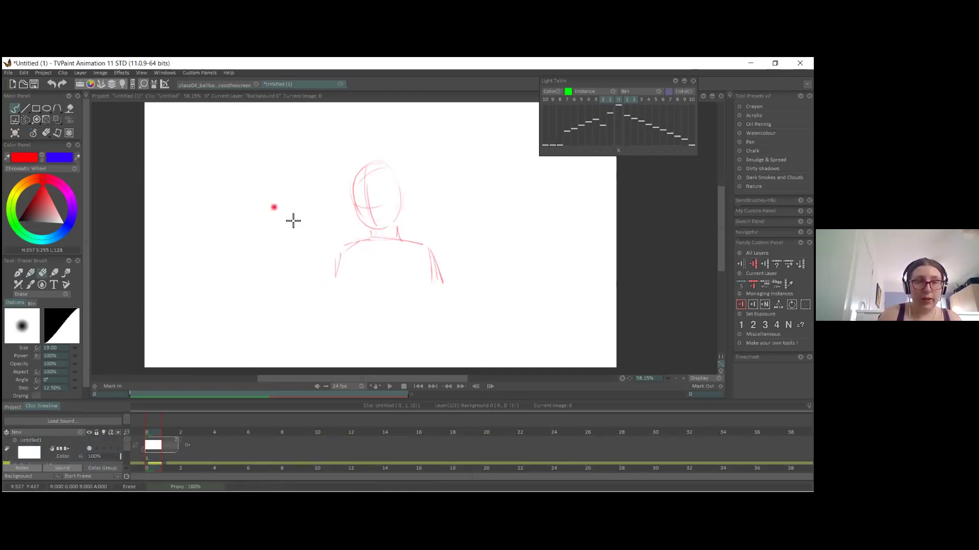
Step: Draw a long, slightly sloping black table line under the figure on the background layer with the pencil brush
{"action": "left_click", "coordinate": [30, 273]}
{"action": "left_click", "coordinate": [42, 159]}
{"action": "left_click", "coordinate": [42, 155]}
{"action": "left_click", "coordinate": [52, 159]}
{"action": "left_click_drag", "start_coordinate": [245, 300], "coordinate": [443, 325]}
{"action": "key", "text": "ctrl+z"}
{"action": "left_click_drag", "start_coordinate": [241, 307], "coordinate": [447, 316]}
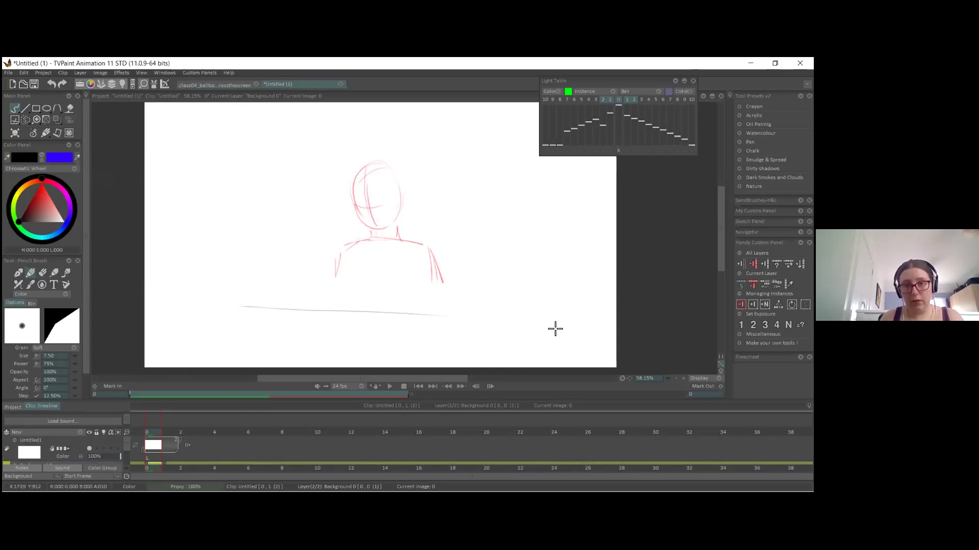
{"action": "left_click_drag", "start_coordinate": [560, 326], "coordinate": [457, 317]}
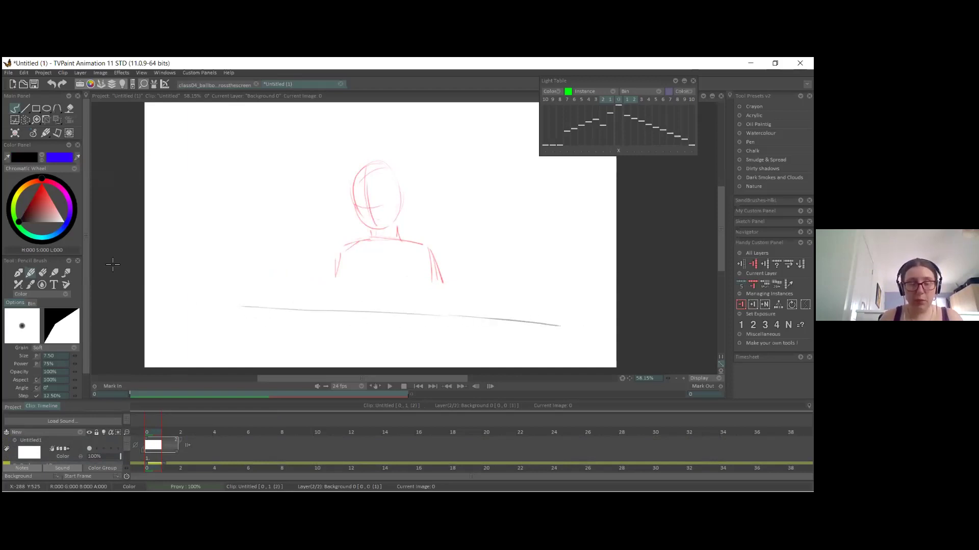
Step: Draw a red arm reaching diagonally down to the table and a torso side line on the figure's layer
{"action": "left_click", "coordinate": [43, 158]}
{"action": "left_click", "coordinate": [53, 159]}
{"action": "left_click", "coordinate": [112, 443]}
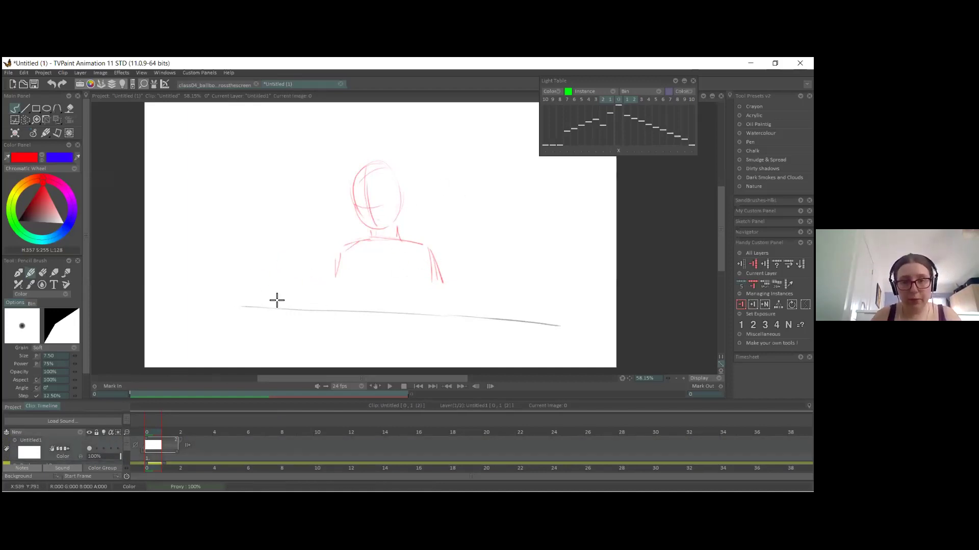
{"action": "left_click_drag", "start_coordinate": [300, 269], "coordinate": [277, 308]}
{"action": "key", "text": "ctrl+z"}
{"action": "left_click_drag", "start_coordinate": [336, 261], "coordinate": [305, 300]}
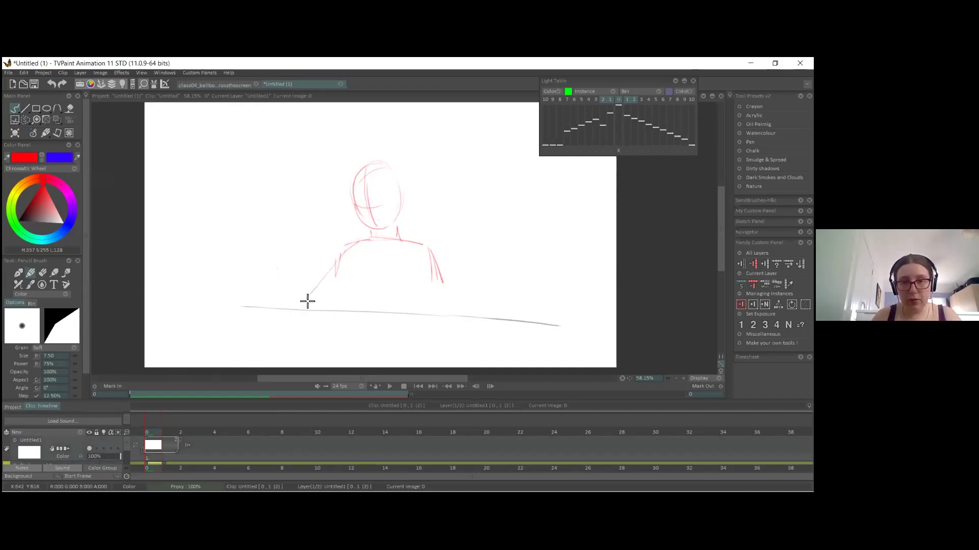
{"action": "left_click_drag", "start_coordinate": [354, 270], "coordinate": [350, 308]}
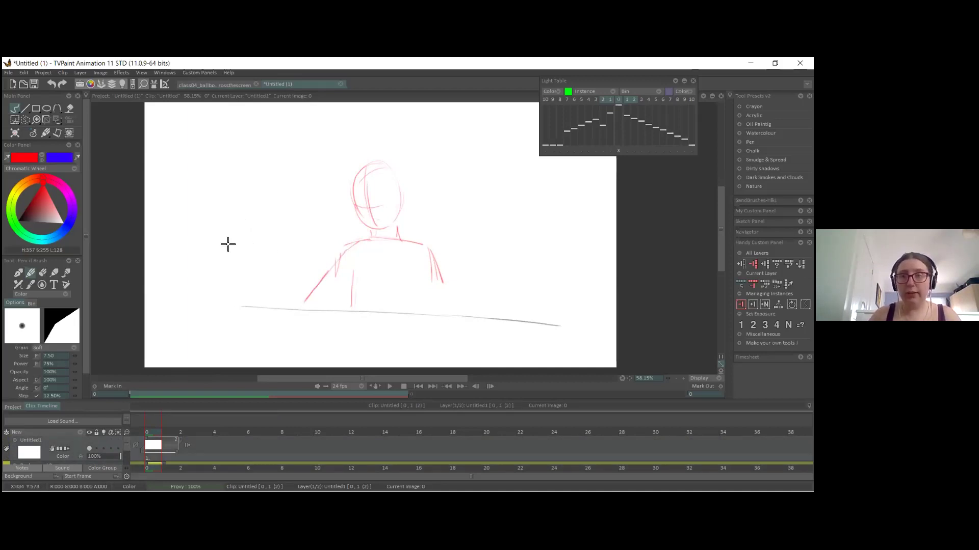
{"action": "left_click_drag", "start_coordinate": [260, 253], "coordinate": [284, 311]}
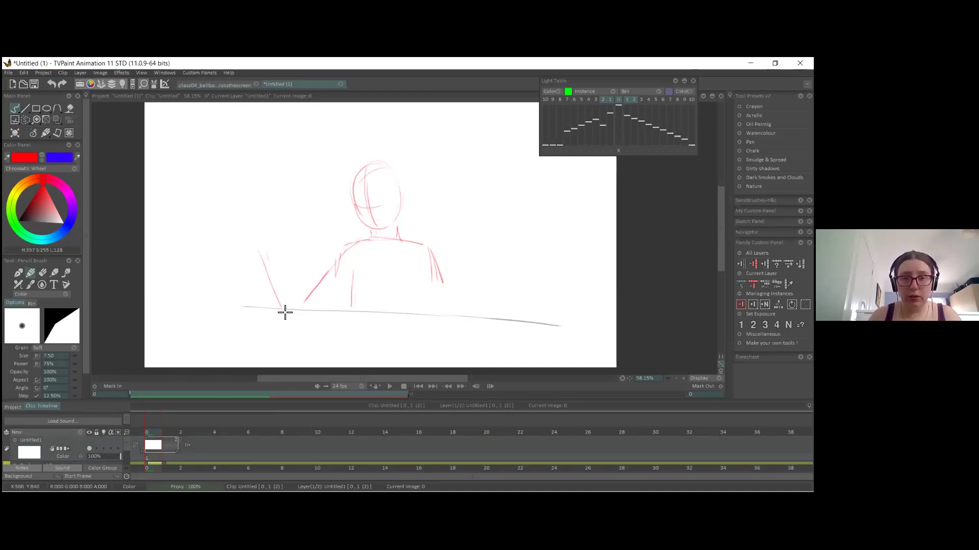
{"action": "mouse_move", "coordinate": [255, 248]}
{"action": "left_mouse_down"}
{"action": "mouse_move", "coordinate": [286, 257]}
{"action": "mouse_move", "coordinate": [321, 328]}
{"action": "left_mouse_up"}
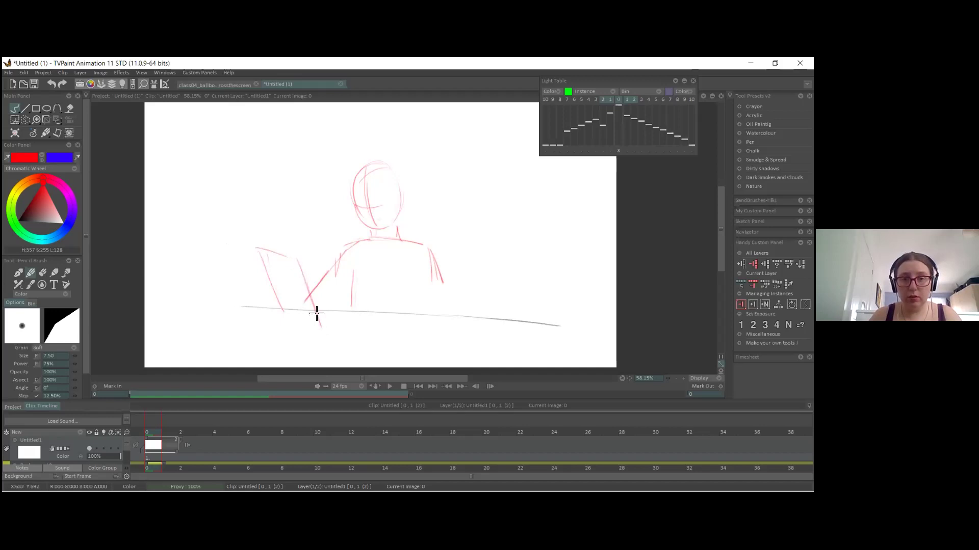
{"action": "key", "text": "ctrl+z"}
{"action": "key", "text": "ctrl+z"}
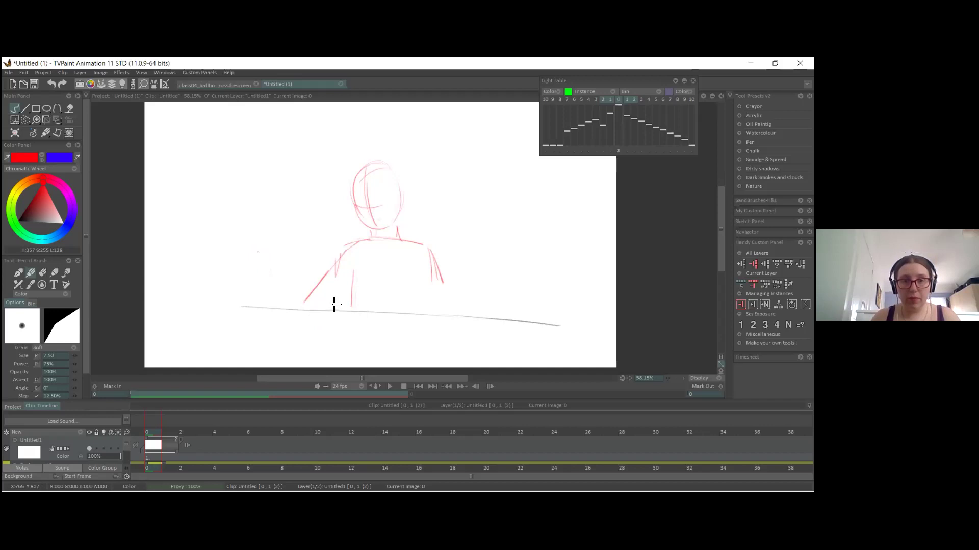
Step: Sketch a large open sheet beside the figure in red, with fingers gripping its outer edge and a forearm behind it
{"action": "mouse_move", "coordinate": [325, 258]}
{"action": "left_mouse_down"}
{"action": "mouse_move", "coordinate": [278, 248]}
{"action": "mouse_move", "coordinate": [272, 262]}
{"action": "mouse_move", "coordinate": [297, 298]}
{"action": "mouse_move", "coordinate": [281, 291]}
{"action": "mouse_move", "coordinate": [287, 298]}
{"action": "mouse_move", "coordinate": [280, 279]}
{"action": "mouse_move", "coordinate": [291, 309]}
{"action": "mouse_move", "coordinate": [297, 301]}
{"action": "mouse_move", "coordinate": [344, 337]}
{"action": "left_mouse_up"}
{"action": "left_click_drag", "start_coordinate": [292, 308], "coordinate": [322, 329]}
{"action": "mouse_move", "coordinate": [254, 243]}
{"action": "left_mouse_down"}
{"action": "mouse_move", "coordinate": [284, 287]}
{"action": "mouse_move", "coordinate": [285, 277]}
{"action": "mouse_move", "coordinate": [297, 306]}
{"action": "left_mouse_up"}
{"action": "mouse_move", "coordinate": [352, 286]}
{"action": "left_mouse_down"}
{"action": "mouse_move", "coordinate": [336, 269]}
{"action": "mouse_move", "coordinate": [287, 302]}
{"action": "mouse_move", "coordinate": [307, 289]}
{"action": "mouse_move", "coordinate": [319, 314]}
{"action": "left_mouse_up"}
{"action": "key", "text": "e"}
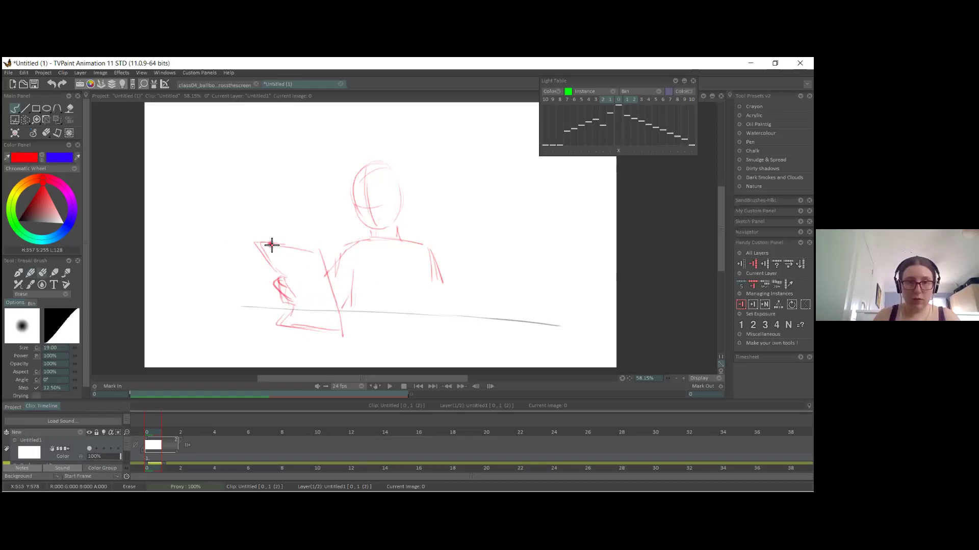
{"action": "key", "text": "e"}
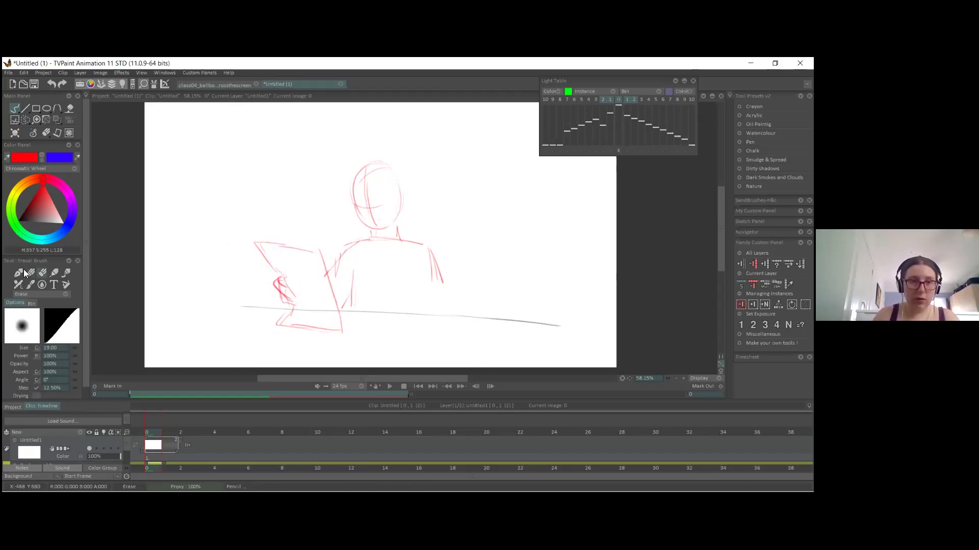
{"action": "left_click_drag", "start_coordinate": [352, 287], "coordinate": [343, 305]}
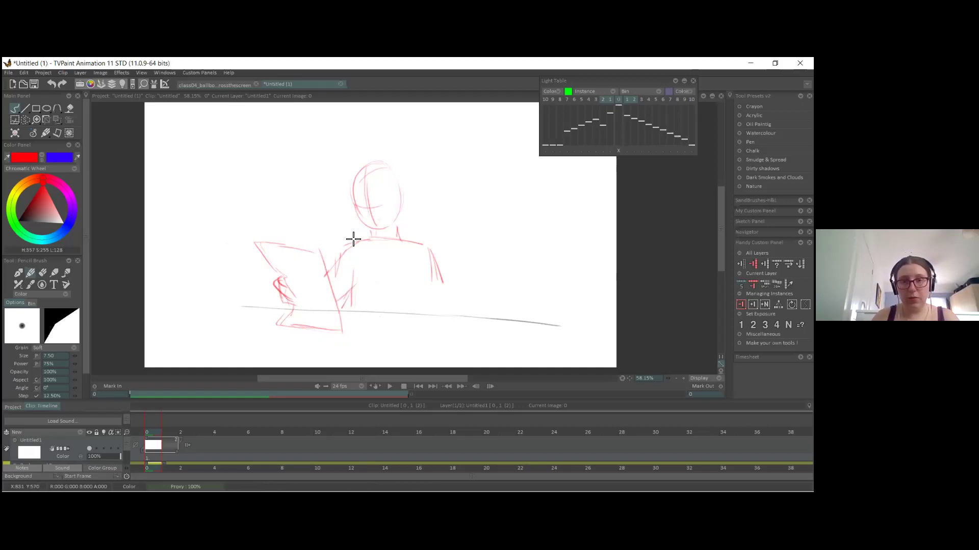
Step: Draw the remaining torso side and outer arm lines in red down to the table line
{"action": "left_click_drag", "start_coordinate": [421, 277], "coordinate": [431, 312]}
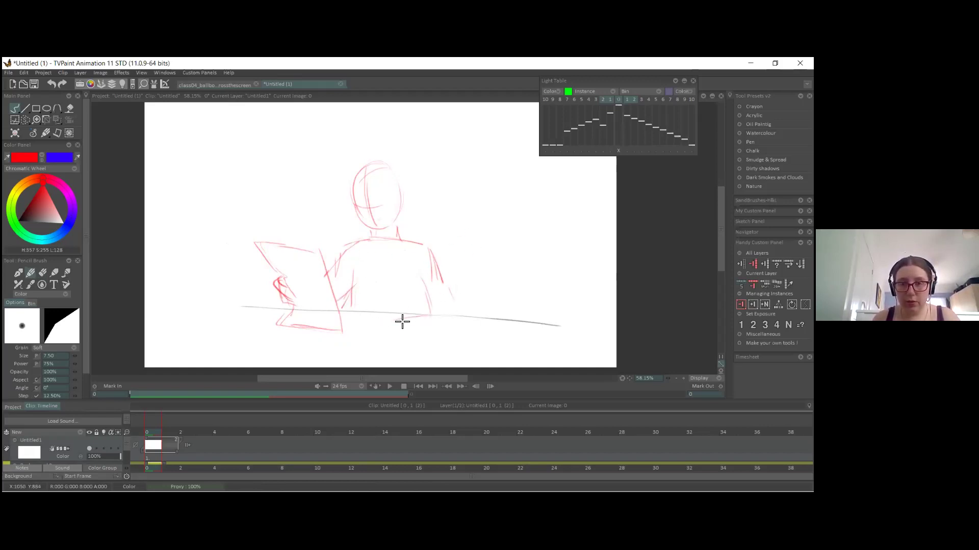
{"action": "left_click_drag", "start_coordinate": [381, 325], "coordinate": [448, 322]}
{"action": "key", "text": "ctrl+z"}
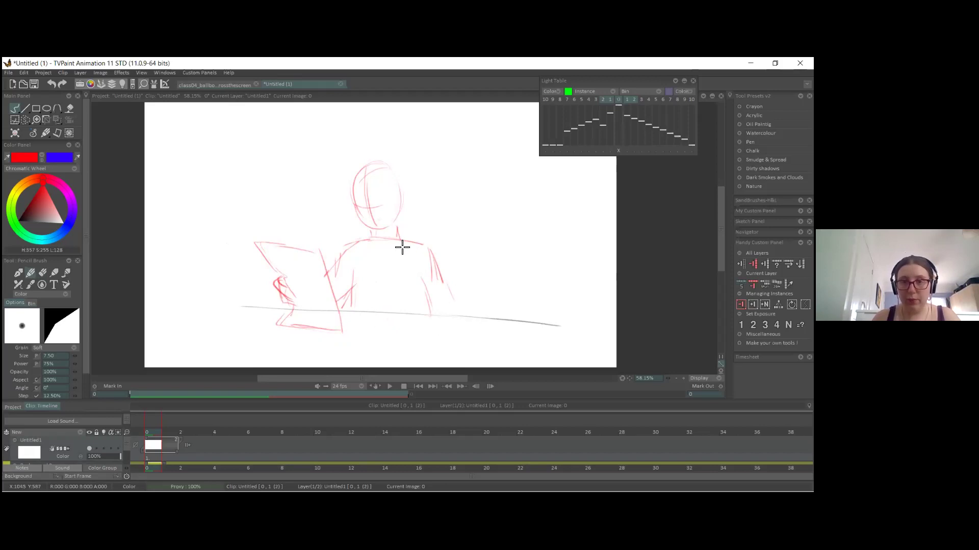
{"action": "mouse_move", "coordinate": [427, 315]}
{"action": "left_mouse_down"}
{"action": "mouse_move", "coordinate": [399, 325]}
{"action": "mouse_move", "coordinate": [426, 313]}
{"action": "mouse_move", "coordinate": [381, 315]}
{"action": "mouse_move", "coordinate": [383, 328]}
{"action": "mouse_move", "coordinate": [393, 307]}
{"action": "mouse_move", "coordinate": [375, 297]}
{"action": "mouse_move", "coordinate": [366, 326]}
{"action": "mouse_move", "coordinate": [390, 300]}
{"action": "left_mouse_up"}
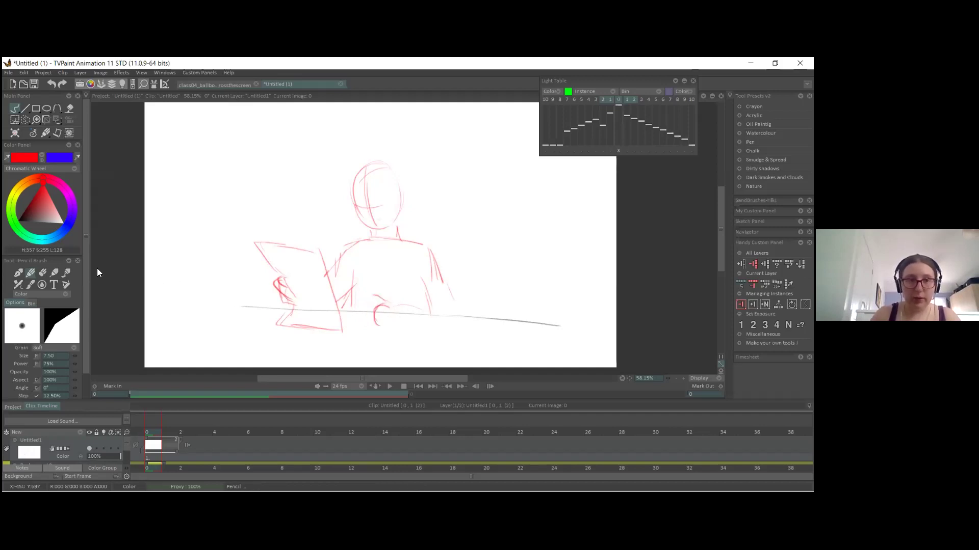
{"action": "left_click", "coordinate": [43, 273]}
{"action": "left_click_drag", "start_coordinate": [383, 317], "coordinate": [375, 322]}
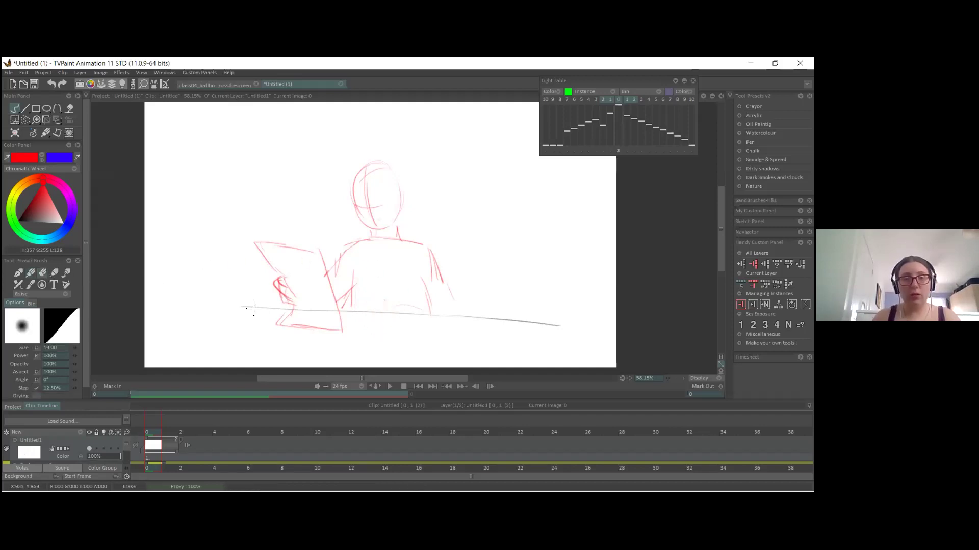
{"action": "left_click", "coordinate": [30, 272]}
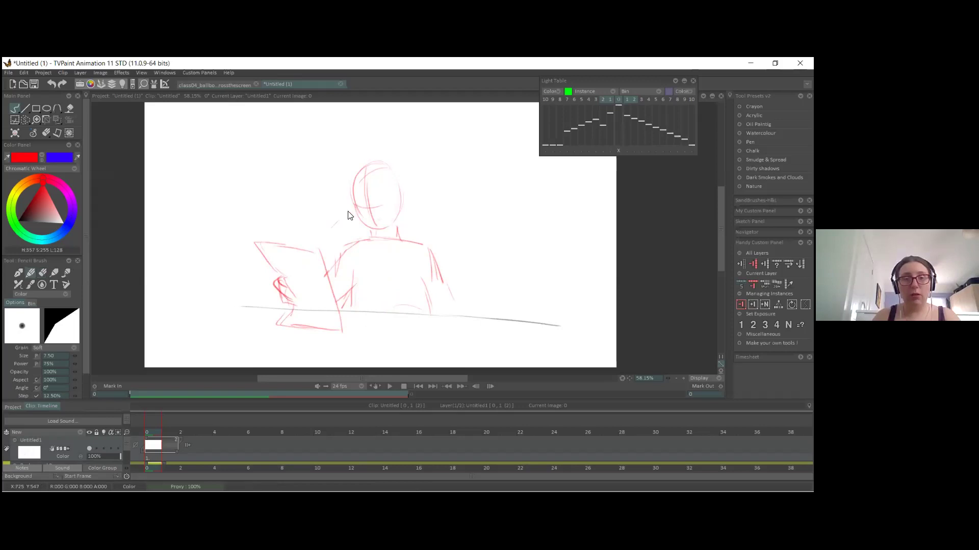
{"action": "left_click_drag", "start_coordinate": [386, 297], "coordinate": [378, 326]}
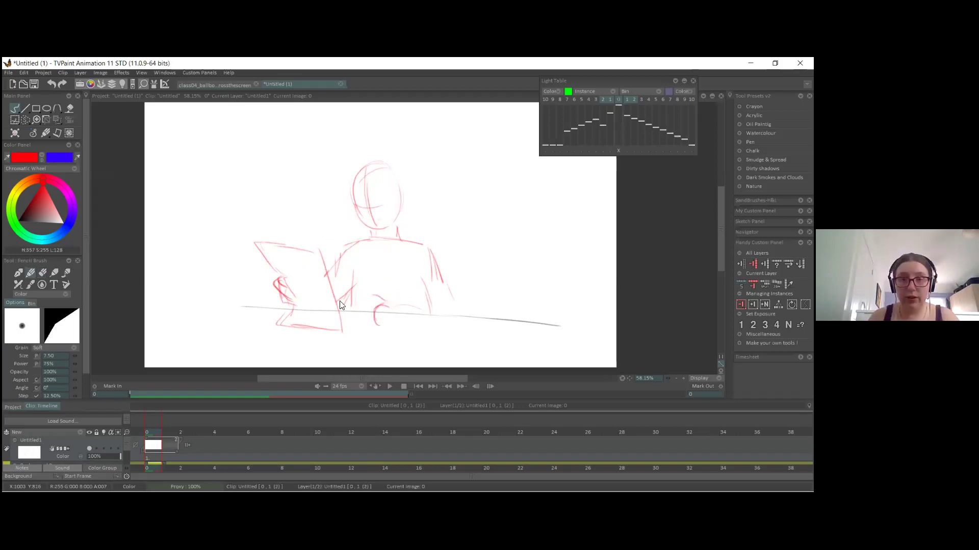
{"action": "left_click", "coordinate": [42, 273]}
{"action": "mouse_move", "coordinate": [382, 287]}
{"action": "left_mouse_down"}
{"action": "mouse_move", "coordinate": [385, 328]}
{"action": "mouse_move", "coordinate": [365, 304]}
{"action": "left_mouse_up"}
Step: Sketch a forearm resting along the table in red, ending in a curled hand with a triangular shape around it
{"action": "left_click", "coordinate": [30, 272]}
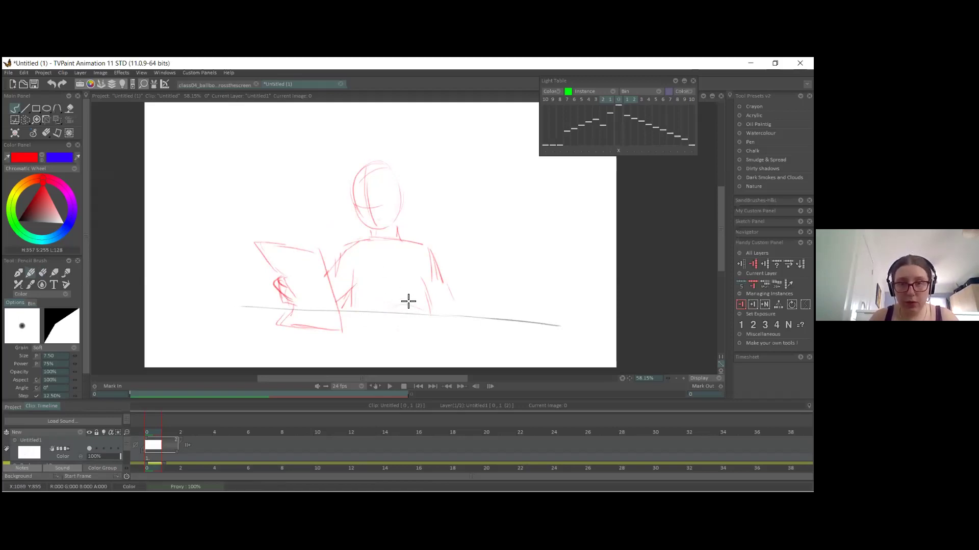
{"action": "mouse_move", "coordinate": [399, 295]}
{"action": "left_mouse_down"}
{"action": "mouse_move", "coordinate": [401, 322]}
{"action": "mouse_move", "coordinate": [442, 304]}
{"action": "mouse_move", "coordinate": [457, 316]}
{"action": "left_mouse_up"}
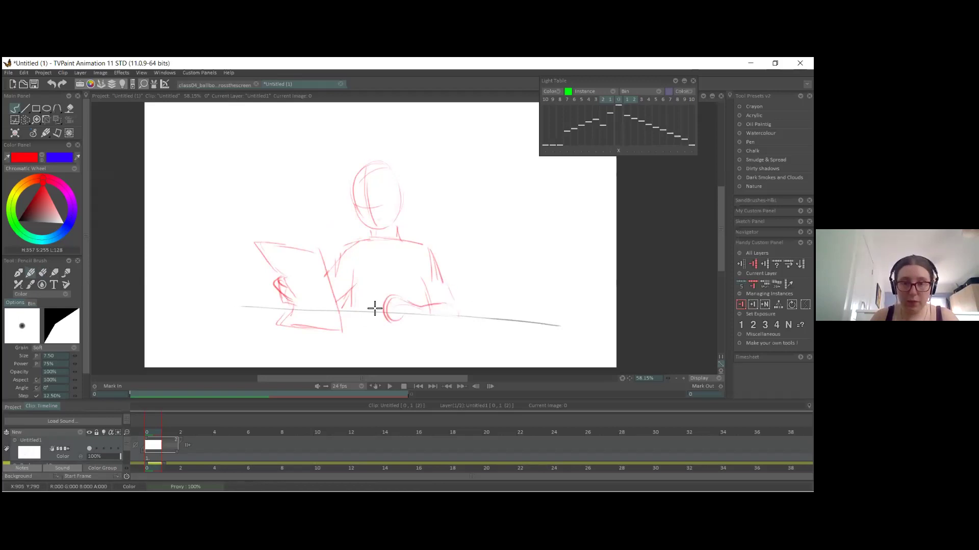
{"action": "mouse_move", "coordinate": [370, 315]}
{"action": "left_mouse_down"}
{"action": "mouse_move", "coordinate": [388, 284]}
{"action": "mouse_move", "coordinate": [395, 295]}
{"action": "mouse_move", "coordinate": [386, 314]}
{"action": "left_mouse_up"}
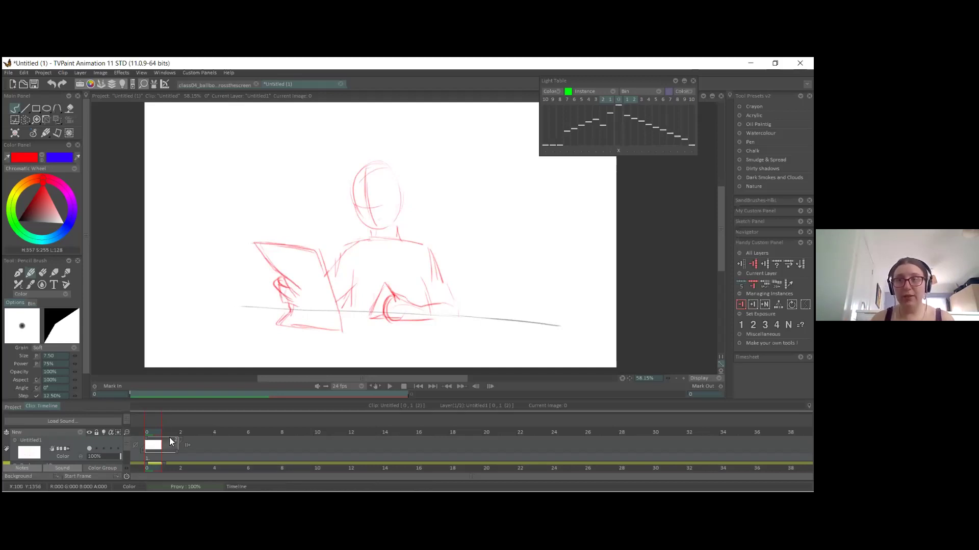
Step: Add a second drawing at frame 2 of the figure's layer and clear its contents
{"action": "left_click", "coordinate": [171, 421]}
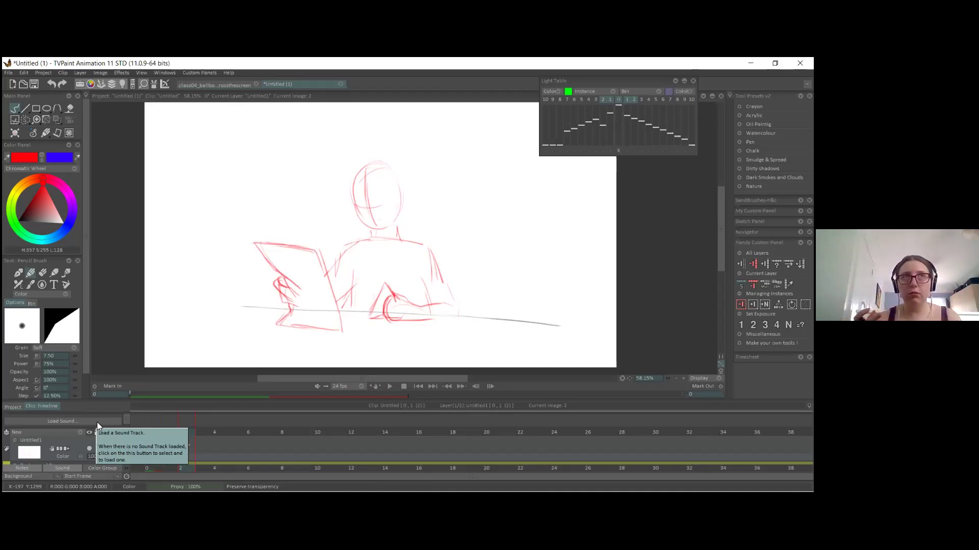
{"action": "key", "text": "e"}
{"action": "left_click", "coordinate": [30, 274]}
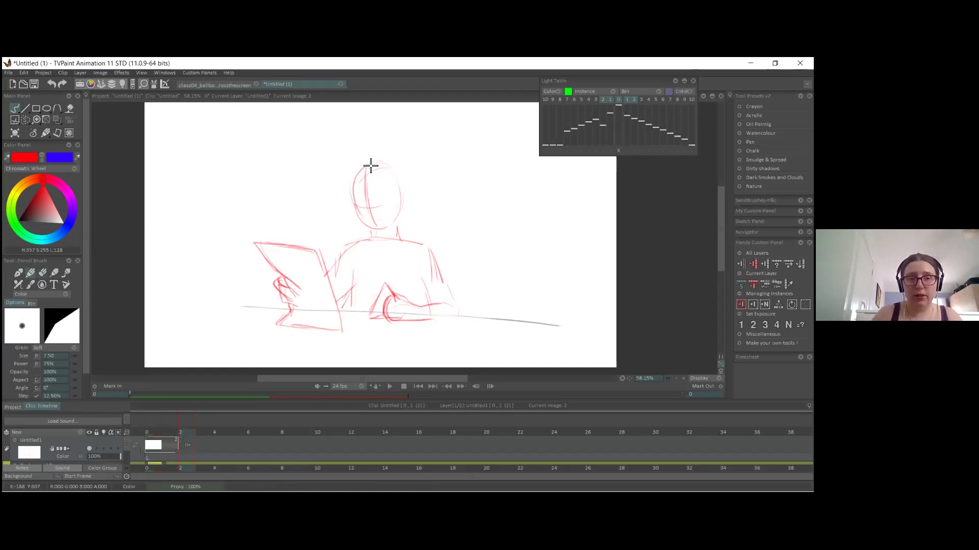
{"action": "left_click_drag", "start_coordinate": [352, 179], "coordinate": [391, 162]}
{"action": "left_click", "coordinate": [156, 446]}
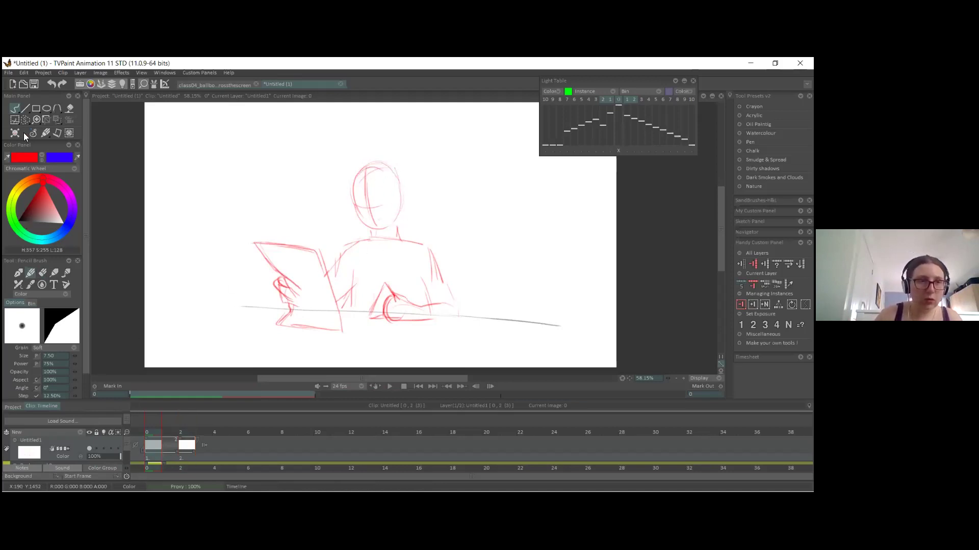
{"action": "left_click", "coordinate": [185, 448]}
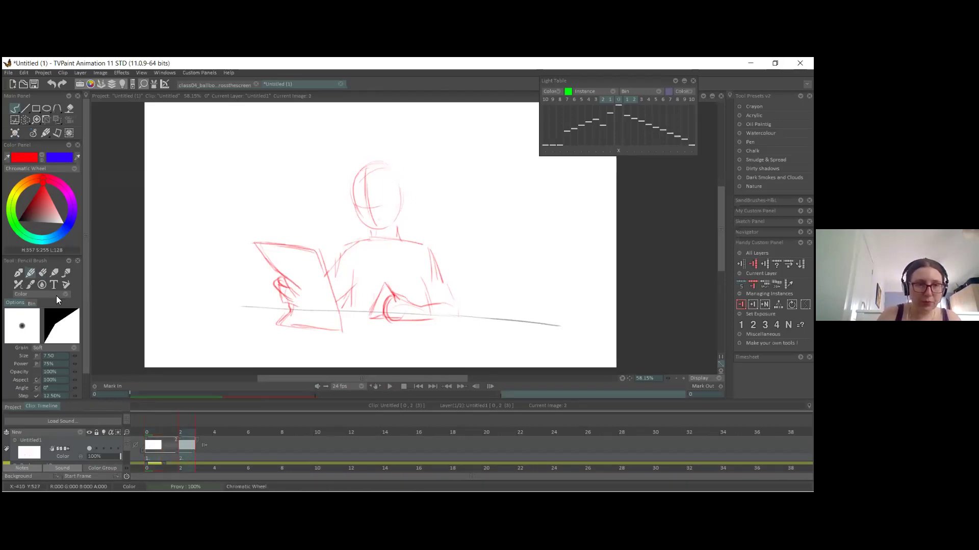
{"action": "left_click", "coordinate": [15, 133]}
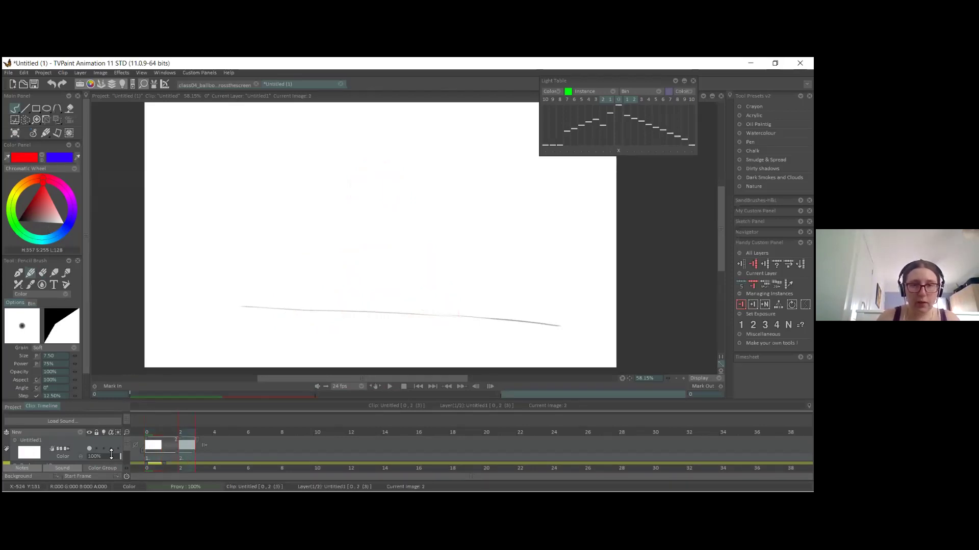
Step: Turn on the light table and write the label KF1 in the lower corner of the first drawing
{"action": "left_click", "coordinate": [162, 452]}
{"action": "key", "text": "Right"}
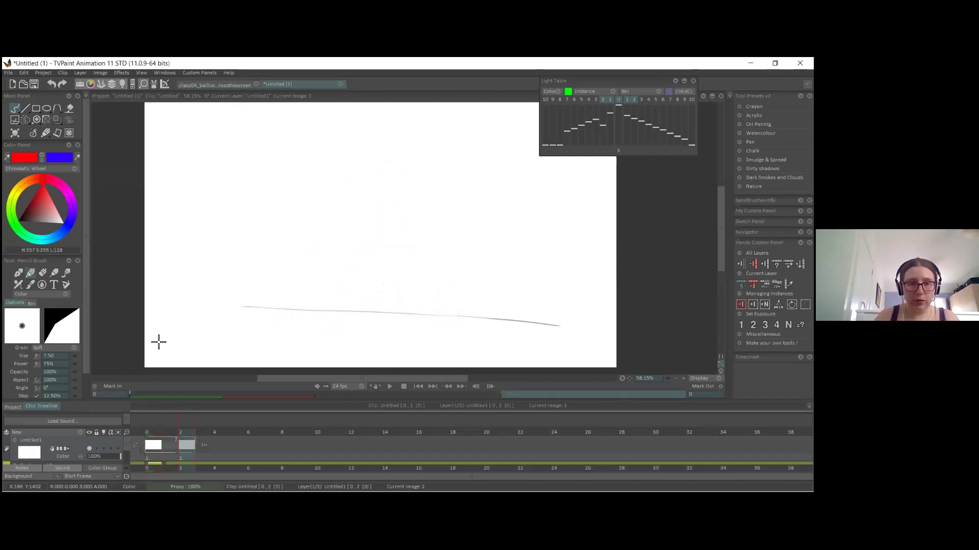
{"action": "key", "text": "l"}
{"action": "left_click", "coordinate": [152, 453]}
{"action": "left_click_drag", "start_coordinate": [157, 346], "coordinate": [166, 359]}
{"action": "left_click_drag", "start_coordinate": [171, 348], "coordinate": [170, 360]}
{"action": "left_click_drag", "start_coordinate": [170, 348], "coordinate": [180, 347]}
{"action": "left_click_drag", "start_coordinate": [170, 353], "coordinate": [178, 353]}
{"action": "left_click_drag", "start_coordinate": [185, 347], "coordinate": [184, 363]}
{"action": "left_click", "coordinate": [185, 458]}
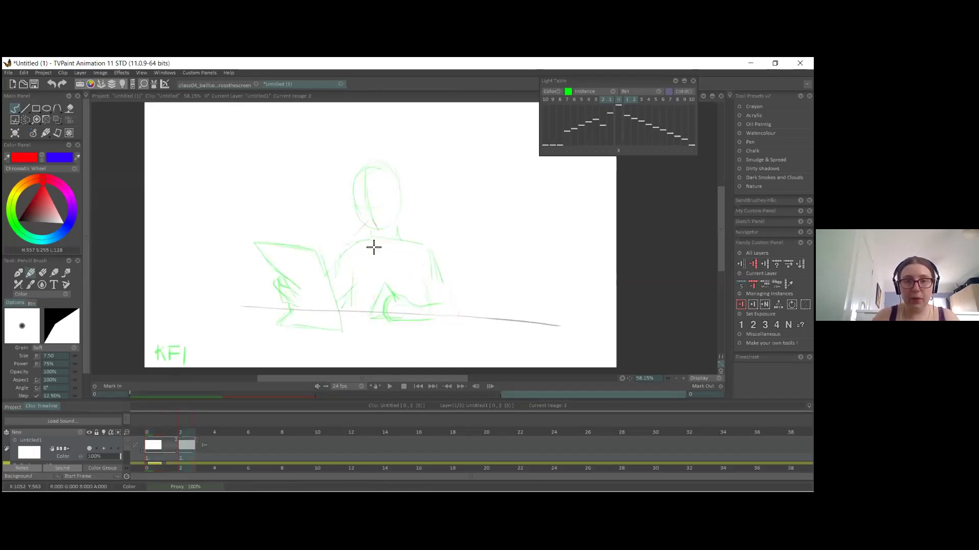
Step: Sketch the second pose in red at frame 2, with the forearm raised to the chin and the head, torso and sheet redrawn
{"action": "mouse_move", "coordinate": [374, 241]}
{"action": "left_mouse_down"}
{"action": "mouse_move", "coordinate": [396, 263]}
{"action": "mouse_move", "coordinate": [375, 266]}
{"action": "mouse_move", "coordinate": [424, 313]}
{"action": "left_mouse_up"}
{"action": "left_click_drag", "start_coordinate": [432, 264], "coordinate": [443, 301]}
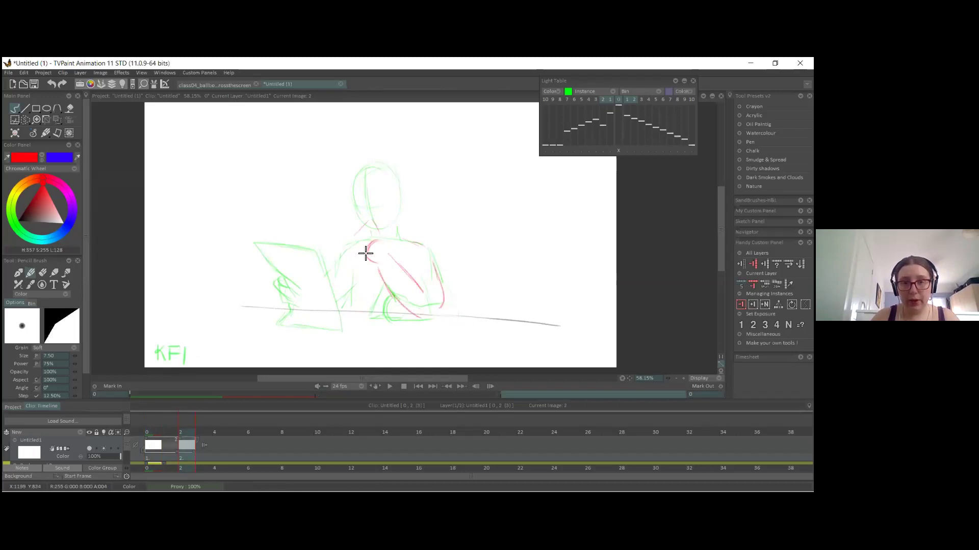
{"action": "mouse_move", "coordinate": [365, 221]}
{"action": "left_mouse_down"}
{"action": "mouse_move", "coordinate": [357, 176]}
{"action": "mouse_move", "coordinate": [383, 163]}
{"action": "mouse_move", "coordinate": [402, 205]}
{"action": "mouse_move", "coordinate": [381, 227]}
{"action": "mouse_move", "coordinate": [388, 234]}
{"action": "mouse_move", "coordinate": [363, 231]}
{"action": "mouse_move", "coordinate": [347, 250]}
{"action": "mouse_move", "coordinate": [378, 269]}
{"action": "mouse_move", "coordinate": [361, 254]}
{"action": "mouse_move", "coordinate": [368, 262]}
{"action": "mouse_move", "coordinate": [365, 253]}
{"action": "mouse_move", "coordinate": [387, 246]}
{"action": "mouse_move", "coordinate": [373, 259]}
{"action": "mouse_move", "coordinate": [386, 267]}
{"action": "mouse_move", "coordinate": [389, 250]}
{"action": "mouse_move", "coordinate": [381, 264]}
{"action": "mouse_move", "coordinate": [424, 321]}
{"action": "mouse_move", "coordinate": [400, 270]}
{"action": "mouse_move", "coordinate": [395, 227]}
{"action": "left_mouse_up"}
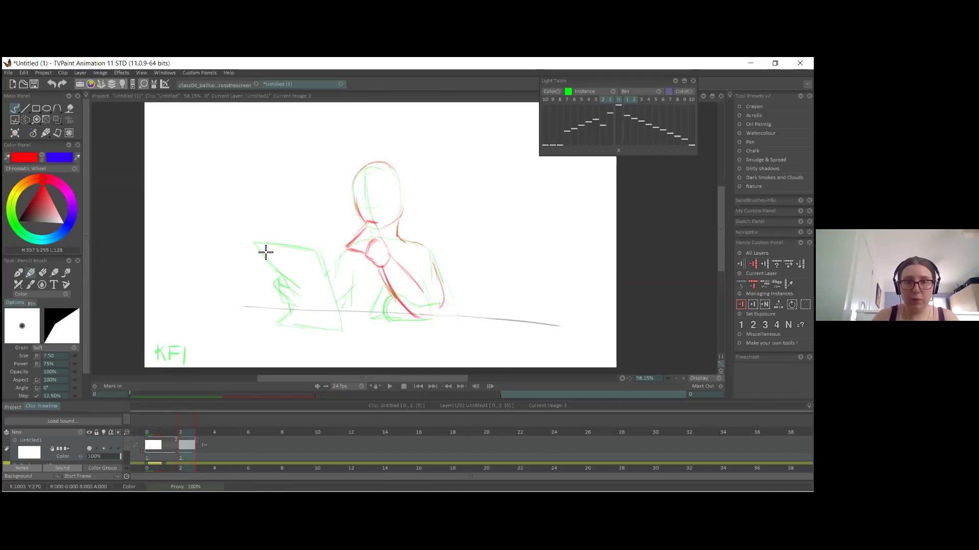
{"action": "mouse_move", "coordinate": [369, 168]}
{"action": "left_mouse_down"}
{"action": "mouse_move", "coordinate": [373, 219]}
{"action": "mouse_move", "coordinate": [383, 206]}
{"action": "left_mouse_up"}
{"action": "left_click_drag", "start_coordinate": [280, 281], "coordinate": [291, 308]}
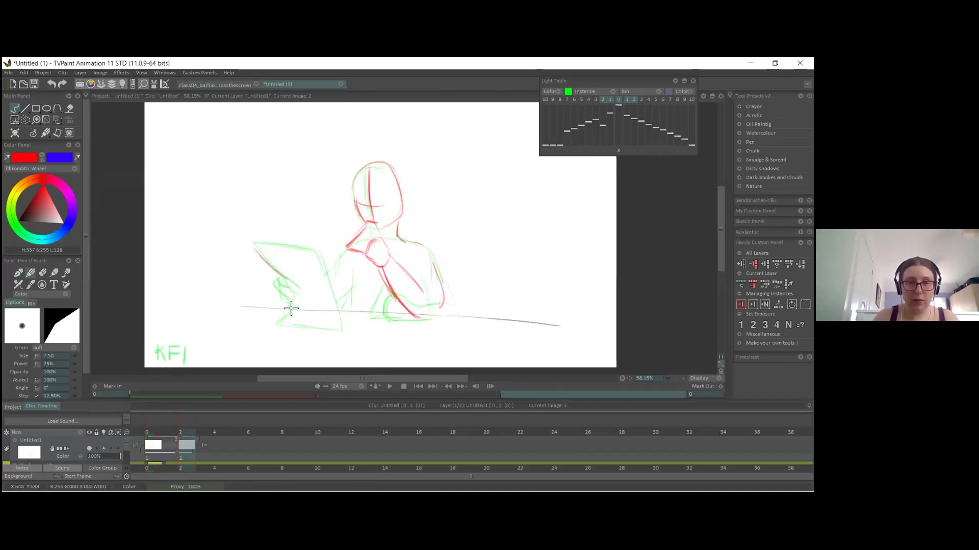
{"action": "mouse_move", "coordinate": [255, 244]}
{"action": "left_mouse_down"}
{"action": "mouse_move", "coordinate": [314, 251]}
{"action": "mouse_move", "coordinate": [339, 327]}
{"action": "left_mouse_up"}
{"action": "mouse_move", "coordinate": [419, 318]}
{"action": "left_mouse_down"}
{"action": "mouse_move", "coordinate": [437, 311]}
{"action": "mouse_move", "coordinate": [423, 249]}
{"action": "left_mouse_up"}
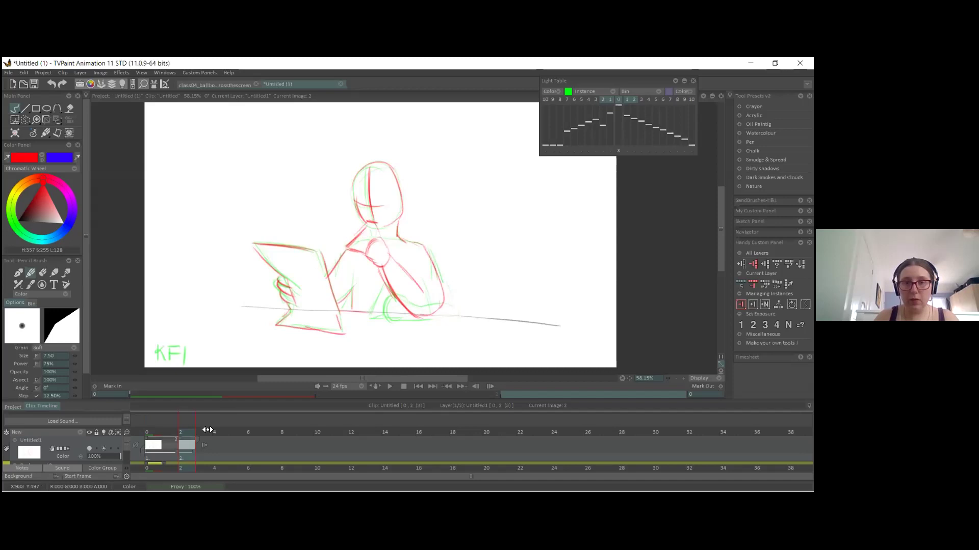
Step: Write the label KF2 in the lower corner of the second drawing and compare it with the first pose
{"action": "left_click_drag", "start_coordinate": [160, 347], "coordinate": [158, 361]}
{"action": "left_click_drag", "start_coordinate": [166, 347], "coordinate": [171, 360]}
{"action": "left_click_drag", "start_coordinate": [171, 347], "coordinate": [181, 347]}
{"action": "left_click_drag", "start_coordinate": [171, 354], "coordinate": [200, 359]}
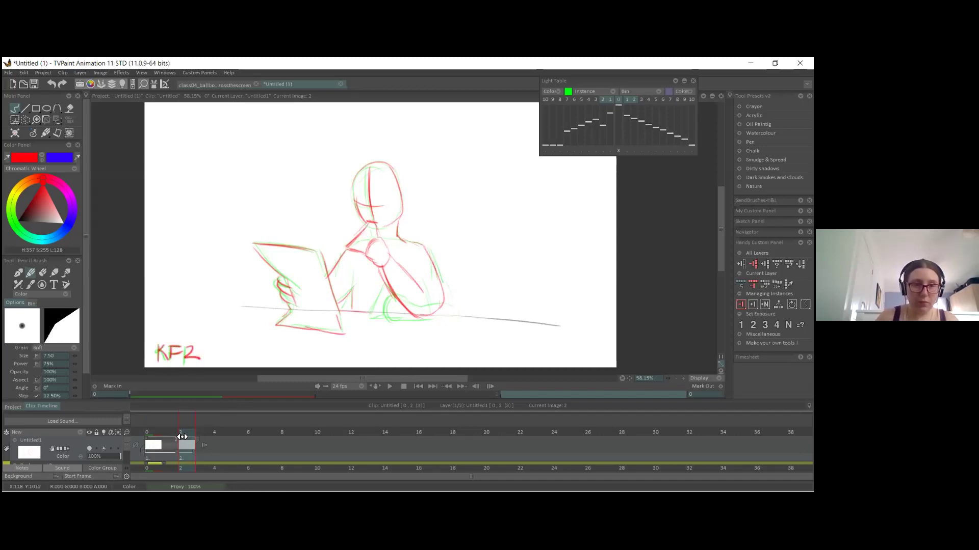
{"action": "key", "text": "Left"}
{"action": "key", "text": "Right"}
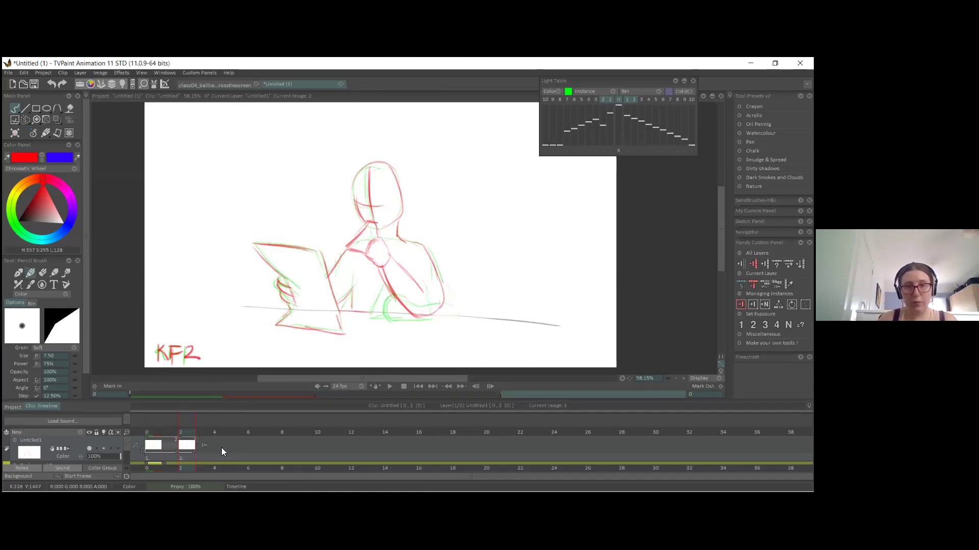
Step: Hold the second drawing for two frames and paste a copy of the first drawing at frame 4 as KF3
{"action": "left_click_drag", "start_coordinate": [204, 445], "coordinate": [221, 445]}
{"action": "left_click", "coordinate": [188, 430]}
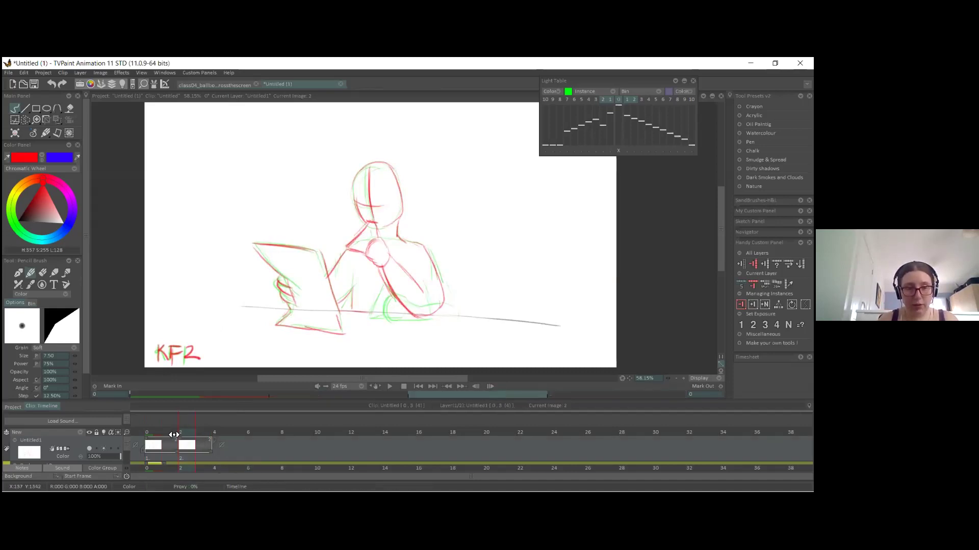
{"action": "left_click", "coordinate": [219, 436]}
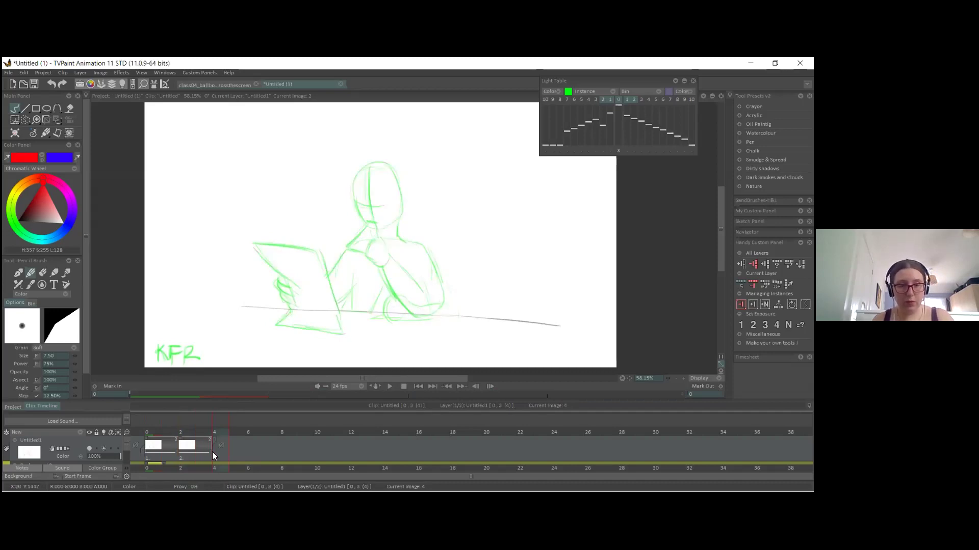
{"action": "key", "text": "Home"}
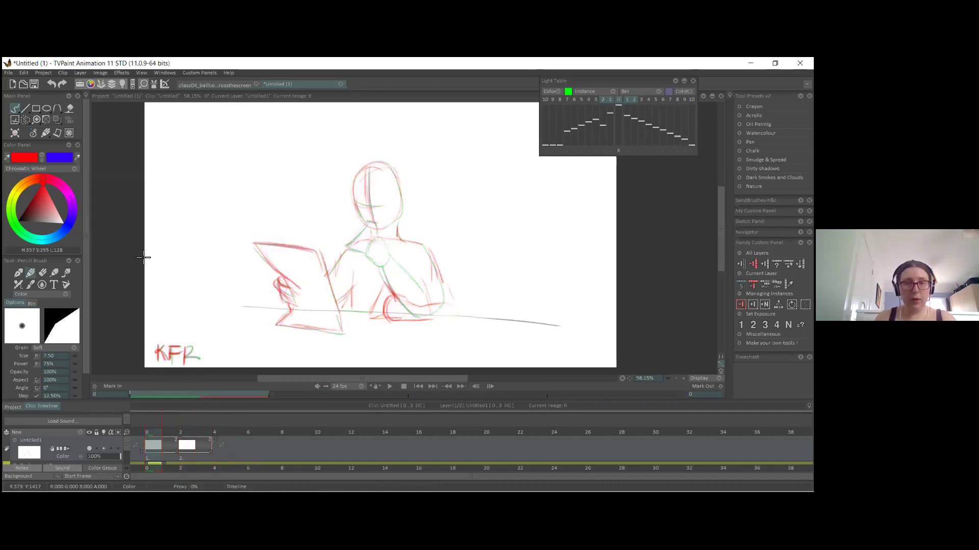
{"action": "key", "text": "End"}
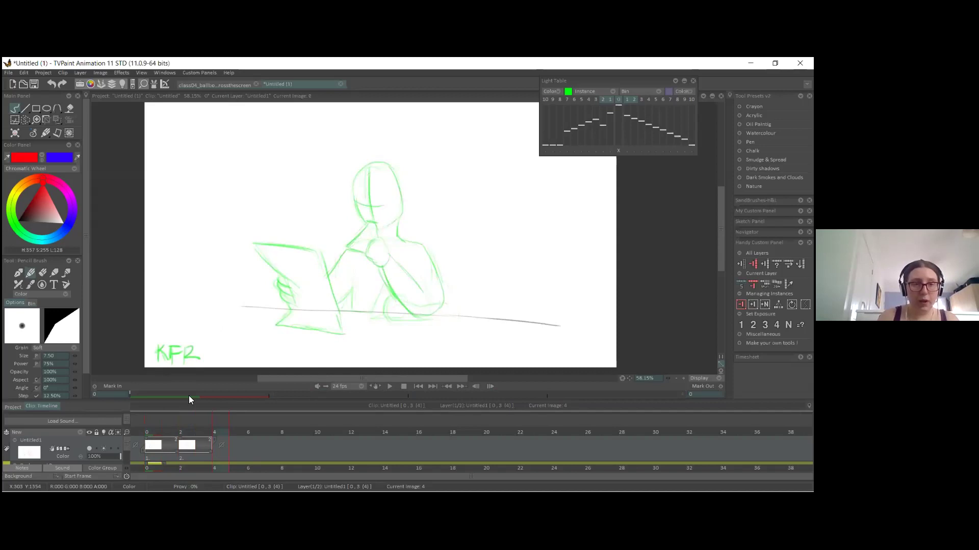
{"action": "key", "text": "ctrl+v"}
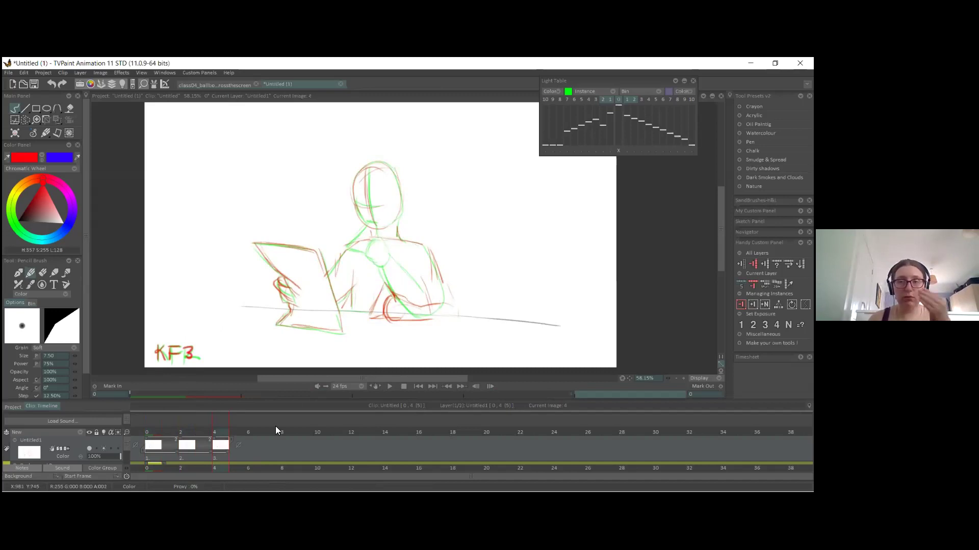
Step: Hold the third drawing for two frames and sketch a lowered, forward-leaning head with rounded shoulders at frame 6
{"action": "left_click_drag", "start_coordinate": [229, 444], "coordinate": [246, 444]}
{"action": "left_click", "coordinate": [254, 444]}
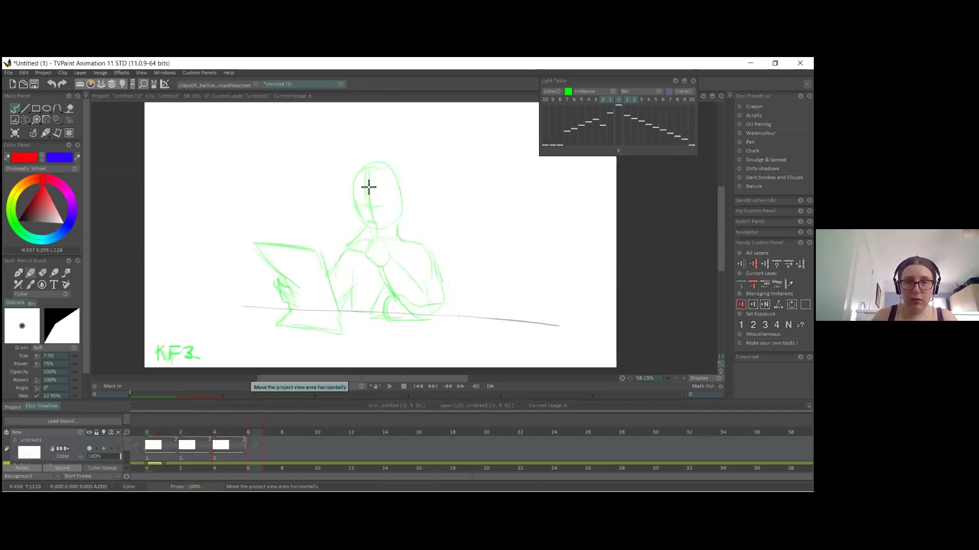
{"action": "left_click_drag", "start_coordinate": [349, 208], "coordinate": [358, 240]}
{"action": "mouse_move", "coordinate": [418, 243]}
{"action": "left_mouse_down"}
{"action": "mouse_move", "coordinate": [405, 262]}
{"action": "mouse_move", "coordinate": [385, 262]}
{"action": "mouse_move", "coordinate": [427, 253]}
{"action": "left_mouse_up"}
{"action": "key", "text": "ctrl+z"}
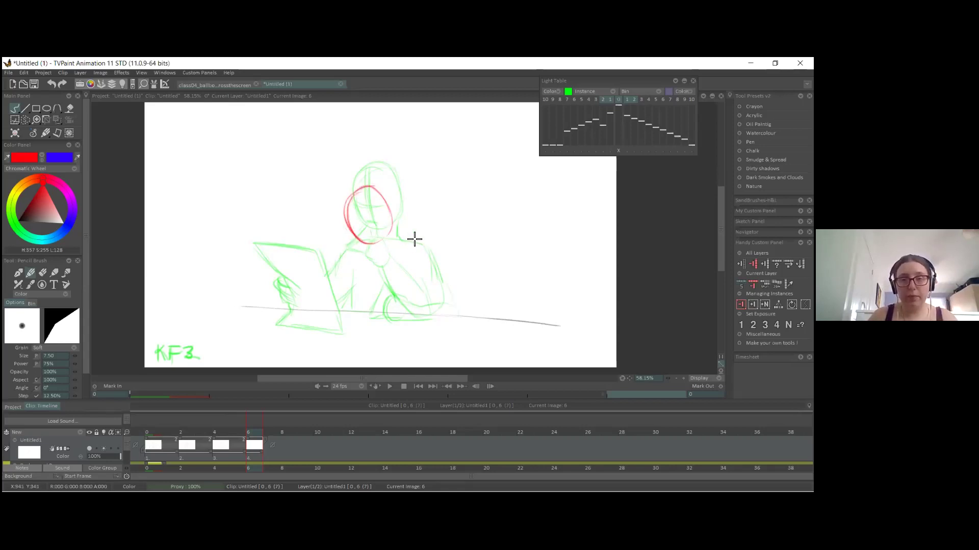
{"action": "left_click_drag", "start_coordinate": [355, 241], "coordinate": [333, 265]}
{"action": "left_click_drag", "start_coordinate": [393, 243], "coordinate": [439, 270]}
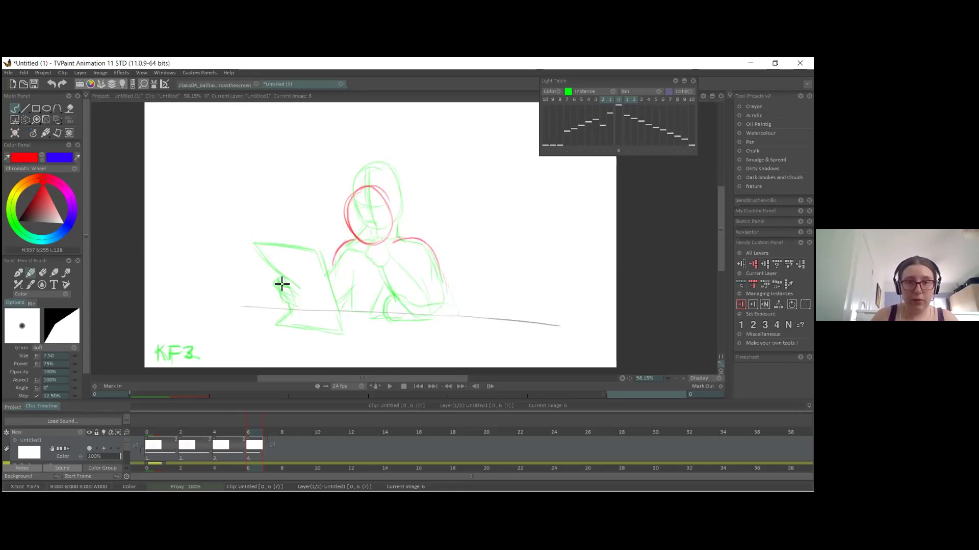
Step: Sketch the sheet's upper and outer edges, the gripping hand and the resting hand in red on the fourth drawing
{"action": "left_click_drag", "start_coordinate": [260, 236], "coordinate": [285, 239]}
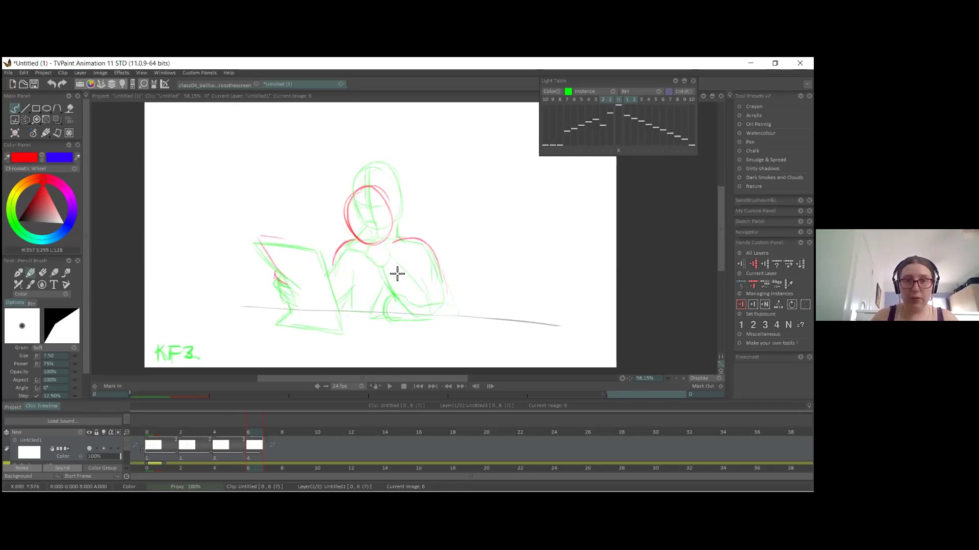
{"action": "left_click_drag", "start_coordinate": [265, 240], "coordinate": [311, 249]}
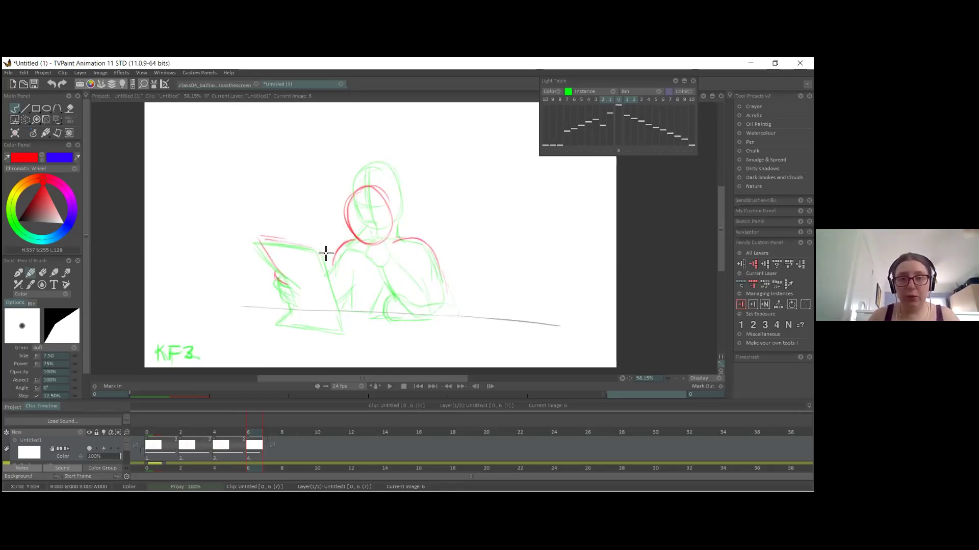
{"action": "left_click_drag", "start_coordinate": [281, 287], "coordinate": [293, 322]}
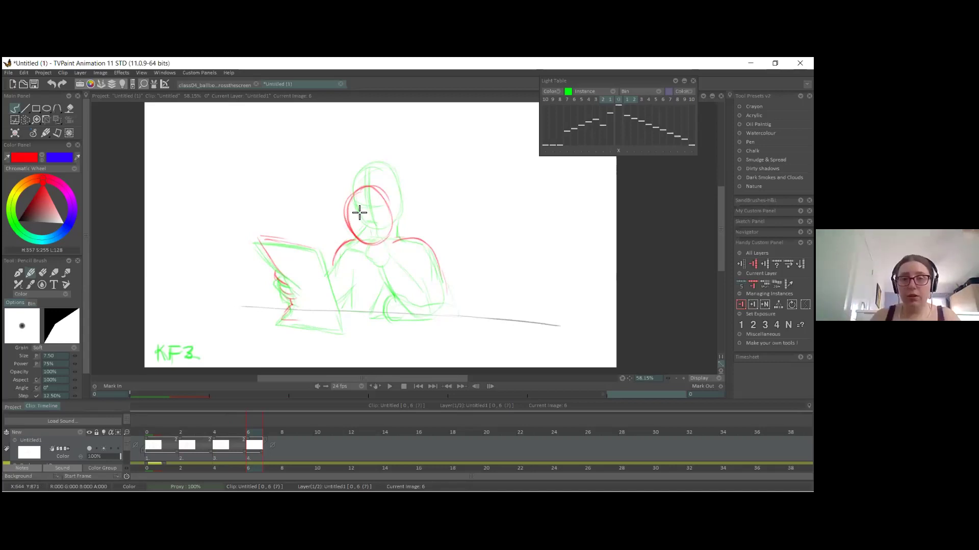
{"action": "mouse_move", "coordinate": [401, 294]}
{"action": "left_mouse_down"}
{"action": "mouse_move", "coordinate": [387, 306]}
{"action": "mouse_move", "coordinate": [397, 317]}
{"action": "left_mouse_up"}
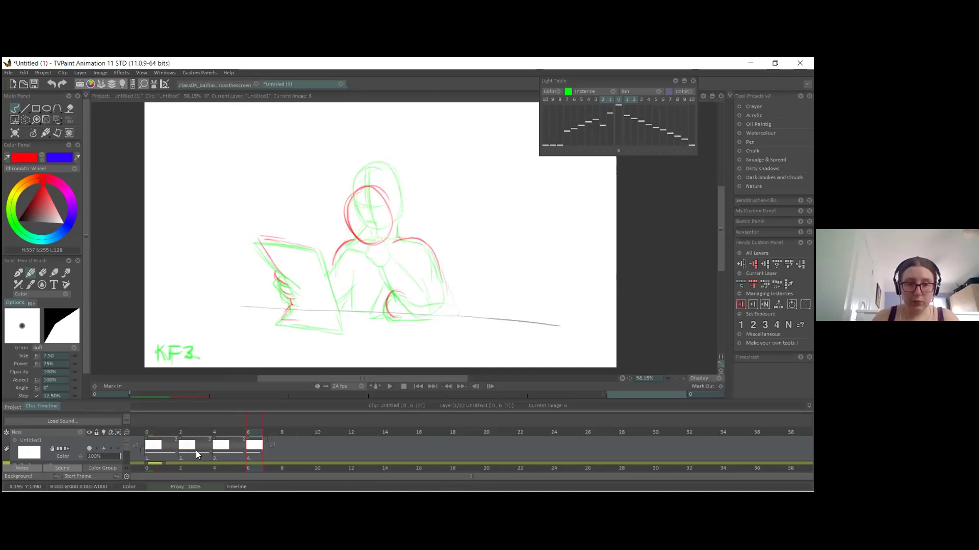
Step: Respace the drawings to start at frames 0, 4, 8 and 15, and complete the arms and sheet edges in red
{"action": "left_click", "coordinate": [195, 450]}
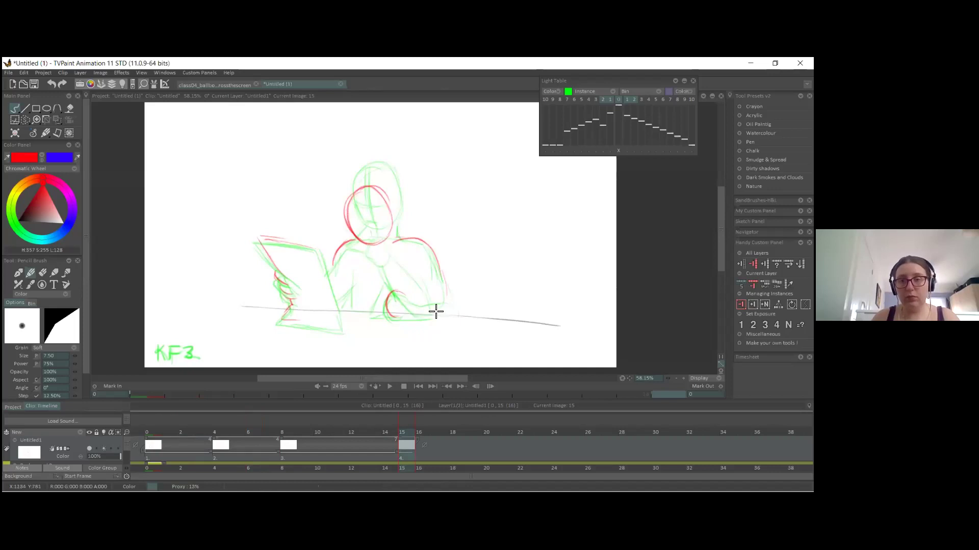
{"action": "mouse_move", "coordinate": [435, 312]}
{"action": "left_mouse_down"}
{"action": "mouse_move", "coordinate": [398, 293]}
{"action": "mouse_move", "coordinate": [436, 302]}
{"action": "mouse_move", "coordinate": [422, 292]}
{"action": "mouse_move", "coordinate": [402, 295]}
{"action": "mouse_move", "coordinate": [392, 284]}
{"action": "mouse_move", "coordinate": [371, 307]}
{"action": "left_mouse_up"}
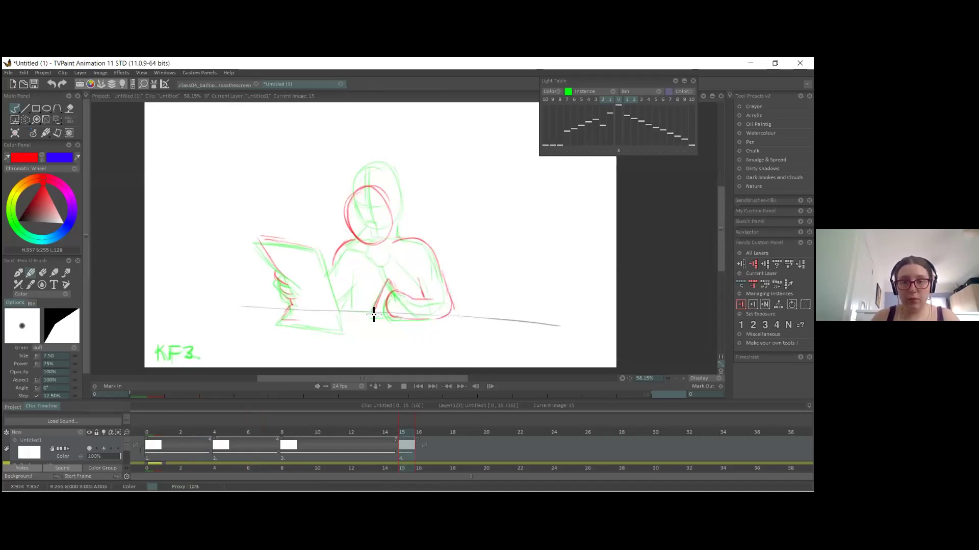
{"action": "mouse_move", "coordinate": [280, 237]}
{"action": "left_mouse_down"}
{"action": "mouse_move", "coordinate": [326, 262]}
{"action": "mouse_move", "coordinate": [336, 329]}
{"action": "mouse_move", "coordinate": [354, 280]}
{"action": "mouse_move", "coordinate": [350, 306]}
{"action": "mouse_move", "coordinate": [335, 261]}
{"action": "left_mouse_up"}
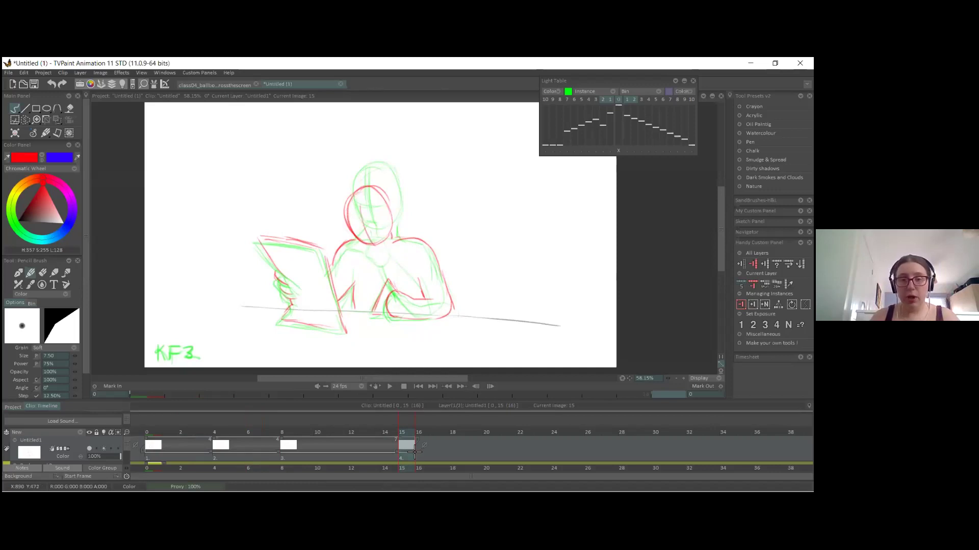
{"action": "mouse_move", "coordinate": [204, 345]}
{"action": "left_mouse_down"}
{"action": "mouse_move", "coordinate": [199, 361]}
{"action": "mouse_move", "coordinate": [211, 361]}
{"action": "left_mouse_up"}
{"action": "left_click_drag", "start_coordinate": [200, 356], "coordinate": [208, 356]}
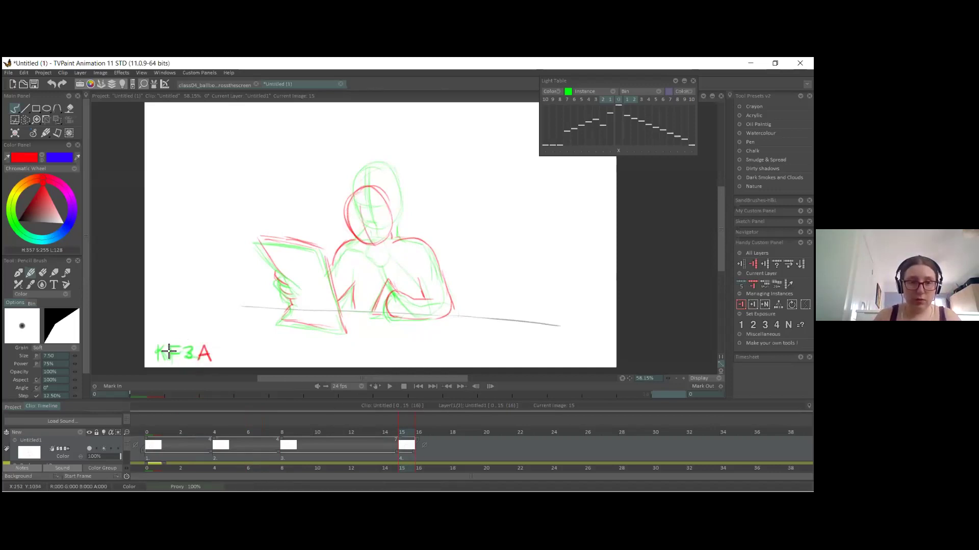
{"action": "key", "text": "ctrl+z"}
{"action": "key", "text": "ctrl+z"}
Step: Write a red A over the F of the corner label and touch up the resting arm's lines
{"action": "left_click_drag", "start_coordinate": [170, 361], "coordinate": [177, 345]}
{"action": "left_click_drag", "start_coordinate": [177, 344], "coordinate": [184, 355]}
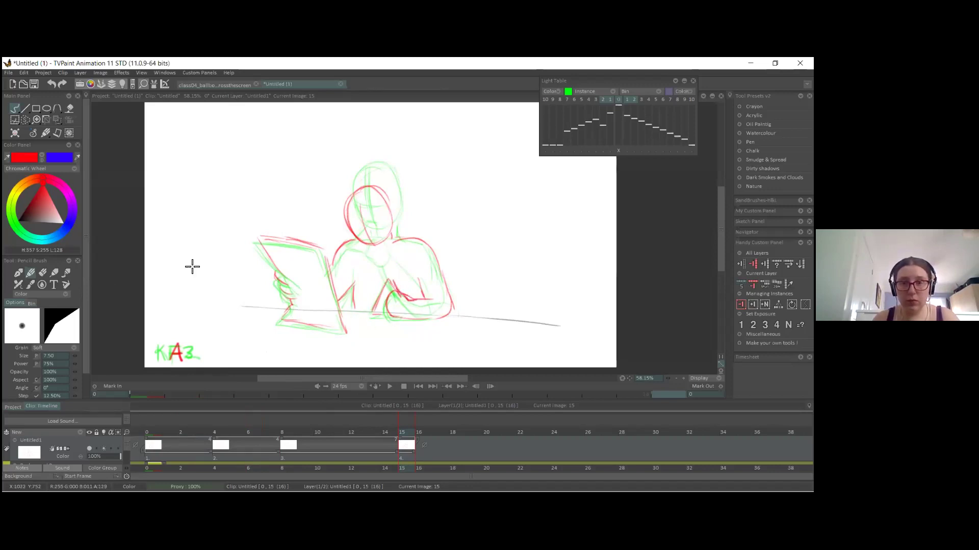
{"action": "key", "text": "e"}
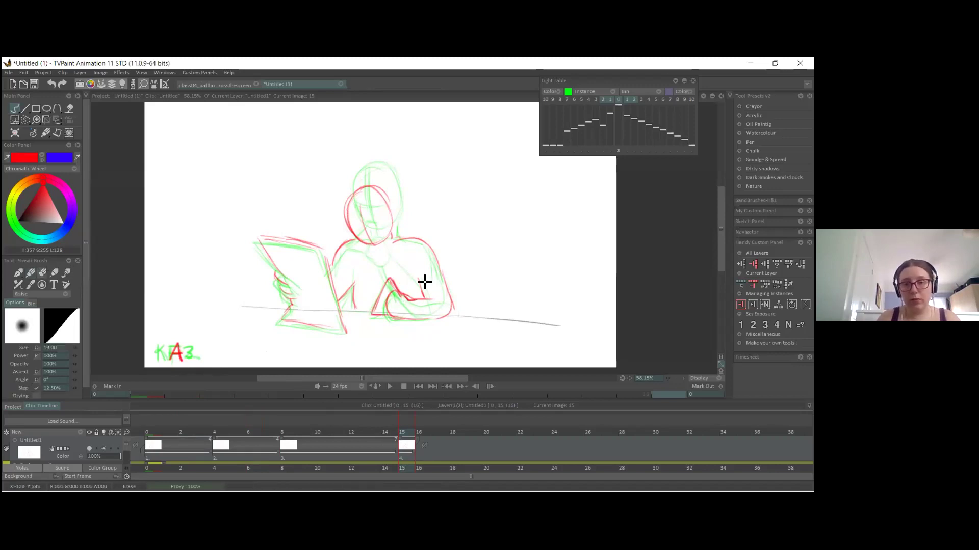
{"action": "key", "text": "e"}
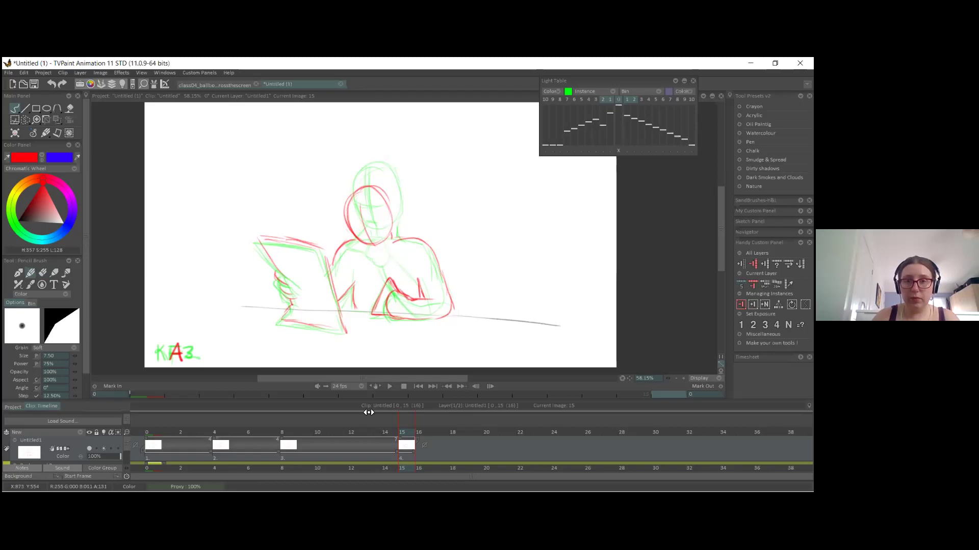
Step: Hold the fourth drawing through frame 17 and go to empty frame 18
{"action": "left_click_drag", "start_coordinate": [403, 458], "coordinate": [451, 454]}
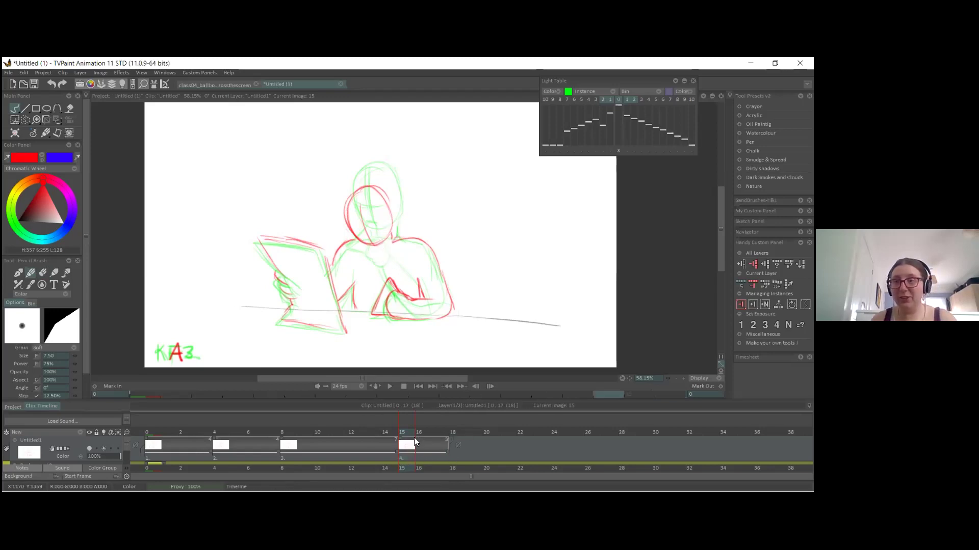
{"action": "left_click_drag", "start_coordinate": [403, 434], "coordinate": [445, 432]}
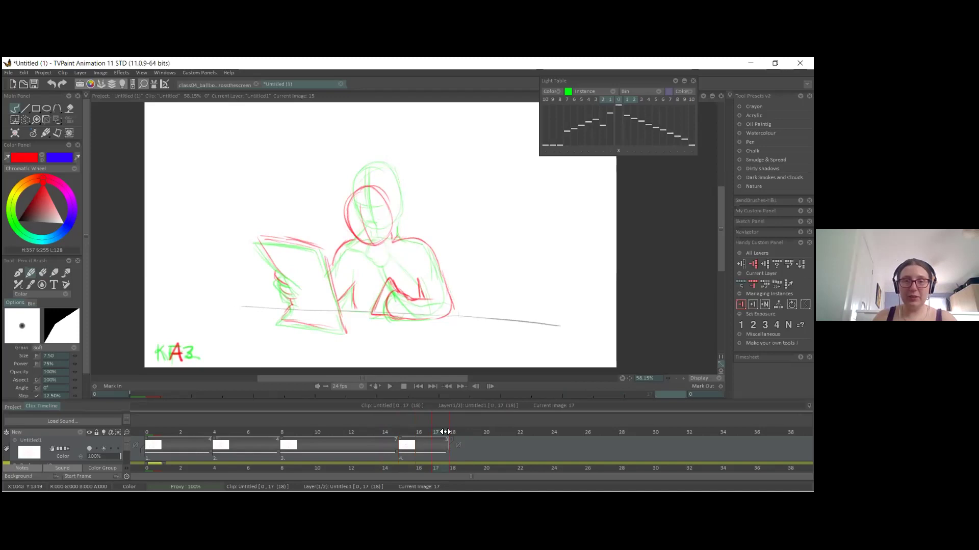
{"action": "left_click", "coordinate": [459, 433]}
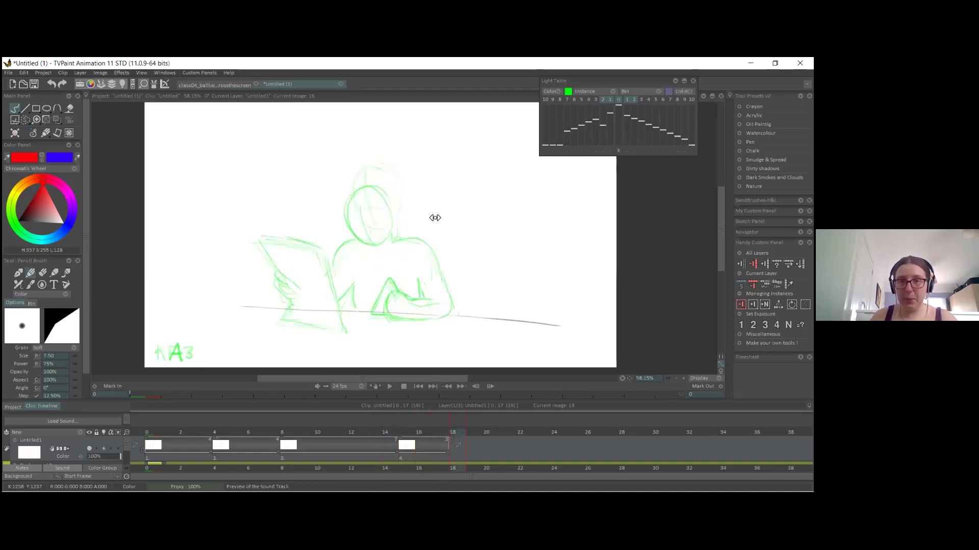
{"action": "left_click_drag", "start_coordinate": [437, 181], "coordinate": [452, 224]}
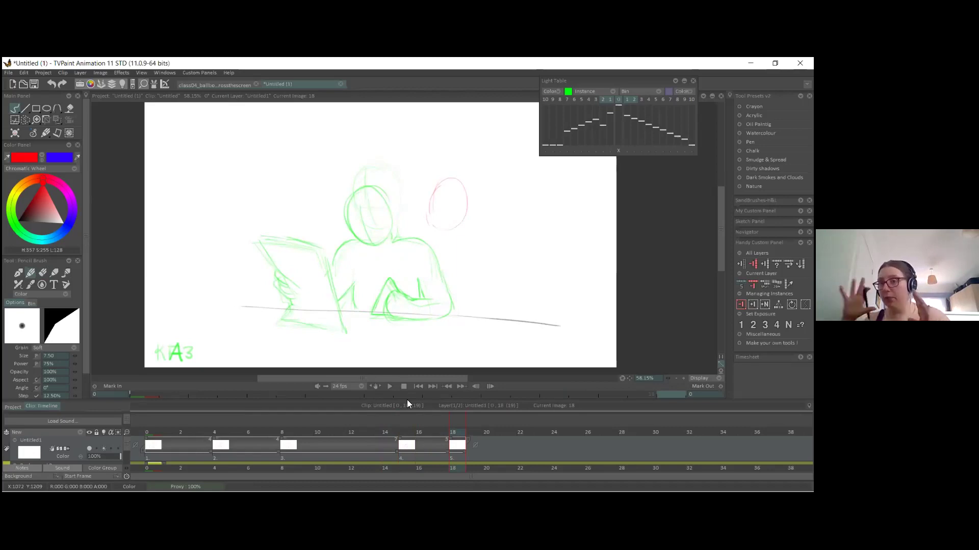
{"action": "mouse_move", "coordinate": [469, 180]}
{"action": "left_mouse_down"}
{"action": "mouse_move", "coordinate": [468, 220]}
{"action": "mouse_move", "coordinate": [452, 188]}
{"action": "mouse_move", "coordinate": [443, 231]}
{"action": "mouse_move", "coordinate": [448, 220]}
{"action": "mouse_move", "coordinate": [468, 209]}
{"action": "left_mouse_up"}
{"action": "key", "text": "ctrl+z"}
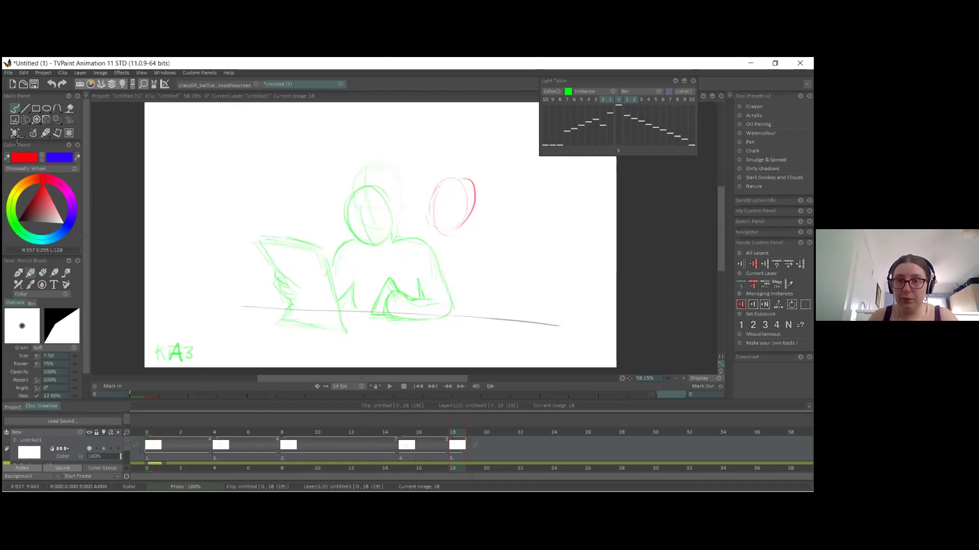
{"action": "key", "text": "BackSpace"}
Step: Sketch the next pose's slanted torso, shoulder line and bent arm resting on the table in red at frame 18
{"action": "left_click_drag", "start_coordinate": [399, 245], "coordinate": [345, 288]}
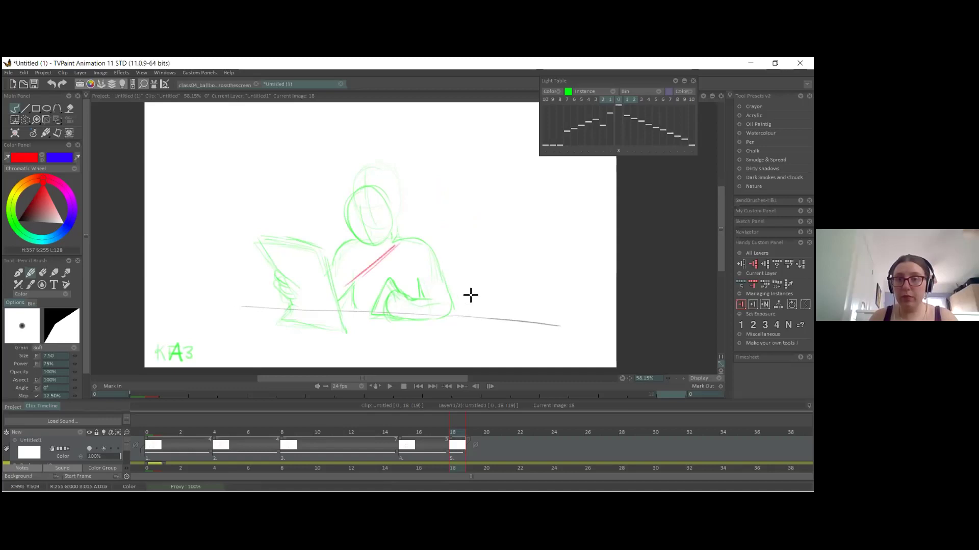
{"action": "left_click_drag", "start_coordinate": [474, 275], "coordinate": [470, 311]}
{"action": "left_click_drag", "start_coordinate": [396, 334], "coordinate": [416, 329]}
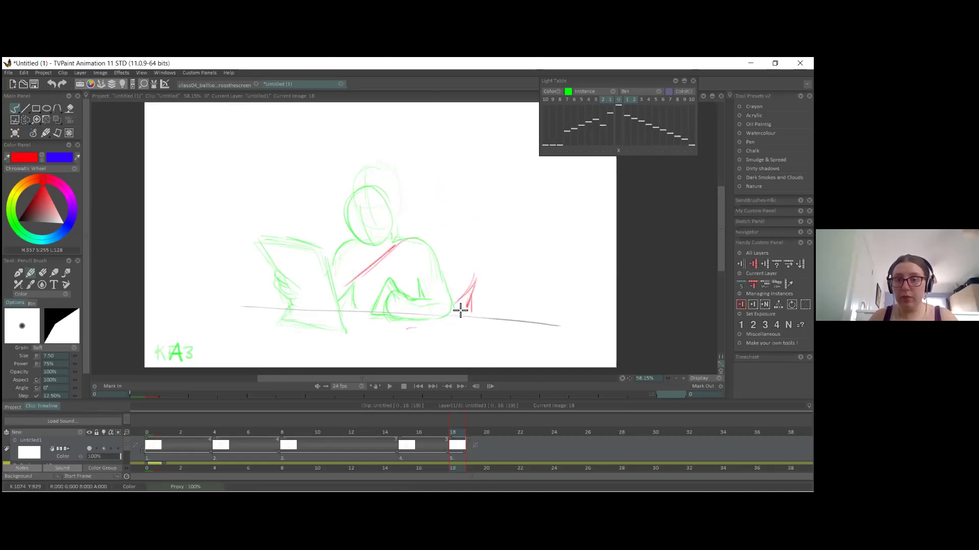
{"action": "mouse_move", "coordinate": [479, 266]}
{"action": "left_mouse_down"}
{"action": "mouse_move", "coordinate": [488, 299]}
{"action": "mouse_move", "coordinate": [462, 334]}
{"action": "left_mouse_up"}
{"action": "mouse_move", "coordinate": [395, 247]}
{"action": "left_mouse_down"}
{"action": "mouse_move", "coordinate": [464, 231]}
{"action": "mouse_move", "coordinate": [479, 264]}
{"action": "left_mouse_up"}
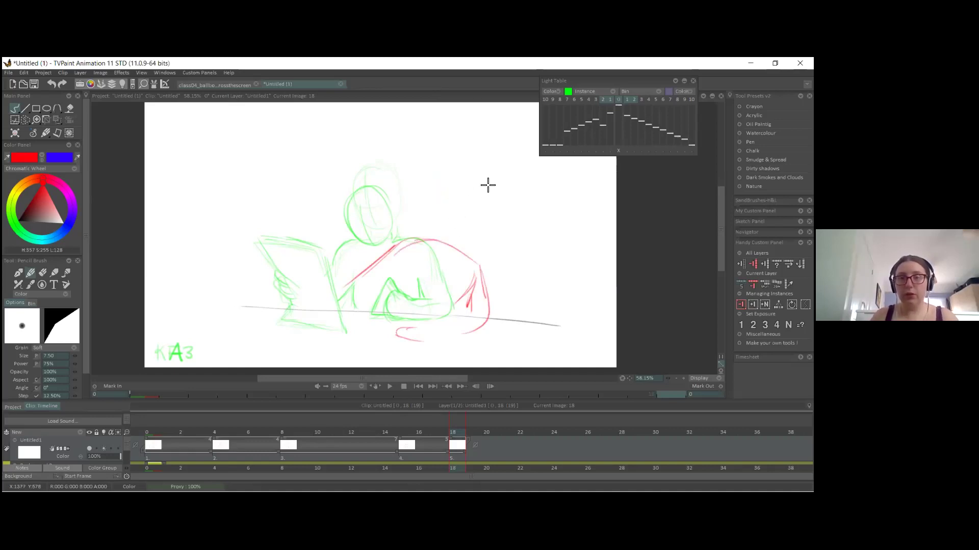
Step: Rough in the head pulled far back from the sheet, with a curved line of action running down to the table
{"action": "left_click_drag", "start_coordinate": [491, 182], "coordinate": [499, 227]}
{"action": "left_click_drag", "start_coordinate": [464, 195], "coordinate": [461, 220]}
{"action": "left_click_drag", "start_coordinate": [452, 233], "coordinate": [433, 238]}
{"action": "left_click_drag", "start_coordinate": [461, 195], "coordinate": [499, 187]}
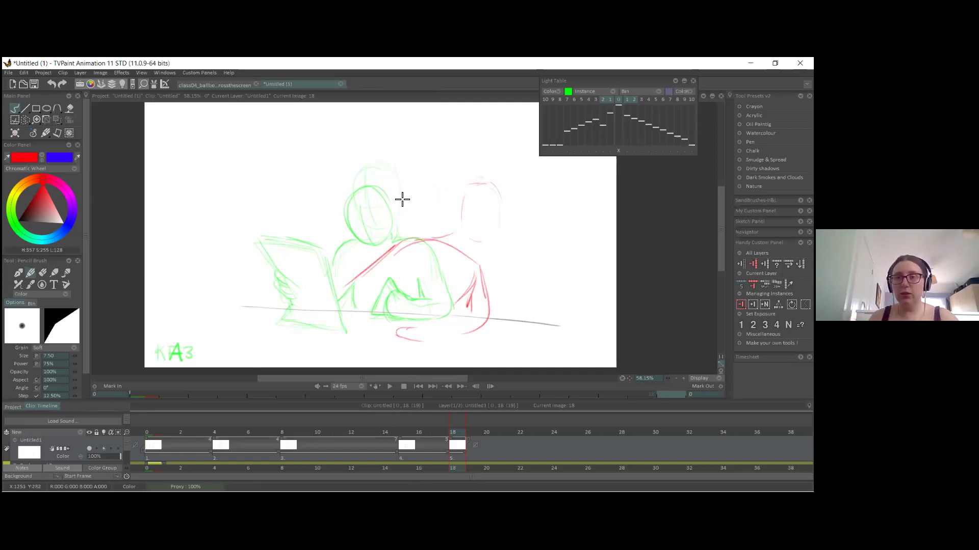
{"action": "left_click_drag", "start_coordinate": [483, 218], "coordinate": [430, 283]}
{"action": "mouse_move", "coordinate": [499, 168]}
{"action": "left_mouse_down"}
{"action": "mouse_move", "coordinate": [467, 255]}
{"action": "mouse_move", "coordinate": [335, 342]}
{"action": "left_mouse_up"}
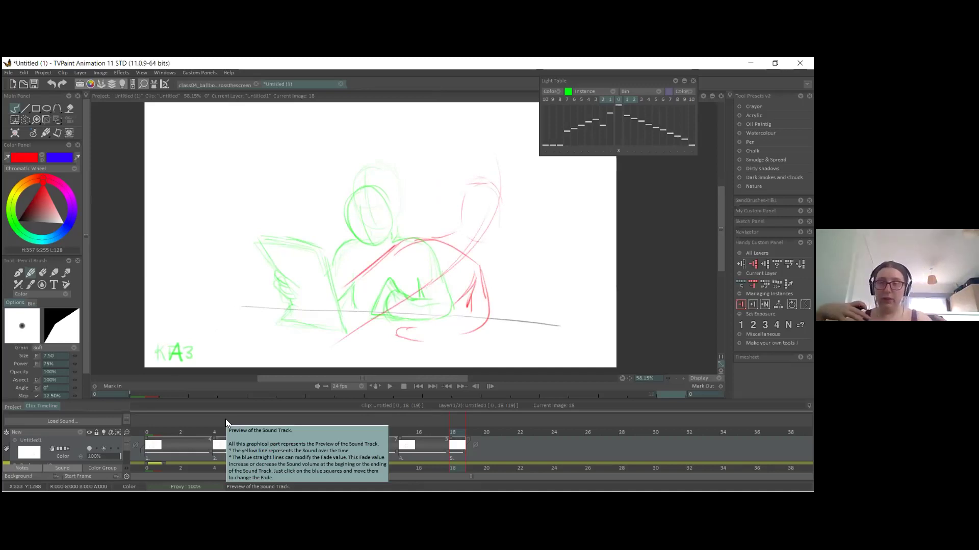
Step: Strengthen the pulled-back head's crown and outer contour, and connect its neck to the shoulder
{"action": "left_click_drag", "start_coordinate": [502, 201], "coordinate": [477, 254]}
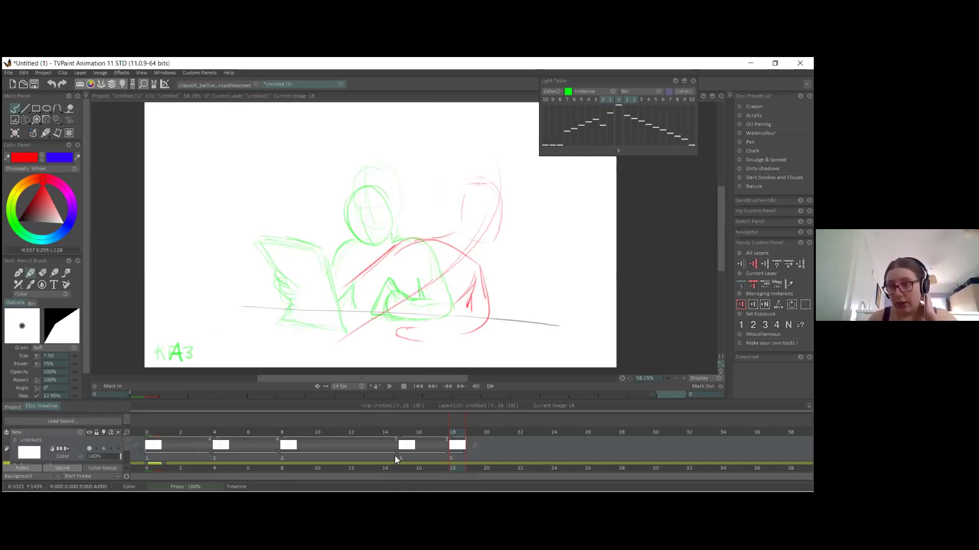
{"action": "left_click_drag", "start_coordinate": [468, 184], "coordinate": [497, 187]}
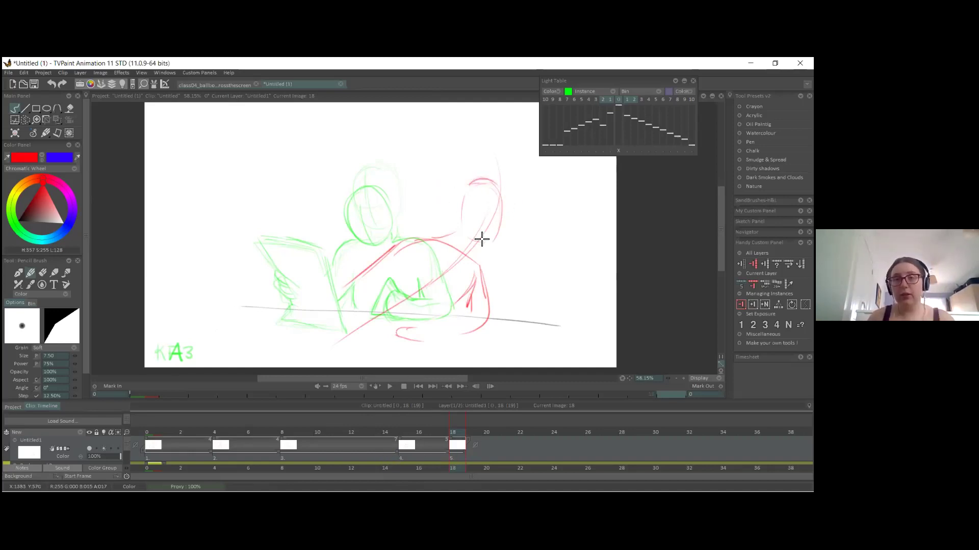
{"action": "left_click_drag", "start_coordinate": [481, 244], "coordinate": [469, 256]}
{"action": "left_click_drag", "start_coordinate": [472, 259], "coordinate": [485, 268]}
Step: Sketch the forearms with both hands resting on the table and the sheet lying flat under the outstretched hand
{"action": "left_click_drag", "start_coordinate": [344, 287], "coordinate": [304, 304]}
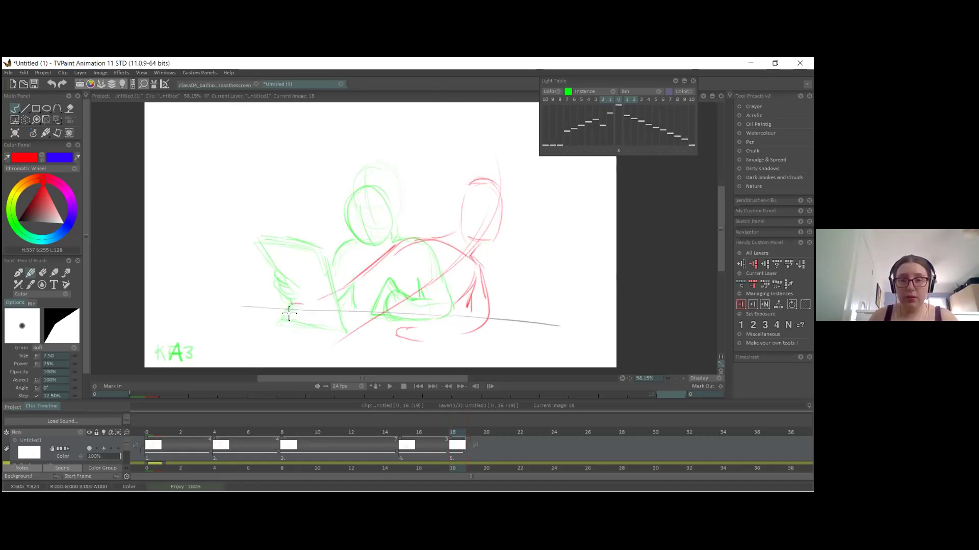
{"action": "left_click_drag", "start_coordinate": [239, 332], "coordinate": [271, 317]}
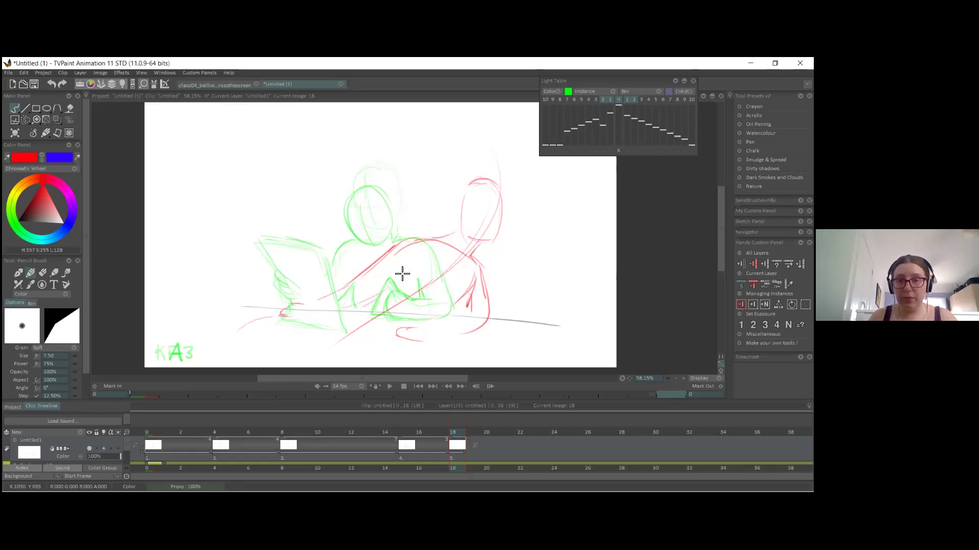
{"action": "mouse_move", "coordinate": [463, 300]}
{"action": "left_mouse_down"}
{"action": "mouse_move", "coordinate": [412, 328]}
{"action": "mouse_move", "coordinate": [469, 311]}
{"action": "left_mouse_up"}
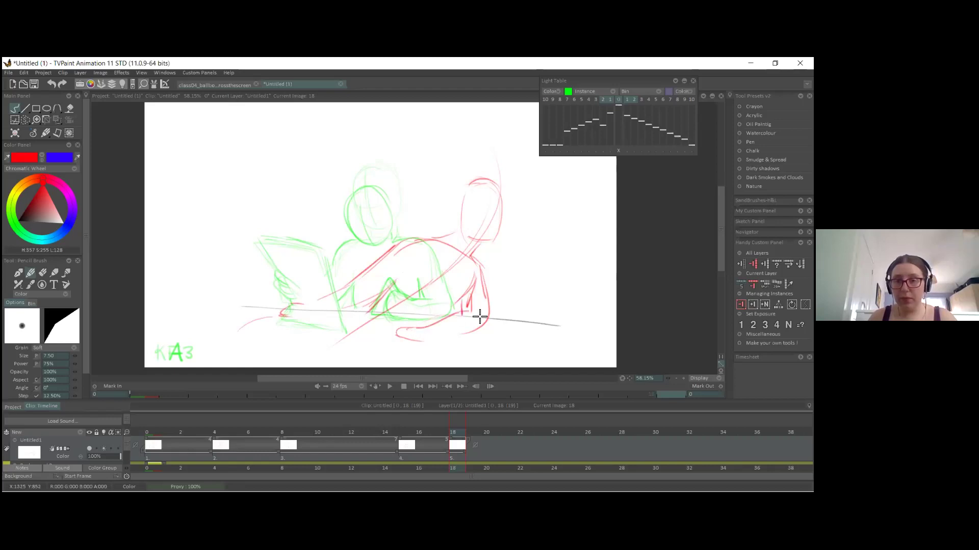
{"action": "left_click_drag", "start_coordinate": [395, 334], "coordinate": [385, 340]}
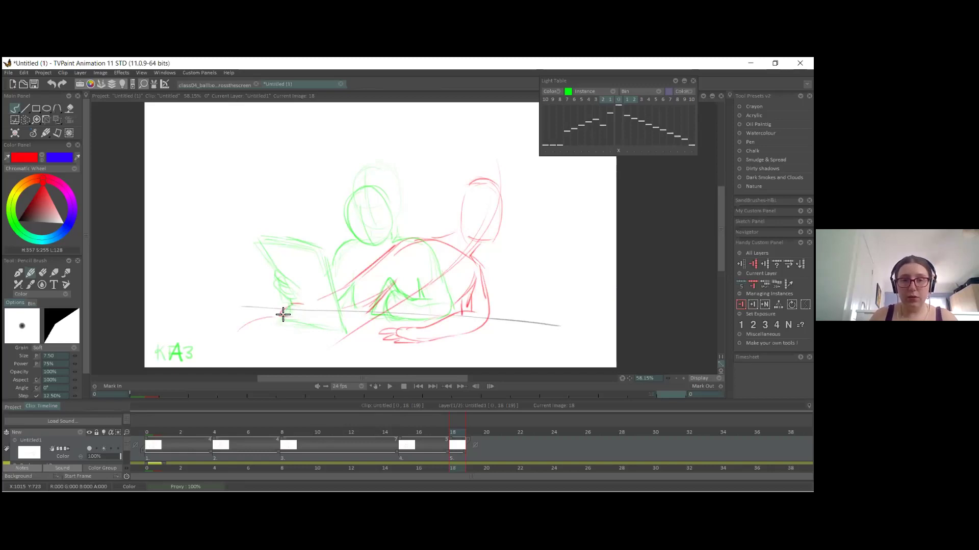
{"action": "mouse_move", "coordinate": [300, 311]}
{"action": "left_mouse_down"}
{"action": "mouse_move", "coordinate": [259, 322]}
{"action": "mouse_move", "coordinate": [348, 331]}
{"action": "left_mouse_up"}
{"action": "left_click_drag", "start_coordinate": [284, 337], "coordinate": [356, 337]}
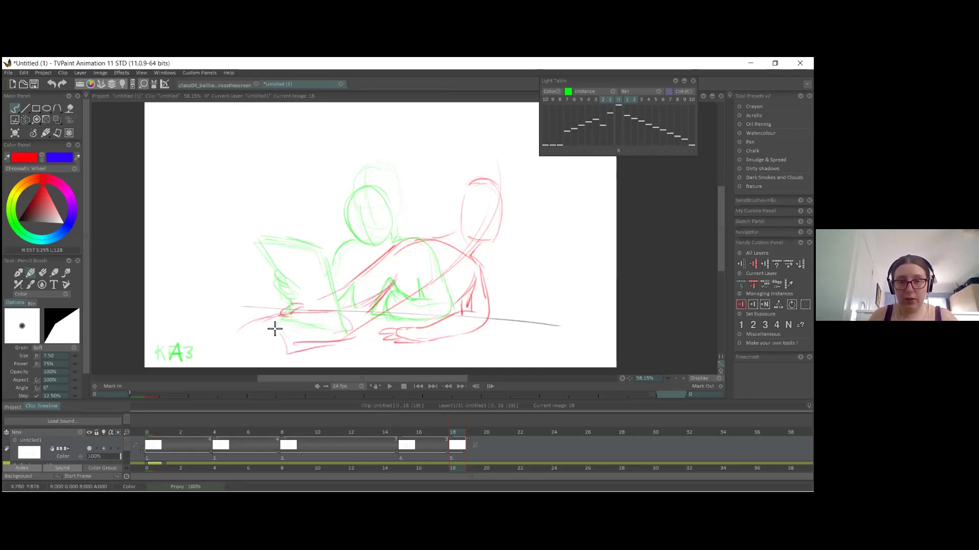
{"action": "mouse_move", "coordinate": [250, 315]}
{"action": "left_mouse_down"}
{"action": "mouse_move", "coordinate": [280, 301]}
{"action": "mouse_move", "coordinate": [281, 334]}
{"action": "mouse_move", "coordinate": [241, 329]}
{"action": "left_mouse_up"}
Step: Erase the curved line of action through the torso and reinforce the head and neck contours with the pencil
{"action": "key", "text": "e"}
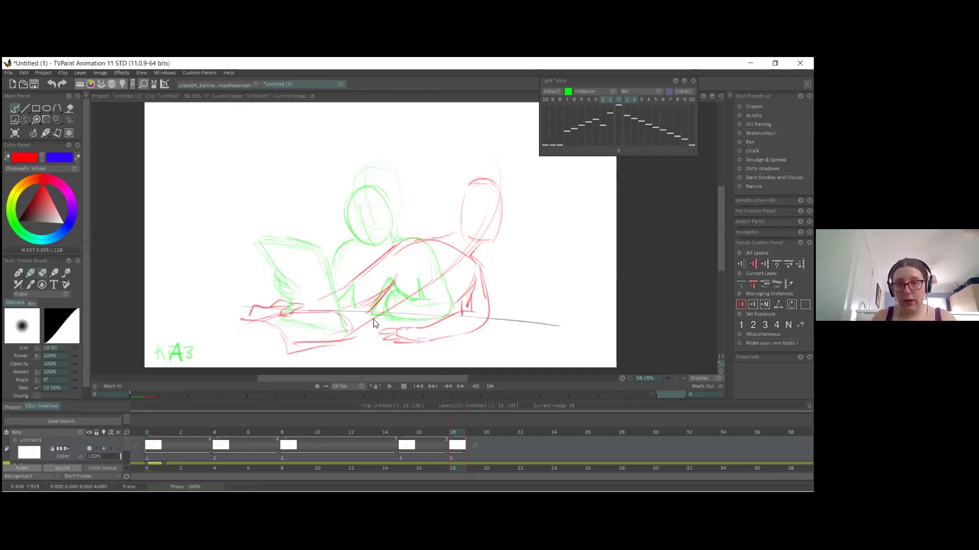
{"action": "left_click_drag", "start_coordinate": [363, 321], "coordinate": [461, 255]}
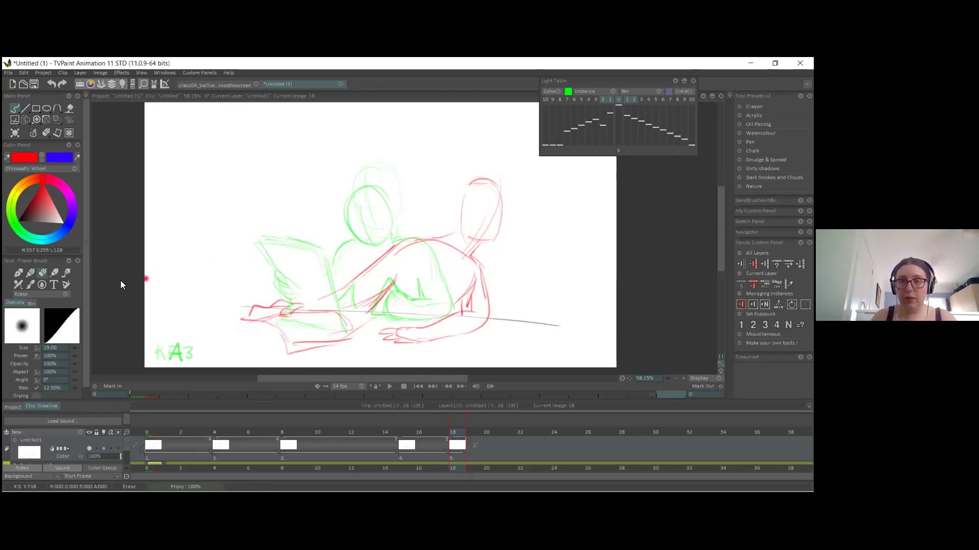
{"action": "left_click", "coordinate": [30, 273]}
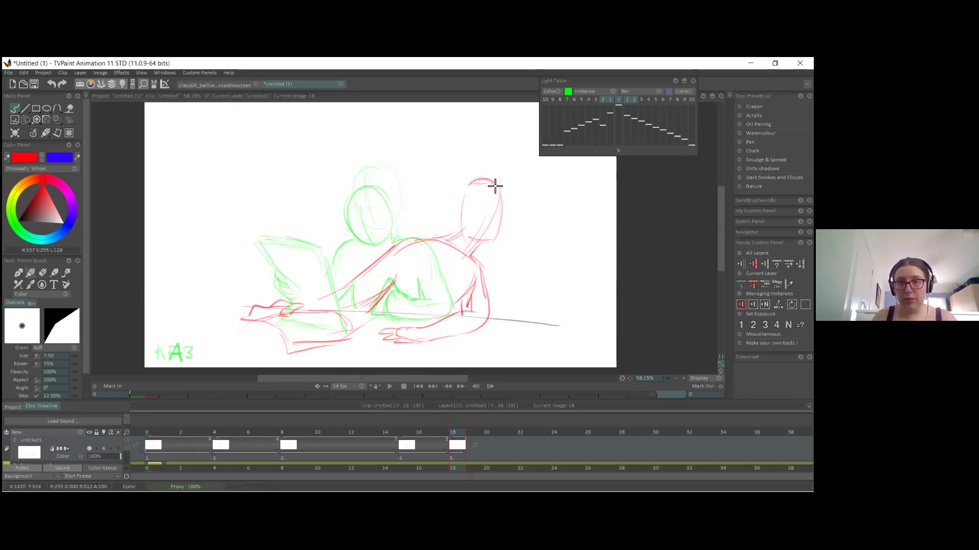
{"action": "left_click_drag", "start_coordinate": [495, 186], "coordinate": [502, 213]}
Step: Skew the frame 18 drawing with the Perspective transform so its upper part leans further away from the sheet
{"action": "left_click", "coordinate": [57, 120]}
{"action": "left_click", "coordinate": [90, 142]}
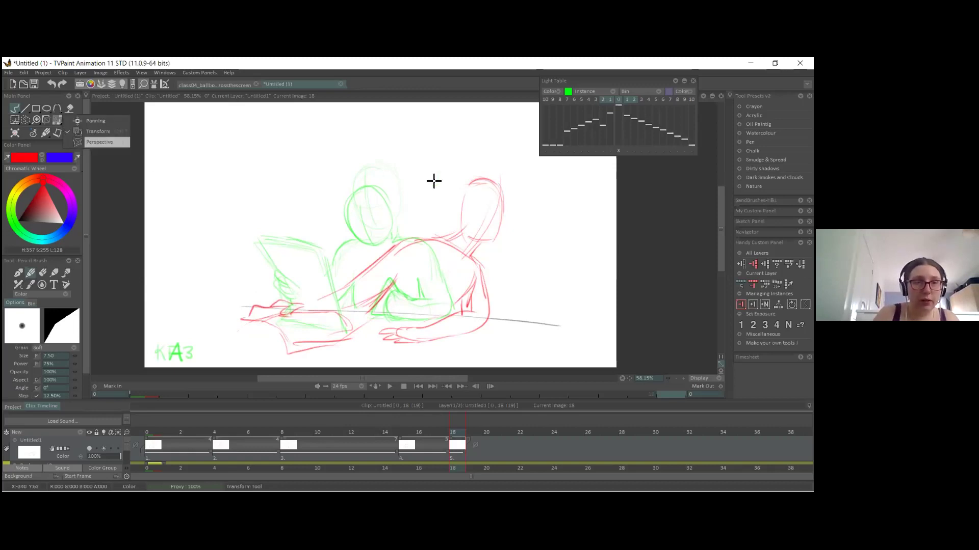
{"action": "left_click", "coordinate": [493, 194]}
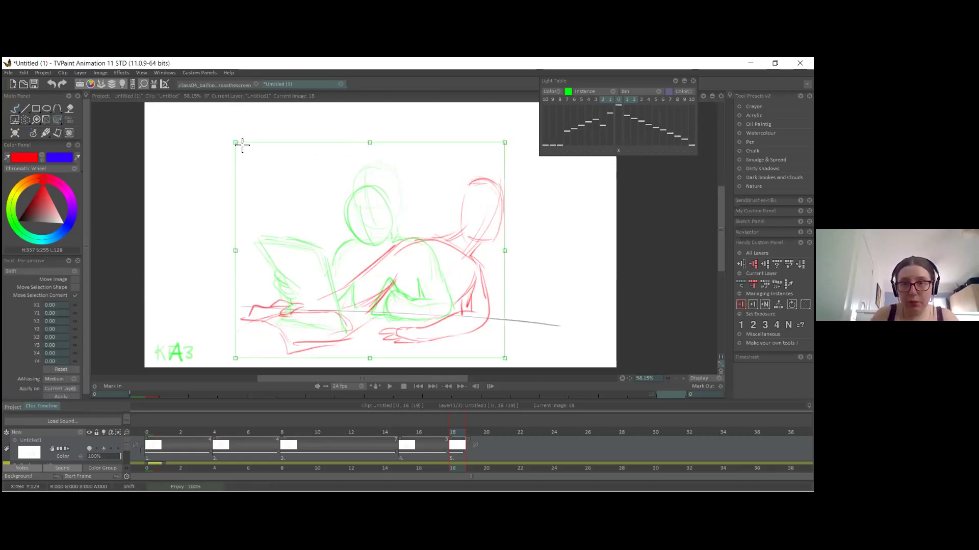
{"action": "left_click_drag", "start_coordinate": [505, 141], "coordinate": [506, 142]}
{"action": "left_click_drag", "start_coordinate": [525, 253], "coordinate": [533, 245]}
{"action": "left_click_drag", "start_coordinate": [527, 356], "coordinate": [510, 359]}
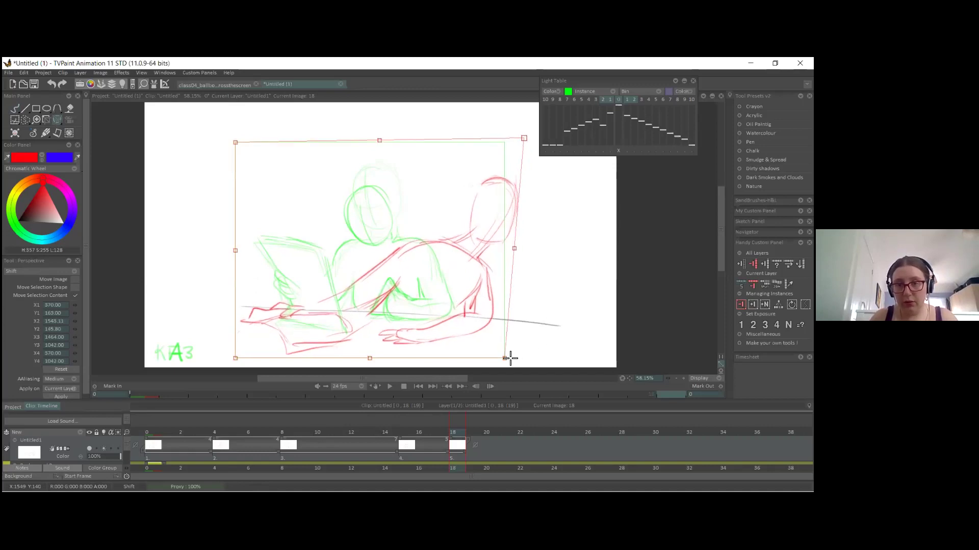
{"action": "left_click_drag", "start_coordinate": [515, 248], "coordinate": [531, 243]}
{"action": "left_click_drag", "start_coordinate": [387, 138], "coordinate": [411, 140]}
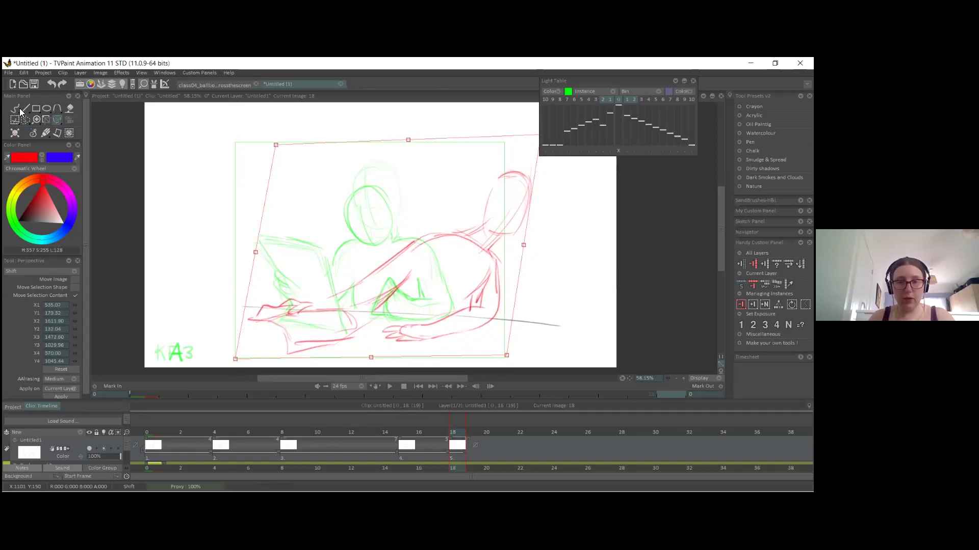
Step: Finish skewing the frame 18 recoil pose with Perspective, and clean up its head, neck and arm contours with eraser and pencil
{"action": "left_click_drag", "start_coordinate": [481, 201], "coordinate": [484, 201]}
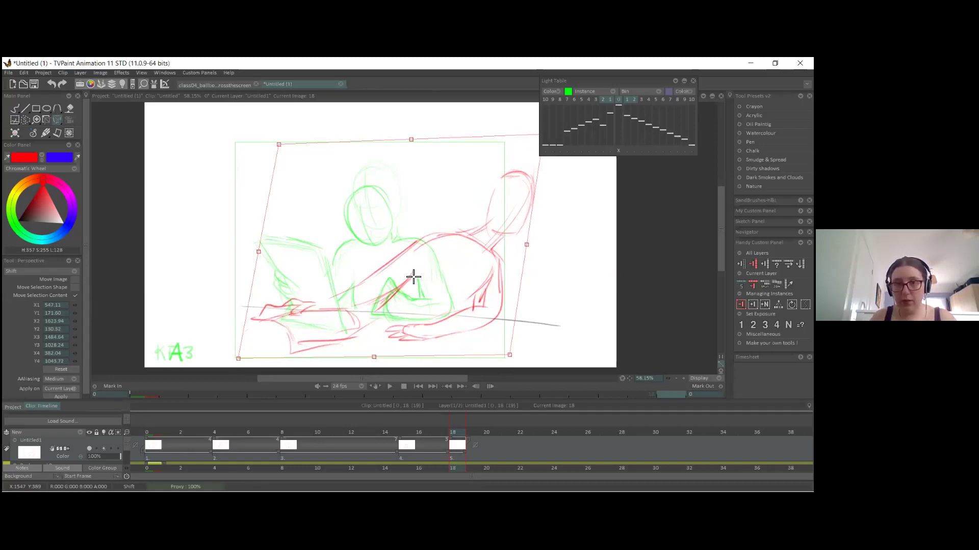
{"action": "key", "text": "Return"}
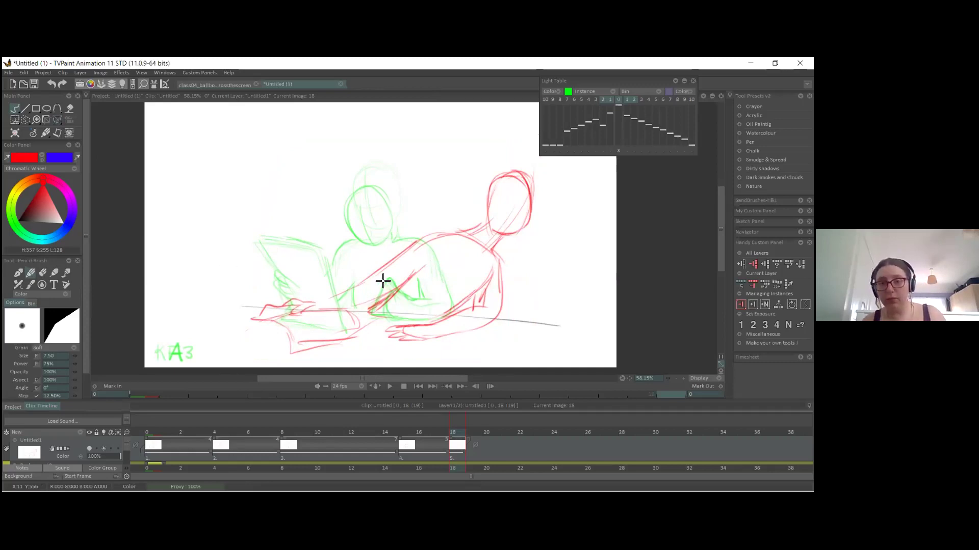
{"action": "key", "text": "ctrl+z"}
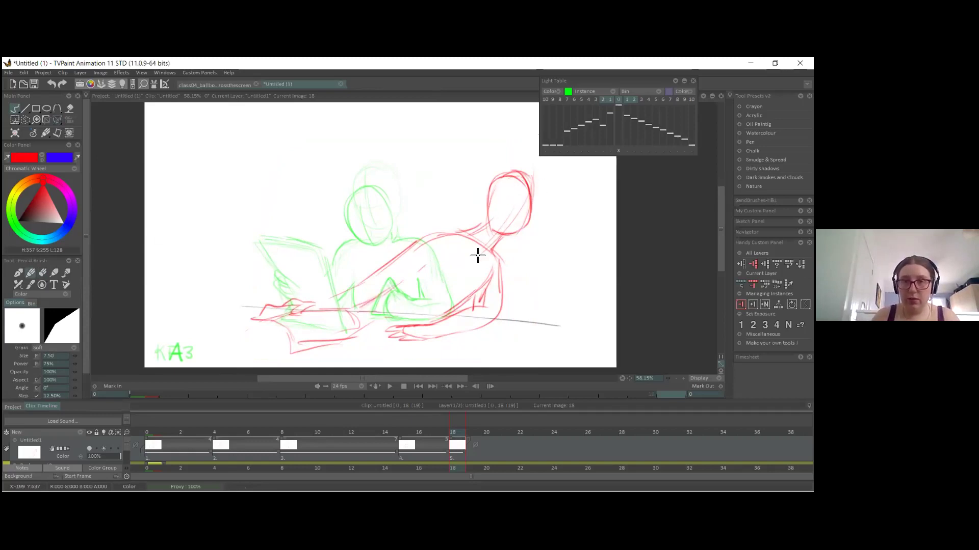
{"action": "key", "text": "e"}
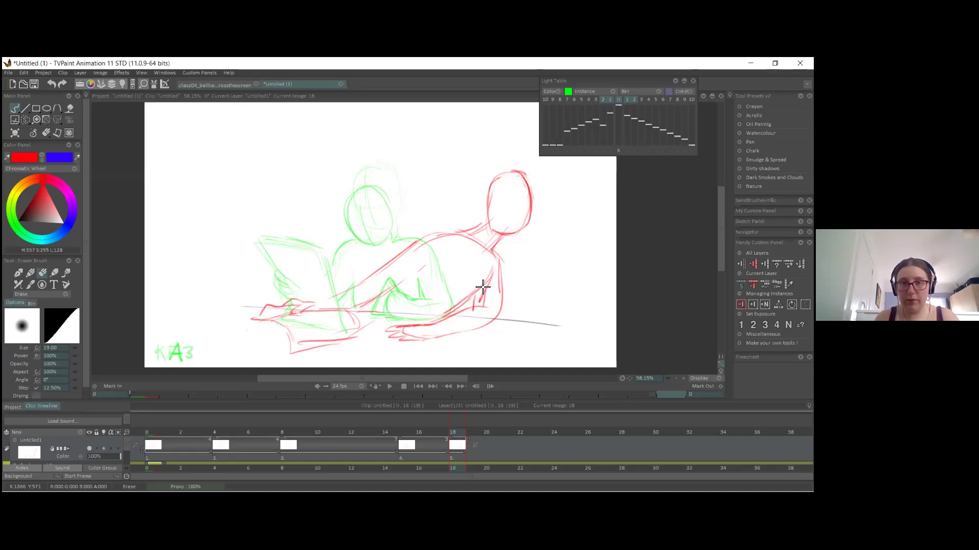
{"action": "key", "text": "n"}
{"action": "left_click_drag", "start_coordinate": [427, 264], "coordinate": [378, 296]}
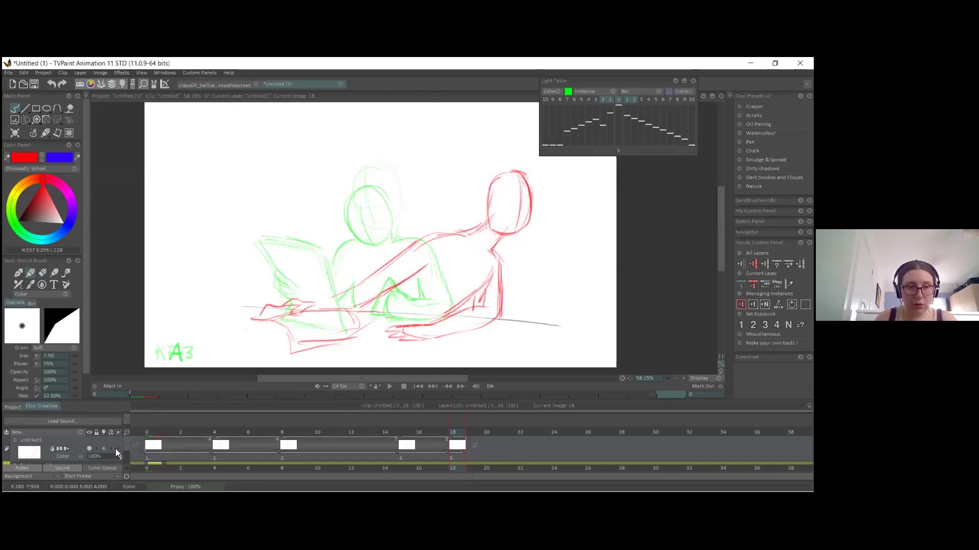
Step: Set the frame 18 drawing's exposure to 4 frames
{"action": "key", "text": "4"}
{"action": "key", "text": "Return"}
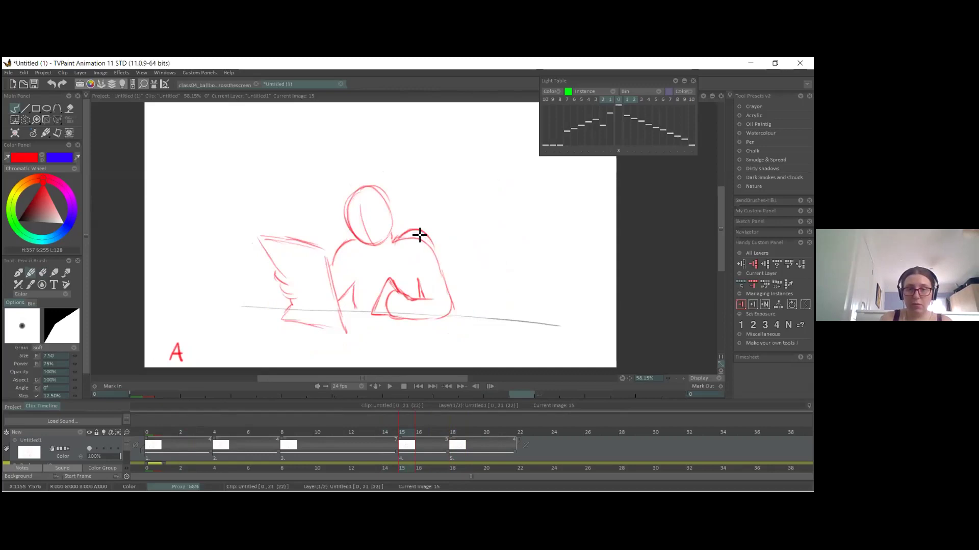
Step: Redraw both shoulders higher beside the head in the frame 15 anticipation drawing and erase the old shoulder lines
{"action": "left_click_drag", "start_coordinate": [415, 235], "coordinate": [395, 236]}
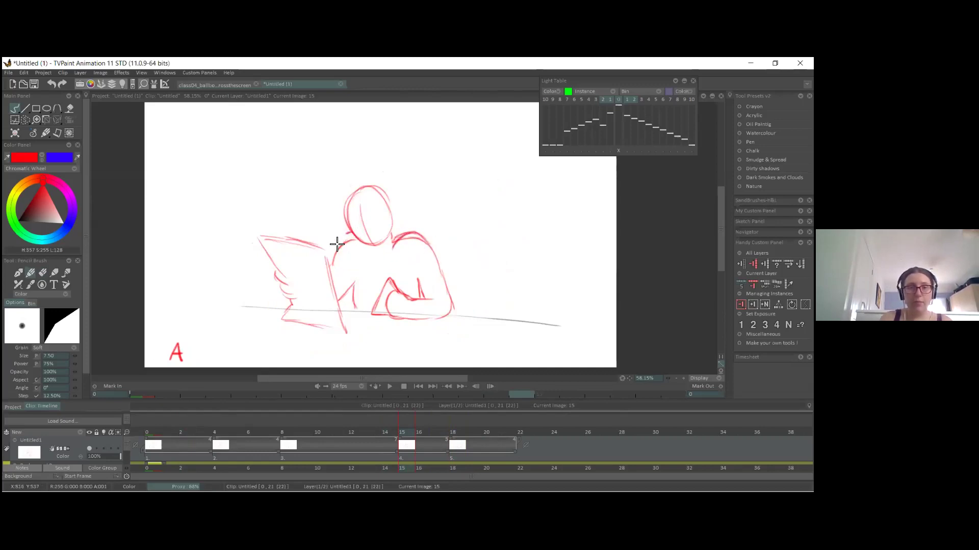
{"action": "key", "text": "e"}
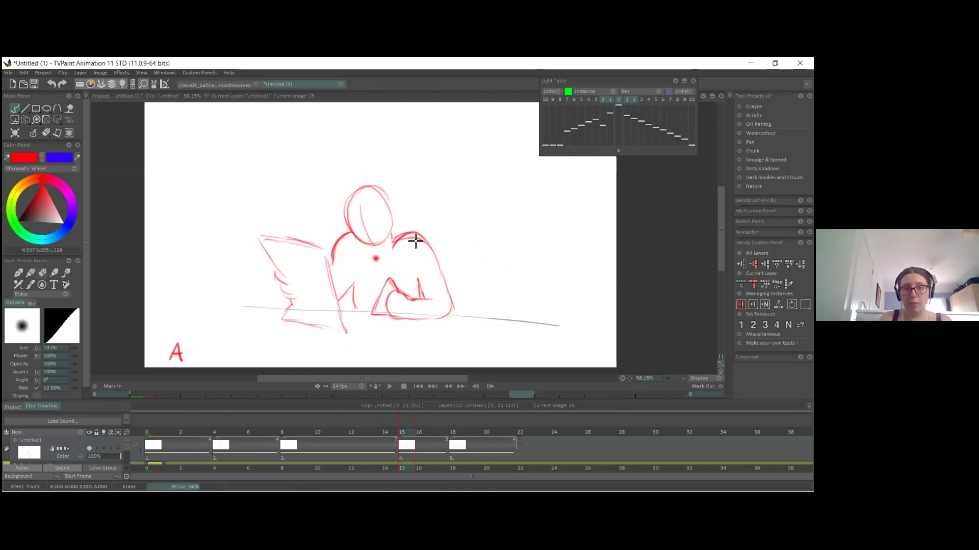
{"action": "mouse_move", "coordinate": [408, 240]}
{"action": "left_mouse_down"}
{"action": "mouse_move", "coordinate": [389, 251]}
{"action": "mouse_move", "coordinate": [422, 247]}
{"action": "left_mouse_up"}
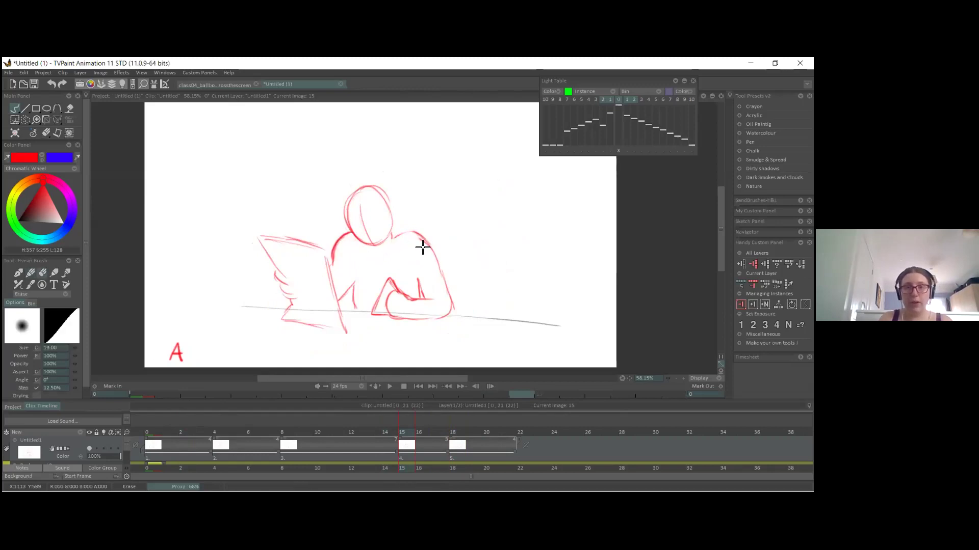
{"action": "left_click", "coordinate": [31, 273]}
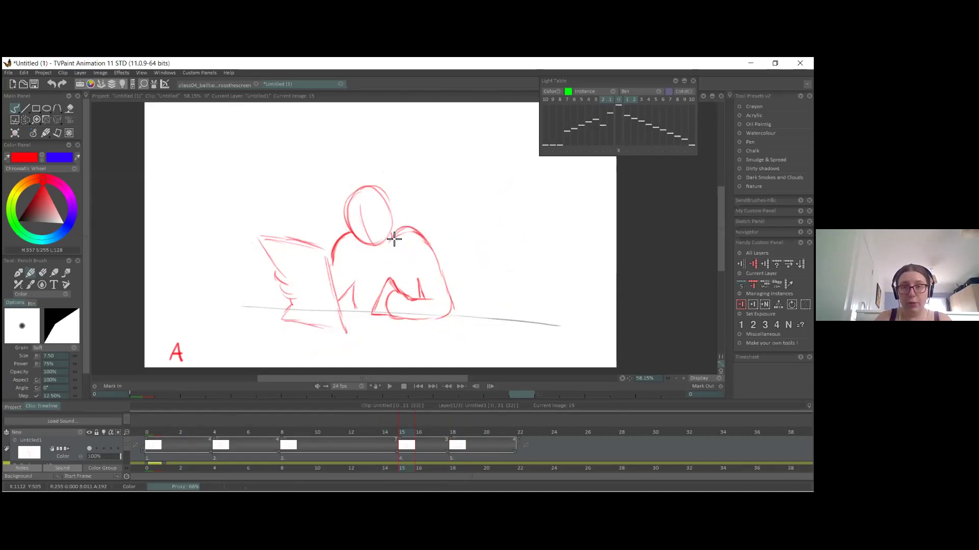
{"action": "key", "text": "e"}
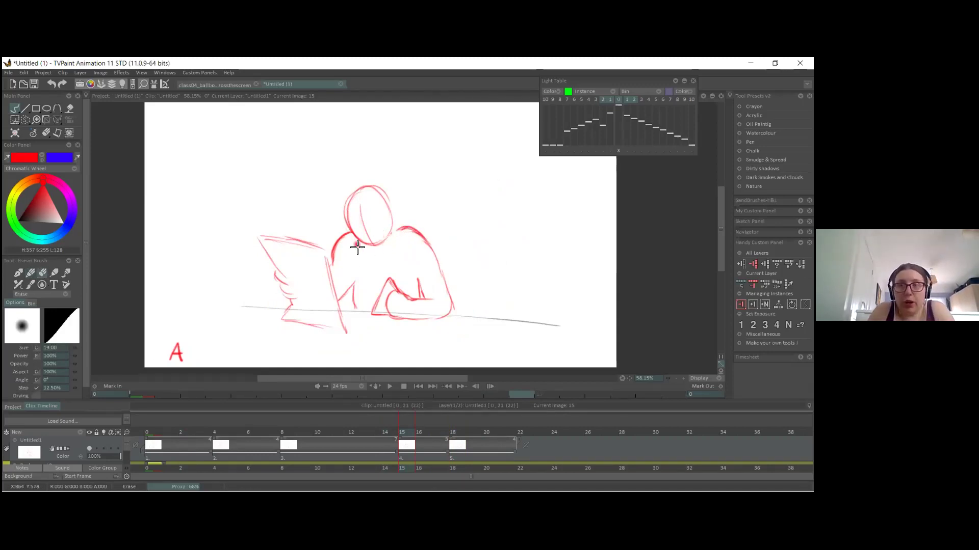
{"action": "left_click", "coordinate": [30, 272]}
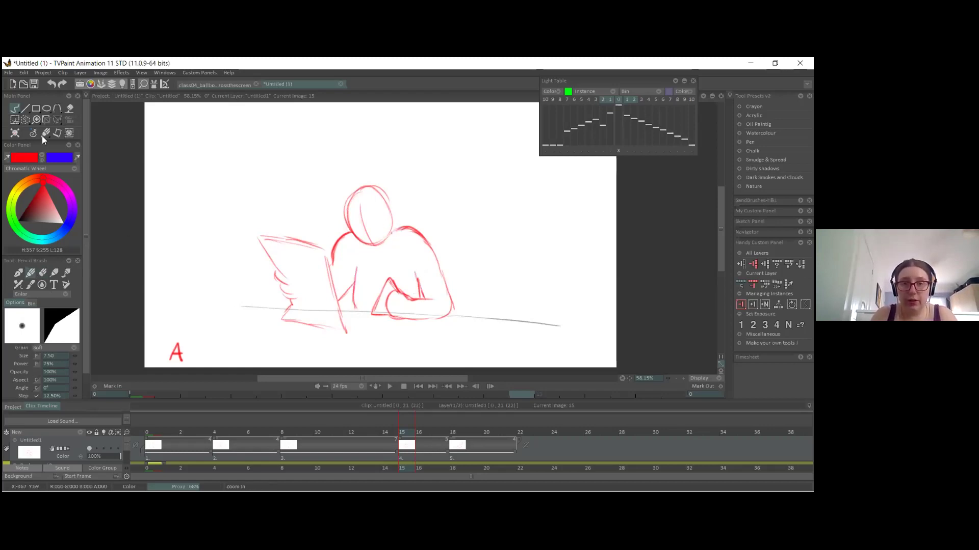
Step: Select the anticipation pose's head with a freehand selection and move it slightly down and right between the raised shoulders
{"action": "mouse_move", "coordinate": [366, 176]}
{"action": "left_mouse_down"}
{"action": "mouse_move", "coordinate": [347, 224]}
{"action": "mouse_move", "coordinate": [385, 252]}
{"action": "mouse_move", "coordinate": [397, 227]}
{"action": "mouse_move", "coordinate": [383, 176]}
{"action": "left_mouse_up"}
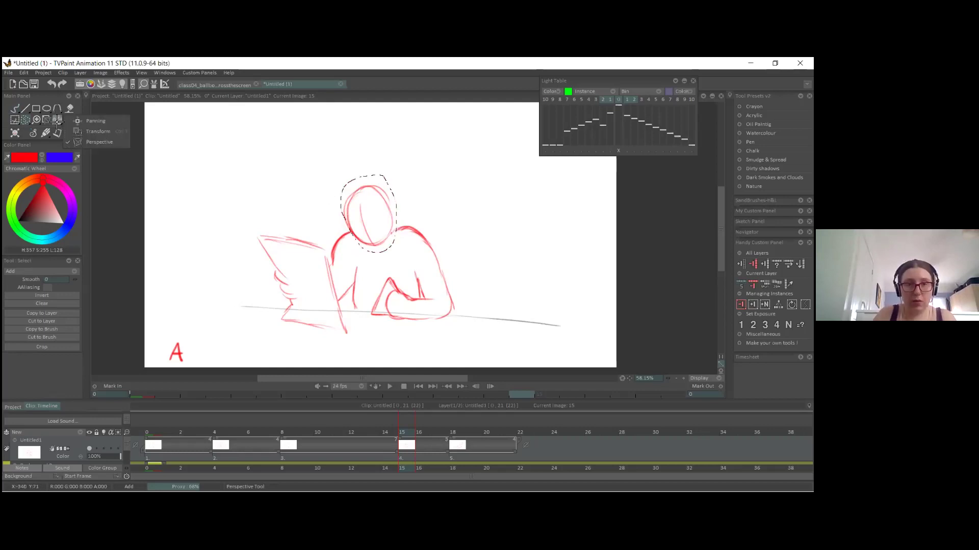
{"action": "left_click", "coordinate": [71, 134]}
{"action": "left_click", "coordinate": [58, 121]}
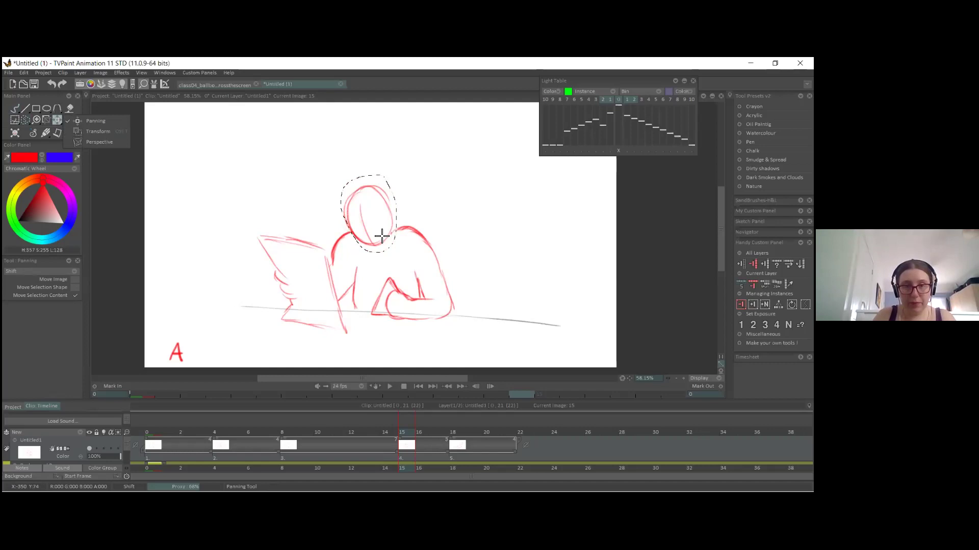
{"action": "key", "text": "ctrl+t"}
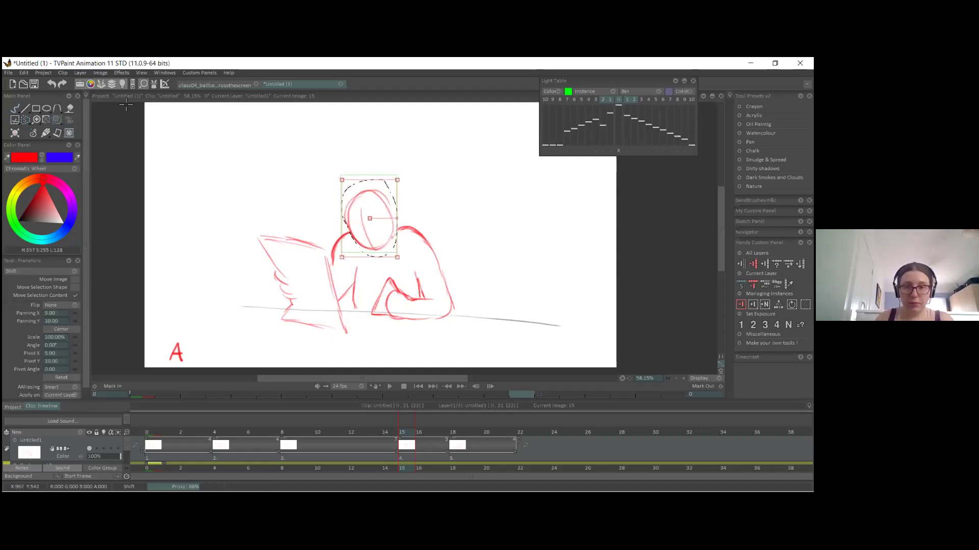
{"action": "left_click_drag", "start_coordinate": [382, 235], "coordinate": [384, 237]}
{"action": "key", "text": "Return"}
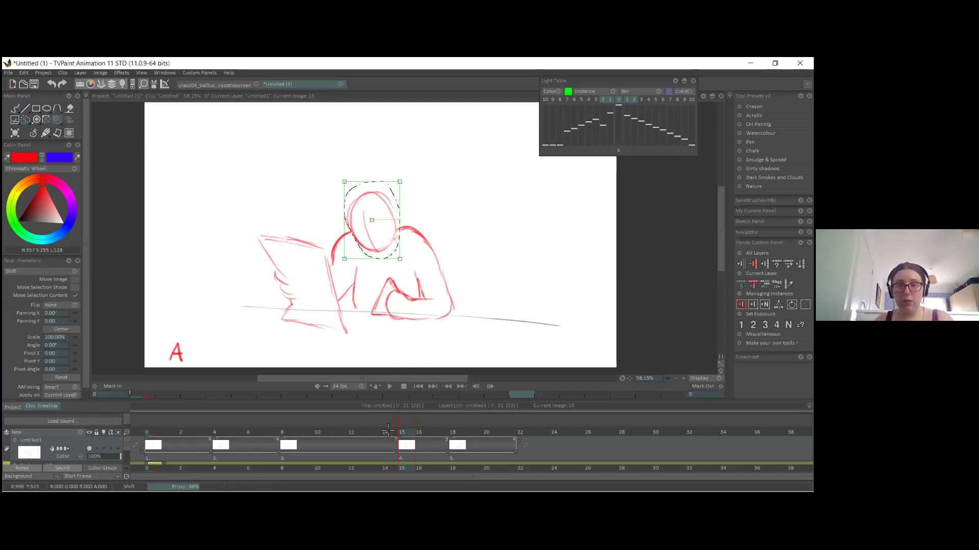
{"action": "key", "text": "b"}
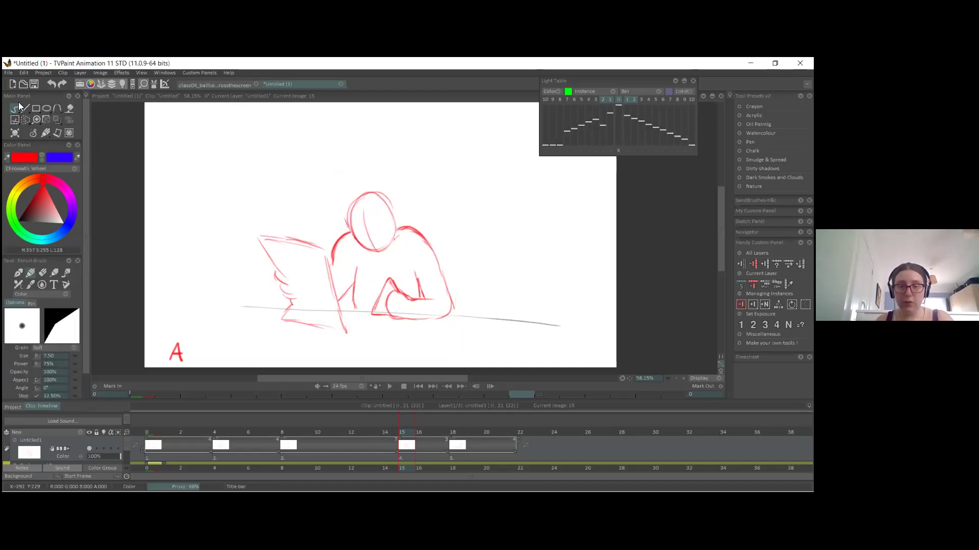
Step: Letter "Reaction / KF4" in the lower-left corner of the frame 18 drawing
{"action": "key", "text": "Right"}
{"action": "left_click_drag", "start_coordinate": [161, 343], "coordinate": [160, 358]}
{"action": "key", "text": "ctrl+z"}
{"action": "mouse_move", "coordinate": [160, 345]}
{"action": "left_mouse_down"}
{"action": "mouse_move", "coordinate": [169, 358]}
{"action": "mouse_move", "coordinate": [223, 350]}
{"action": "left_mouse_up"}
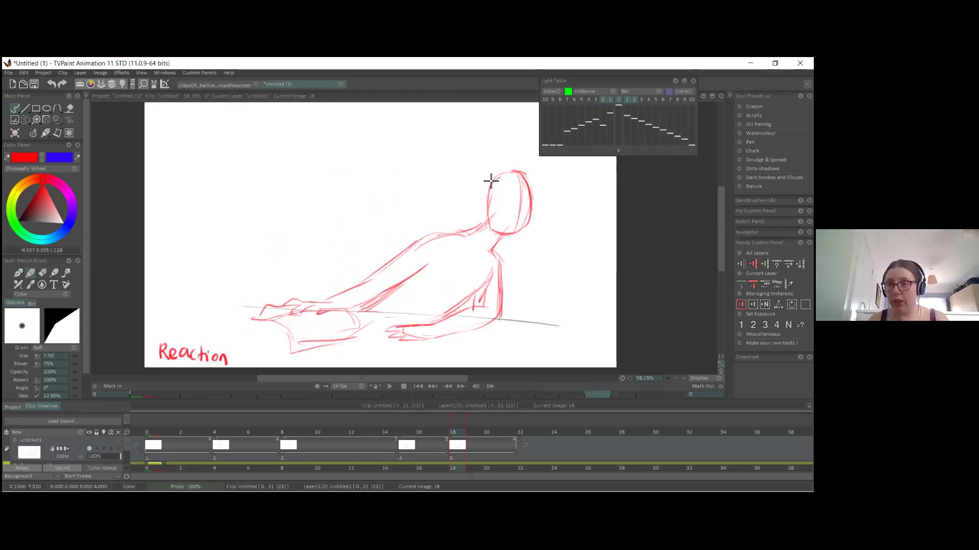
{"action": "mouse_move", "coordinate": [245, 350]}
{"action": "left_mouse_down"}
{"action": "mouse_move", "coordinate": [238, 363]}
{"action": "mouse_move", "coordinate": [272, 351]}
{"action": "left_mouse_up"}
{"action": "left_click_drag", "start_coordinate": [264, 355], "coordinate": [282, 356]}
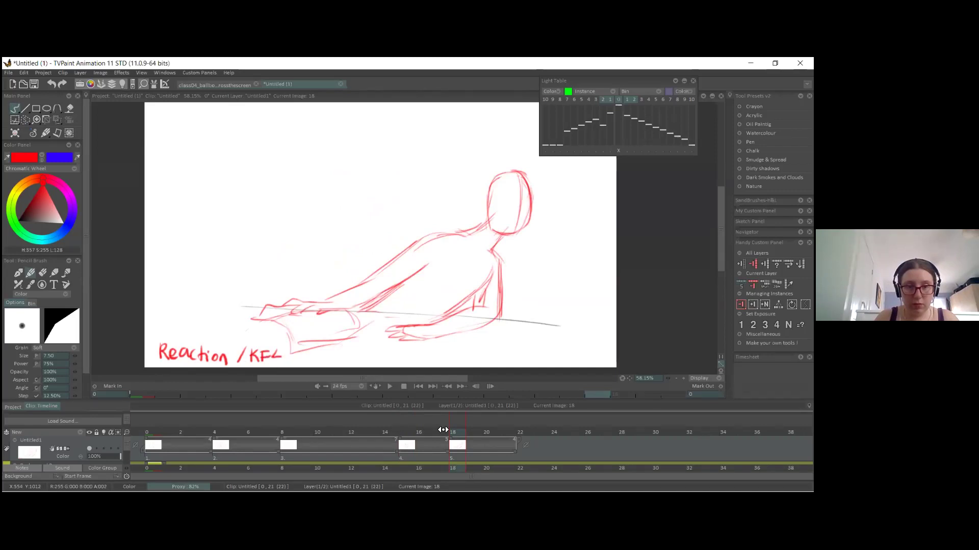
Step: Turn on the layer's light table and flip between frames 17 and 18 to compare the anticipation with the reaction pose
{"action": "mouse_move", "coordinate": [205, 437]}
{"action": "left_mouse_down"}
{"action": "mouse_move", "coordinate": [470, 406]}
{"action": "mouse_move", "coordinate": [453, 406]}
{"action": "left_mouse_up"}
{"action": "left_click", "coordinate": [103, 449]}
{"action": "left_click", "coordinate": [603, 102]}
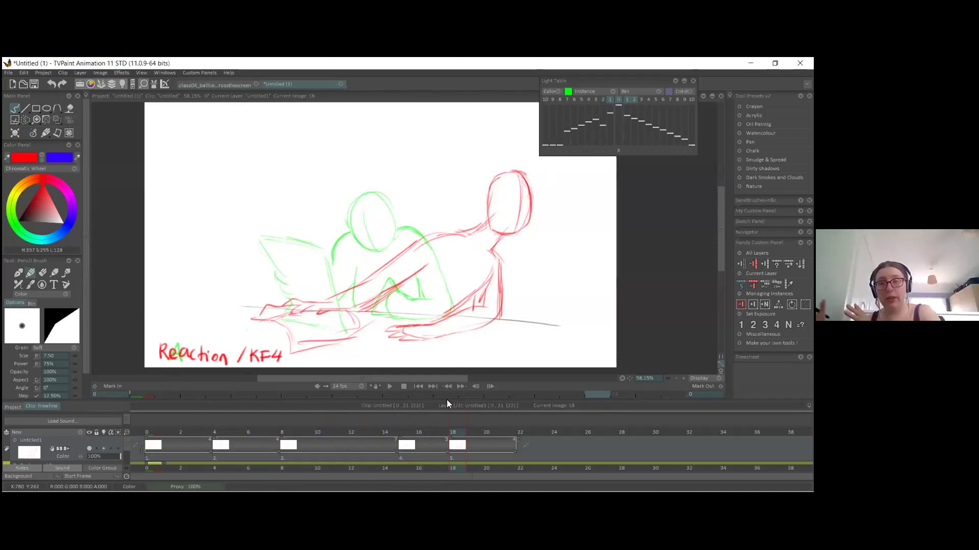
{"action": "left_click", "coordinate": [436, 432]}
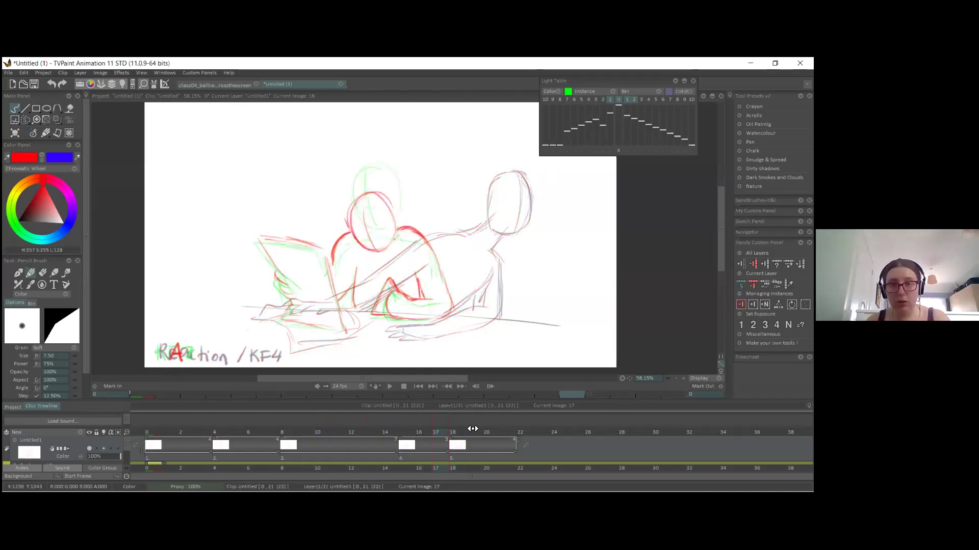
{"action": "key", "text": "Left"}
{"action": "key", "text": "Right"}
{"action": "key", "text": "Right"}
{"action": "key", "text": "Right"}
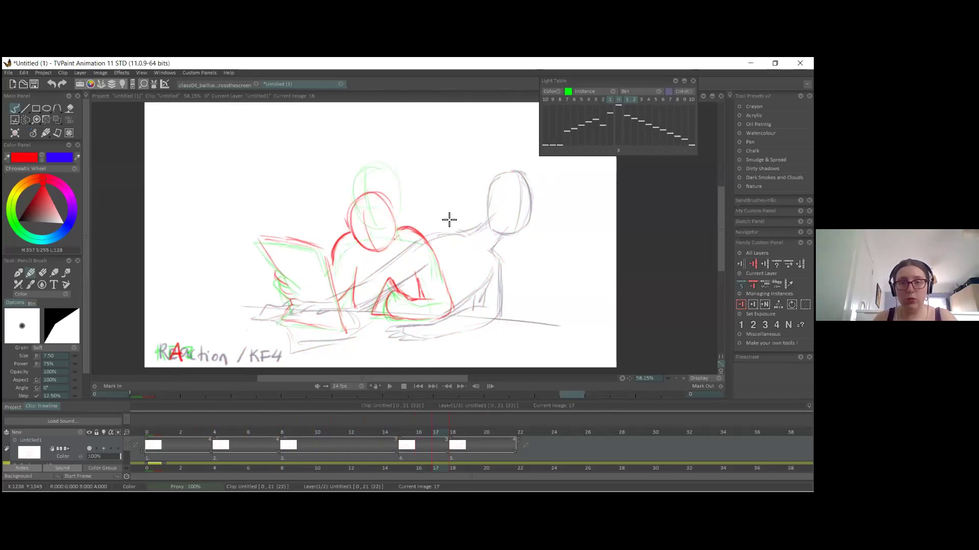
{"action": "left_click_drag", "start_coordinate": [424, 236], "coordinate": [467, 234]}
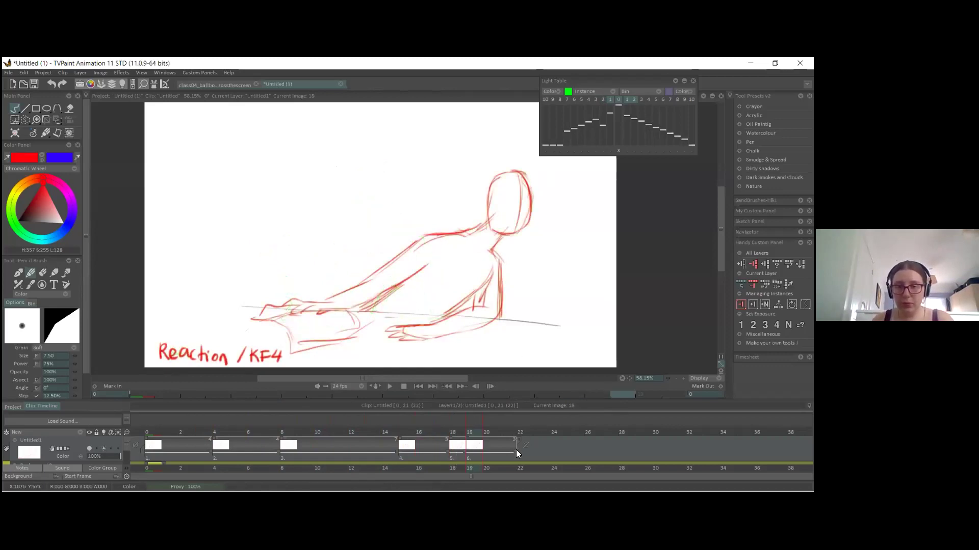
{"action": "key", "text": "ctrl+z"}
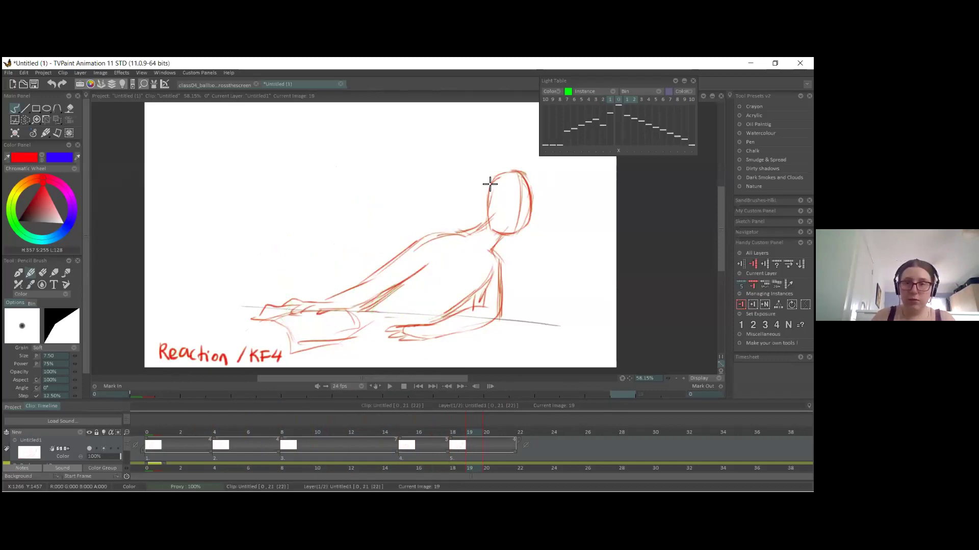
{"action": "key", "text": "ctrl+z"}
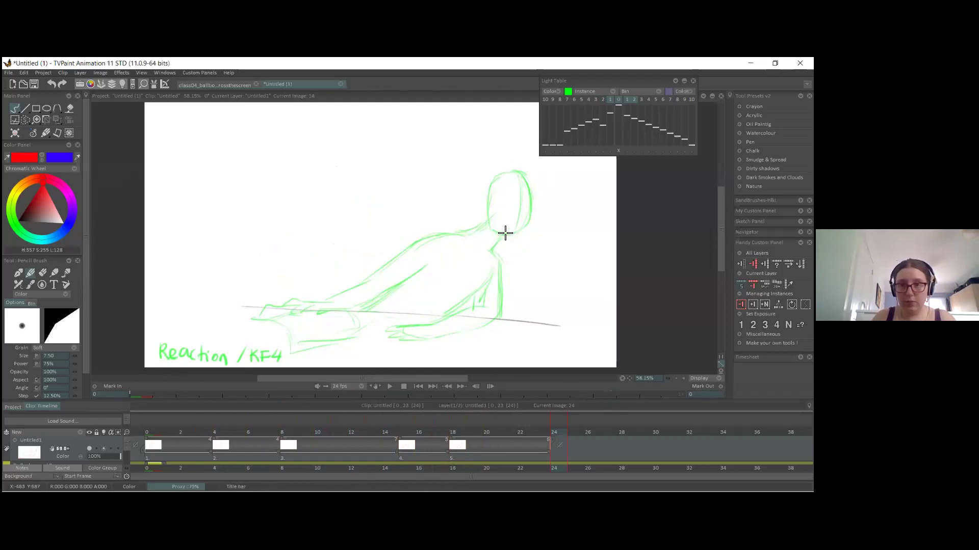
Step: Sketch a new frame 24 drawing over the reaction pose, with one hand raised to the chin and the other arm stretched to the sheet
{"action": "mouse_move", "coordinate": [533, 218]}
{"action": "left_mouse_down"}
{"action": "mouse_move", "coordinate": [492, 239]}
{"action": "mouse_move", "coordinate": [505, 245]}
{"action": "mouse_move", "coordinate": [515, 284]}
{"action": "left_mouse_up"}
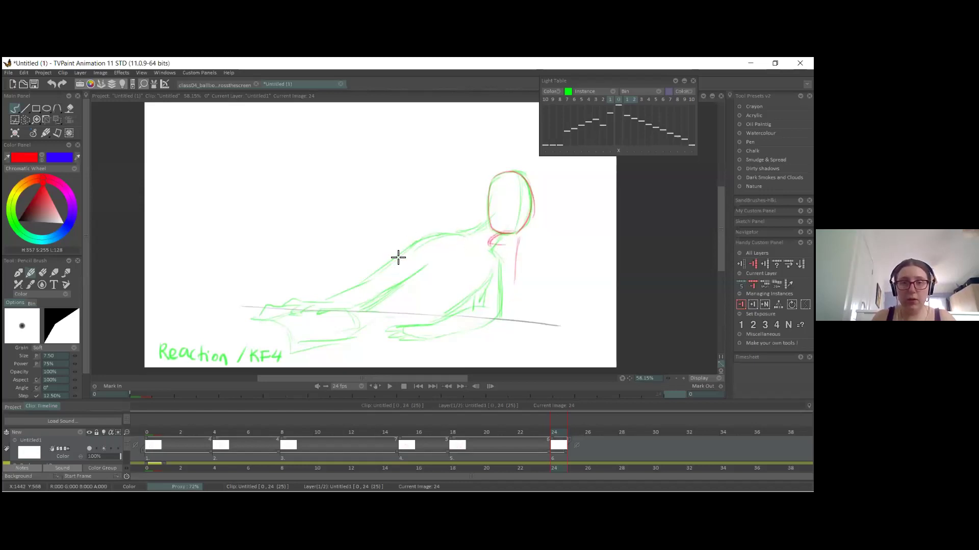
{"action": "left_click_drag", "start_coordinate": [497, 245], "coordinate": [490, 313]}
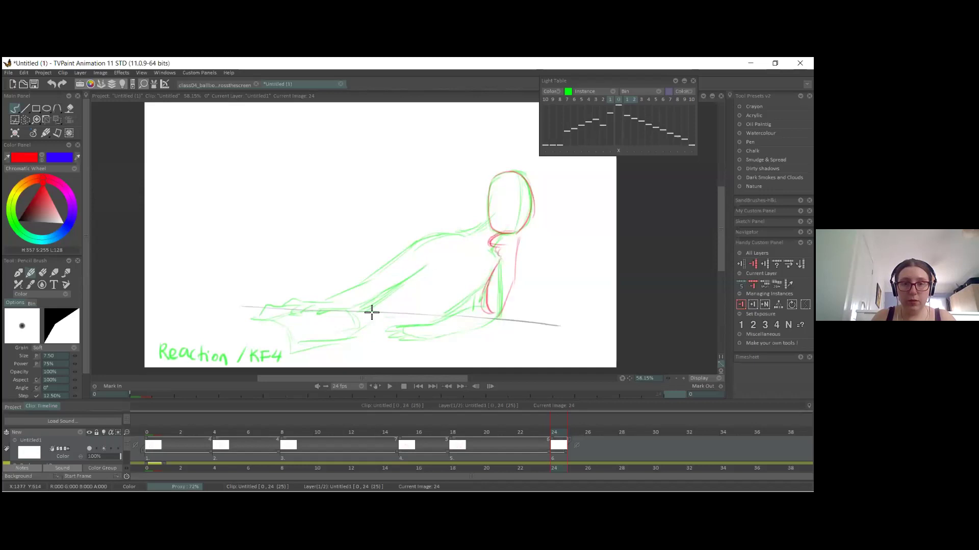
{"action": "left_click_drag", "start_coordinate": [487, 223], "coordinate": [377, 270]}
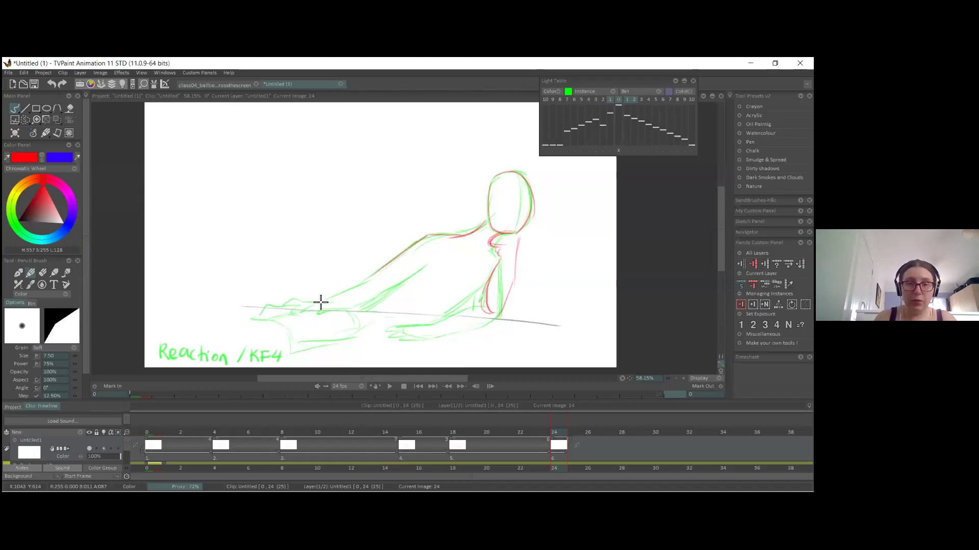
{"action": "left_click_drag", "start_coordinate": [412, 247], "coordinate": [321, 303]}
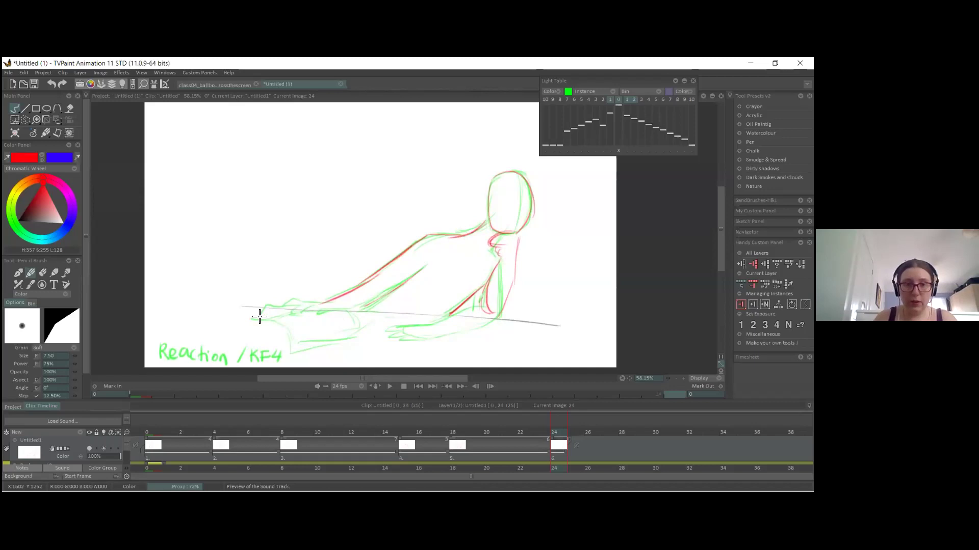
{"action": "left_click_drag", "start_coordinate": [273, 310], "coordinate": [267, 307]}
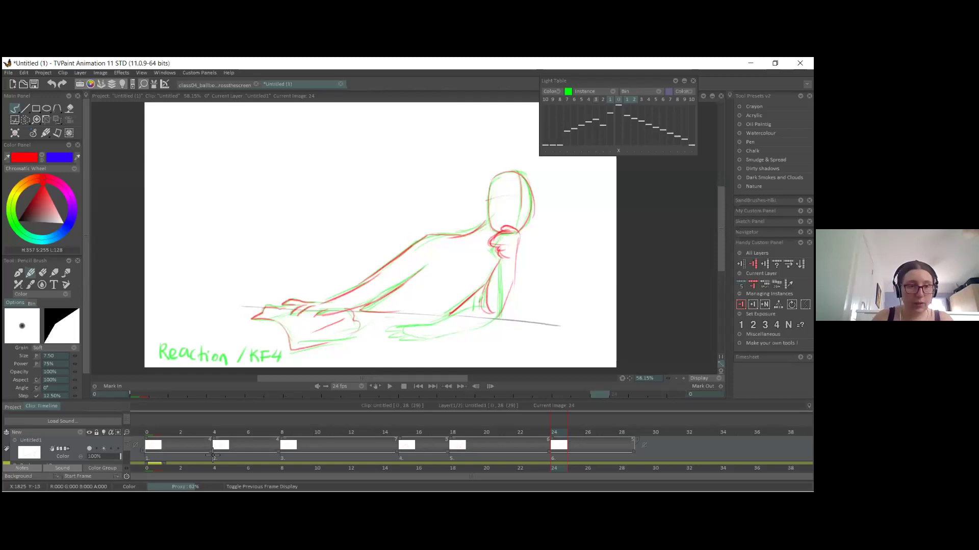
Step: Turn off the light table's view of previous drawings and extend the frame 24 drawing's hold through frame 28
{"action": "left_click", "coordinate": [610, 100]}
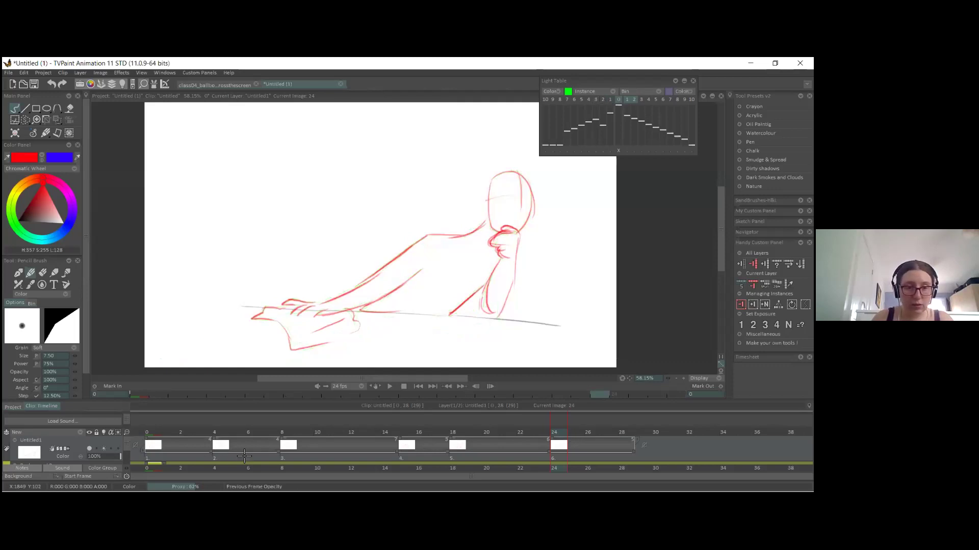
{"action": "key", "text": "Return"}
{"action": "key", "text": "Right"}
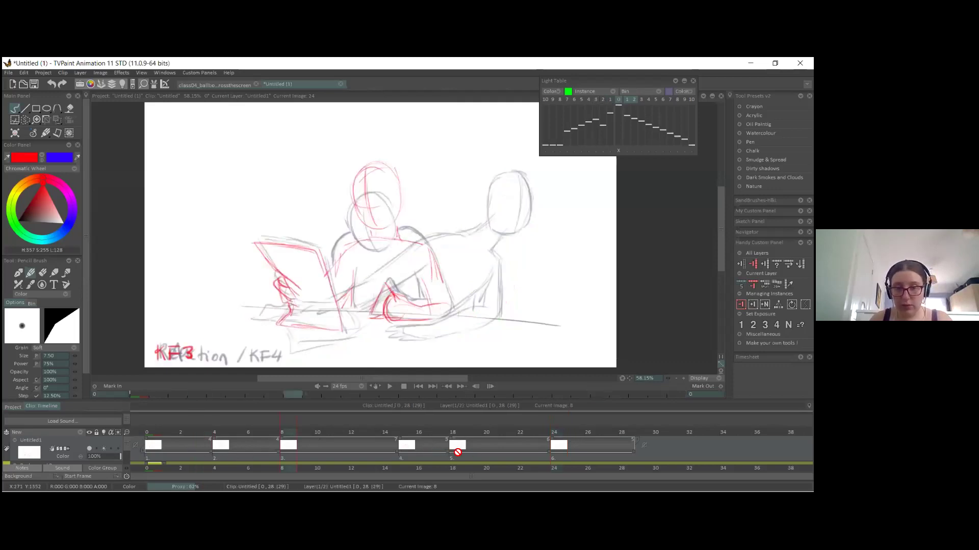
Step: Retime the six drawings to start at frames 0, 6, 10, 19, 23 and 29, with the last one held through frame 35
{"action": "key", "text": "ctrl+z"}
{"action": "key", "text": "ctrl+z"}
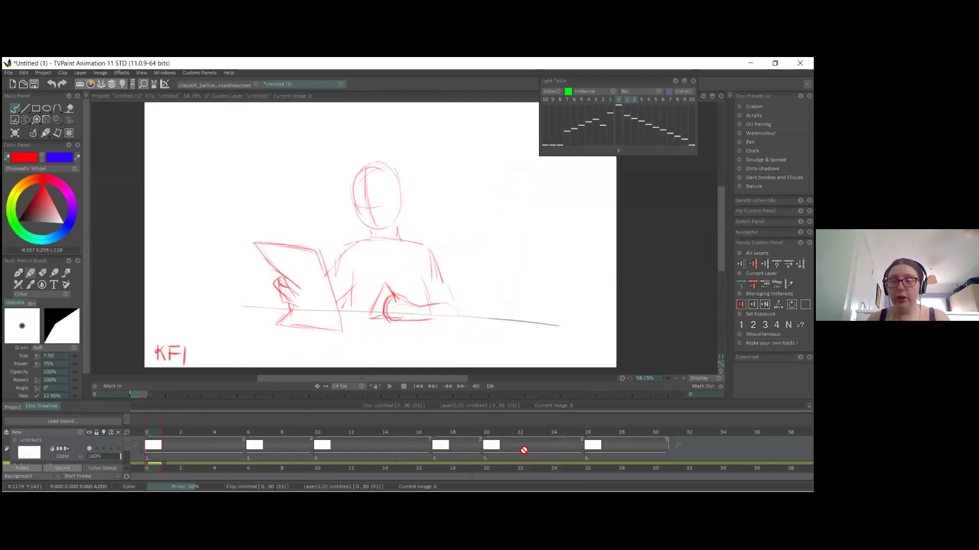
{"action": "key", "text": "ctrl+z"}
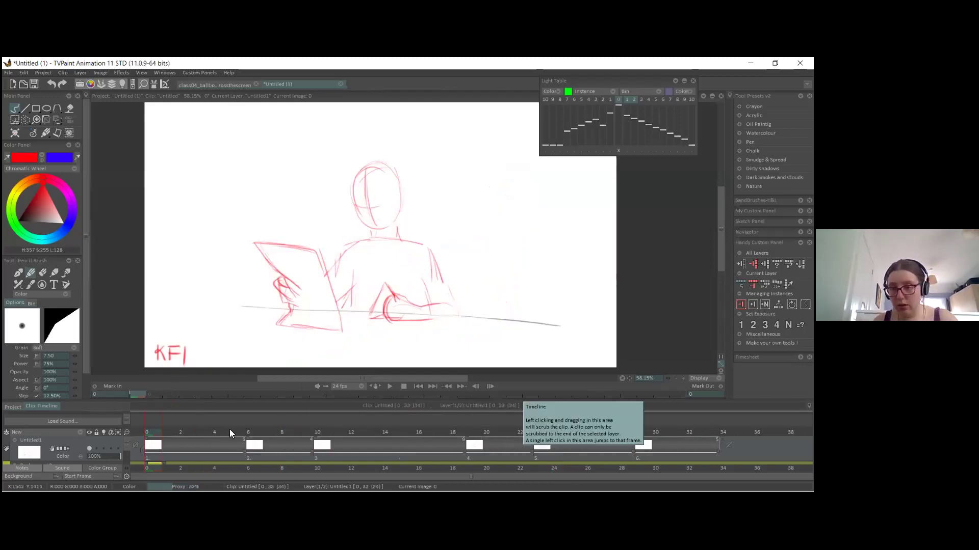
{"action": "mouse_move", "coordinate": [713, 450]}
{"action": "left_mouse_down"}
{"action": "mouse_move", "coordinate": [660, 450]}
{"action": "mouse_move", "coordinate": [753, 445]}
{"action": "left_mouse_up"}
{"action": "left_click", "coordinate": [678, 450]}
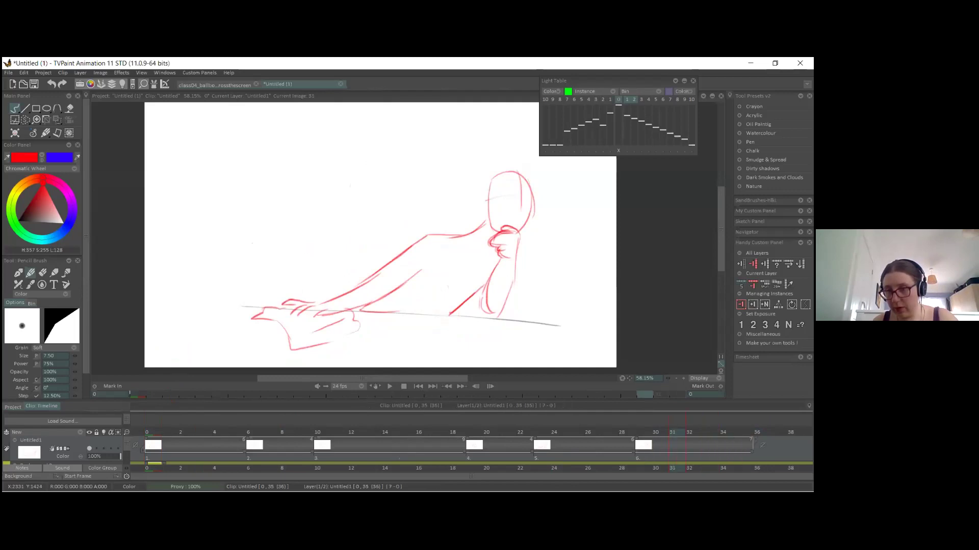
Step: Play the retimed animation from the start, and review the first three key poses at frames 0, 6 and 10
{"action": "left_click", "coordinate": [158, 431]}
{"action": "key", "text": "Return"}
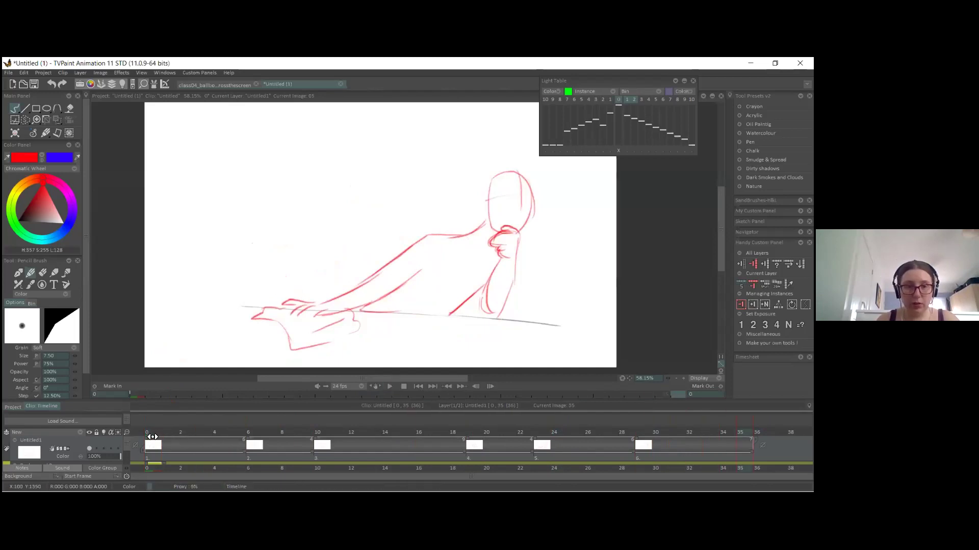
{"action": "left_click", "coordinate": [153, 433]}
{"action": "mouse_move", "coordinate": [185, 436]}
{"action": "left_mouse_down"}
{"action": "mouse_move", "coordinate": [320, 432]}
{"action": "mouse_move", "coordinate": [245, 432]}
{"action": "mouse_move", "coordinate": [258, 432]}
{"action": "left_mouse_up"}
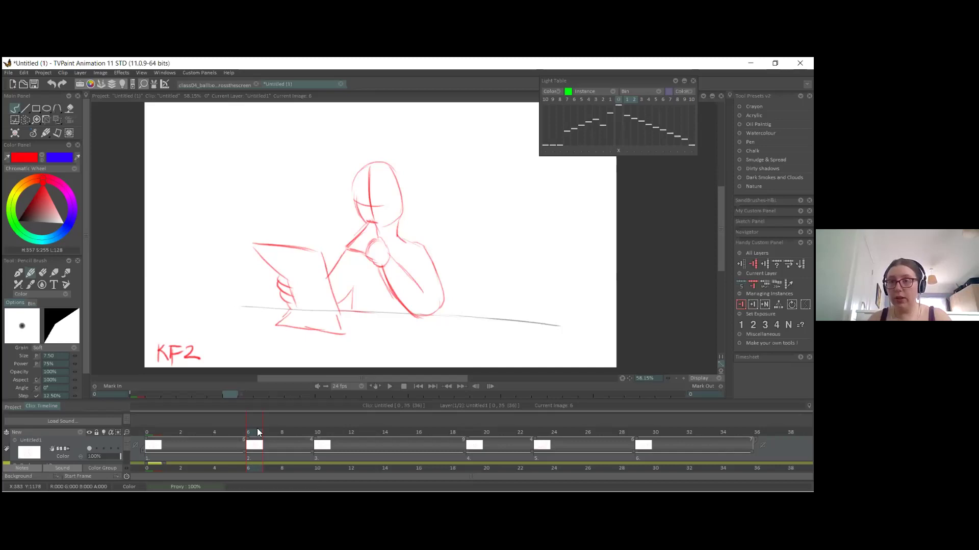
{"action": "left_click", "coordinate": [300, 431]}
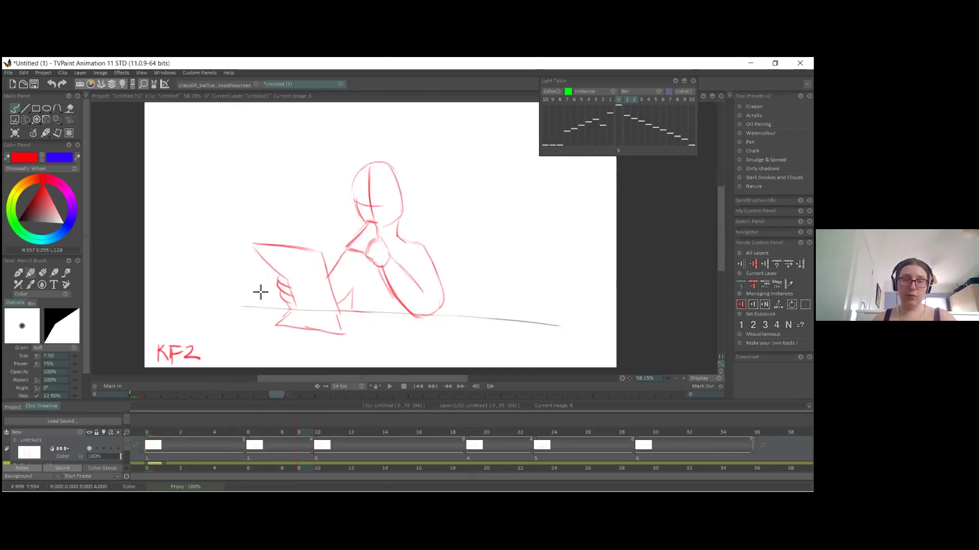
{"action": "left_click", "coordinate": [320, 432]}
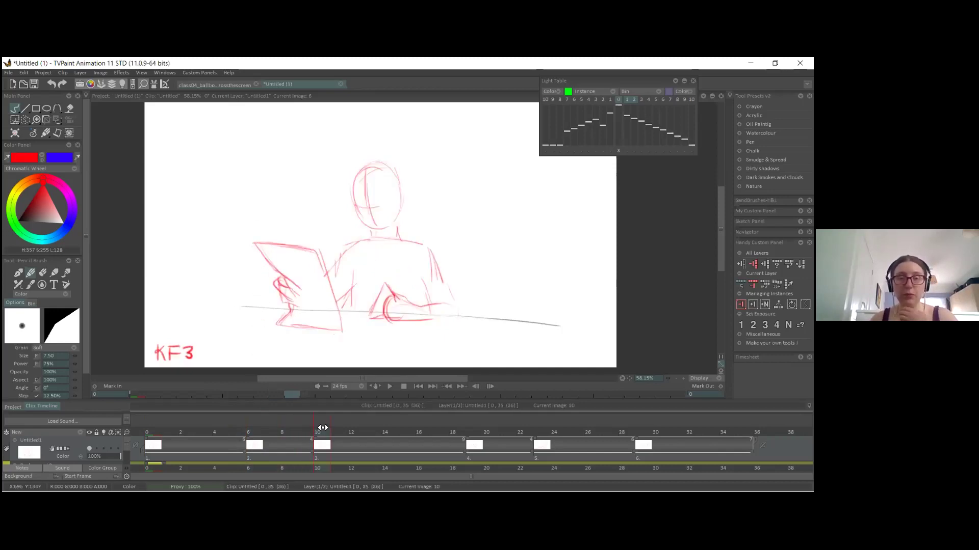
Step: Compare the anticipation pose at frame 19, the reaction pose at frame 23 and the hand-to-chin pose at frame 29
{"action": "left_click", "coordinate": [468, 428]}
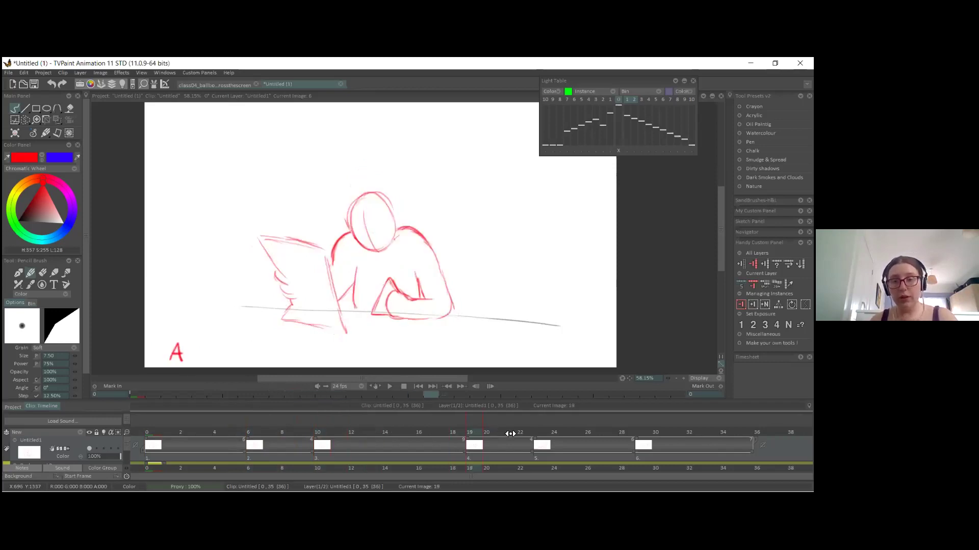
{"action": "left_click", "coordinate": [537, 429]}
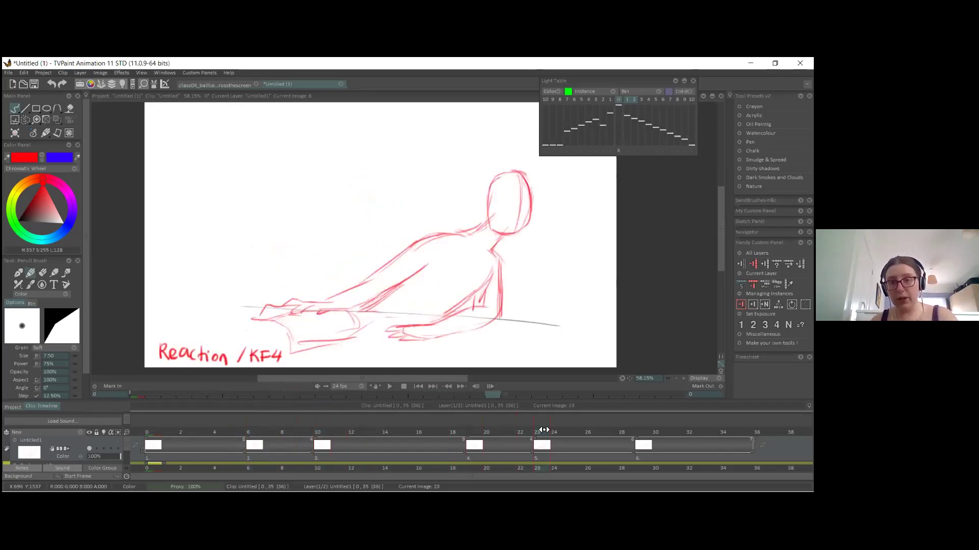
{"action": "key", "text": "Left"}
{"action": "key", "text": "Right"}
{"action": "key", "text": "Right"}
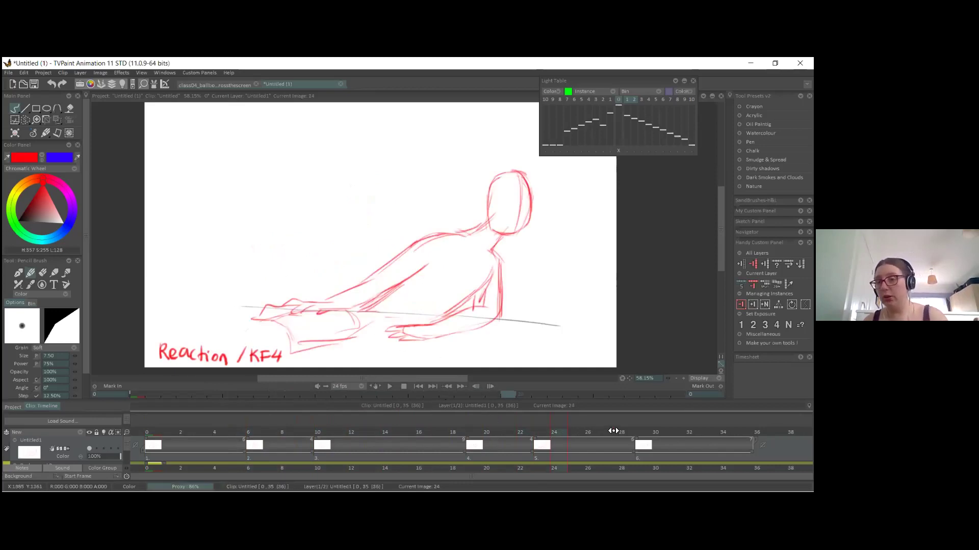
{"action": "left_click", "coordinate": [637, 416]}
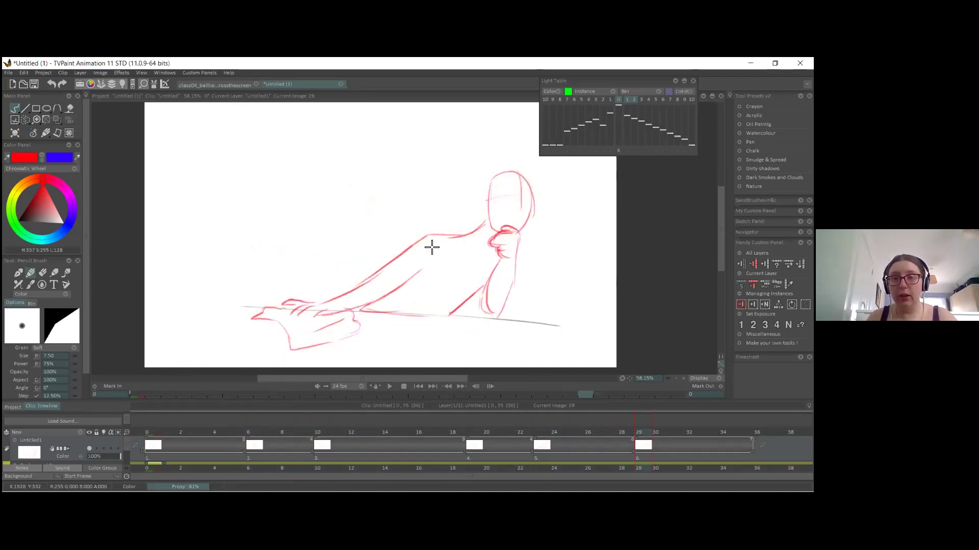
Step: Try curved guide lines across the upper arm and torso on the frame 29 drawing, and undo them
{"action": "left_click_drag", "start_coordinate": [413, 246], "coordinate": [415, 315]}
{"action": "left_click_drag", "start_coordinate": [404, 278], "coordinate": [420, 327]}
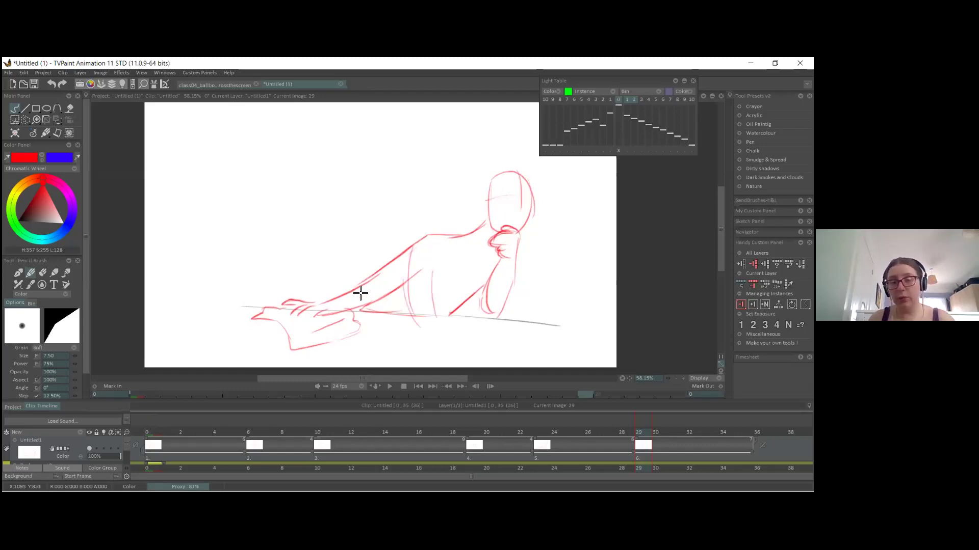
{"action": "key", "text": "ctrl+z"}
{"action": "key", "text": "ctrl+z"}
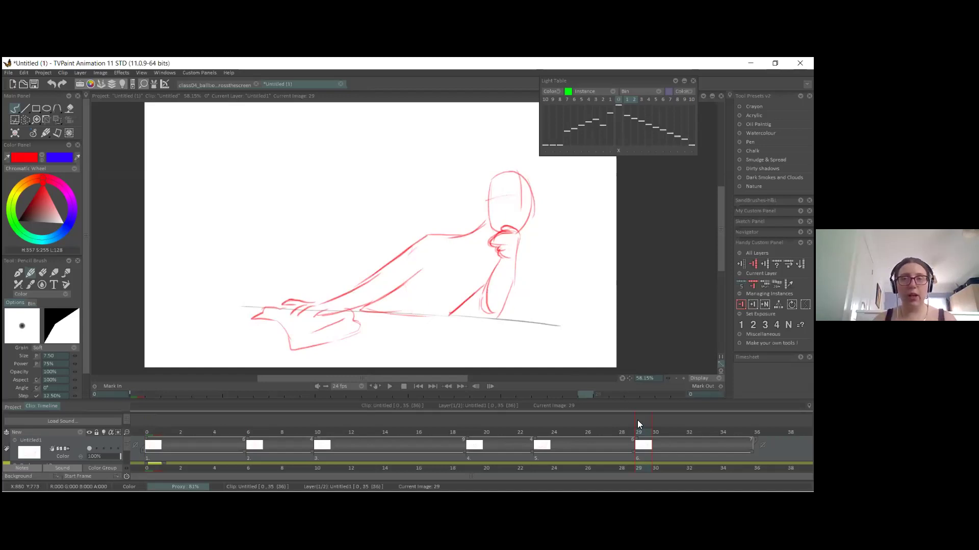
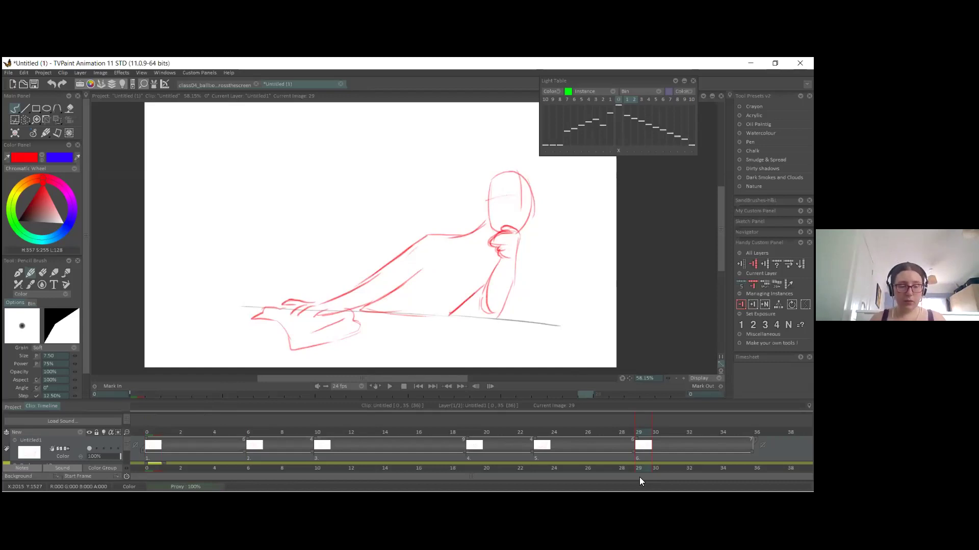
Step: Compare frames 28 and 29, and add a new animation layer with its drawing at frame 0
{"action": "left_click", "coordinate": [634, 431]}
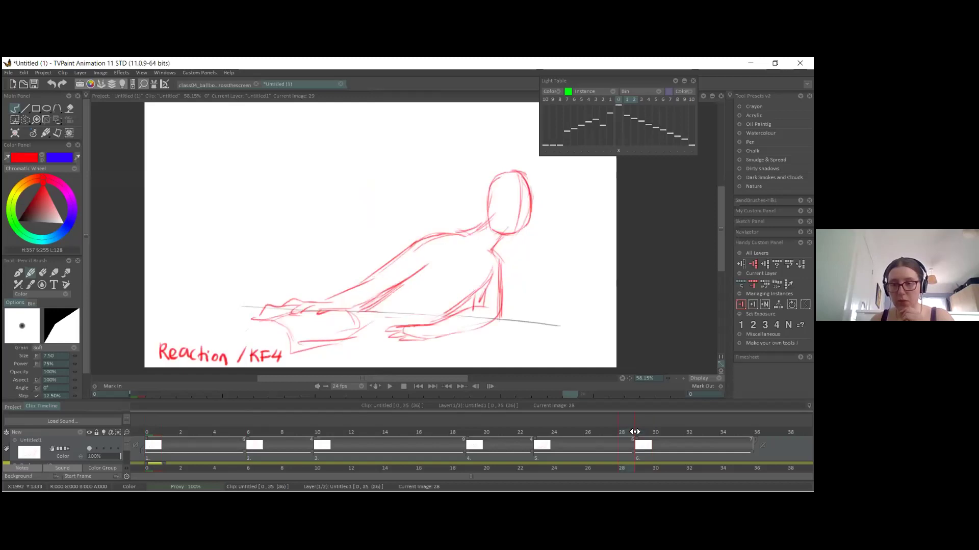
{"action": "left_click", "coordinate": [638, 431]}
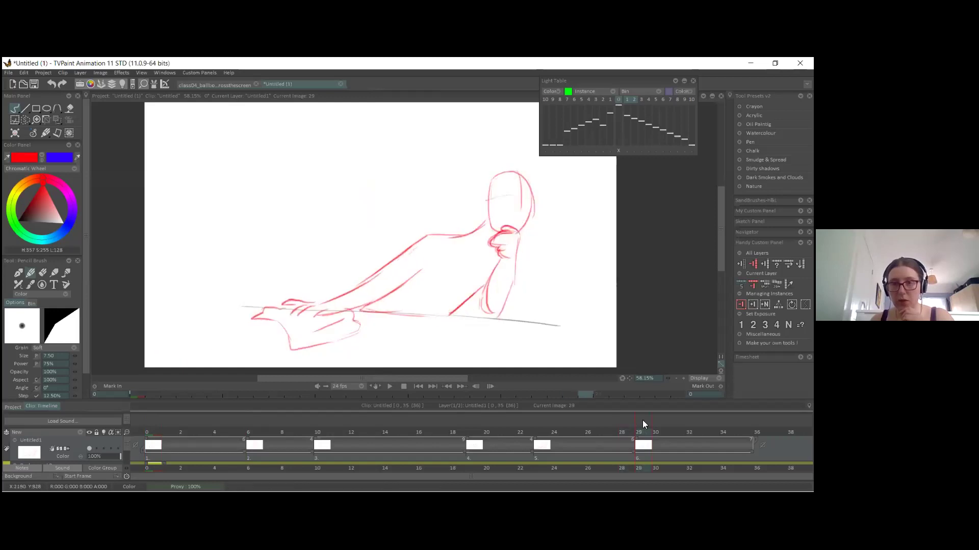
{"action": "left_click", "coordinate": [81, 433]}
{"action": "left_click", "coordinate": [119, 436]}
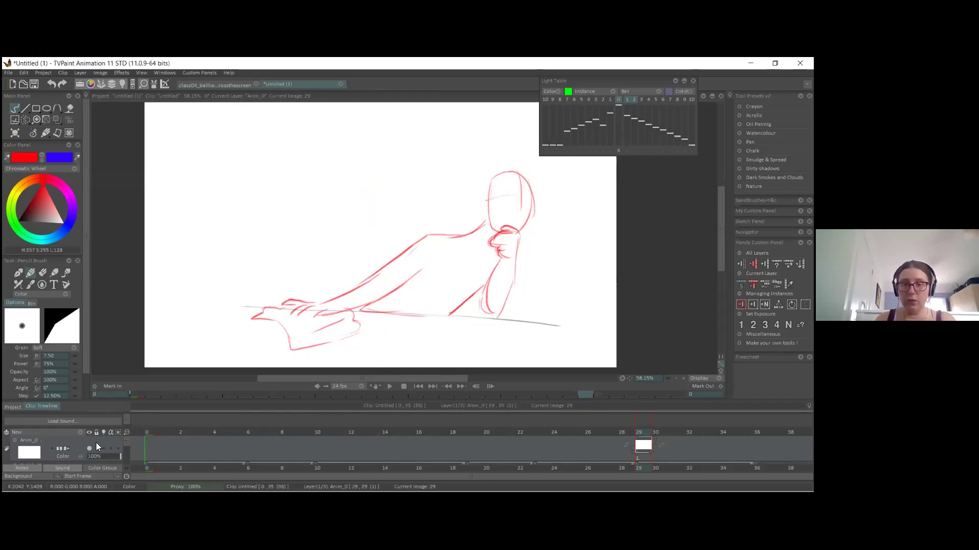
{"action": "left_click_drag", "start_coordinate": [645, 447], "coordinate": [127, 451]}
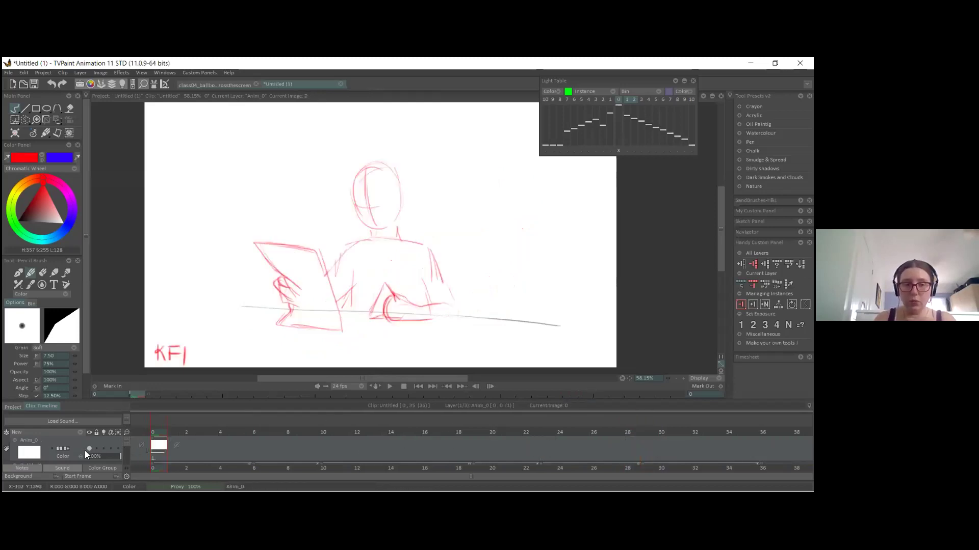
Step: Hide the earlier pose layer and the background layer
{"action": "left_click_drag", "start_coordinate": [125, 441], "coordinate": [83, 445]}
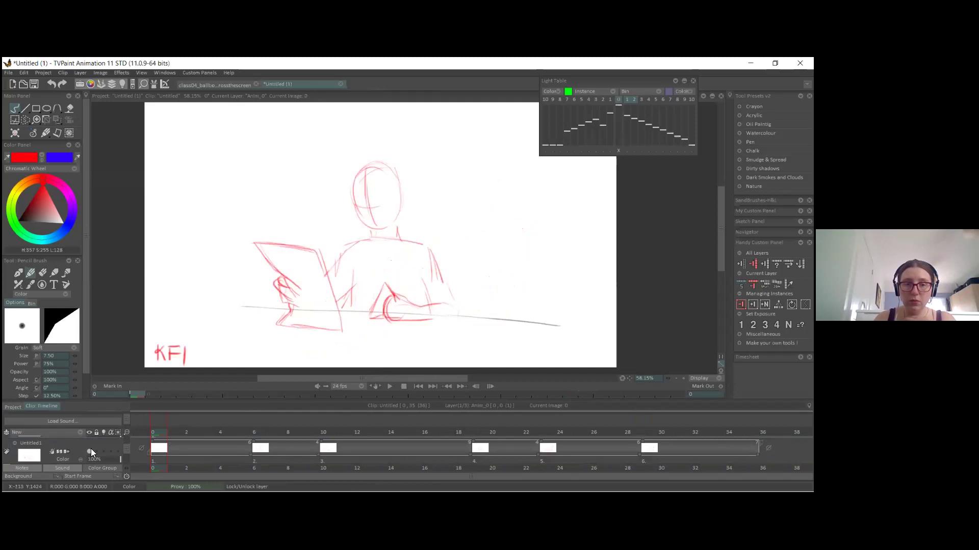
{"action": "scroll", "coordinate": [92, 446], "scroll_direction": "up", "scroll_amount": 1}
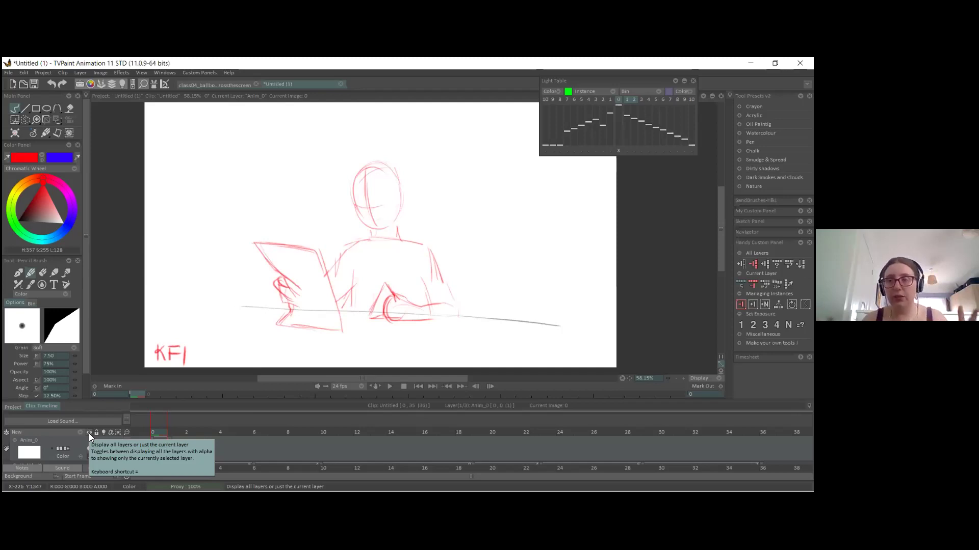
{"action": "left_click_drag", "start_coordinate": [127, 439], "coordinate": [127, 451]}
{"action": "left_click", "coordinate": [90, 456]}
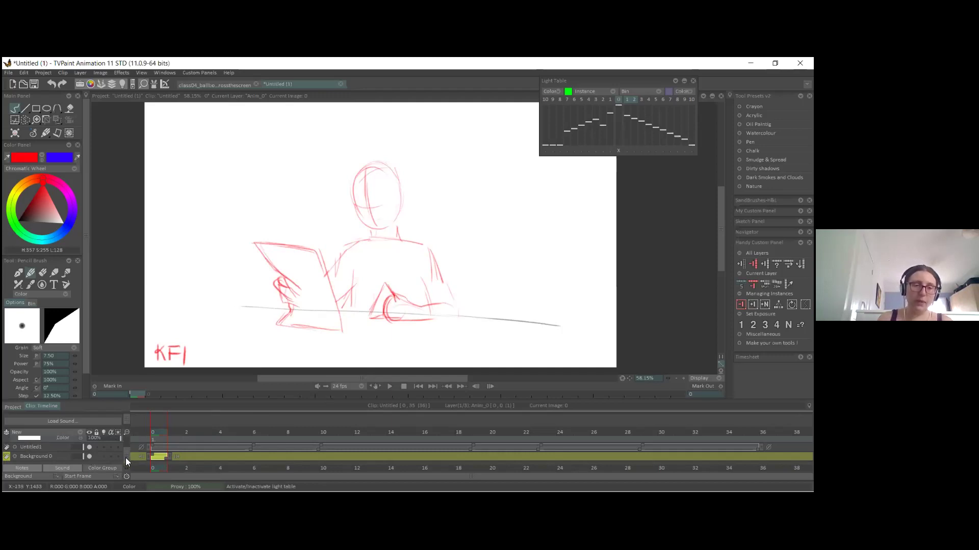
{"action": "scroll", "coordinate": [128, 444], "scroll_direction": "up", "scroll_amount": 2}
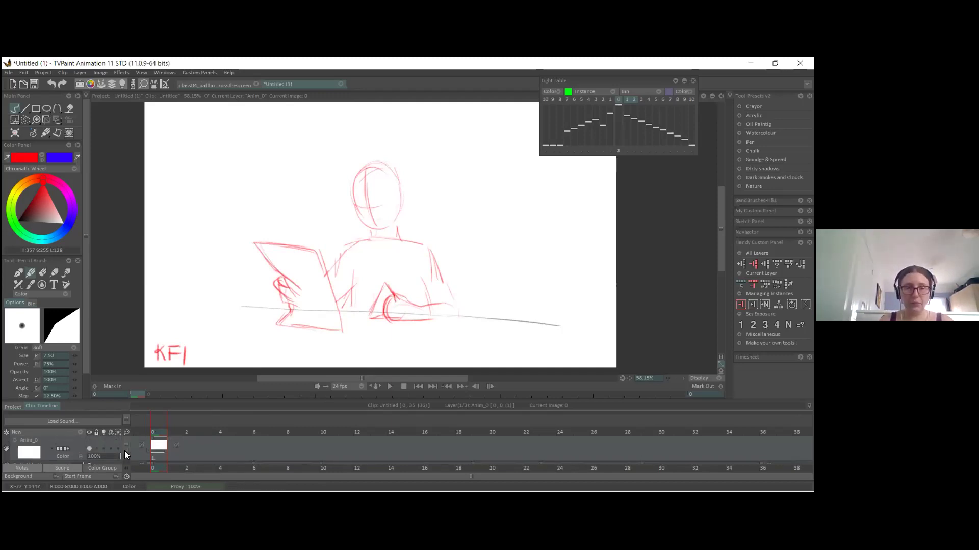
{"action": "scroll", "coordinate": [79, 464], "scroll_direction": "down", "scroll_amount": 2}
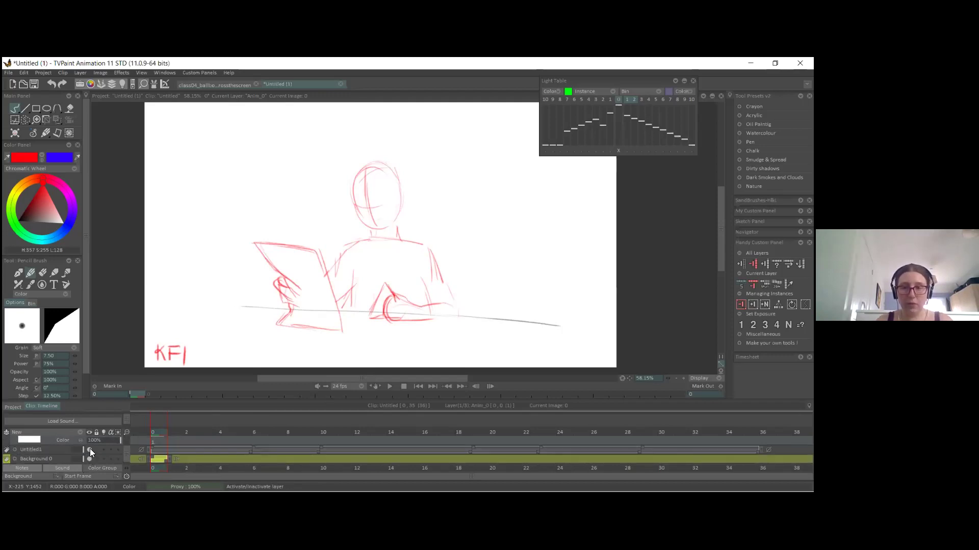
{"action": "left_click", "coordinate": [90, 458]}
{"action": "left_click", "coordinate": [89, 449]}
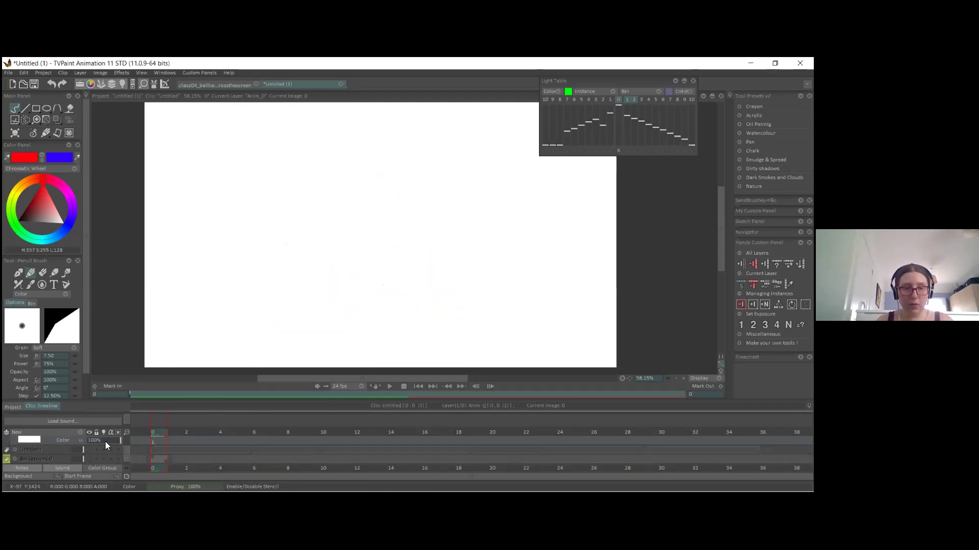
Step: Extend the new layer's blank first drawing to hold through frame 3
{"action": "scroll", "coordinate": [105, 443], "scroll_direction": "up", "scroll_amount": 2}
{"action": "left_click_drag", "start_coordinate": [166, 450], "coordinate": [218, 451]}
{"action": "left_click_drag", "start_coordinate": [629, 378], "coordinate": [632, 381]}
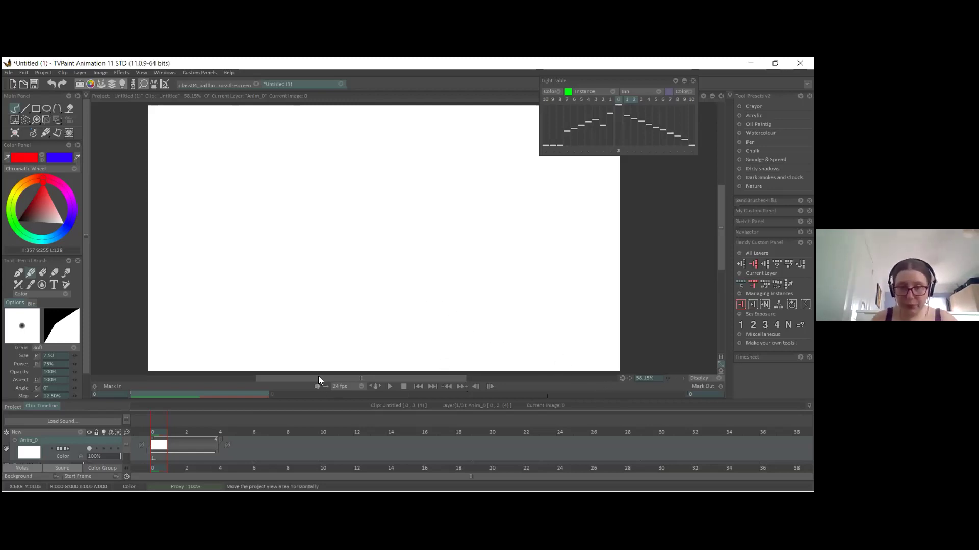
{"action": "left_click", "coordinate": [361, 387]}
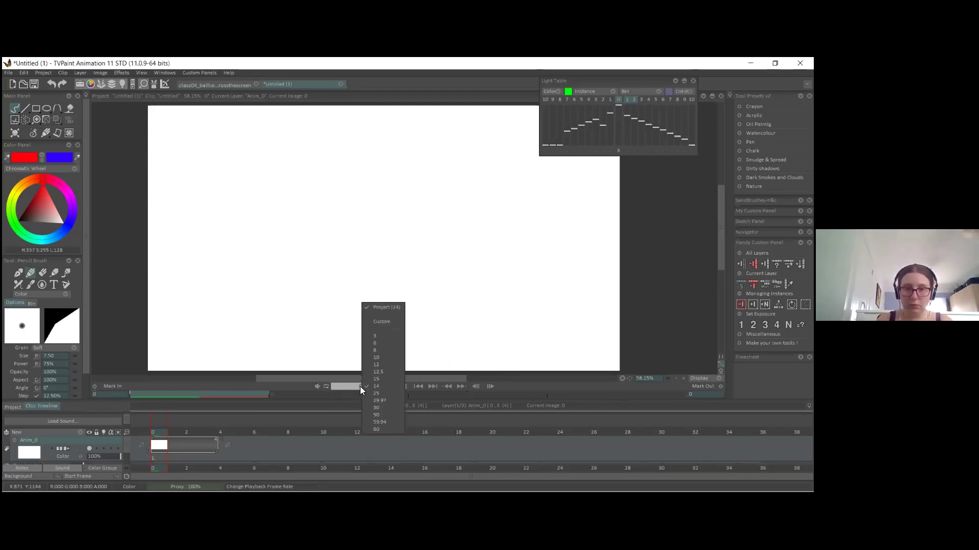
{"action": "left_click", "coordinate": [340, 407]}
{"action": "left_click", "coordinate": [631, 378]}
{"action": "left_click_drag", "start_coordinate": [631, 378], "coordinate": [630, 380]}
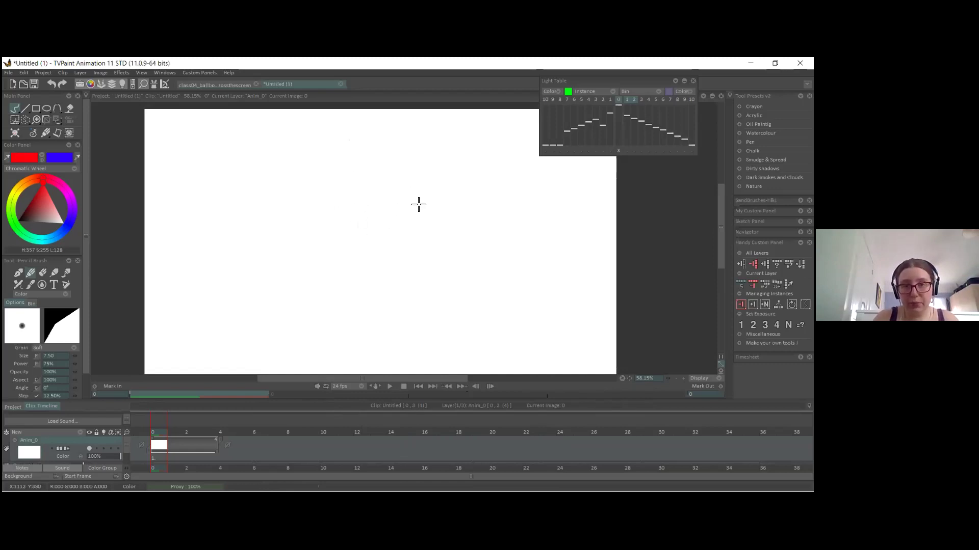
Step: Sketch a rounded head in profile facing right, with a protruding nose, a firm jaw line and a round eye
{"action": "mouse_move", "coordinate": [402, 218]}
{"action": "left_mouse_down"}
{"action": "mouse_move", "coordinate": [369, 216]}
{"action": "mouse_move", "coordinate": [351, 234]}
{"action": "mouse_move", "coordinate": [370, 264]}
{"action": "mouse_move", "coordinate": [362, 274]}
{"action": "mouse_move", "coordinate": [408, 262]}
{"action": "mouse_move", "coordinate": [409, 240]}
{"action": "mouse_move", "coordinate": [378, 274]}
{"action": "mouse_move", "coordinate": [392, 270]}
{"action": "left_mouse_up"}
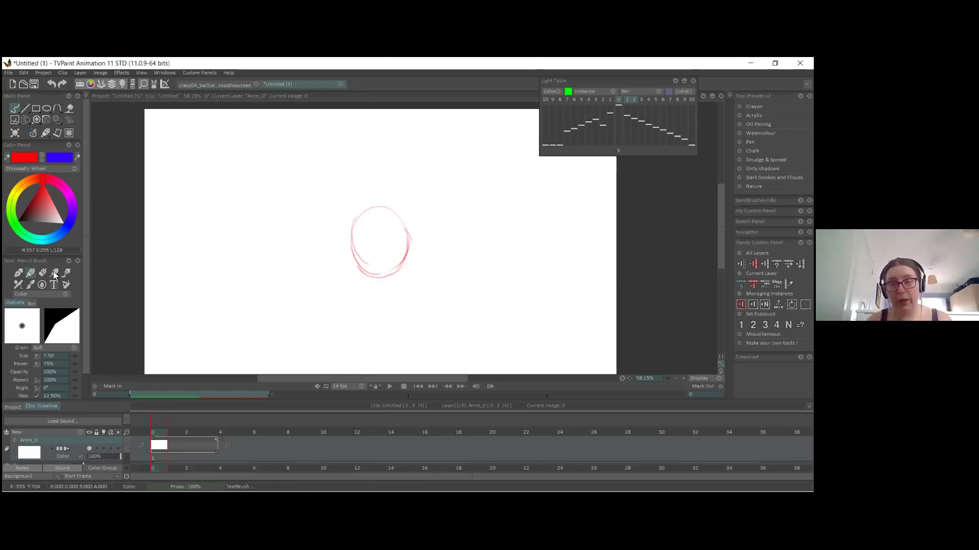
{"action": "key", "text": "e"}
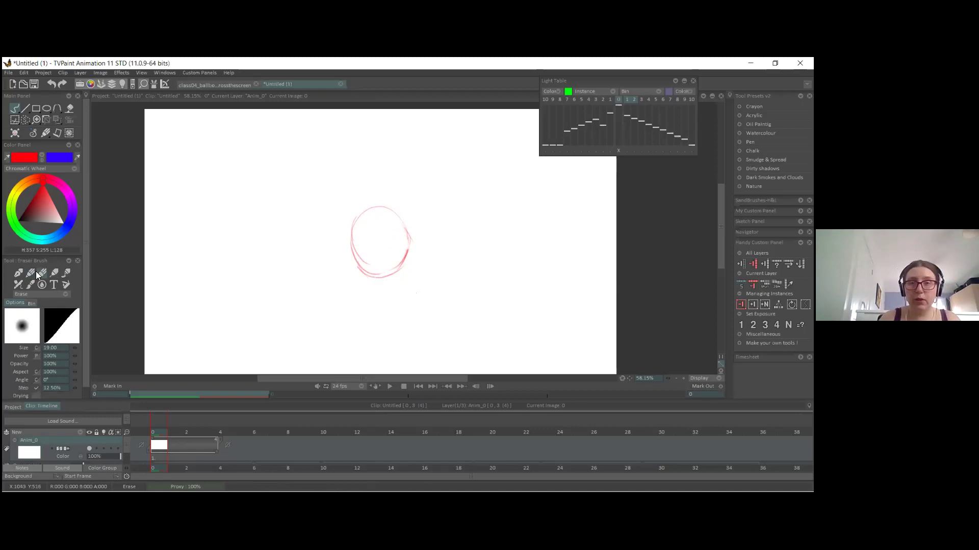
{"action": "key", "text": "e"}
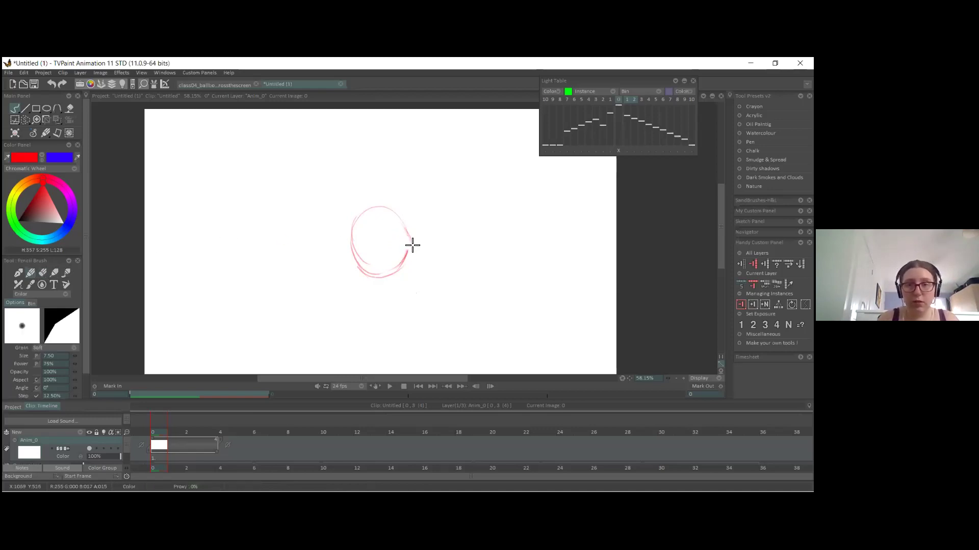
{"action": "key", "text": "ctrl+z"}
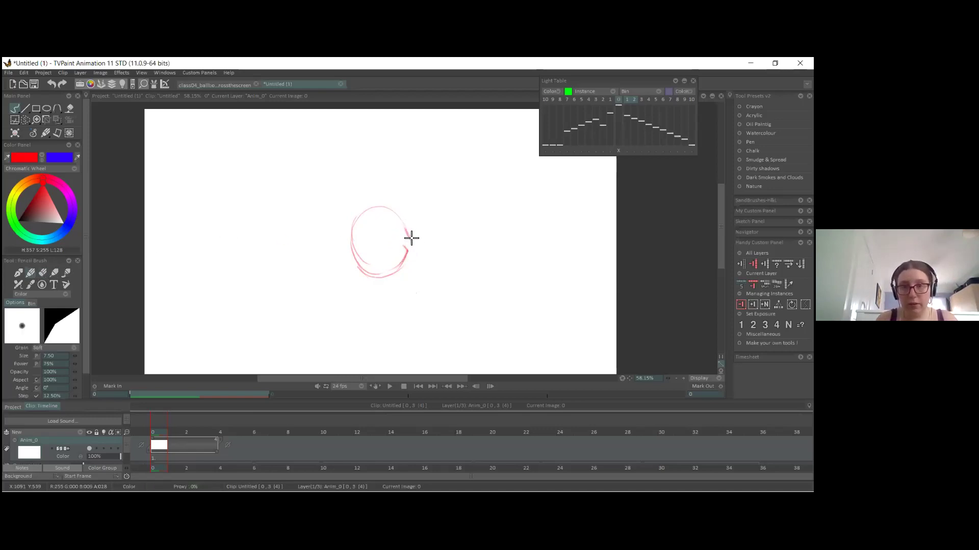
{"action": "left_click_drag", "start_coordinate": [411, 238], "coordinate": [395, 270]}
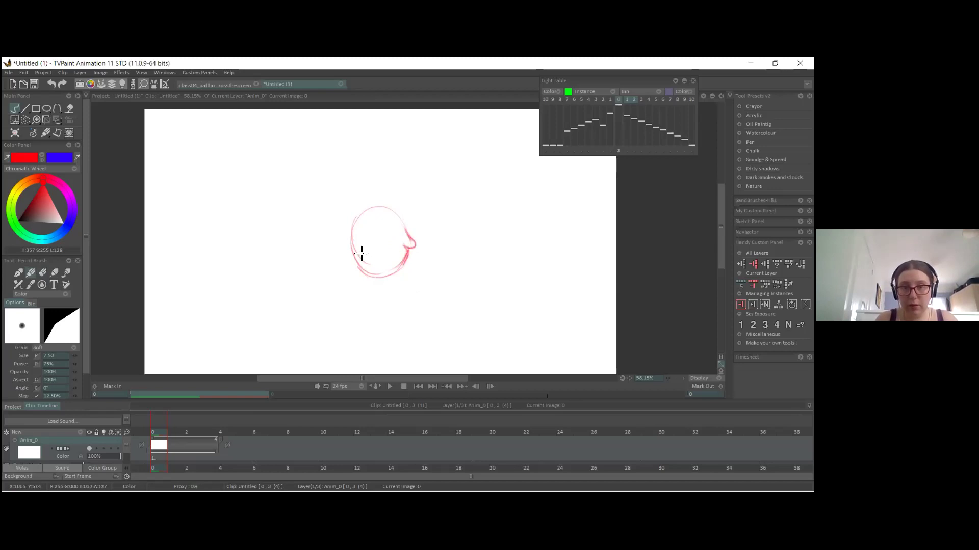
{"action": "mouse_move", "coordinate": [355, 247]}
{"action": "left_mouse_down"}
{"action": "mouse_move", "coordinate": [397, 273]}
{"action": "mouse_move", "coordinate": [405, 226]}
{"action": "mouse_move", "coordinate": [358, 234]}
{"action": "mouse_move", "coordinate": [349, 260]}
{"action": "left_mouse_up"}
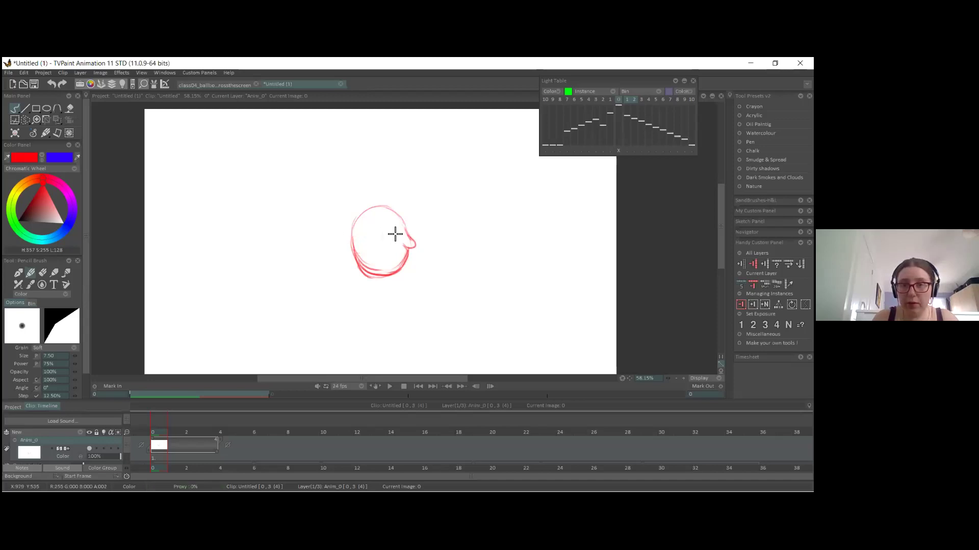
{"action": "left_click_drag", "start_coordinate": [393, 234], "coordinate": [390, 230]}
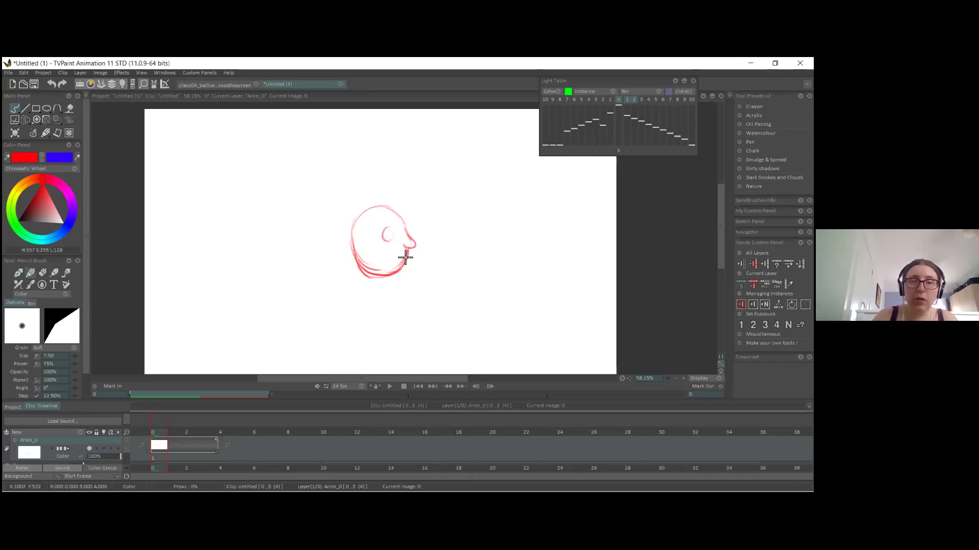
Step: Erase the stray lines around the jaw, and add three hairs, a short mouth and an ear to the head
{"action": "key", "text": "e"}
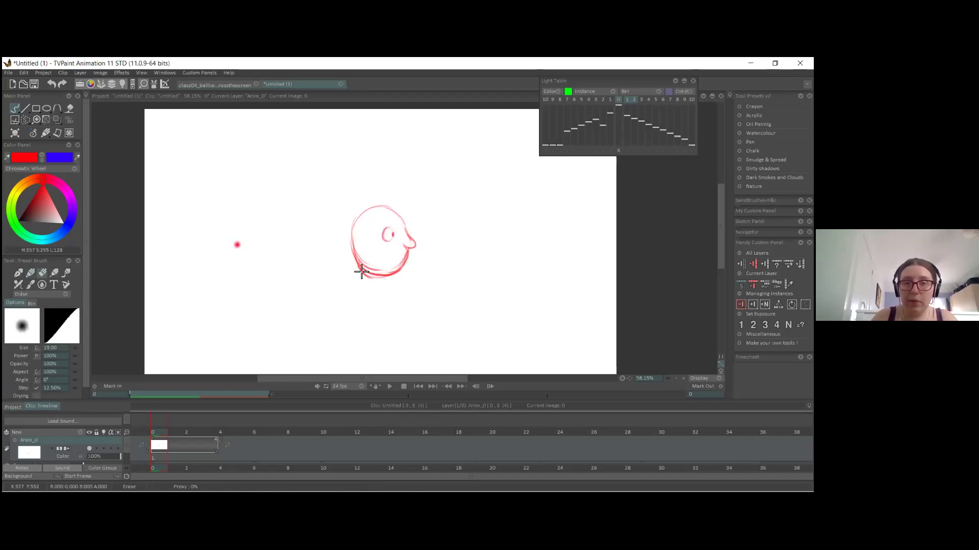
{"action": "mouse_move", "coordinate": [363, 255]}
{"action": "left_mouse_down"}
{"action": "mouse_move", "coordinate": [392, 268]}
{"action": "mouse_move", "coordinate": [373, 275]}
{"action": "mouse_move", "coordinate": [384, 276]}
{"action": "left_mouse_up"}
{"action": "left_click", "coordinate": [30, 272]}
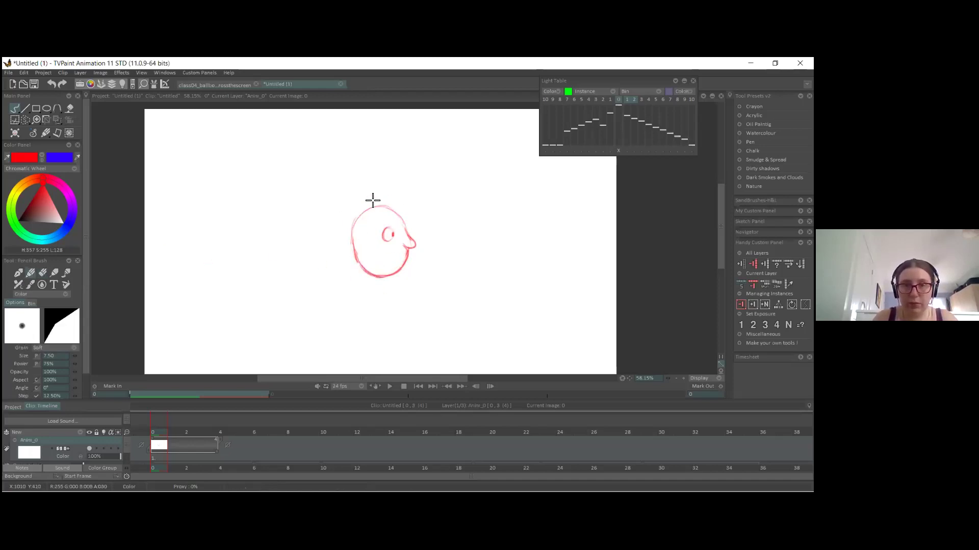
{"action": "mouse_move", "coordinate": [372, 198]}
{"action": "left_mouse_down"}
{"action": "mouse_move", "coordinate": [373, 210]}
{"action": "mouse_move", "coordinate": [386, 208]}
{"action": "left_mouse_up"}
{"action": "mouse_move", "coordinate": [398, 259]}
{"action": "left_mouse_down"}
{"action": "mouse_move", "coordinate": [406, 261]}
{"action": "mouse_move", "coordinate": [363, 236]}
{"action": "mouse_move", "coordinate": [365, 252]}
{"action": "left_mouse_up"}
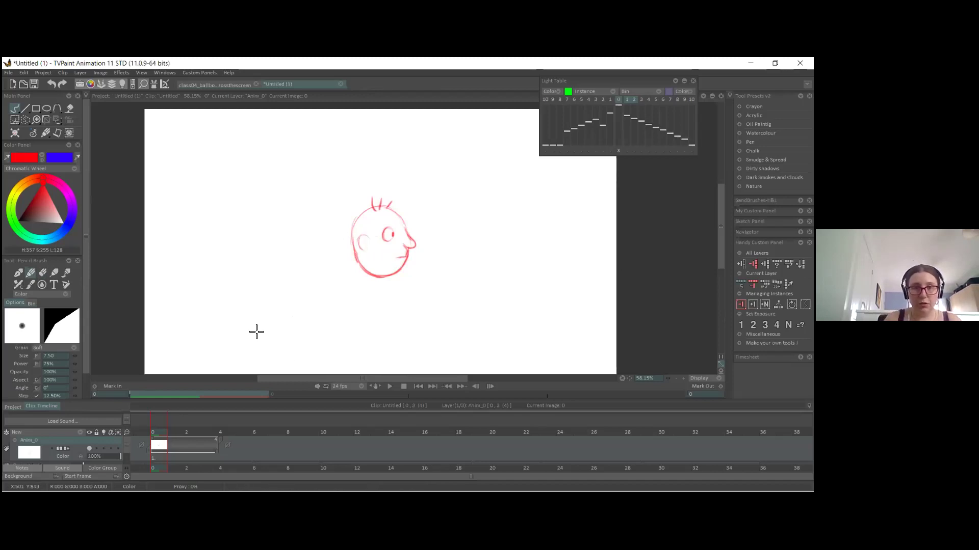
Step: Label the drawing KF1 by hand in the lower-left corner of the canvas
{"action": "left_click_drag", "start_coordinate": [167, 350], "coordinate": [167, 363]}
{"action": "mouse_move", "coordinate": [174, 350]}
{"action": "left_mouse_down"}
{"action": "mouse_move", "coordinate": [180, 364]}
{"action": "mouse_move", "coordinate": [189, 351]}
{"action": "left_mouse_up"}
{"action": "left_click_drag", "start_coordinate": [180, 358], "coordinate": [187, 357]}
{"action": "left_click_drag", "start_coordinate": [195, 353], "coordinate": [195, 367]}
Step: Draw the neck, collar and shoulders under the head, cleaning up the stray shoulder lines
{"action": "mouse_move", "coordinate": [366, 274]}
{"action": "left_mouse_down"}
{"action": "mouse_move", "coordinate": [348, 298]}
{"action": "mouse_move", "coordinate": [402, 294]}
{"action": "mouse_move", "coordinate": [406, 317]}
{"action": "left_mouse_up"}
{"action": "left_click_drag", "start_coordinate": [358, 288], "coordinate": [345, 321]}
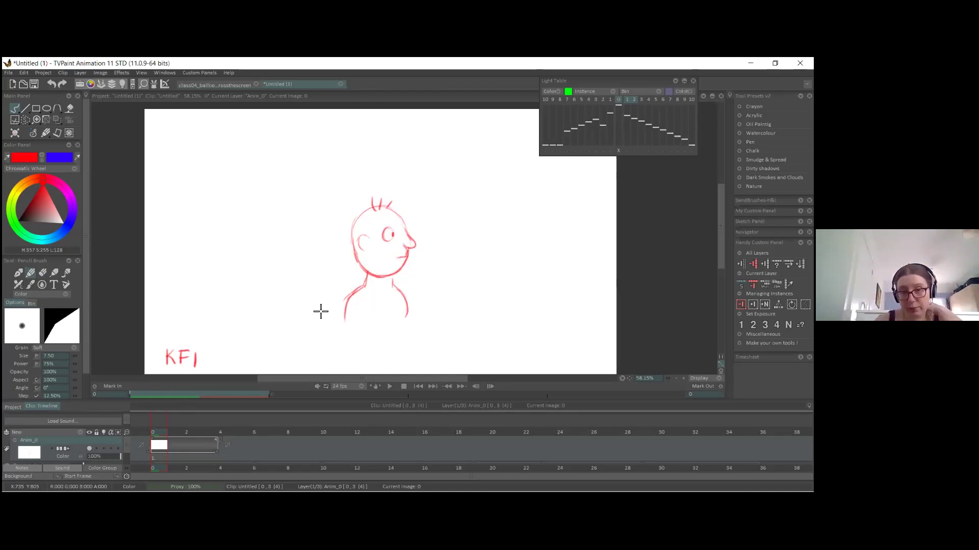
{"action": "left_click_drag", "start_coordinate": [360, 289], "coordinate": [340, 329]}
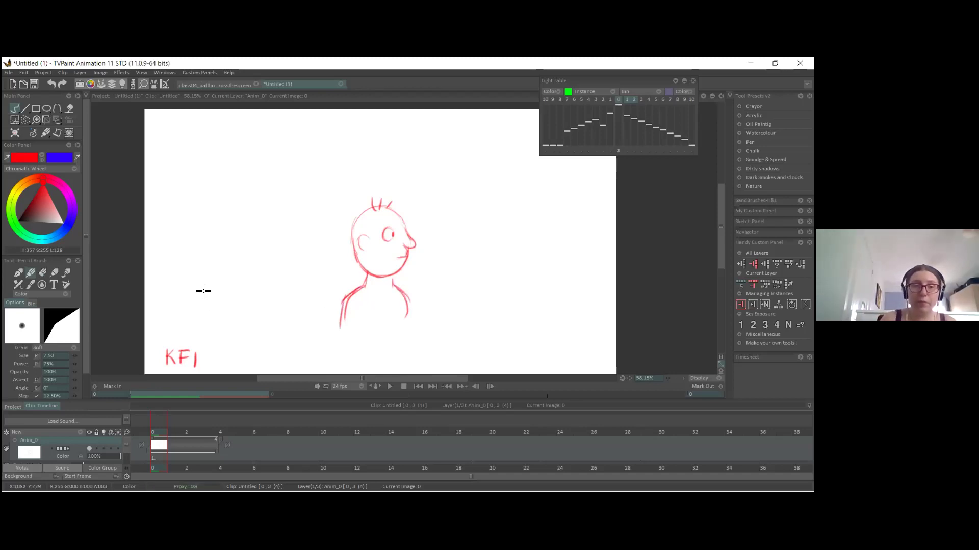
{"action": "key", "text": "e"}
{"action": "left_click_drag", "start_coordinate": [355, 298], "coordinate": [347, 323]}
{"action": "left_click_drag", "start_coordinate": [392, 292], "coordinate": [407, 320]}
{"action": "key", "text": "b"}
{"action": "mouse_move", "coordinate": [364, 288]}
{"action": "left_mouse_down"}
{"action": "mouse_move", "coordinate": [392, 287]}
{"action": "mouse_move", "coordinate": [346, 298]}
{"action": "left_mouse_up"}
{"action": "left_click_drag", "start_coordinate": [408, 303], "coordinate": [406, 322]}
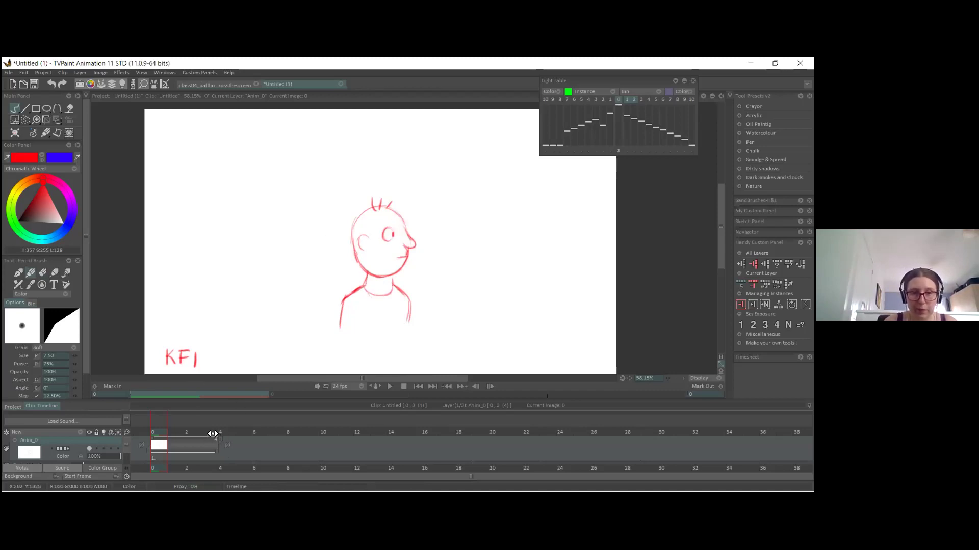
Step: Hold the KF1 drawing through frame 5, and show the previous drawing through the light table at frame 6
{"action": "left_click_drag", "start_coordinate": [222, 456], "coordinate": [230, 453]}
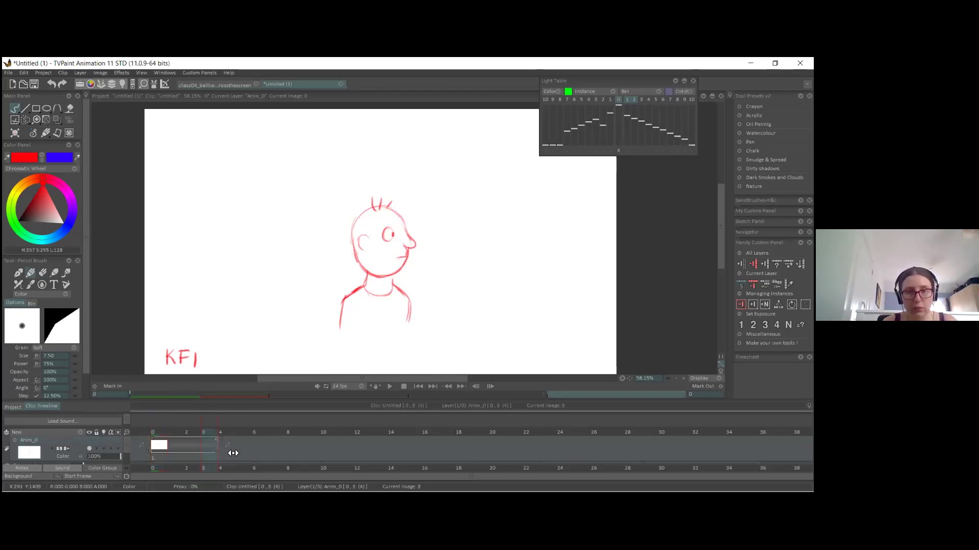
{"action": "left_click_drag", "start_coordinate": [233, 453], "coordinate": [252, 453]}
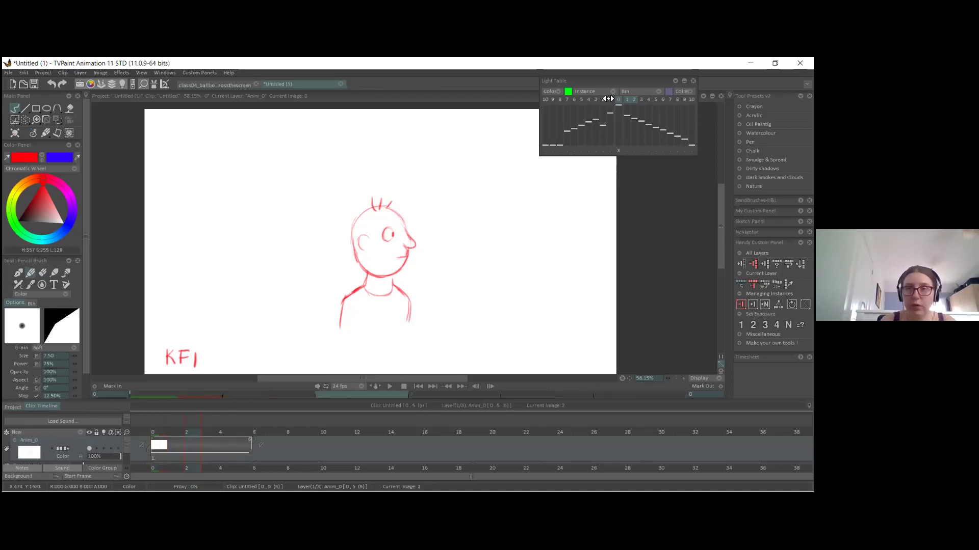
{"action": "key", "text": "Right"}
{"action": "key", "text": "Right"}
{"action": "key", "text": "Right"}
{"action": "key", "text": "Right"}
{"action": "key", "text": "Left"}
{"action": "key", "text": "Right"}
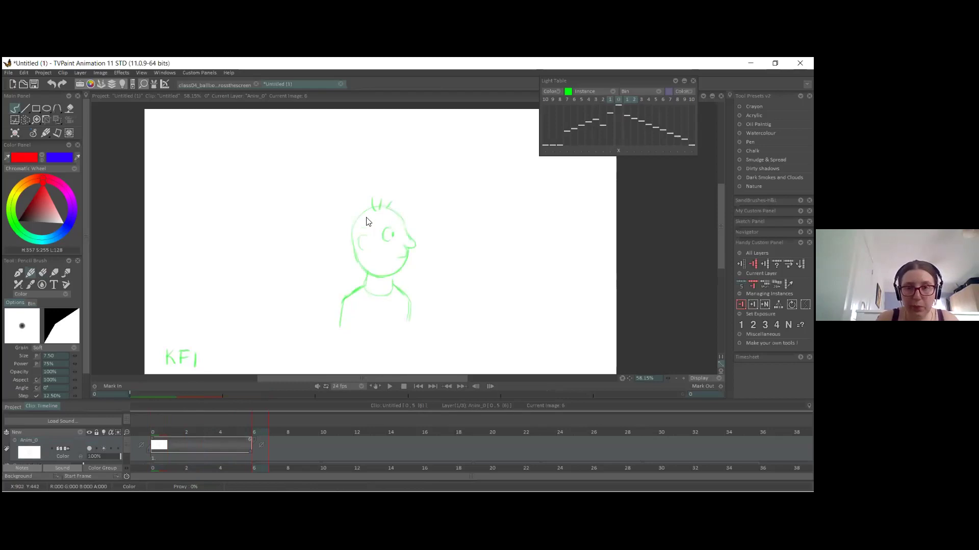
Step: Start a new drawing at frame 6, try a lowered back-of-head curve over the KF1 pose and undo it
{"action": "left_click", "coordinate": [246, 435]}
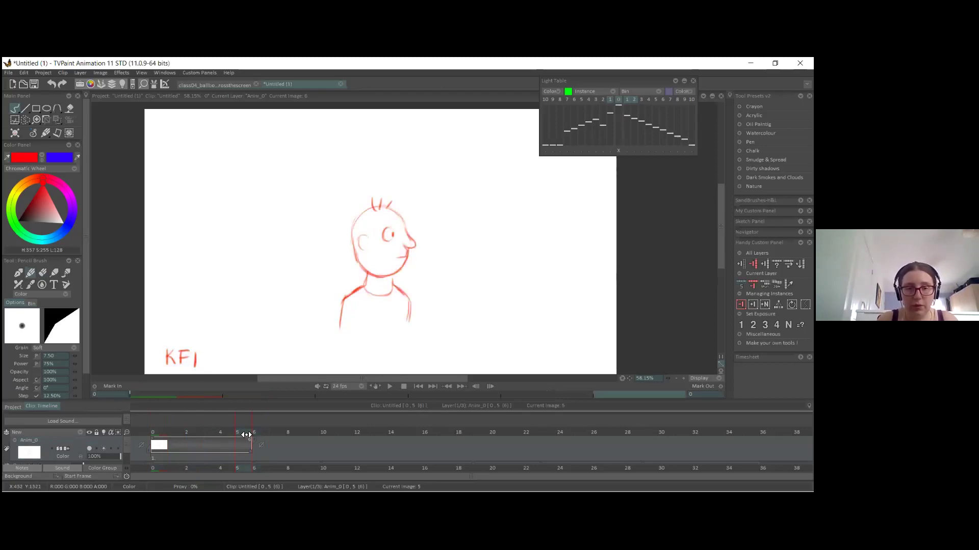
{"action": "key", "text": "Right"}
{"action": "left_click", "coordinate": [356, 222]}
{"action": "left_click_drag", "start_coordinate": [354, 257], "coordinate": [372, 290]}
{"action": "key", "text": "ctrl+z"}
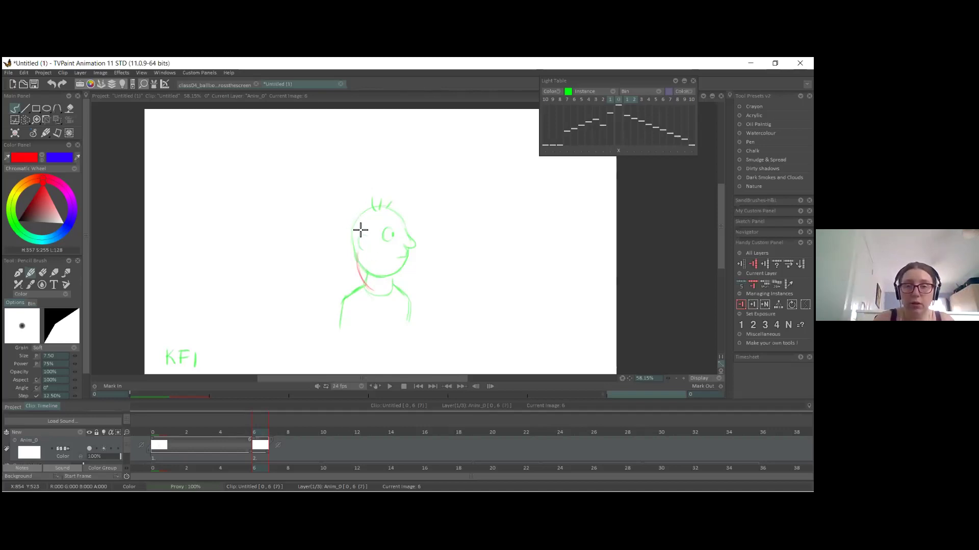
{"action": "key", "text": "ctrl+z"}
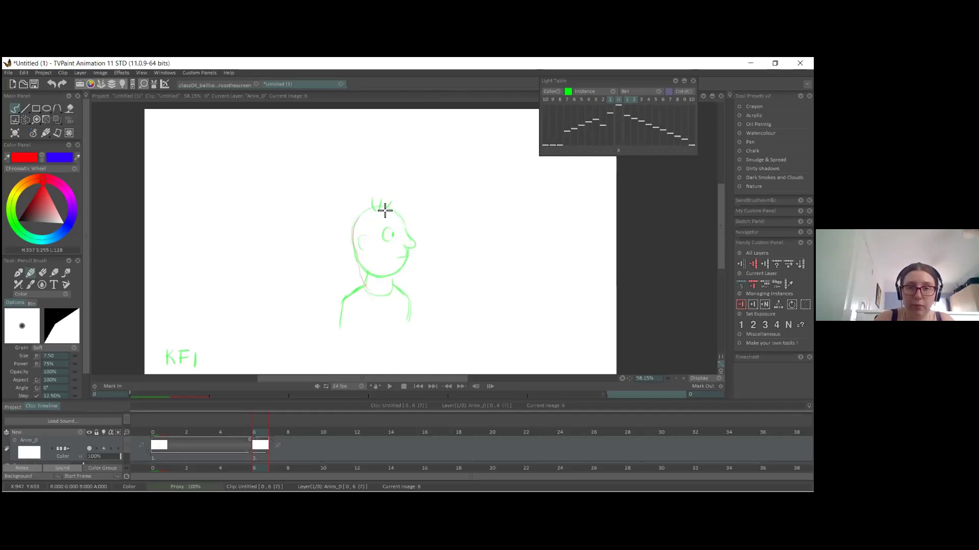
Step: Trace the KF1 head outline on the frame 6 drawing, and transform it with panning X 12, Y 62 and angle -11.67°
{"action": "mouse_move", "coordinate": [354, 230]}
{"action": "left_mouse_down"}
{"action": "mouse_move", "coordinate": [391, 278]}
{"action": "mouse_move", "coordinate": [388, 207]}
{"action": "left_mouse_up"}
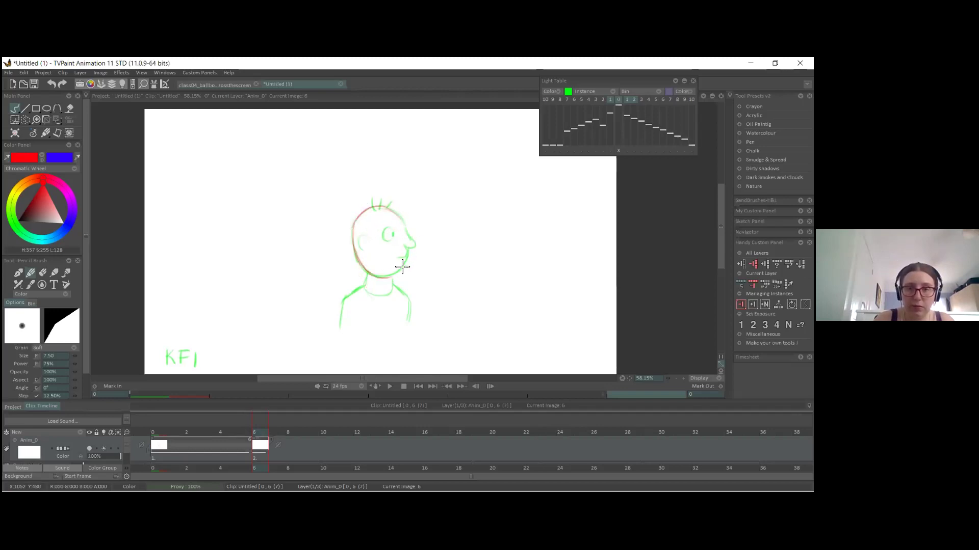
{"action": "mouse_move", "coordinate": [409, 252]}
{"action": "left_mouse_down"}
{"action": "mouse_move", "coordinate": [391, 277]}
{"action": "mouse_move", "coordinate": [415, 246]}
{"action": "mouse_move", "coordinate": [411, 267]}
{"action": "mouse_move", "coordinate": [385, 268]}
{"action": "mouse_move", "coordinate": [415, 269]}
{"action": "mouse_move", "coordinate": [387, 280]}
{"action": "mouse_move", "coordinate": [382, 260]}
{"action": "mouse_move", "coordinate": [393, 275]}
{"action": "mouse_move", "coordinate": [362, 236]}
{"action": "left_mouse_up"}
{"action": "key", "text": "ctrl+z"}
{"action": "key", "text": "ctrl+t"}
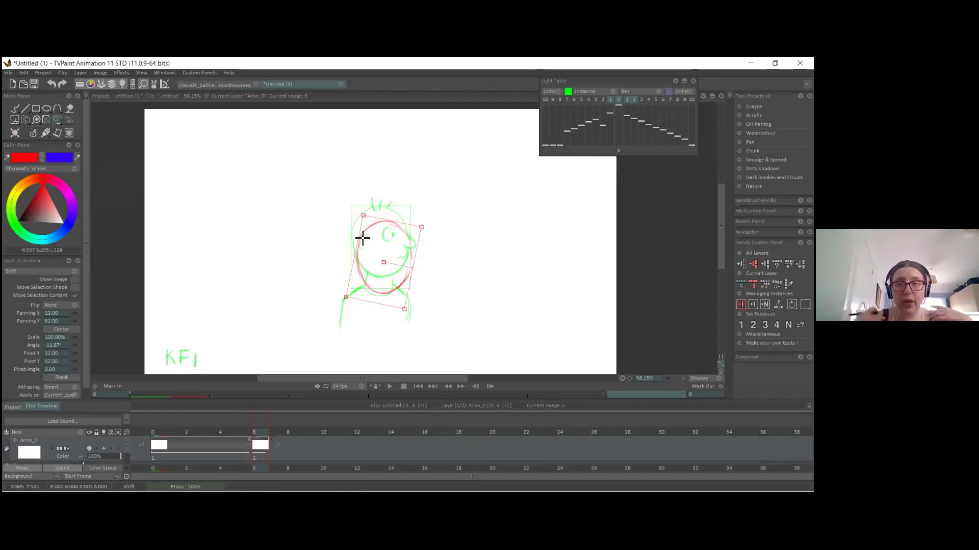
{"action": "key", "text": "Return"}
{"action": "left_click", "coordinate": [14, 110]}
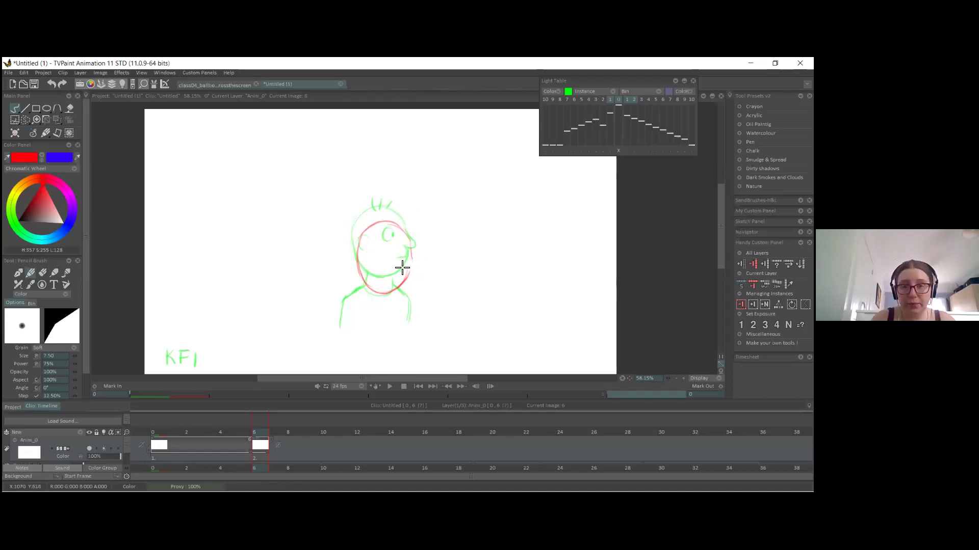
Step: Draw the nose, squeezed-shut eye, ear and hunched shoulders on the frame 6 head, erasing the shoulder lines that sit too wide
{"action": "mouse_move", "coordinate": [408, 270]}
{"action": "left_mouse_down"}
{"action": "mouse_move", "coordinate": [419, 265]}
{"action": "mouse_move", "coordinate": [387, 253]}
{"action": "left_mouse_up"}
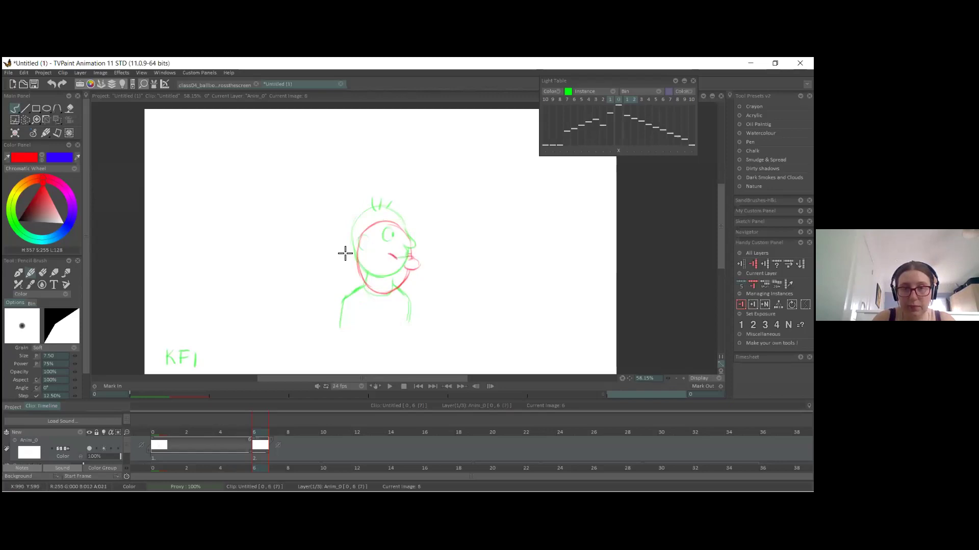
{"action": "left_click_drag", "start_coordinate": [365, 252], "coordinate": [334, 319]}
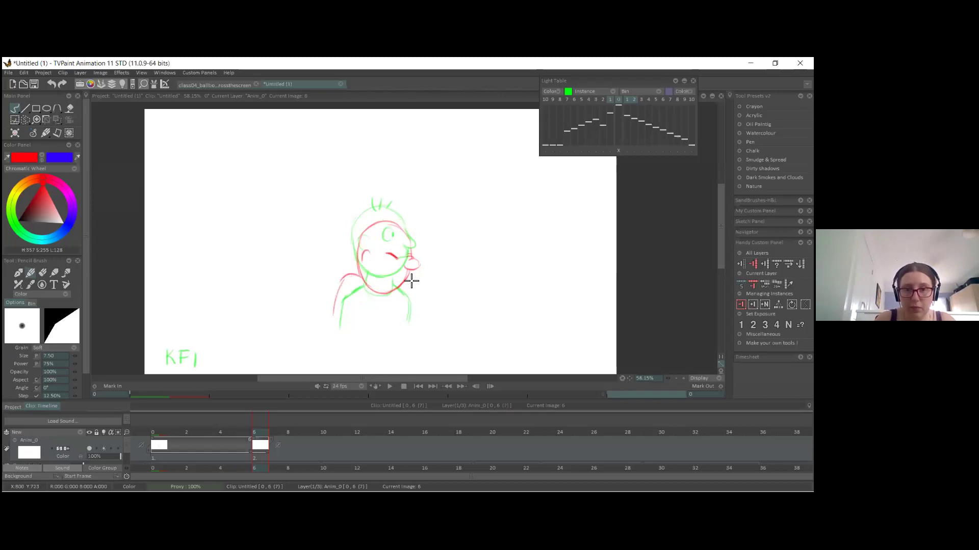
{"action": "left_click", "coordinate": [43, 275]}
{"action": "left_click_drag", "start_coordinate": [343, 278], "coordinate": [334, 323]}
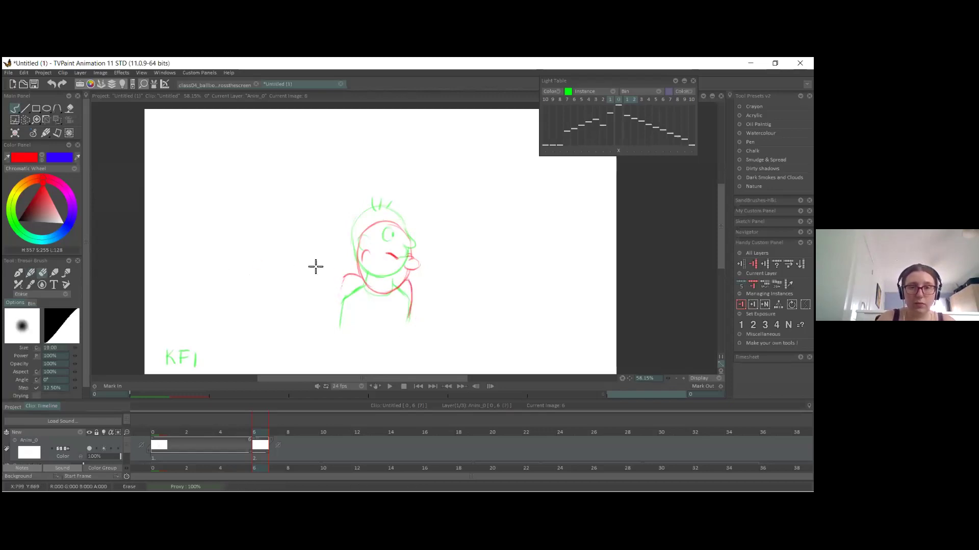
Step: Redraw the raised shoulders closer to the head, cleaning up doubled lines, and add the hair, eyebrow, mouth and collar
{"action": "key", "text": "b"}
{"action": "mouse_move", "coordinate": [357, 275]}
{"action": "left_mouse_down"}
{"action": "mouse_move", "coordinate": [337, 307]}
{"action": "mouse_move", "coordinate": [340, 325]}
{"action": "left_mouse_up"}
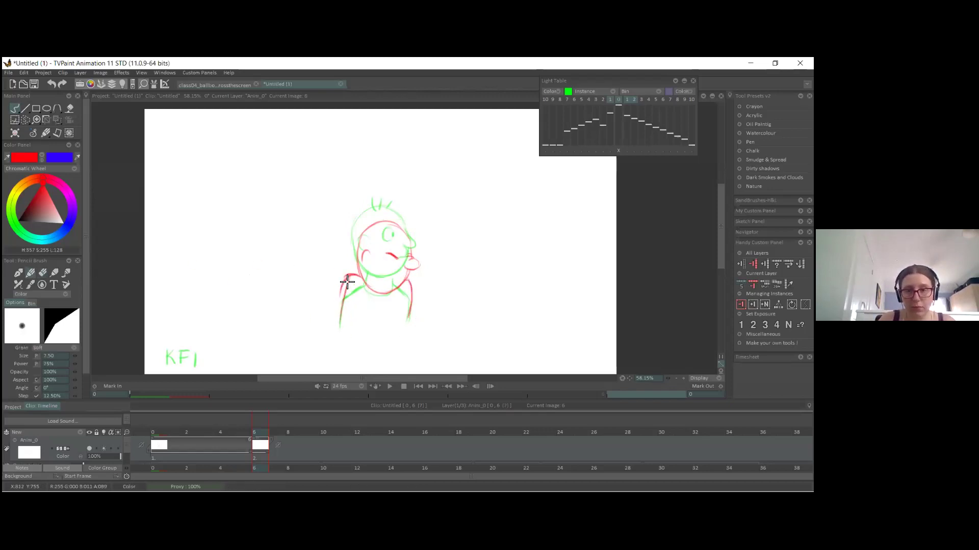
{"action": "left_click_drag", "start_coordinate": [344, 284], "coordinate": [336, 322]}
{"action": "left_click", "coordinate": [43, 274]}
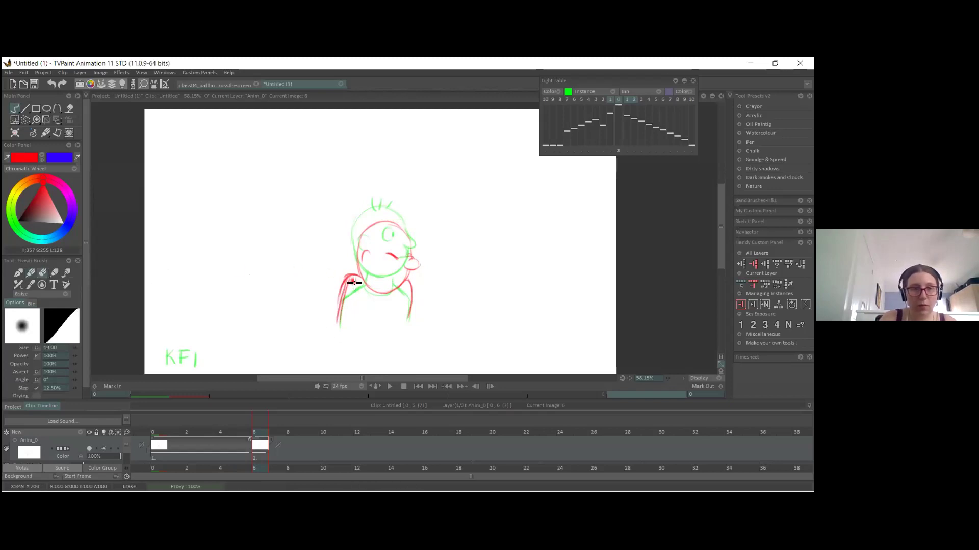
{"action": "key", "text": "ctrl+z"}
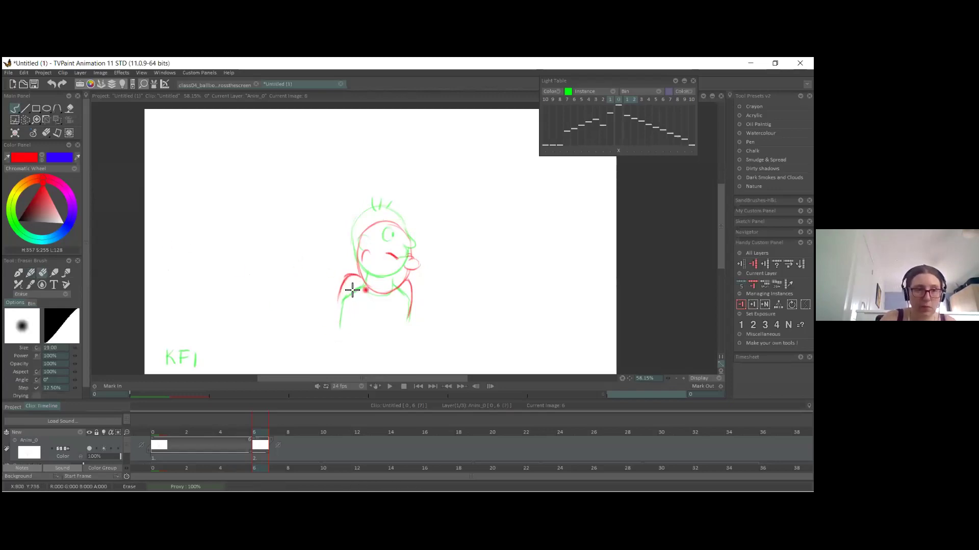
{"action": "left_click", "coordinate": [30, 273]}
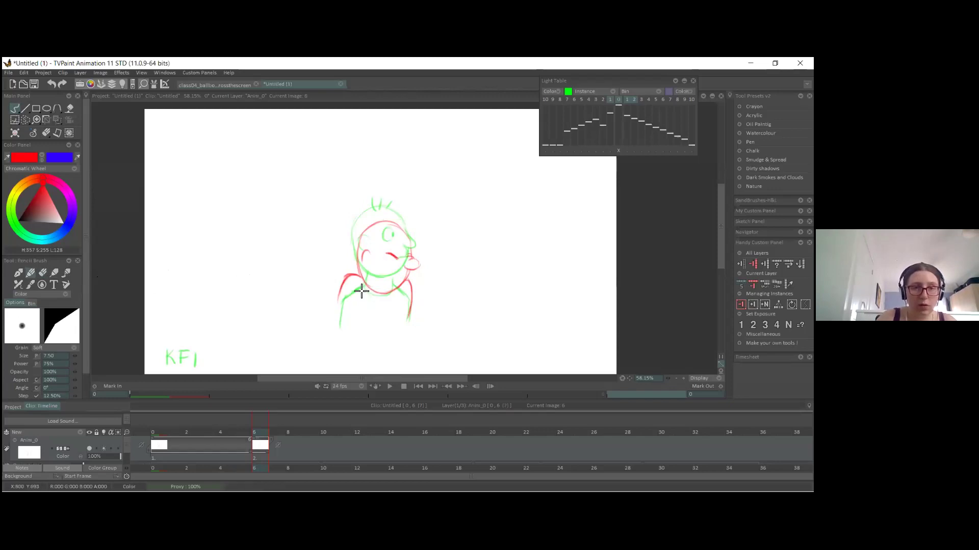
{"action": "left_click_drag", "start_coordinate": [339, 294], "coordinate": [333, 324]}
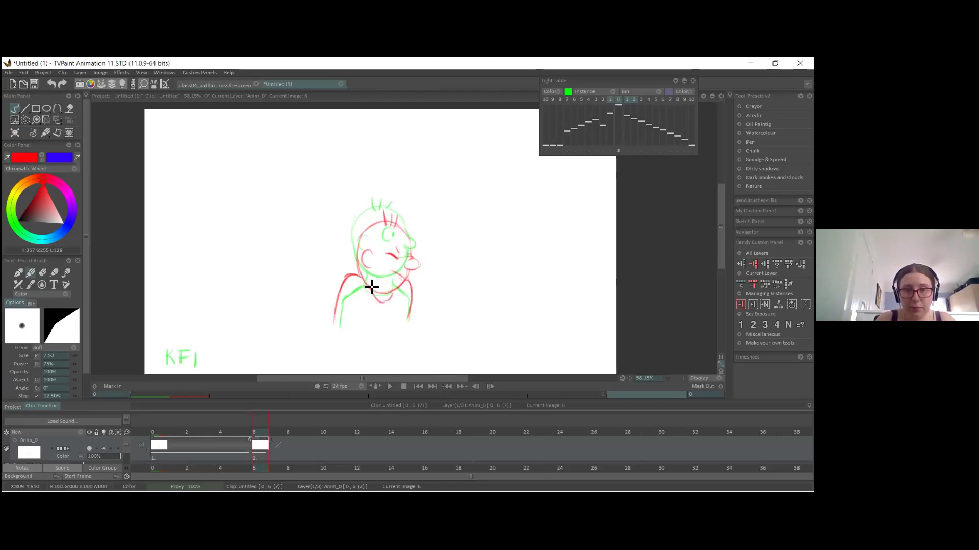
Step: Compare the frame 6 pose with KF1, refine the squeezed eye area, and erase the head outline crossing the nose
{"action": "left_click", "coordinate": [158, 451]}
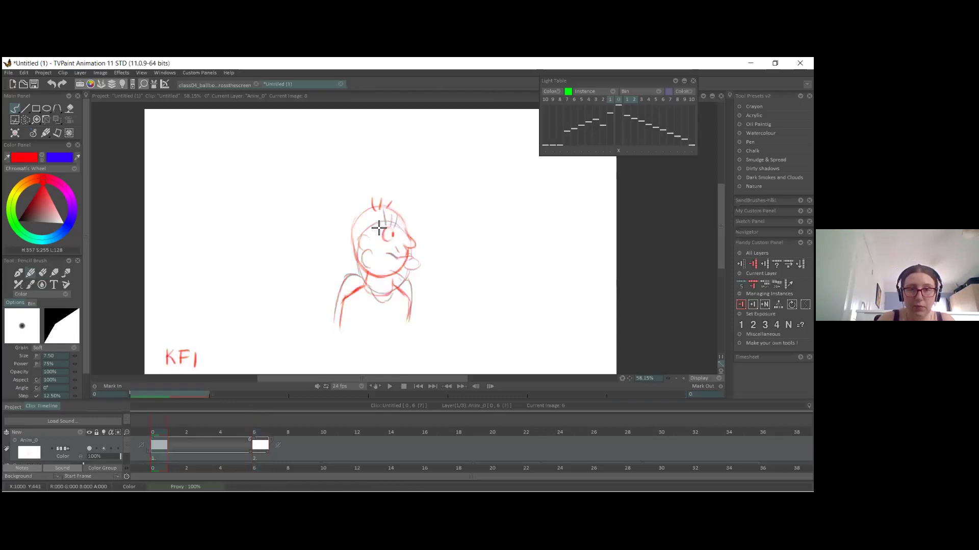
{"action": "left_click", "coordinate": [260, 454]}
{"action": "left_click_drag", "start_coordinate": [396, 248], "coordinate": [399, 253]}
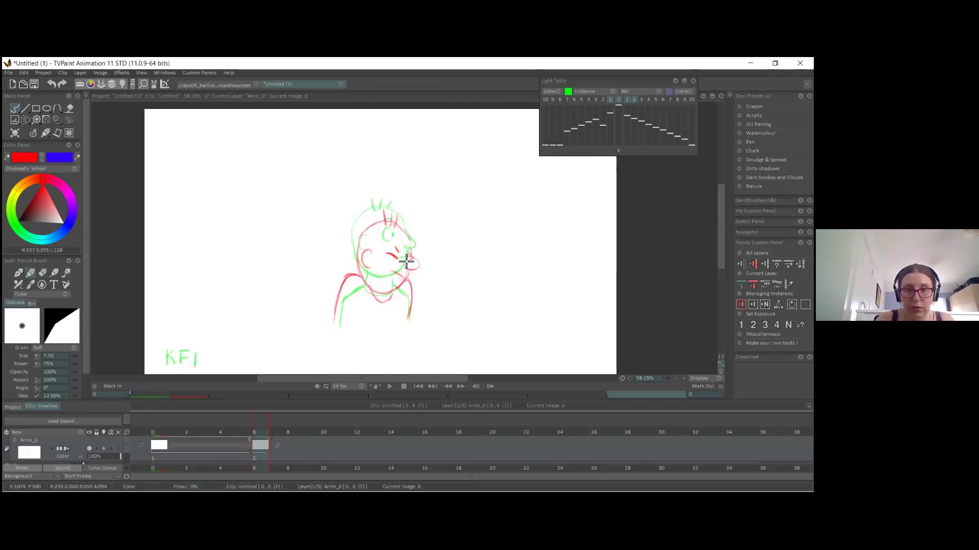
{"action": "key", "text": "e"}
{"action": "left_click_drag", "start_coordinate": [406, 264], "coordinate": [402, 269]}
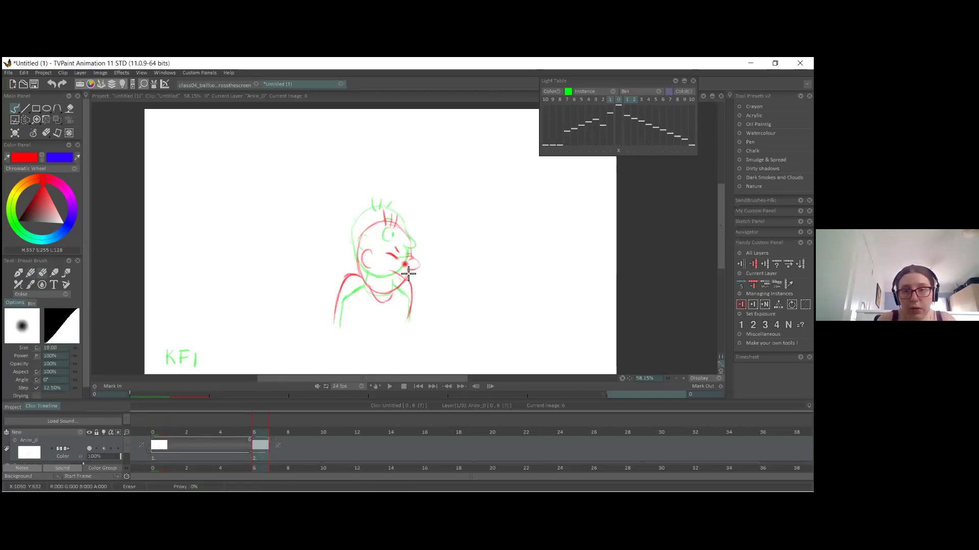
Step: Label the frame 6 drawing A, and flip between it and KF1 with the light table off
{"action": "left_click", "coordinate": [30, 273]}
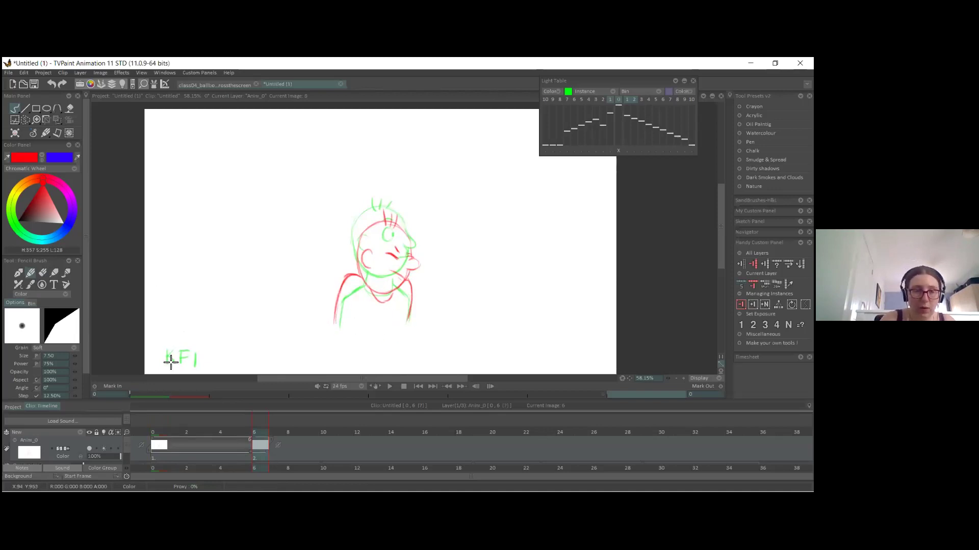
{"action": "left_click_drag", "start_coordinate": [170, 365], "coordinate": [184, 358]}
{"action": "left_click", "coordinate": [244, 434]}
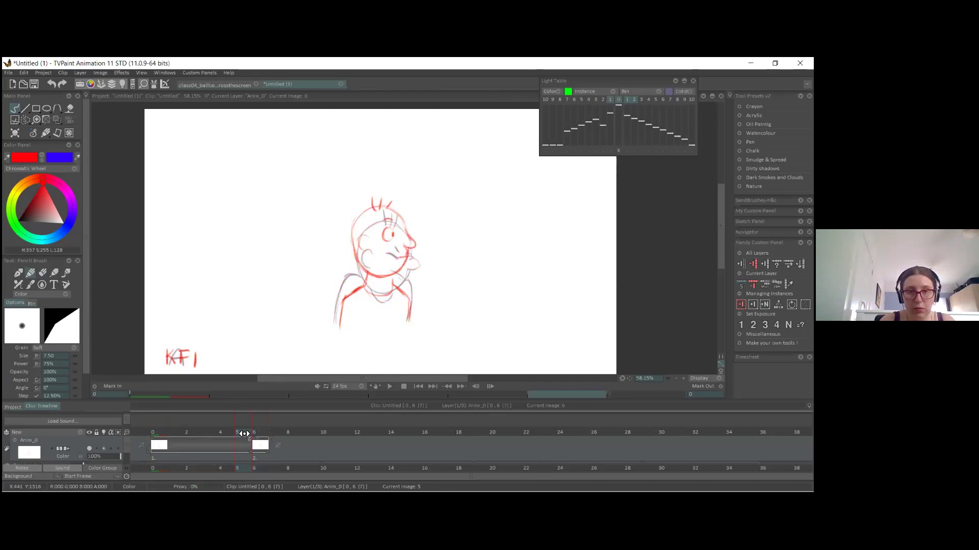
{"action": "left_click", "coordinate": [109, 449]}
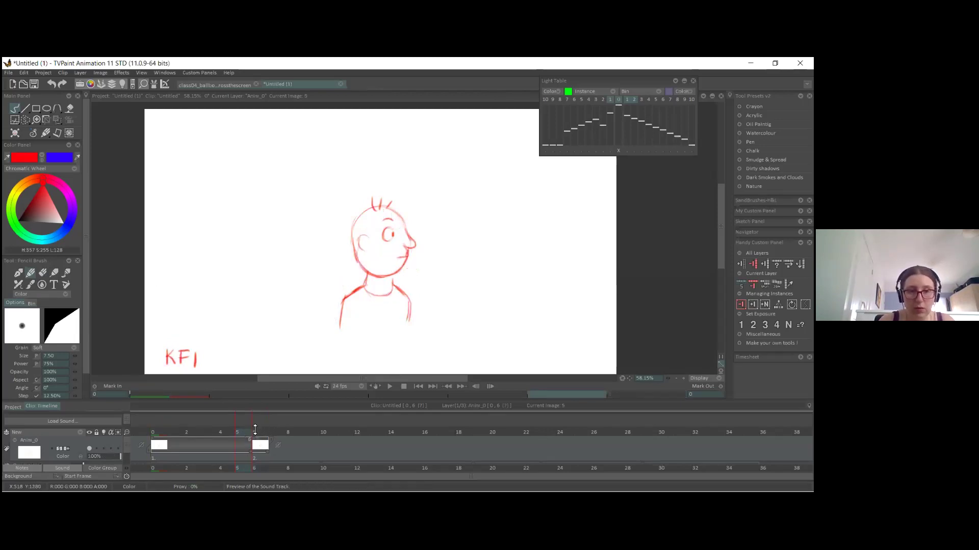
{"action": "left_click_drag", "start_coordinate": [261, 432], "coordinate": [245, 435]}
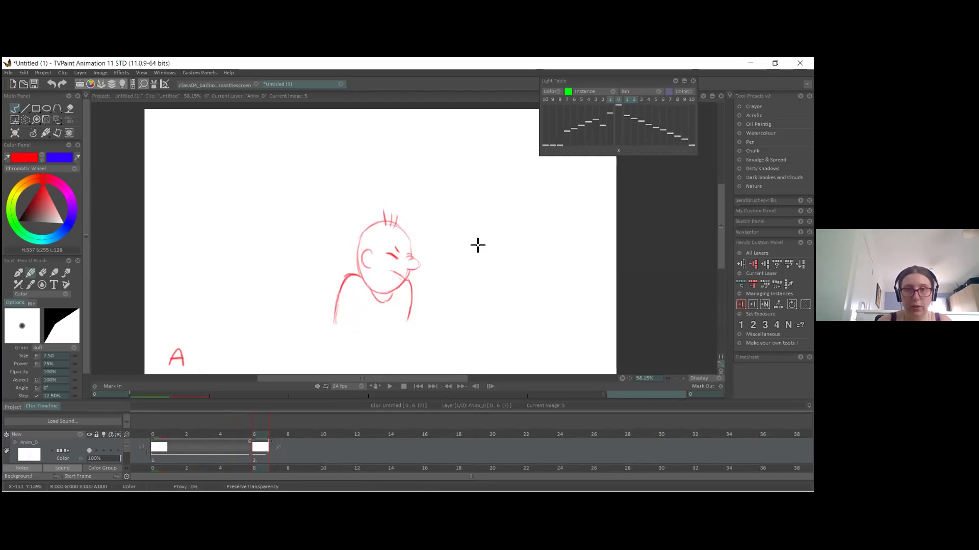
Step: Turn the light table back on, hold drawing A through frame 9, and trace its head outline on a new frame 10 drawing
{"action": "key", "text": "l"}
{"action": "key", "text": "Right"}
{"action": "key", "text": "Right"}
{"action": "key", "text": "Right"}
{"action": "key", "text": "Right"}
{"action": "left_click_drag", "start_coordinate": [363, 234], "coordinate": [381, 292]}
{"action": "mouse_move", "coordinate": [368, 227]}
{"action": "left_mouse_down"}
{"action": "mouse_move", "coordinate": [411, 255]}
{"action": "mouse_move", "coordinate": [395, 289]}
{"action": "left_mouse_up"}
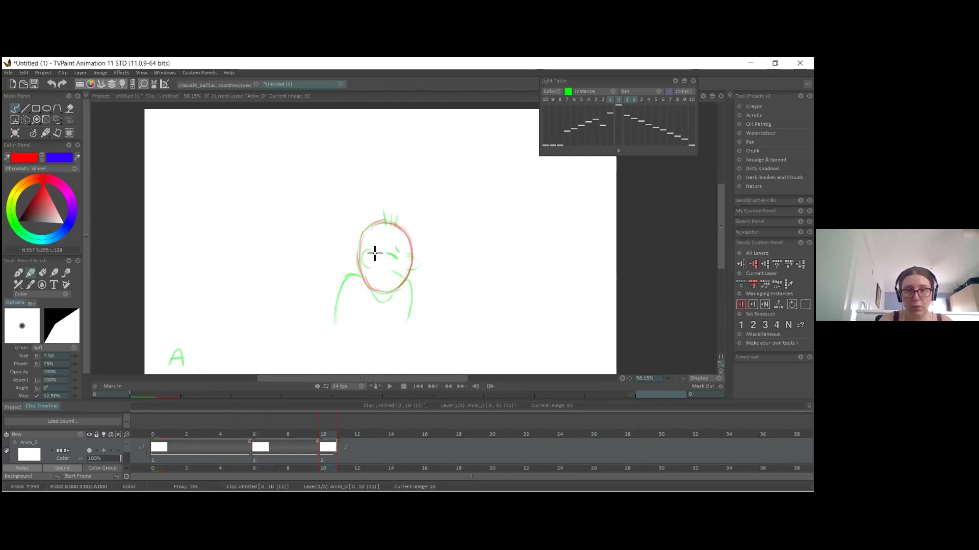
Step: Transform the frame 10 head outline, moving it up and back, away from the anticipation pose
{"action": "left_click", "coordinate": [58, 119]}
{"action": "left_click", "coordinate": [66, 118]}
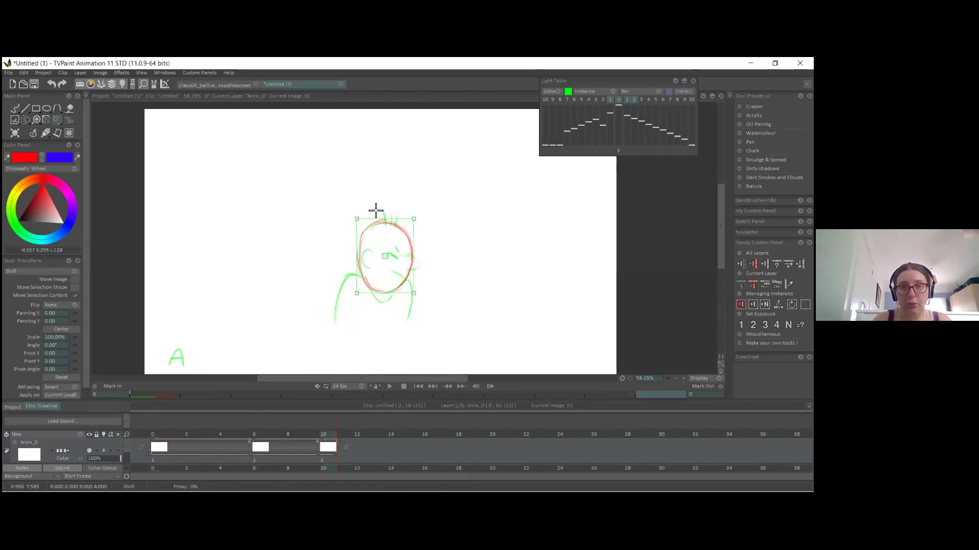
{"action": "left_click_drag", "start_coordinate": [385, 289], "coordinate": [343, 247]}
{"action": "key", "text": "Return"}
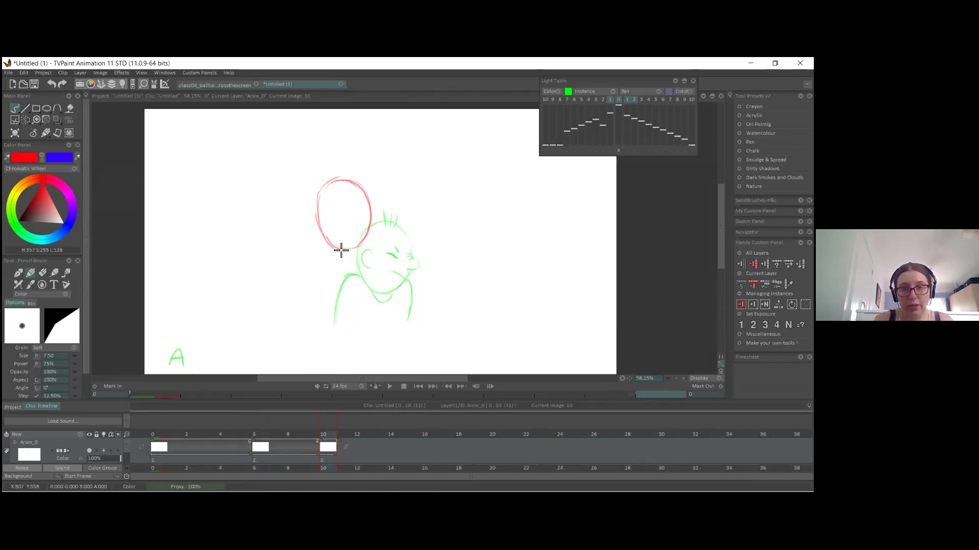
Step: Sketch the back of the neck, stretch the lower head outline downward, and erase the old chin line
{"action": "left_click_drag", "start_coordinate": [343, 250], "coordinate": [369, 281]}
{"action": "key", "text": "ctrl+z"}
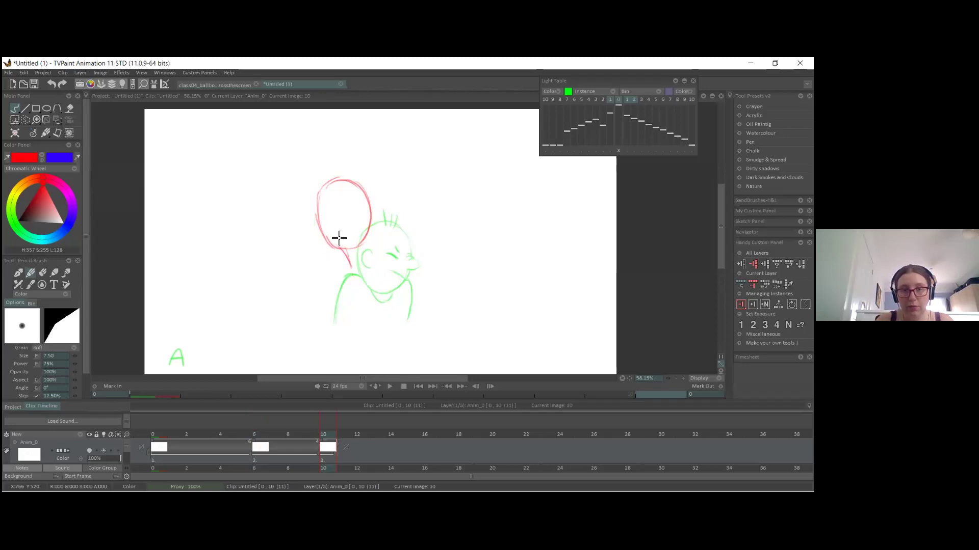
{"action": "left_click_drag", "start_coordinate": [370, 210], "coordinate": [363, 252]}
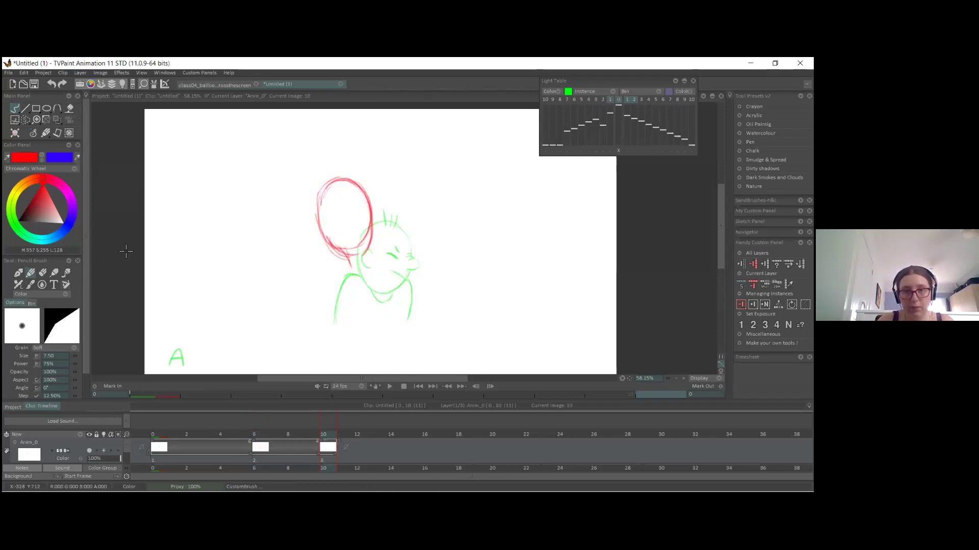
{"action": "key", "text": "e"}
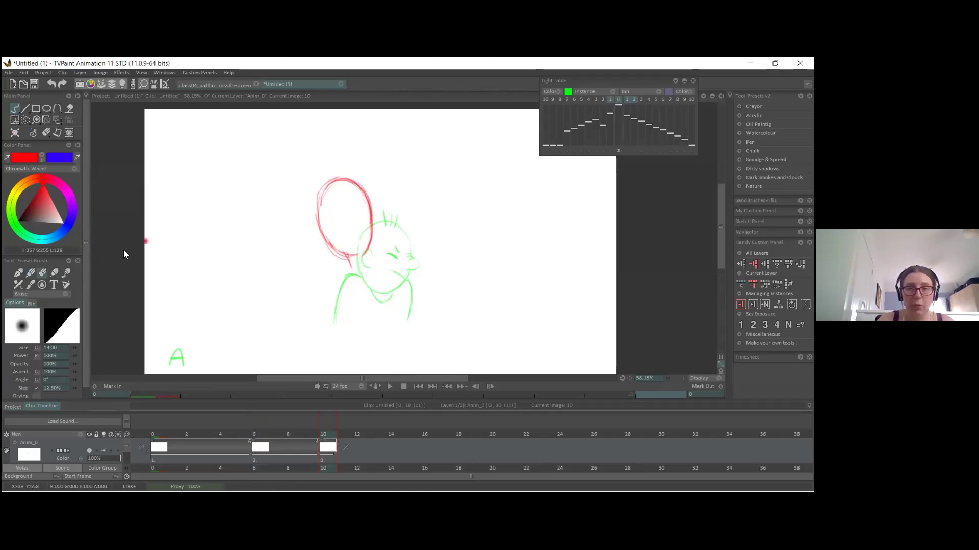
{"action": "left_click", "coordinate": [30, 274]}
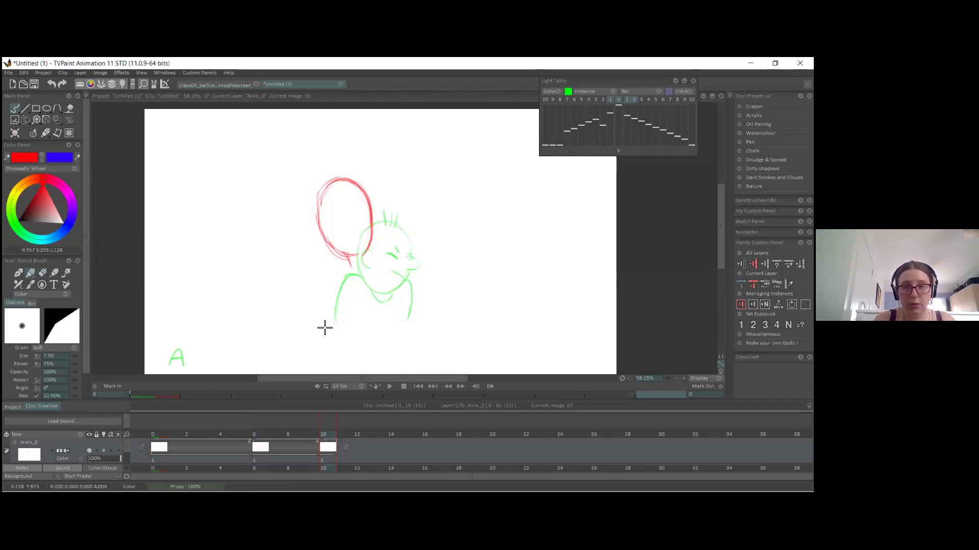
Step: Sketch the back shoulder and front neck lines below the raised head, and shift the whole drawing slightly forward
{"action": "left_click_drag", "start_coordinate": [348, 276], "coordinate": [333, 320]}
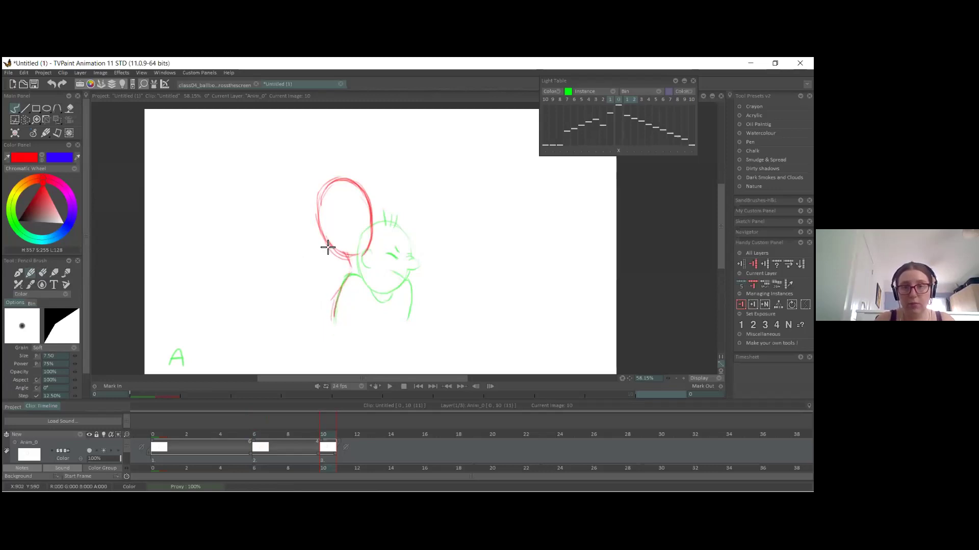
{"action": "key", "text": "ctrl+z"}
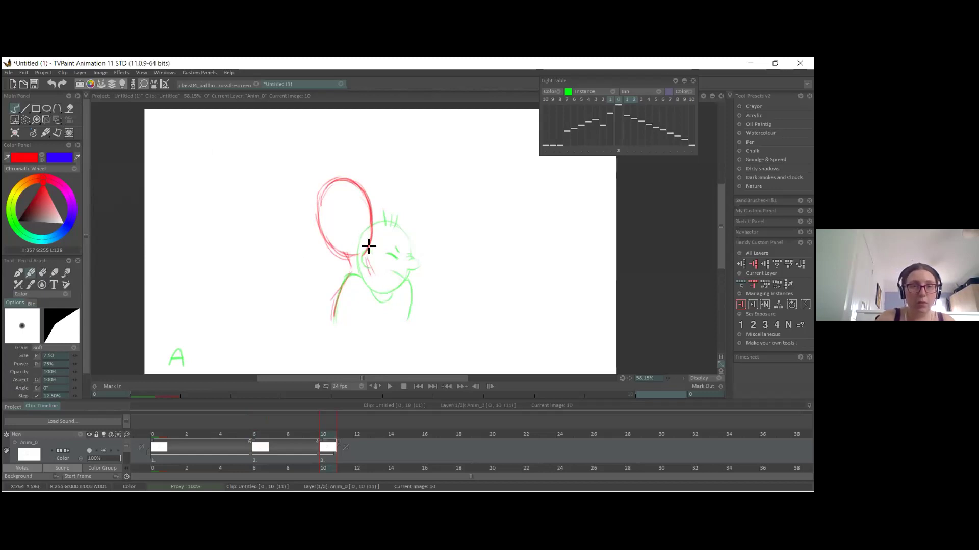
{"action": "left_click", "coordinate": [45, 133]}
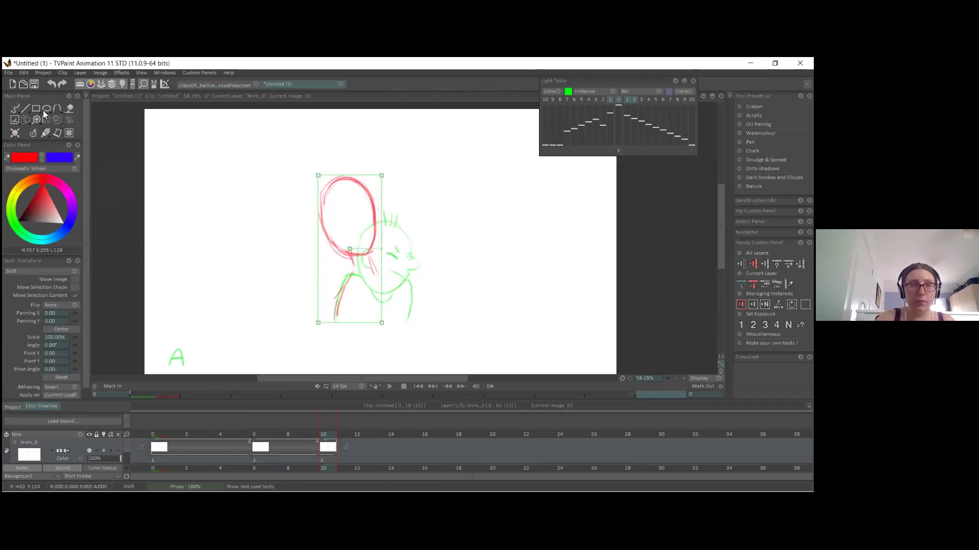
{"action": "left_click", "coordinate": [25, 108]}
{"action": "left_click_drag", "start_coordinate": [348, 264], "coordinate": [367, 276]}
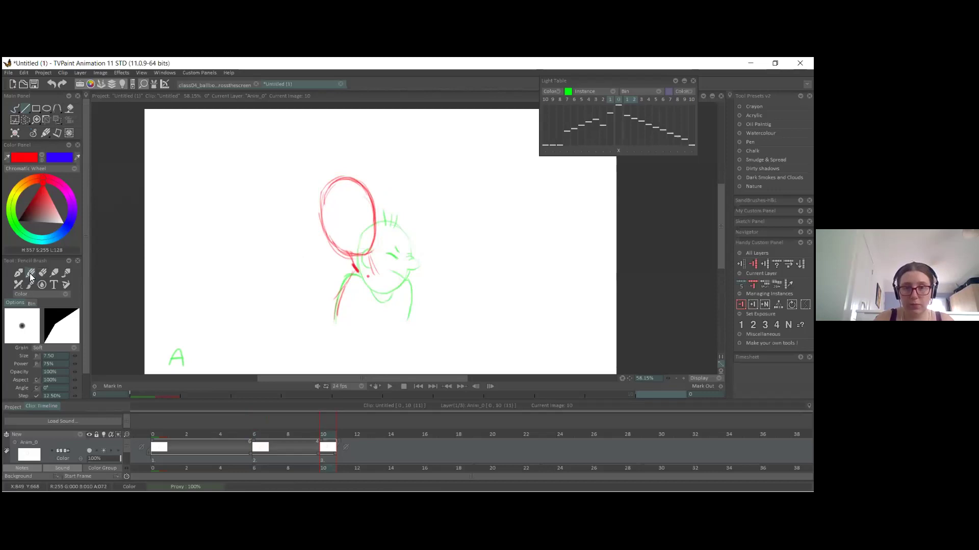
{"action": "key", "text": "ctrl+s"}
{"action": "left_click", "coordinate": [371, 306]}
{"action": "key", "text": "ctrl+z"}
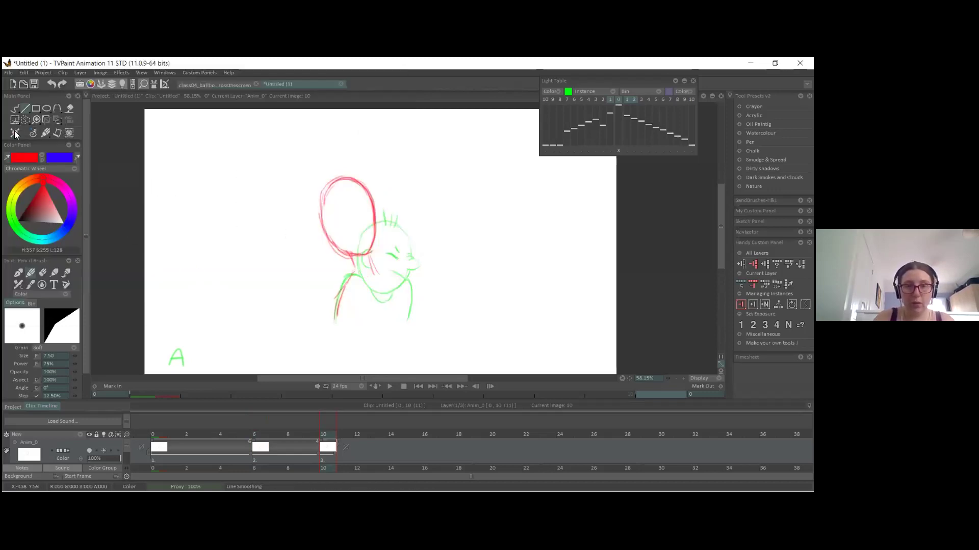
Step: Erase the sketched neck and shoulder lines under the frame 10 head
{"action": "left_click", "coordinate": [42, 273]}
{"action": "mouse_move", "coordinate": [344, 266]}
{"action": "left_mouse_down"}
{"action": "mouse_move", "coordinate": [383, 282]}
{"action": "mouse_move", "coordinate": [379, 263]}
{"action": "mouse_move", "coordinate": [348, 260]}
{"action": "mouse_move", "coordinate": [380, 259]}
{"action": "left_mouse_up"}
{"action": "left_click", "coordinate": [14, 108]}
{"action": "left_click_drag", "start_coordinate": [340, 290], "coordinate": [337, 322]}
Step: Try a tall wide-open eye with a pupil and a mouth inside the frame 10 head
{"action": "left_click", "coordinate": [30, 273]}
{"action": "mouse_move", "coordinate": [334, 247]}
{"action": "left_mouse_down"}
{"action": "mouse_move", "coordinate": [368, 254]}
{"action": "mouse_move", "coordinate": [376, 222]}
{"action": "left_mouse_up"}
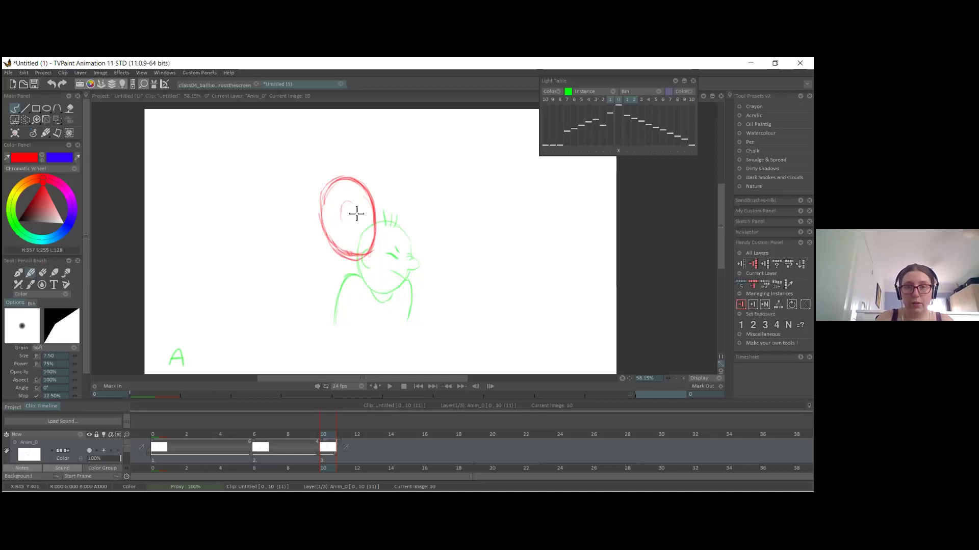
{"action": "left_click_drag", "start_coordinate": [357, 220], "coordinate": [353, 215]}
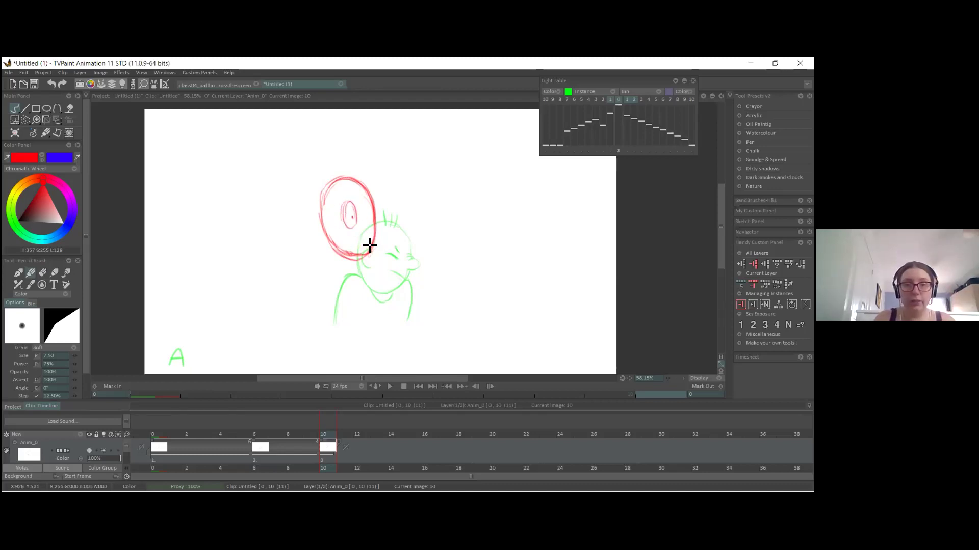
{"action": "left_click_drag", "start_coordinate": [357, 248], "coordinate": [375, 239]}
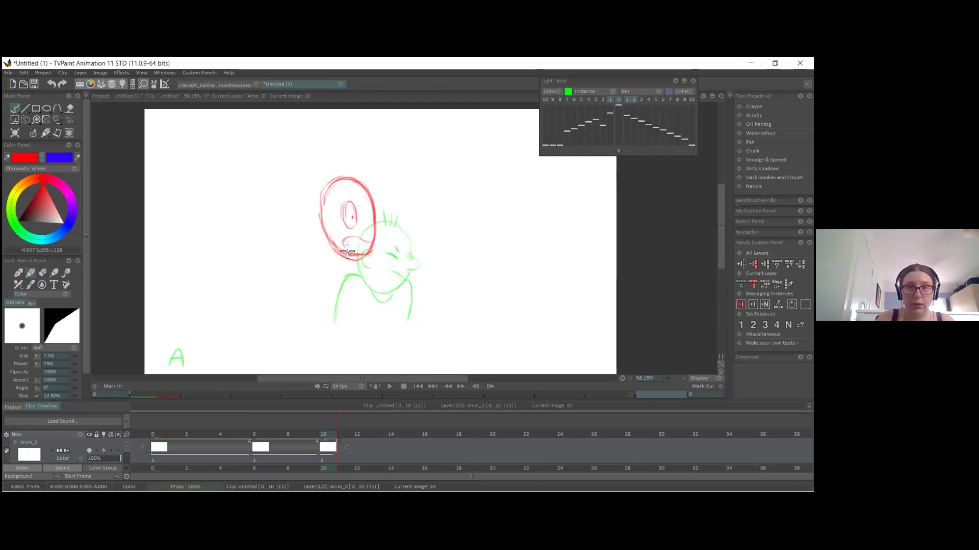
Step: Erase the trial mouth and chin line, and rework the face with an ear, a raised eyebrow and a new eye curve
{"action": "key", "text": "e"}
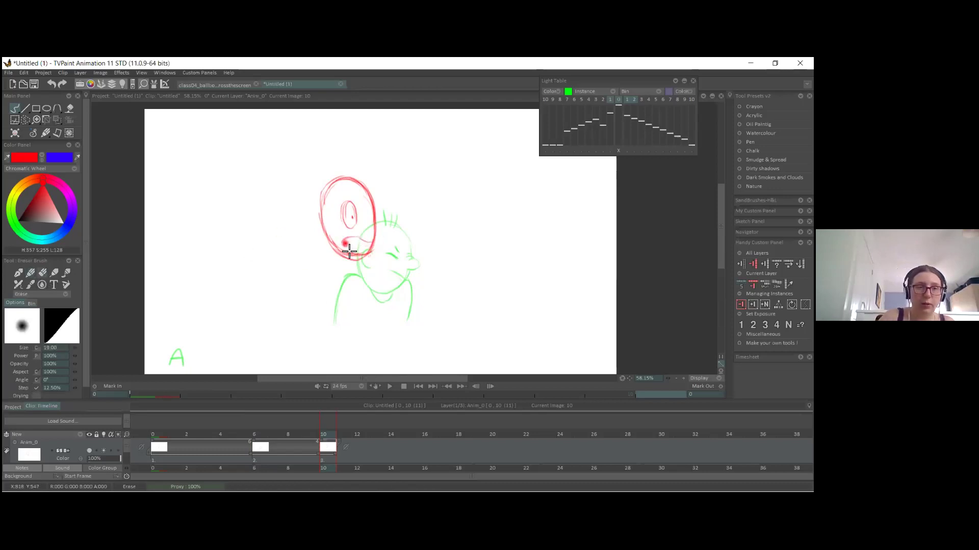
{"action": "mouse_move", "coordinate": [353, 247]}
{"action": "left_mouse_down"}
{"action": "mouse_move", "coordinate": [375, 242]}
{"action": "mouse_move", "coordinate": [328, 218]}
{"action": "mouse_move", "coordinate": [351, 188]}
{"action": "mouse_move", "coordinate": [341, 203]}
{"action": "mouse_move", "coordinate": [354, 207]}
{"action": "mouse_move", "coordinate": [354, 221]}
{"action": "left_mouse_up"}
{"action": "key", "text": "e"}
{"action": "key", "text": "e"}
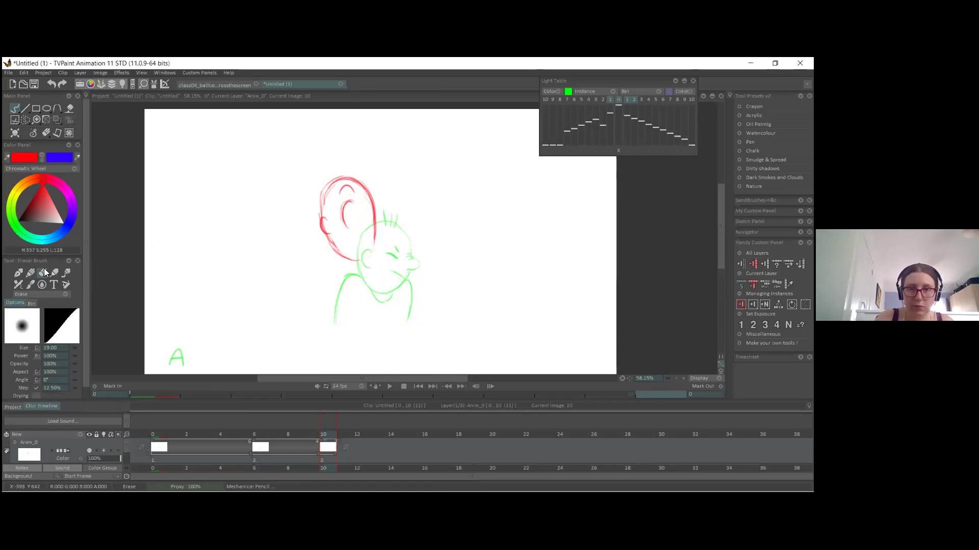
Step: Complete the wide-open eye with a pupil, and draw the nose, open mouth and chin on the frame 10 head
{"action": "key", "text": "e"}
{"action": "mouse_move", "coordinate": [352, 206]}
{"action": "left_mouse_down"}
{"action": "mouse_move", "coordinate": [342, 213]}
{"action": "mouse_move", "coordinate": [356, 224]}
{"action": "left_mouse_up"}
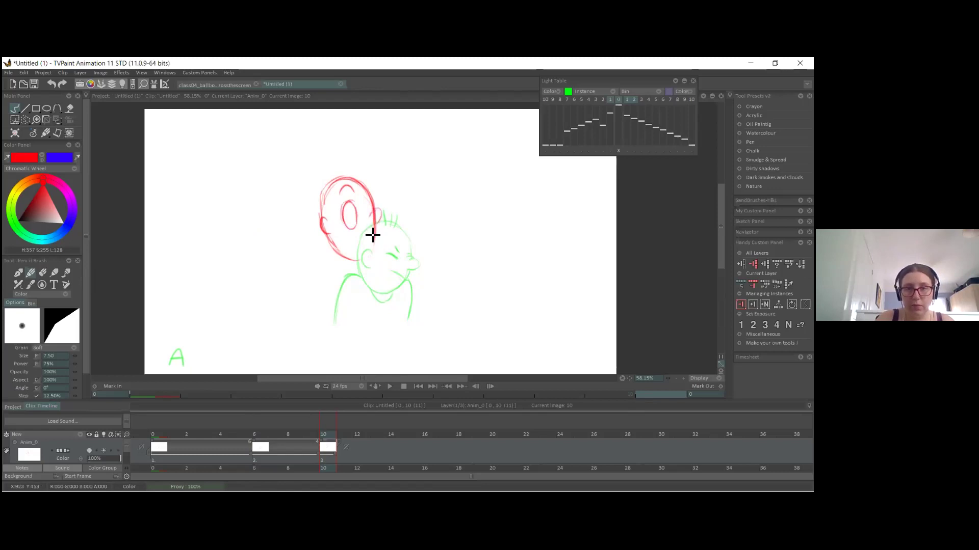
{"action": "left_click_drag", "start_coordinate": [373, 236], "coordinate": [371, 259]}
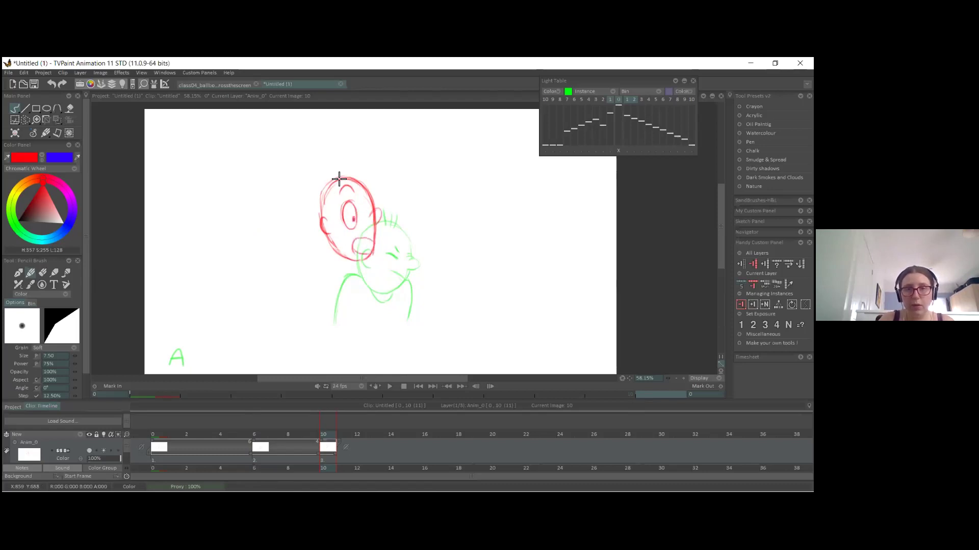
Step: Add three short hair strands sweeping up from the top of the frame 10 head
{"action": "mouse_move", "coordinate": [331, 184]}
{"action": "left_mouse_down"}
{"action": "mouse_move", "coordinate": [321, 216]}
{"action": "mouse_move", "coordinate": [335, 168]}
{"action": "left_mouse_up"}
{"action": "left_click_drag", "start_coordinate": [335, 177], "coordinate": [341, 168]}
{"action": "left_click_drag", "start_coordinate": [340, 177], "coordinate": [346, 170]}
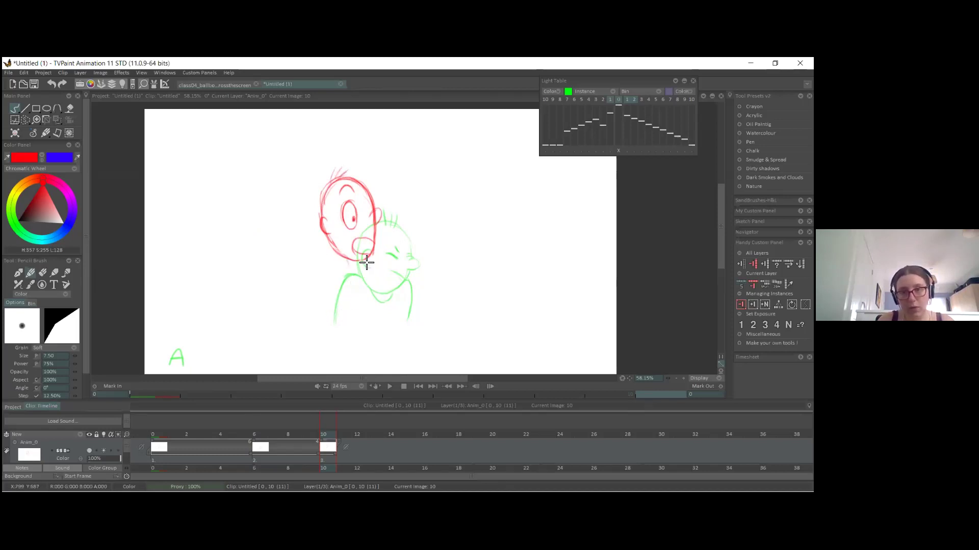
Step: Draw the neck, a curved collar and first shoulder lines below the frame 10 head
{"action": "left_click_drag", "start_coordinate": [386, 291], "coordinate": [401, 313]}
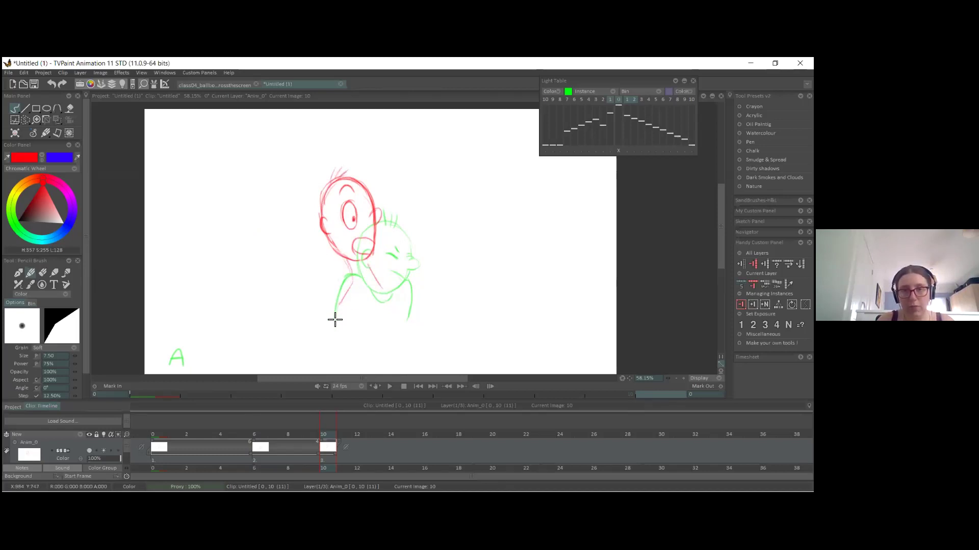
{"action": "key", "text": "ctrl+z"}
{"action": "key", "text": "ctrl+z"}
{"action": "key", "text": "ctrl+z"}
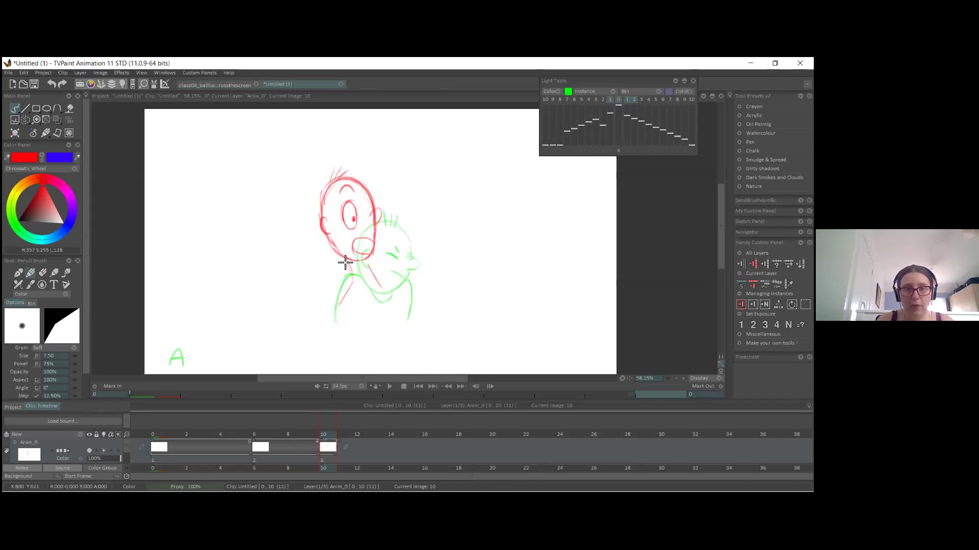
{"action": "mouse_move", "coordinate": [345, 259]}
{"action": "left_mouse_down"}
{"action": "mouse_move", "coordinate": [349, 281]}
{"action": "mouse_move", "coordinate": [376, 283]}
{"action": "mouse_move", "coordinate": [332, 324]}
{"action": "left_mouse_up"}
{"action": "mouse_move", "coordinate": [348, 282]}
{"action": "left_mouse_down"}
{"action": "mouse_move", "coordinate": [367, 276]}
{"action": "mouse_move", "coordinate": [346, 281]}
{"action": "mouse_move", "coordinate": [325, 324]}
{"action": "left_mouse_up"}
{"action": "key", "text": "ctrl+z"}
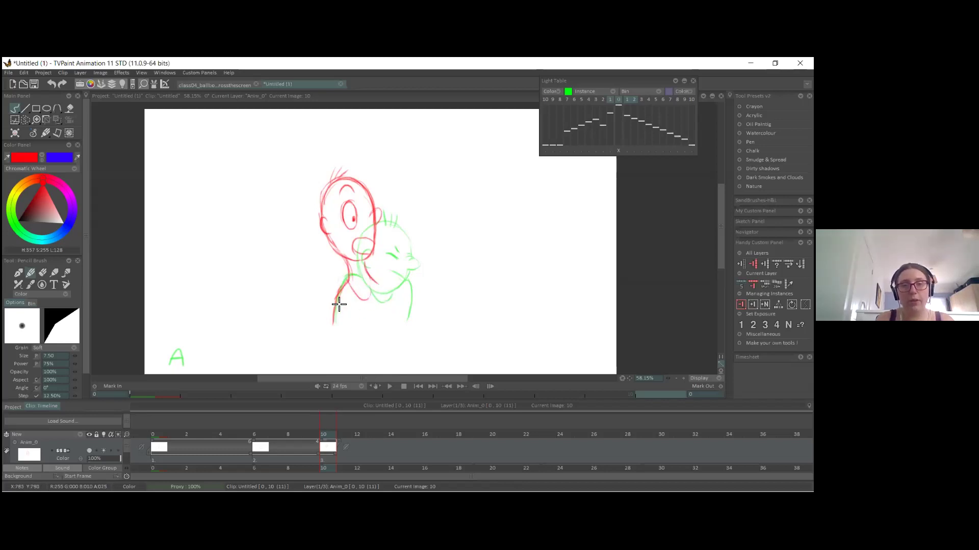
{"action": "left_click_drag", "start_coordinate": [370, 278], "coordinate": [395, 318]}
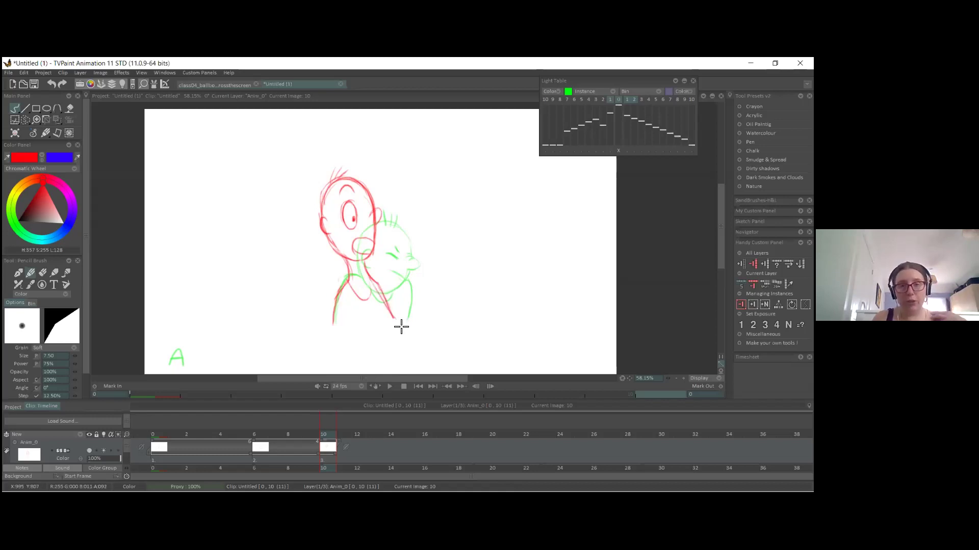
Step: Remove the rough shoulder strokes and redraw both shoulders sloping down from the frame 10 neck
{"action": "key", "text": "ctrl+z"}
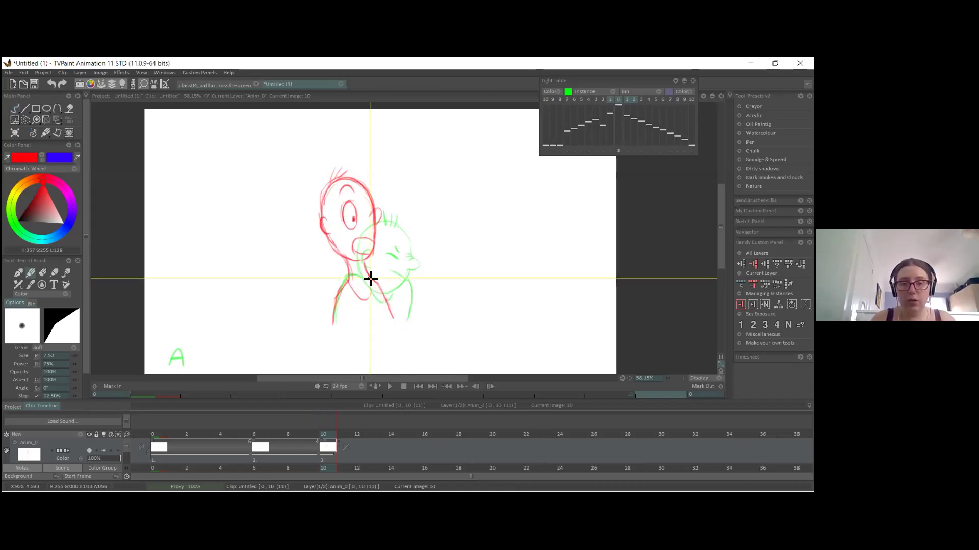
{"action": "key", "text": "ctrl+z"}
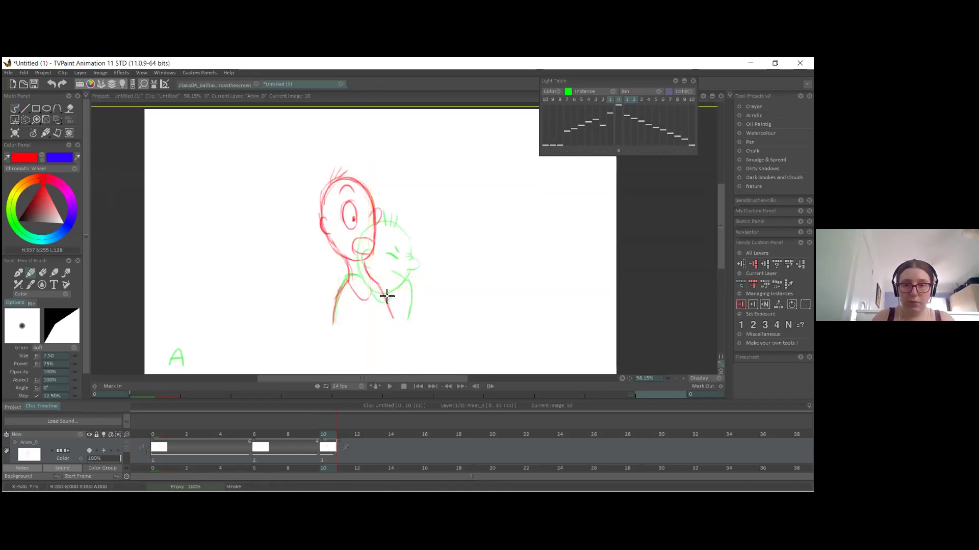
{"action": "left_click_drag", "start_coordinate": [375, 281], "coordinate": [395, 315]}
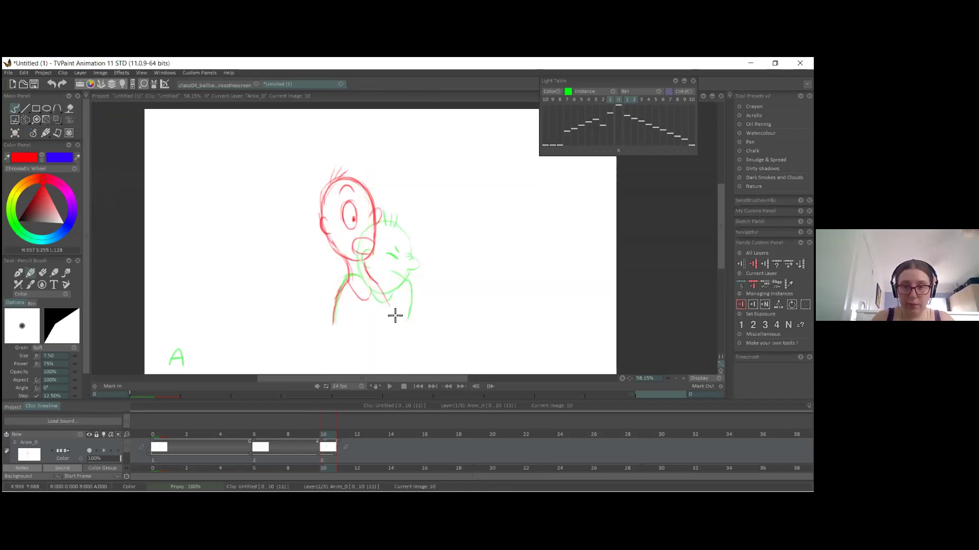
{"action": "key", "text": "ctrl+z"}
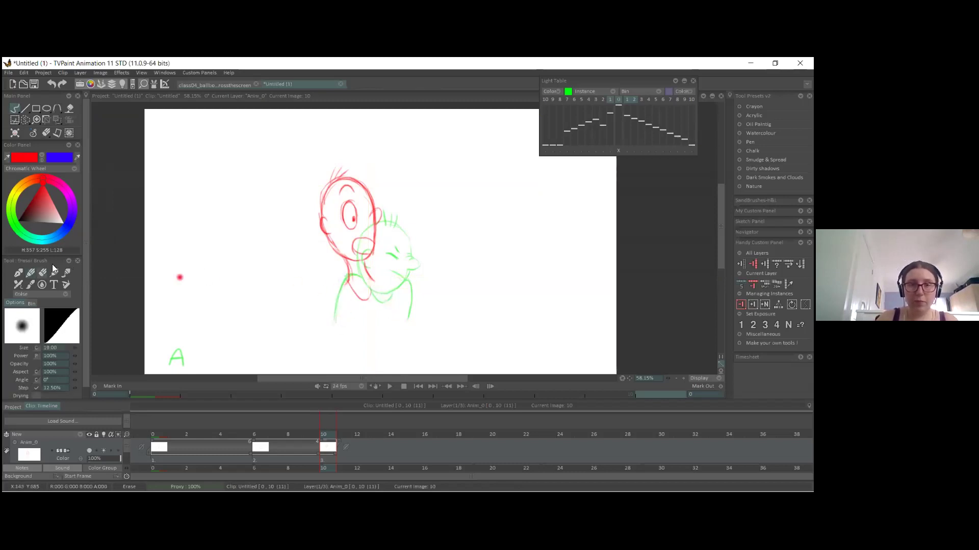
{"action": "left_click_drag", "start_coordinate": [345, 277], "coordinate": [331, 324]}
{"action": "left_click_drag", "start_coordinate": [373, 282], "coordinate": [394, 317]}
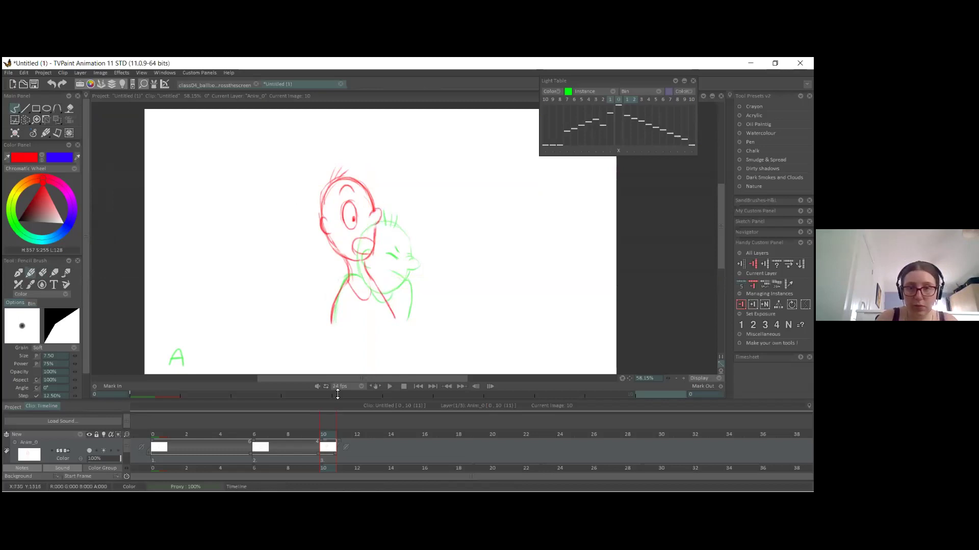
Step: Compare the frame 10 pose with the anticipation pose by flipping between frames 9 and 10
{"action": "left_click", "coordinate": [310, 436]}
{"action": "left_click", "coordinate": [327, 437]}
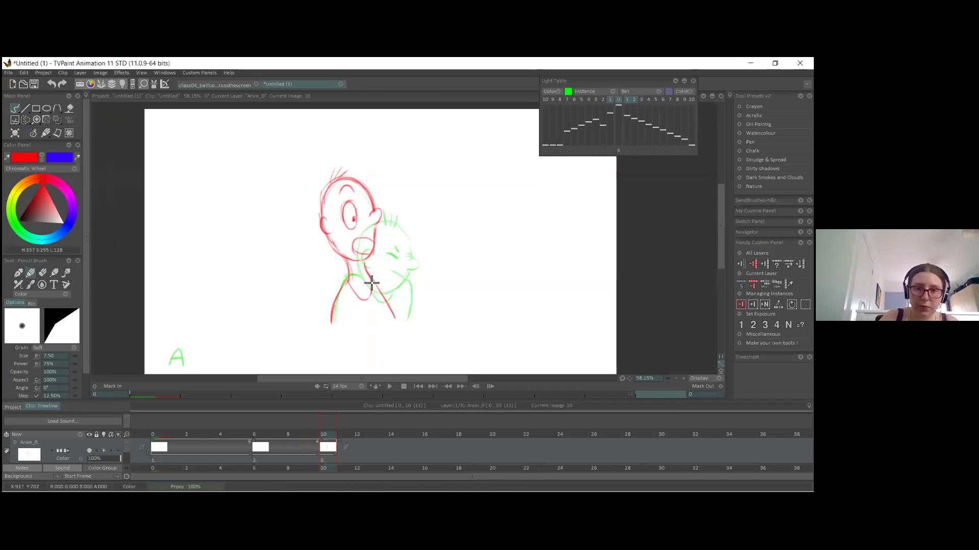
{"action": "left_click", "coordinate": [316, 436]}
{"action": "left_click", "coordinate": [327, 434]}
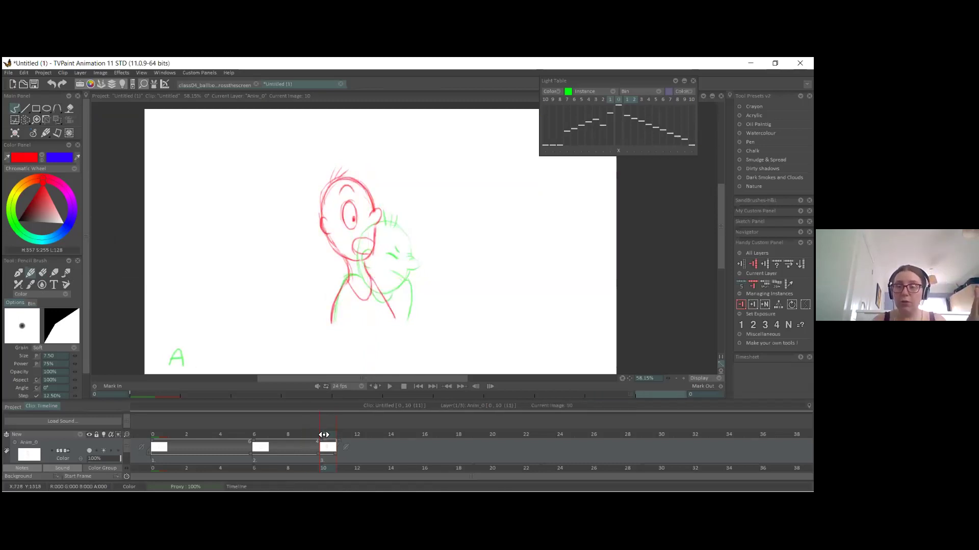
{"action": "left_click", "coordinate": [310, 435]}
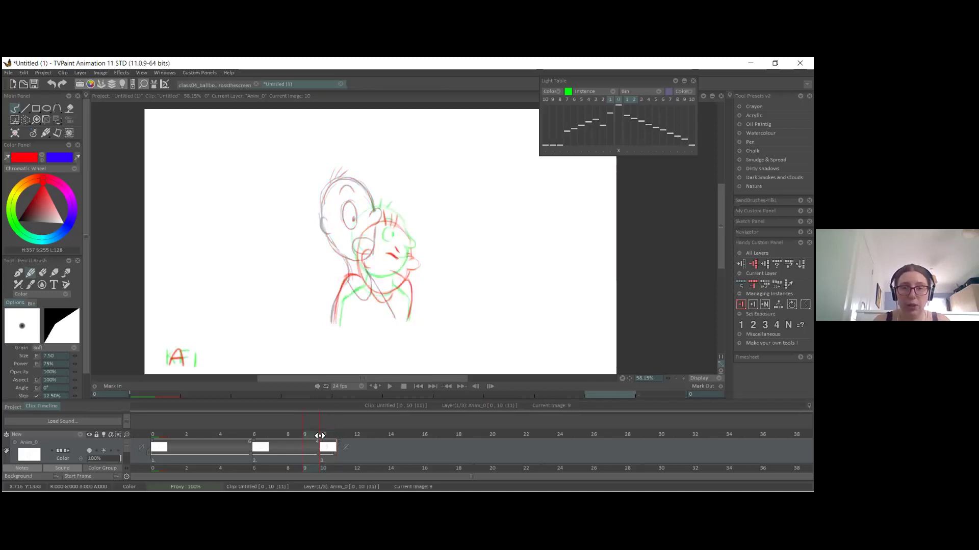
{"action": "left_click", "coordinate": [323, 435]}
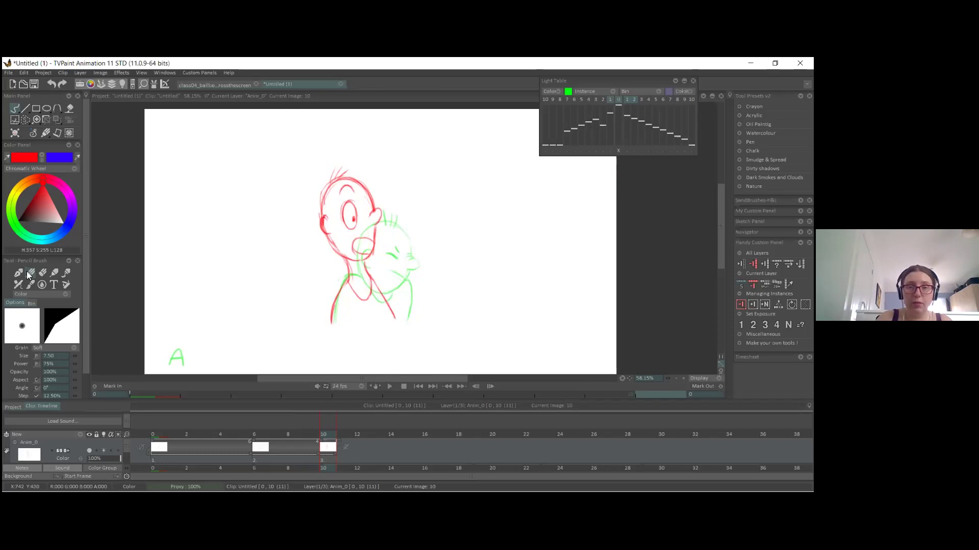
Step: Clean up the ear and replace the small round mouth with a wide, angled open mouth on the frame 10 head
{"action": "left_click", "coordinate": [48, 273]}
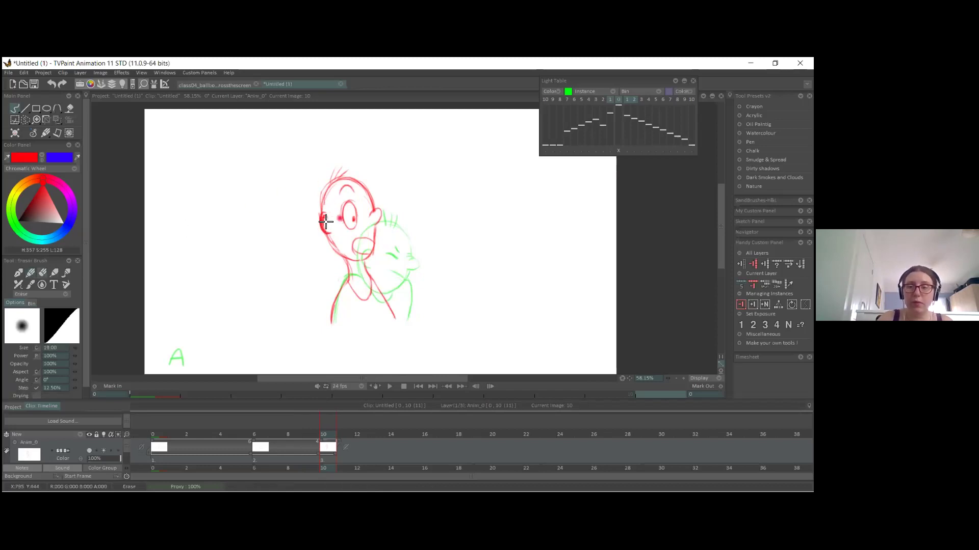
{"action": "left_click", "coordinate": [336, 226]}
{"action": "left_click", "coordinate": [31, 273]}
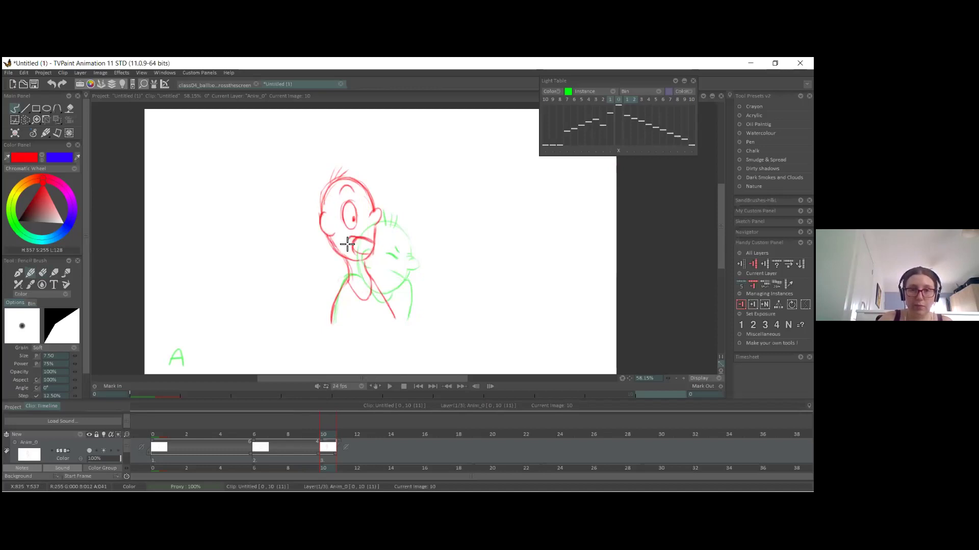
{"action": "left_click", "coordinate": [42, 273]}
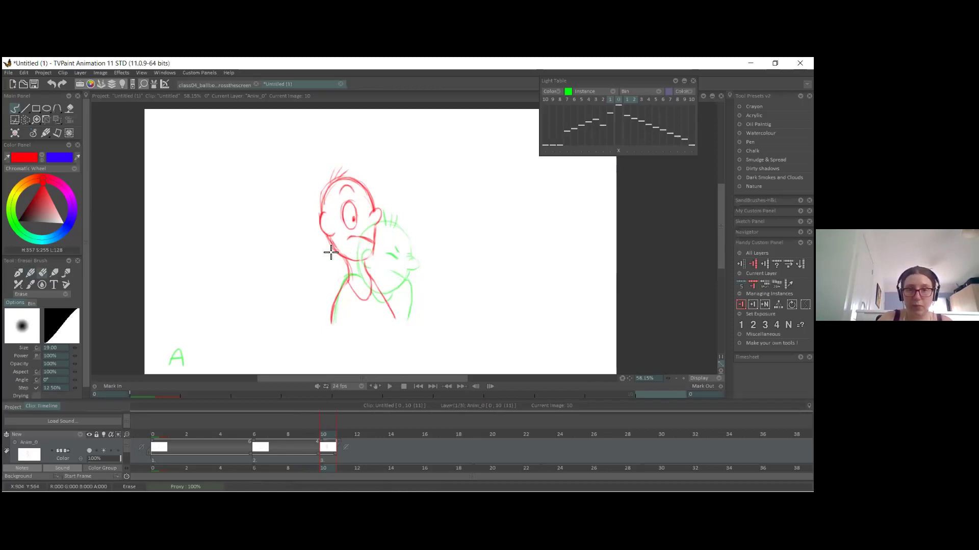
{"action": "left_click", "coordinate": [30, 272]}
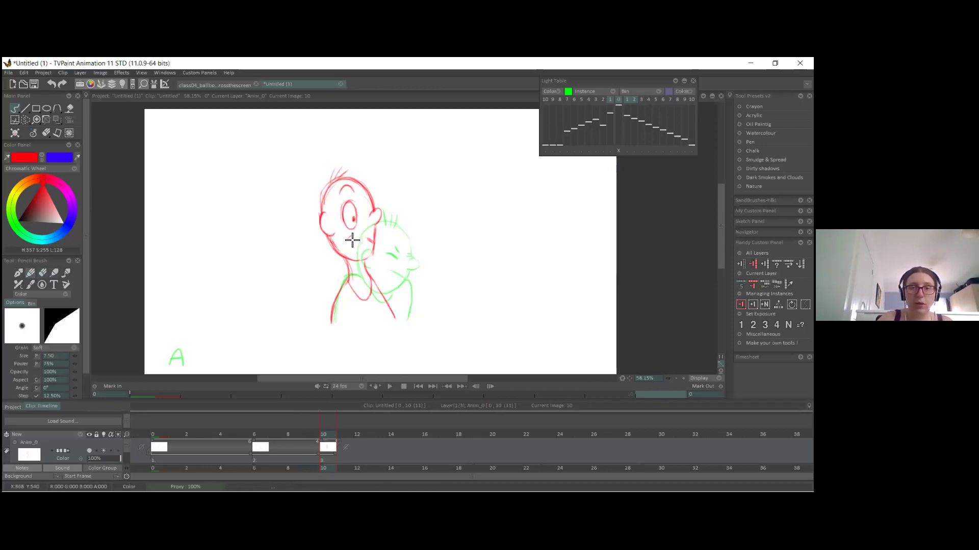
{"action": "left_click_drag", "start_coordinate": [344, 236], "coordinate": [361, 255]}
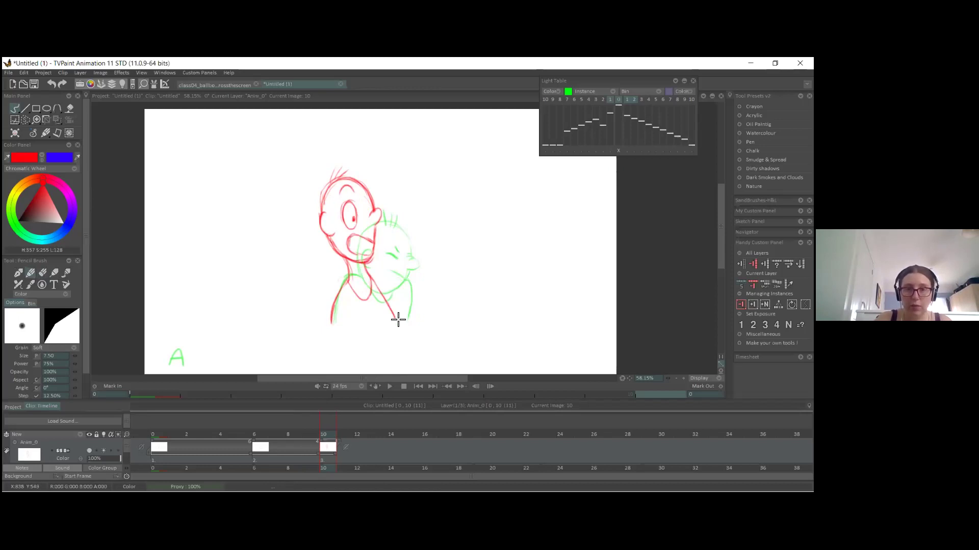
{"action": "key", "text": "ctrl+z"}
Step: Shift the whole frame 10 drawing left on the canvas and slant it so the head leans back
{"action": "left_click", "coordinate": [57, 120]}
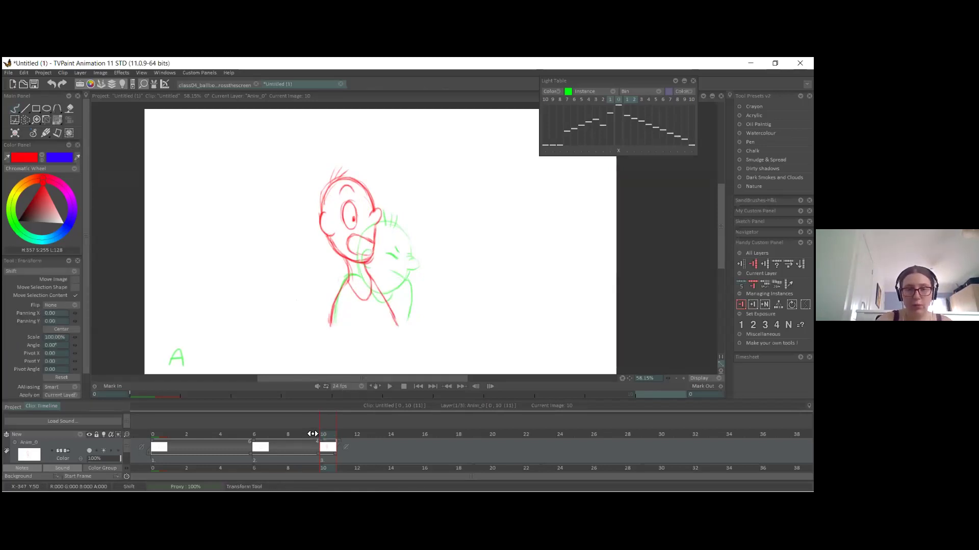
{"action": "left_click_drag", "start_coordinate": [364, 291], "coordinate": [362, 290]}
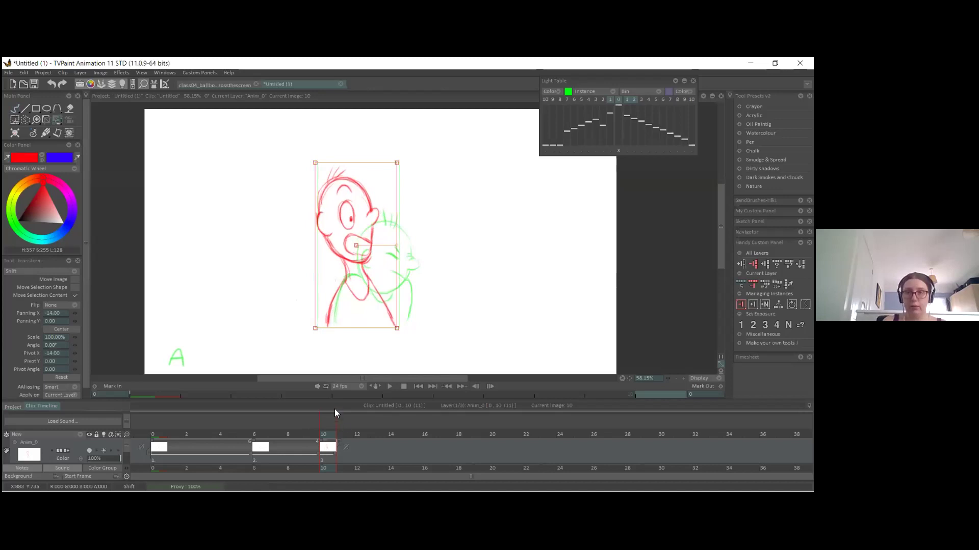
{"action": "key", "text": "Return"}
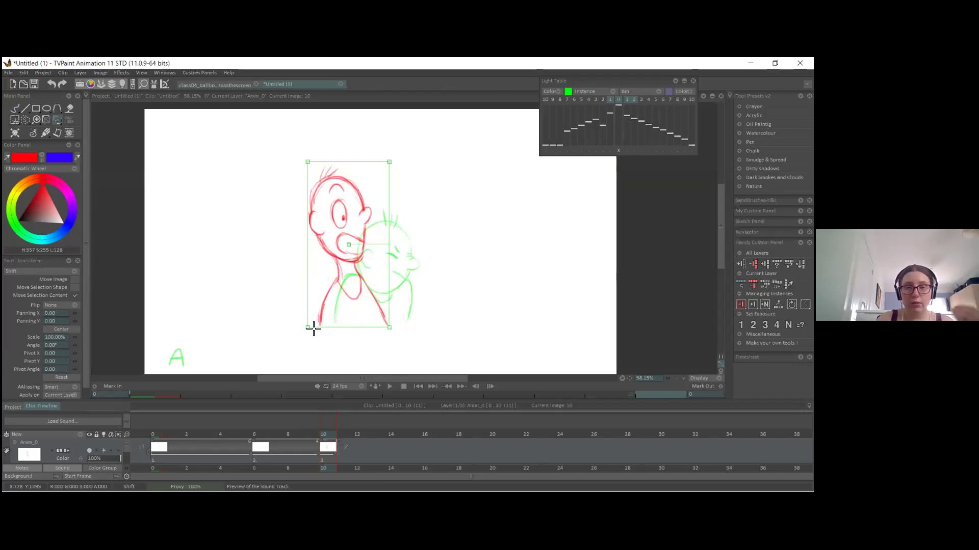
{"action": "left_click_drag", "start_coordinate": [656, 394], "coordinate": [629, 375]}
{"action": "key", "text": "Return"}
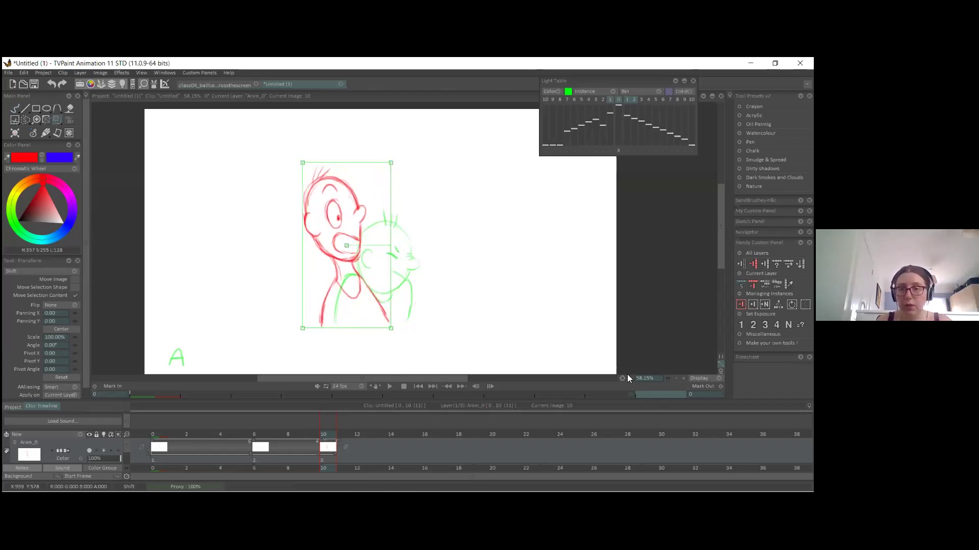
Step: Rework the outline at the back of the frame 10 head and check it against frame 9
{"action": "key", "text": "b"}
{"action": "left_click_drag", "start_coordinate": [309, 206], "coordinate": [305, 201]}
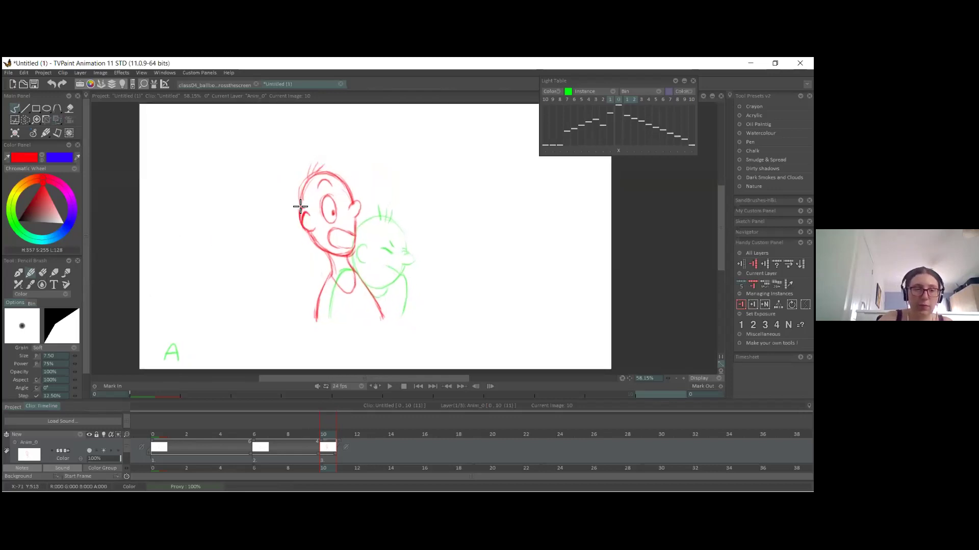
{"action": "key", "text": "e"}
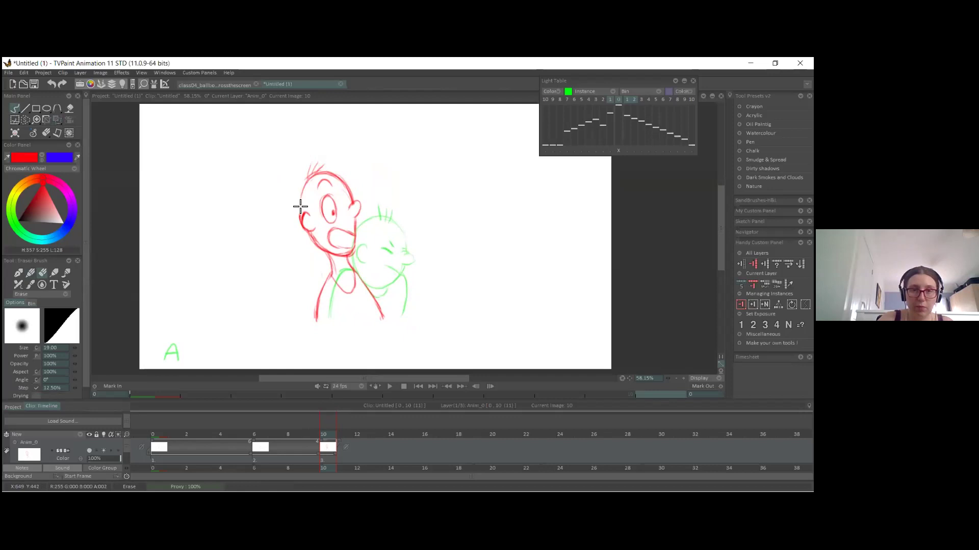
{"action": "left_click", "coordinate": [30, 273]}
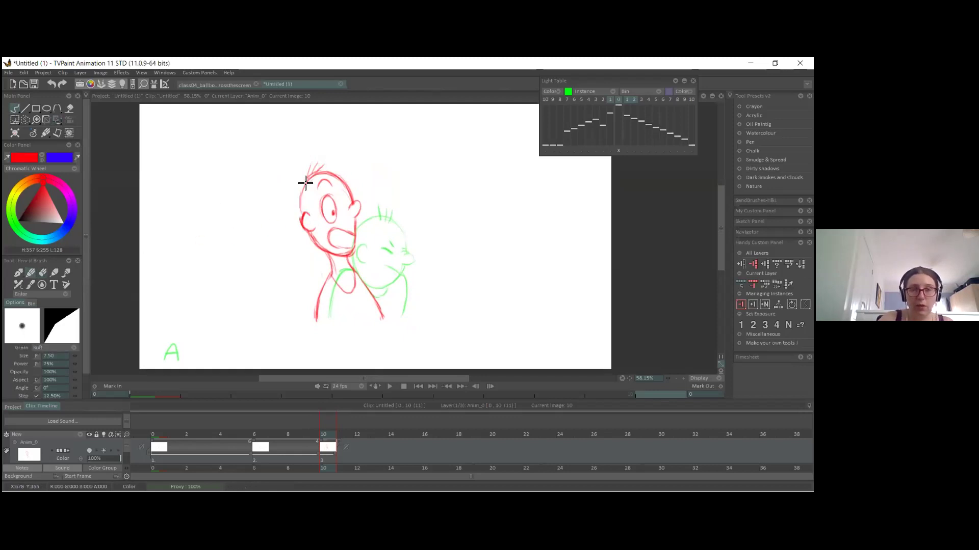
{"action": "left_click", "coordinate": [311, 437]}
{"action": "left_click", "coordinate": [327, 436]}
Step: Write the label KF2 in the corner of the frame 10 drawing and extend its exposure through frame 12
{"action": "mouse_move", "coordinate": [174, 345]}
{"action": "left_mouse_down"}
{"action": "mouse_move", "coordinate": [175, 353]}
{"action": "mouse_move", "coordinate": [194, 350]}
{"action": "left_mouse_up"}
{"action": "left_click_drag", "start_coordinate": [200, 347], "coordinate": [208, 360]}
{"action": "left_click_drag", "start_coordinate": [321, 434], "coordinate": [329, 433]}
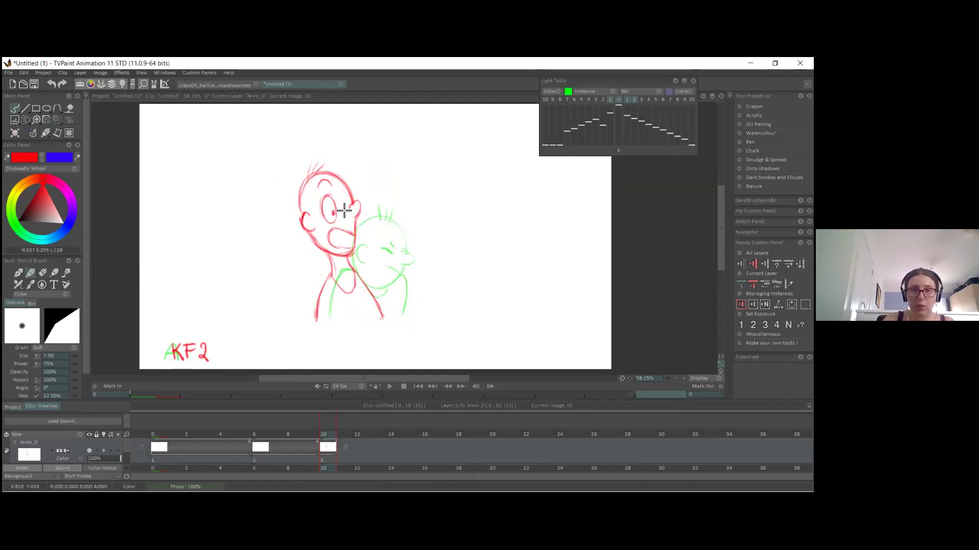
{"action": "left_click_drag", "start_coordinate": [220, 434], "coordinate": [377, 439]}
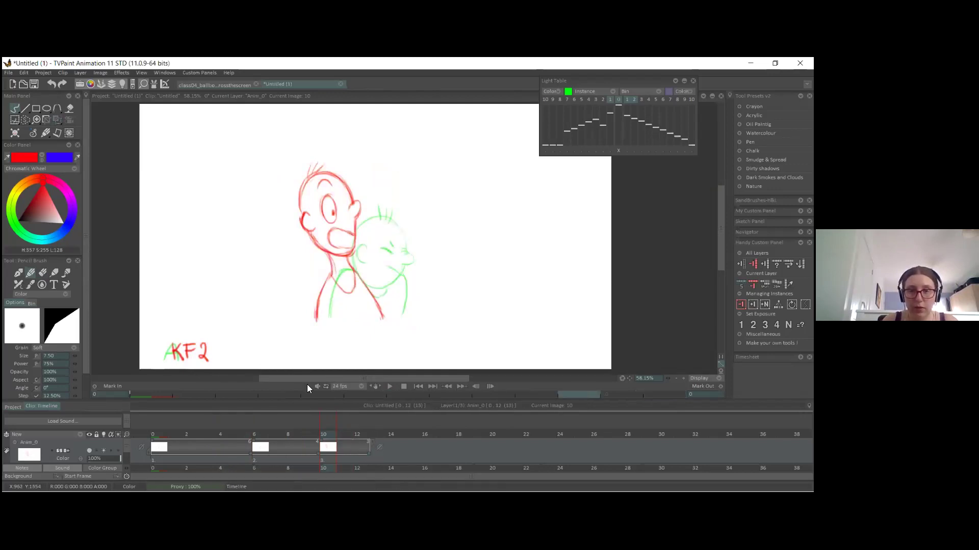
Step: Sketch a new head outline on frame 13 over the light-tabled KF2 drawing and shift it slightly lower
{"action": "key", "text": "Right"}
{"action": "key", "text": "Right"}
{"action": "key", "text": "Right"}
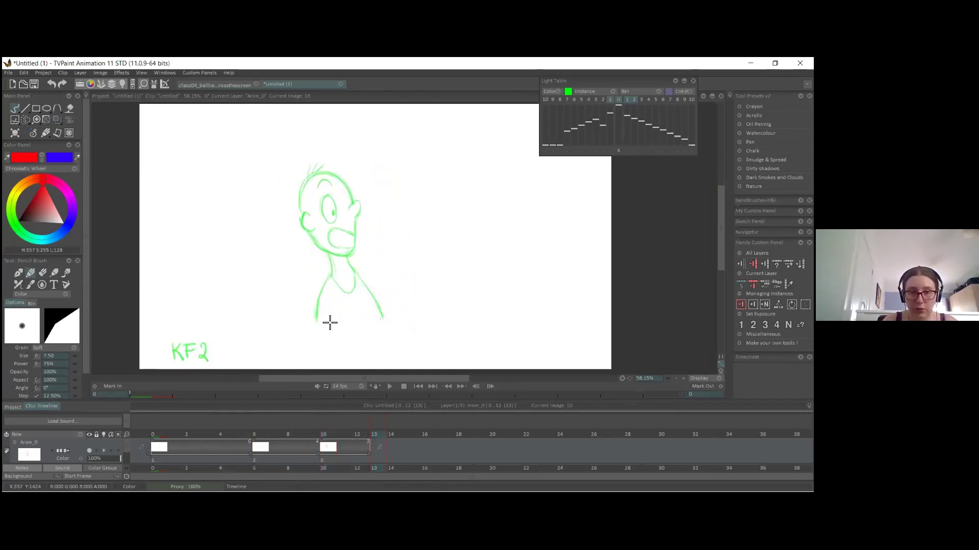
{"action": "left_click_drag", "start_coordinate": [314, 179], "coordinate": [308, 229]}
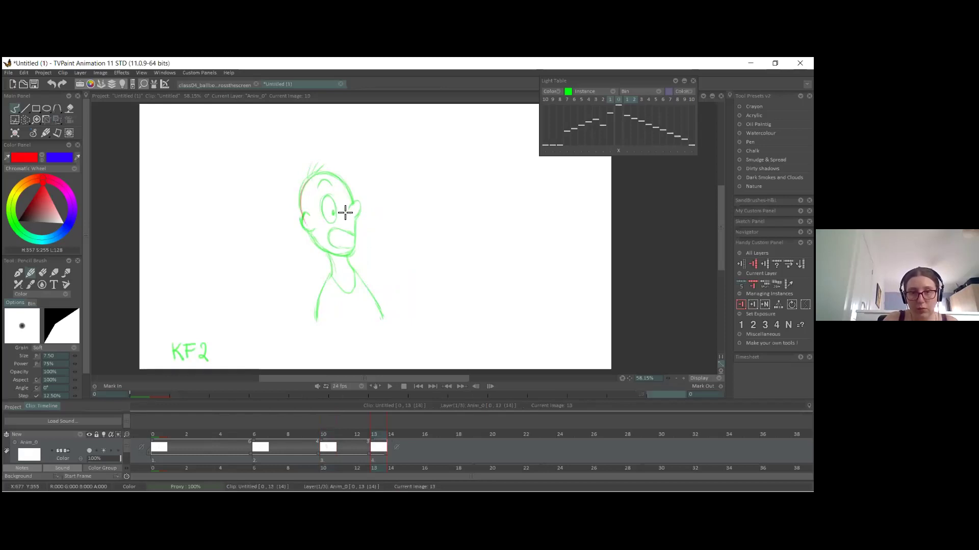
{"action": "mouse_move", "coordinate": [305, 188]}
{"action": "left_mouse_down"}
{"action": "mouse_move", "coordinate": [356, 232]}
{"action": "mouse_move", "coordinate": [338, 247]}
{"action": "mouse_move", "coordinate": [351, 219]}
{"action": "left_mouse_up"}
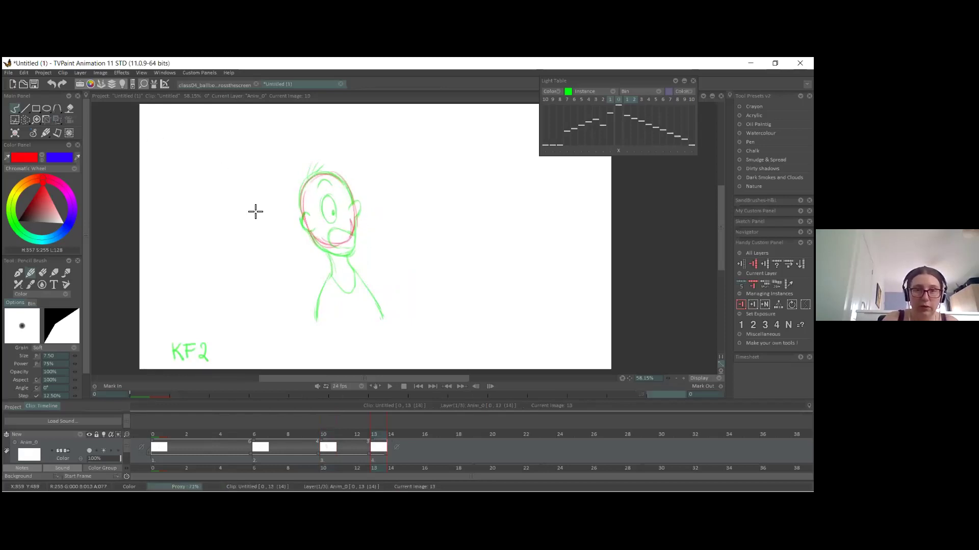
{"action": "left_click", "coordinate": [62, 119]}
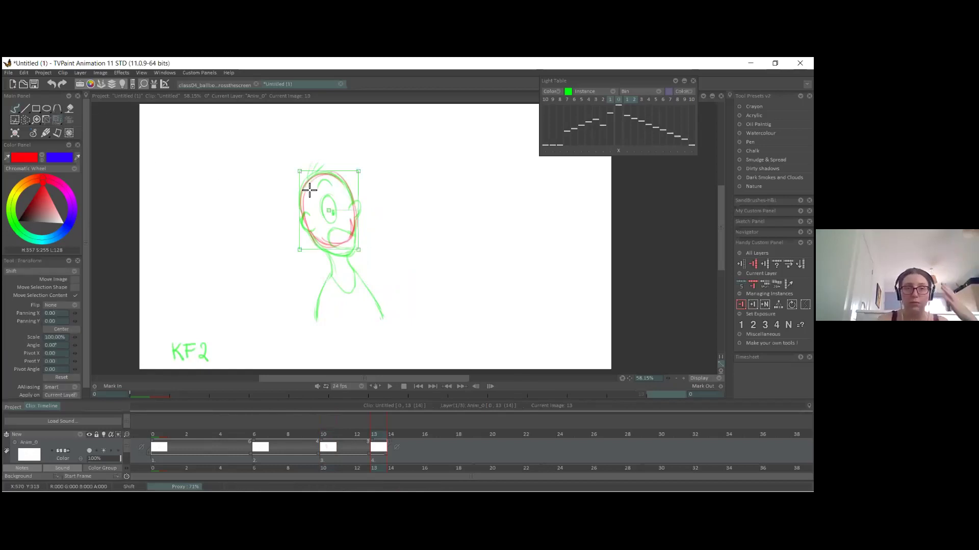
{"action": "mouse_move", "coordinate": [334, 219]}
{"action": "left_mouse_down"}
{"action": "mouse_move", "coordinate": [339, 238]}
{"action": "mouse_move", "coordinate": [332, 232]}
{"action": "mouse_move", "coordinate": [304, 299]}
{"action": "left_mouse_up"}
{"action": "key", "text": "Return"}
Step: Add the neck, shoulders, a round eye, nose and mouth to the frame 13 pose, and return to frame 12
{"action": "key", "text": "b"}
{"action": "left_click_drag", "start_coordinate": [312, 287], "coordinate": [308, 316]}
{"action": "key", "text": "ctrl+z"}
{"action": "left_click_drag", "start_coordinate": [339, 258], "coordinate": [367, 304]}
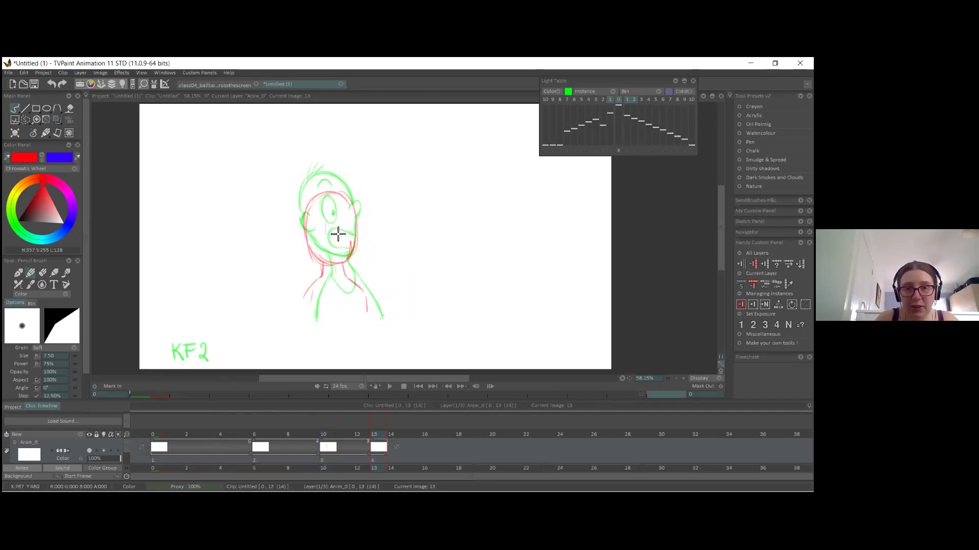
{"action": "key", "text": "ctrl+z"}
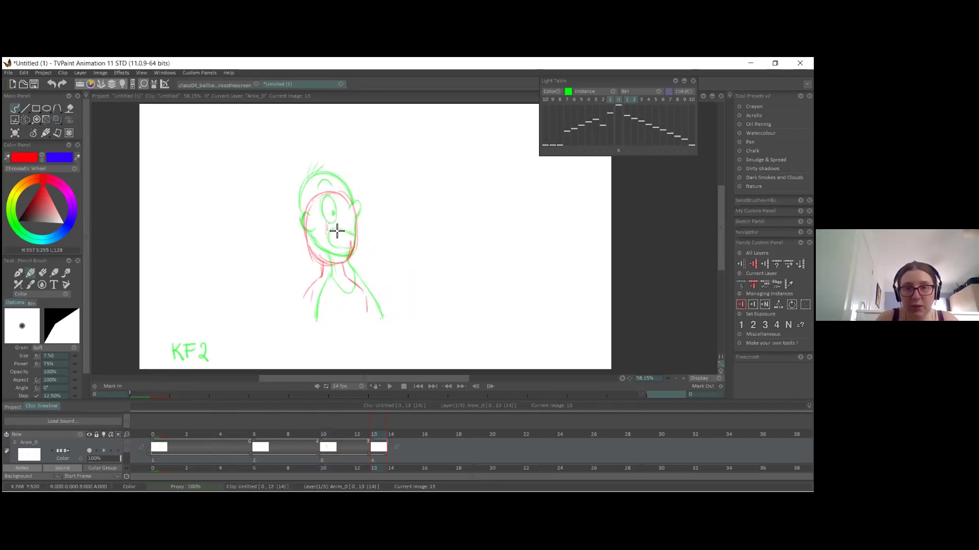
{"action": "left_click_drag", "start_coordinate": [337, 231], "coordinate": [334, 228]}
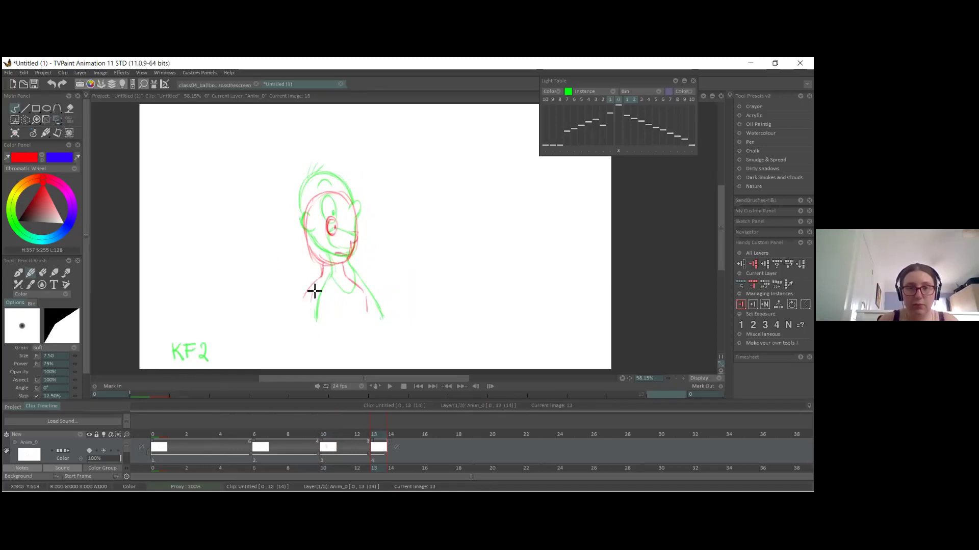
{"action": "key", "text": "Left"}
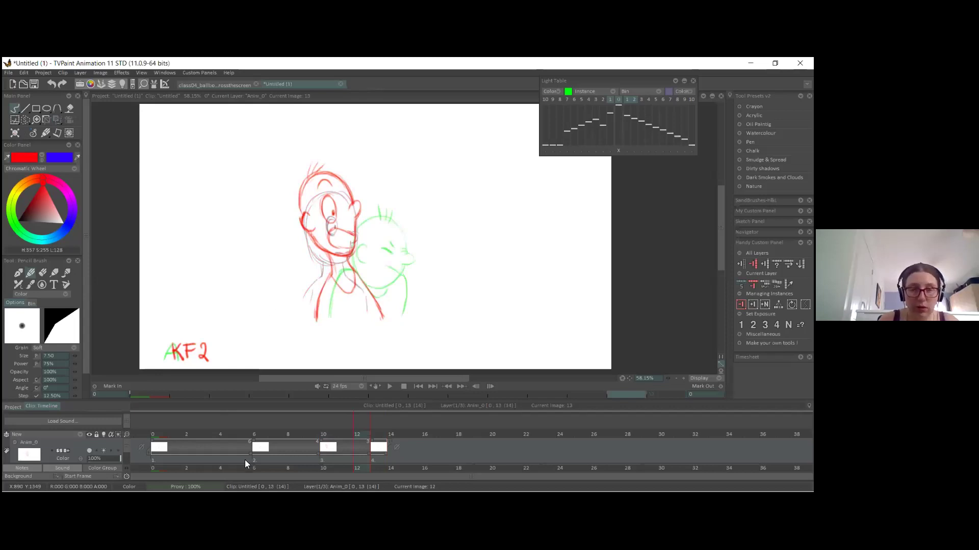
Step: Replace the frame 13 sketch by light-tabling the KF1 drawing and tracing its head outline, nose, eye and ear
{"action": "key", "text": "Right"}
{"action": "left_click", "coordinate": [366, 393]}
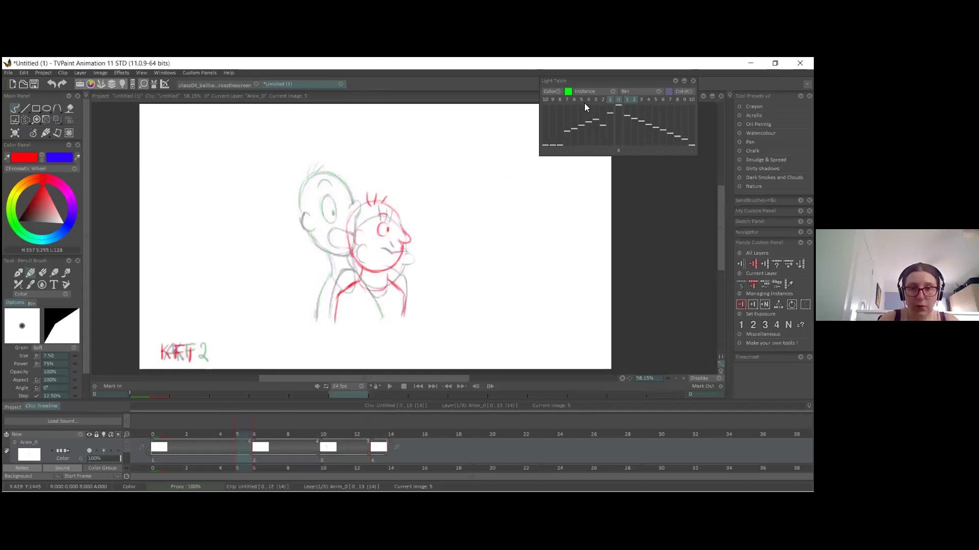
{"action": "left_click", "coordinate": [610, 101]}
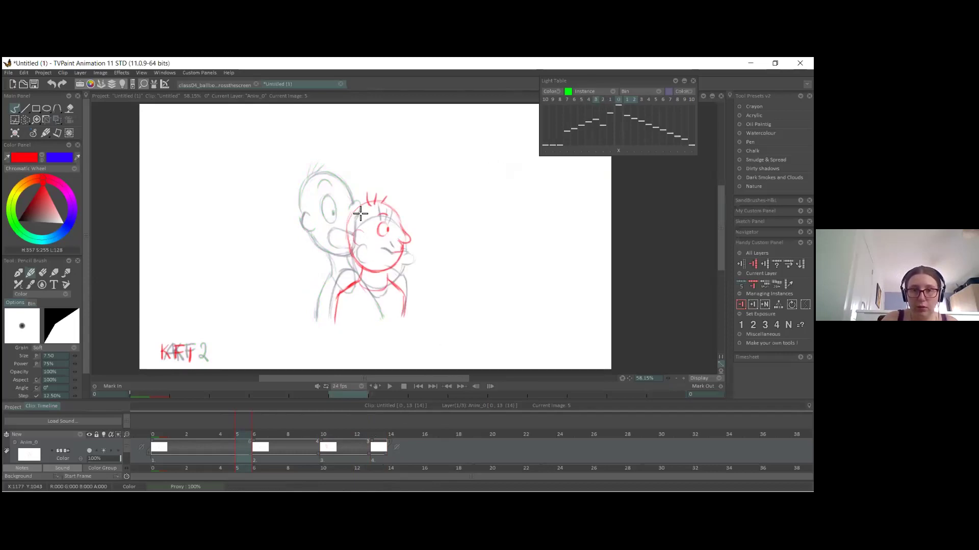
{"action": "key", "text": "End"}
{"action": "mouse_move", "coordinate": [365, 202]}
{"action": "left_mouse_down"}
{"action": "mouse_move", "coordinate": [350, 220]}
{"action": "mouse_move", "coordinate": [348, 260]}
{"action": "left_mouse_up"}
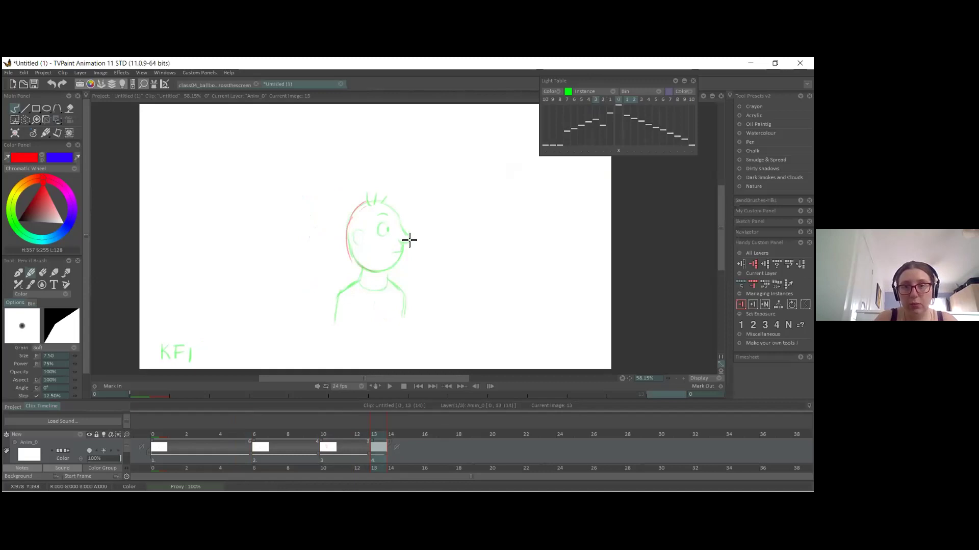
{"action": "left_click_drag", "start_coordinate": [370, 203], "coordinate": [404, 233]}
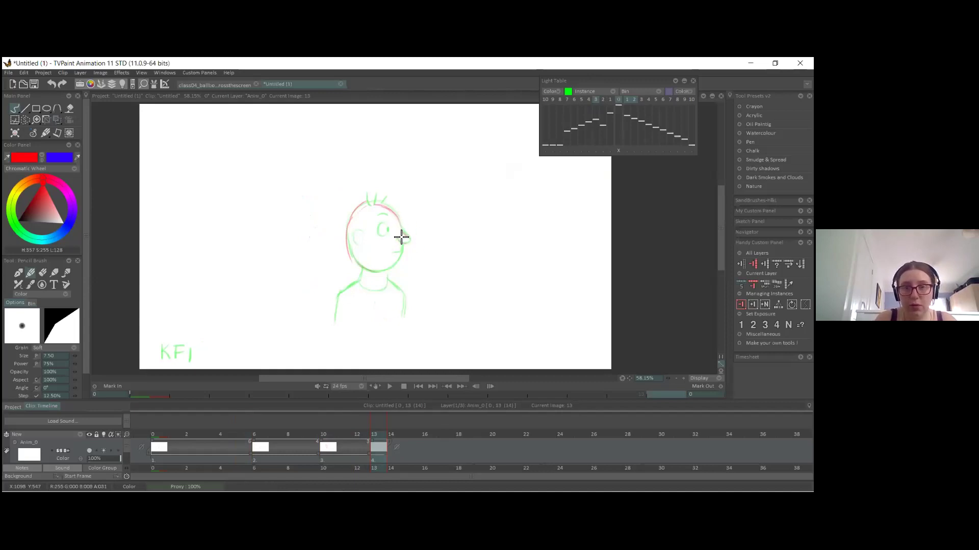
{"action": "mouse_move", "coordinate": [352, 254]}
{"action": "left_mouse_down"}
{"action": "mouse_move", "coordinate": [402, 259]}
{"action": "mouse_move", "coordinate": [367, 269]}
{"action": "mouse_move", "coordinate": [384, 230]}
{"action": "left_mouse_up"}
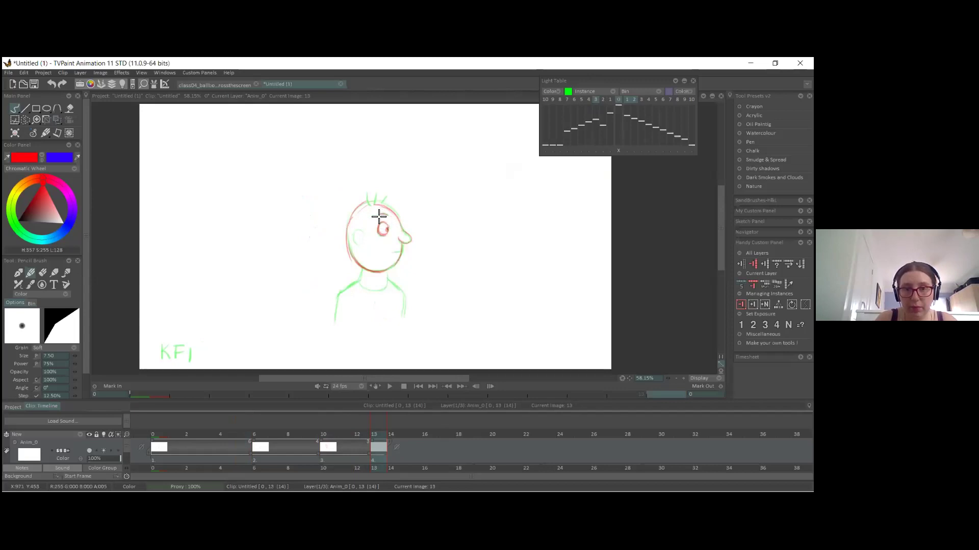
{"action": "left_click_drag", "start_coordinate": [361, 232], "coordinate": [361, 245]}
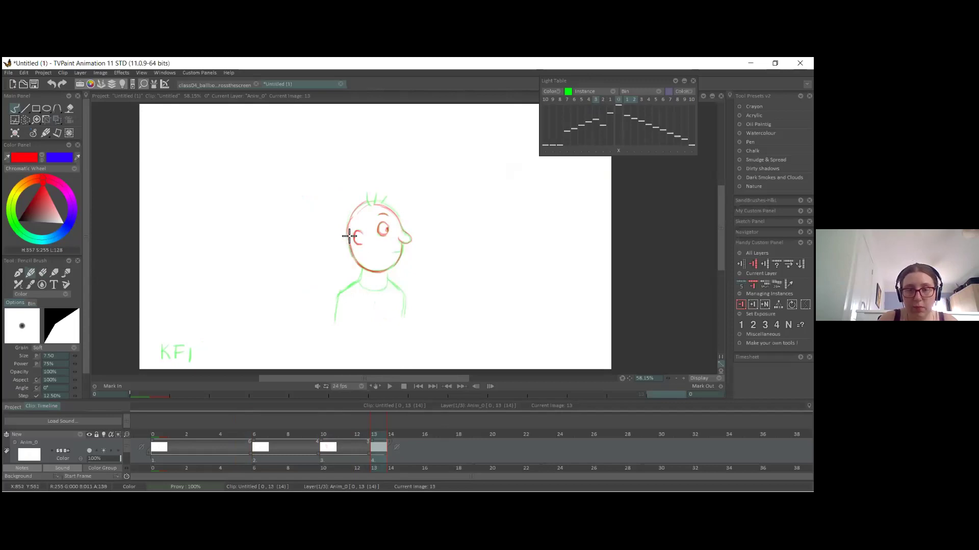
Step: Trace KF1's neck, shoulders, collar and hair spikes on frame 13 and touch up the nose
{"action": "left_click_drag", "start_coordinate": [353, 282], "coordinate": [334, 322]}
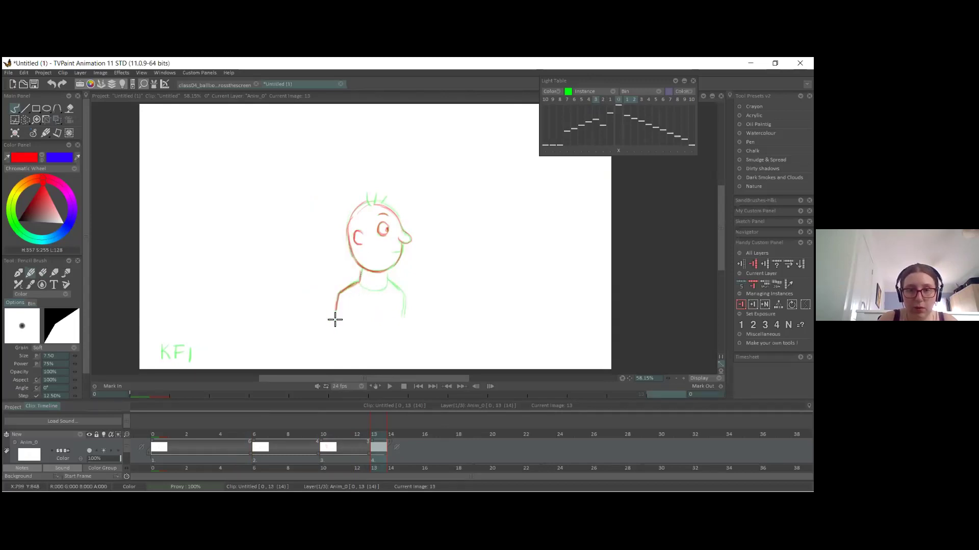
{"action": "left_click_drag", "start_coordinate": [389, 270], "coordinate": [401, 314]}
{"action": "left_click_drag", "start_coordinate": [361, 283], "coordinate": [389, 284]}
{"action": "left_click_drag", "start_coordinate": [366, 193], "coordinate": [374, 204]}
{"action": "left_click_drag", "start_coordinate": [385, 197], "coordinate": [351, 221]}
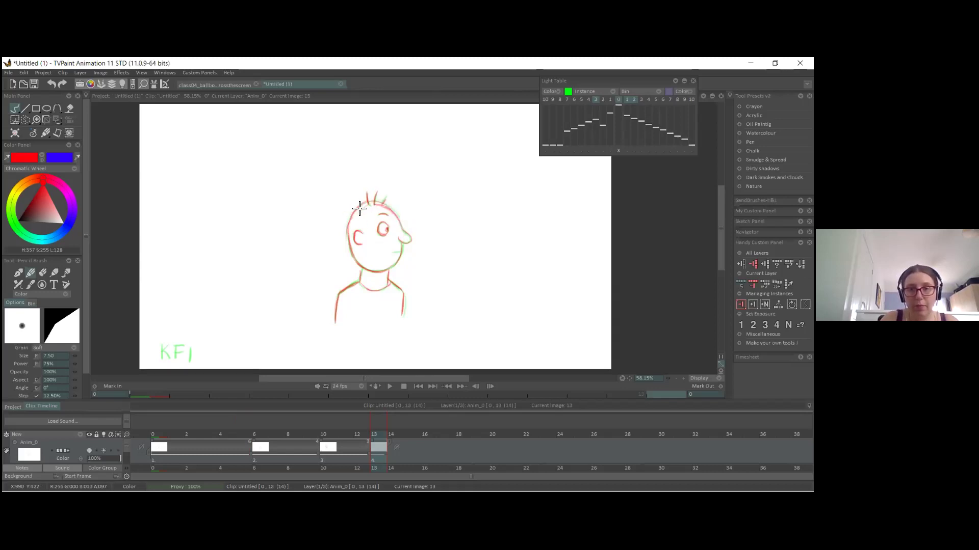
{"action": "left_click_drag", "start_coordinate": [409, 240], "coordinate": [404, 229]}
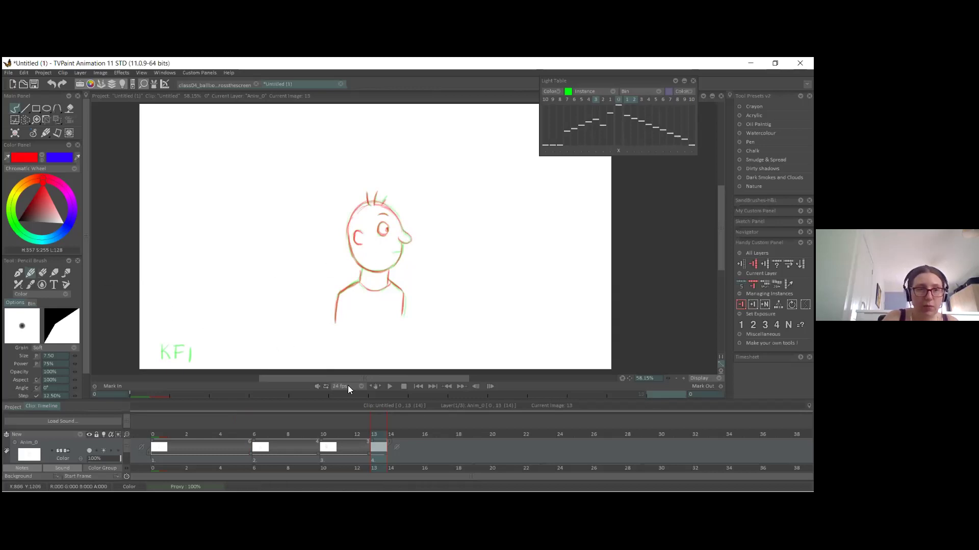
Step: Light-table KF2 instead of KF1 and shift the traced frame 13 figure back until its shoulders line up with KF2
{"action": "left_click", "coordinate": [609, 103]}
{"action": "left_click", "coordinate": [610, 102]}
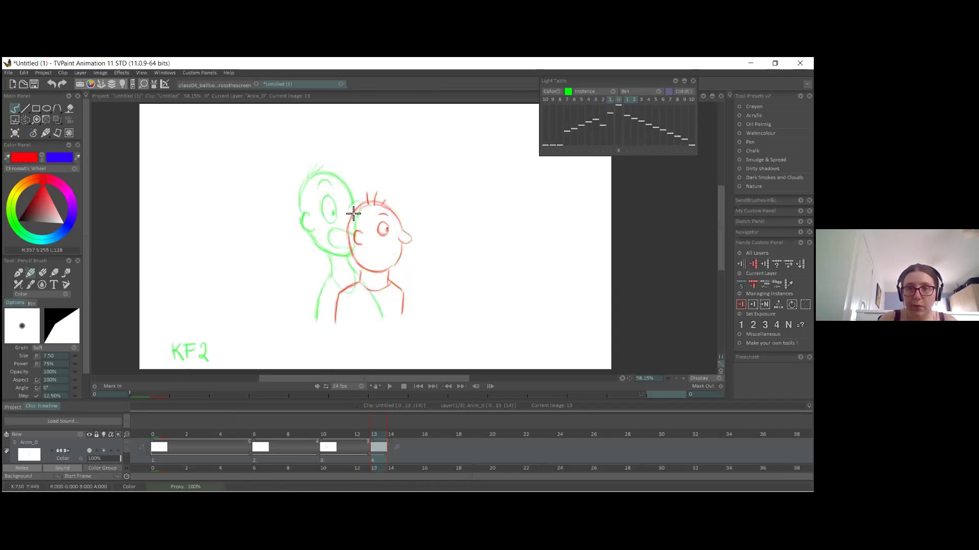
{"action": "left_click", "coordinate": [58, 121]}
{"action": "left_click_drag", "start_coordinate": [383, 304], "coordinate": [357, 306]}
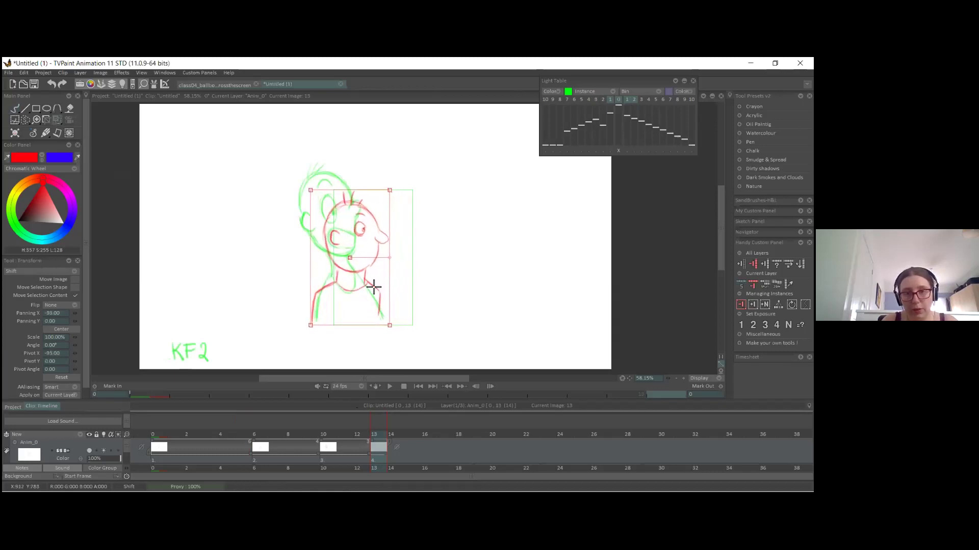
{"action": "left_click_drag", "start_coordinate": [372, 261], "coordinate": [374, 263]}
{"action": "left_click", "coordinate": [15, 108]}
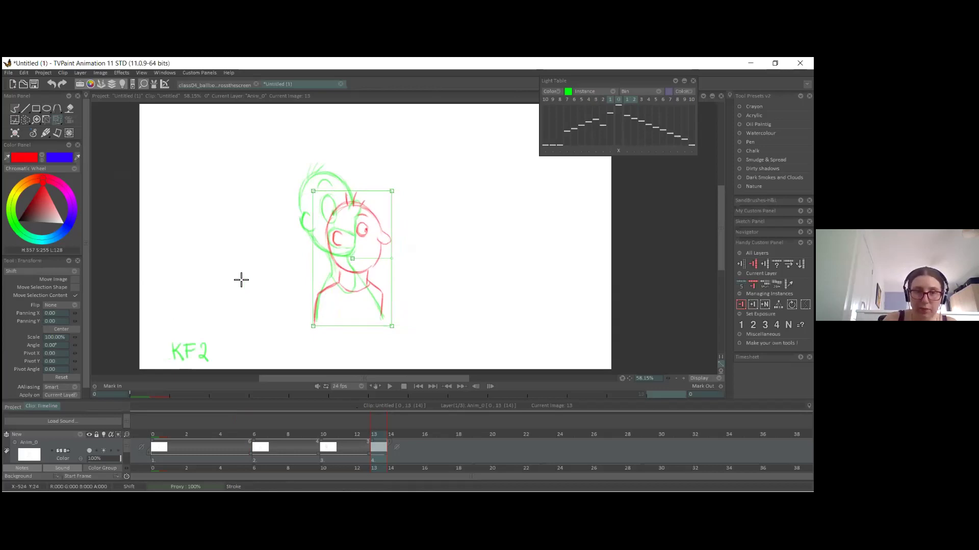
{"action": "left_click", "coordinate": [14, 108]}
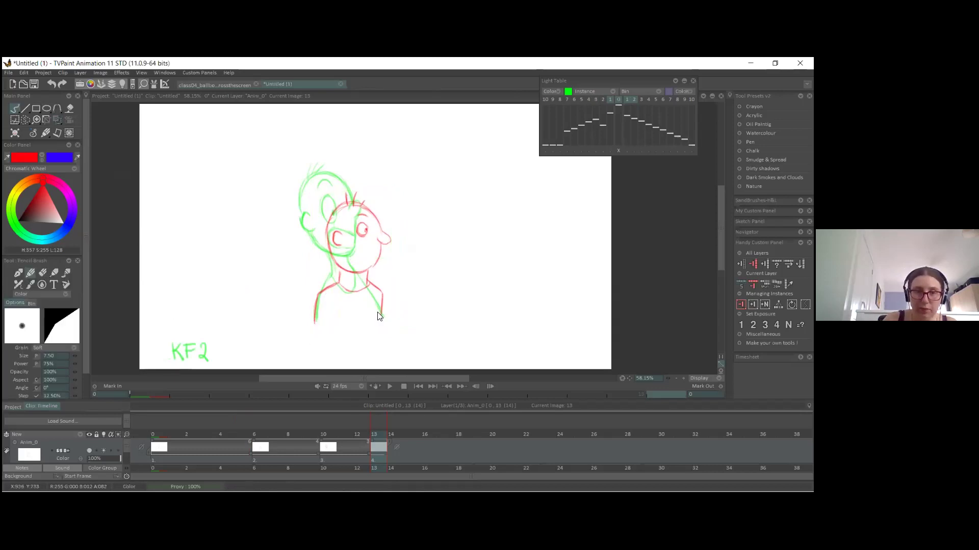
Step: Erase the shoulder lines of the frame 13 figure and redraw them following KF2's shoulders
{"action": "key", "text": "e"}
{"action": "left_click_drag", "start_coordinate": [335, 284], "coordinate": [317, 321]}
{"action": "mouse_move", "coordinate": [383, 320]}
{"action": "left_mouse_down"}
{"action": "mouse_move", "coordinate": [379, 283]}
{"action": "mouse_move", "coordinate": [383, 317]}
{"action": "left_mouse_up"}
{"action": "key", "text": "e"}
{"action": "mouse_move", "coordinate": [335, 282]}
{"action": "left_mouse_down"}
{"action": "mouse_move", "coordinate": [314, 298]}
{"action": "mouse_move", "coordinate": [314, 322]}
{"action": "left_mouse_up"}
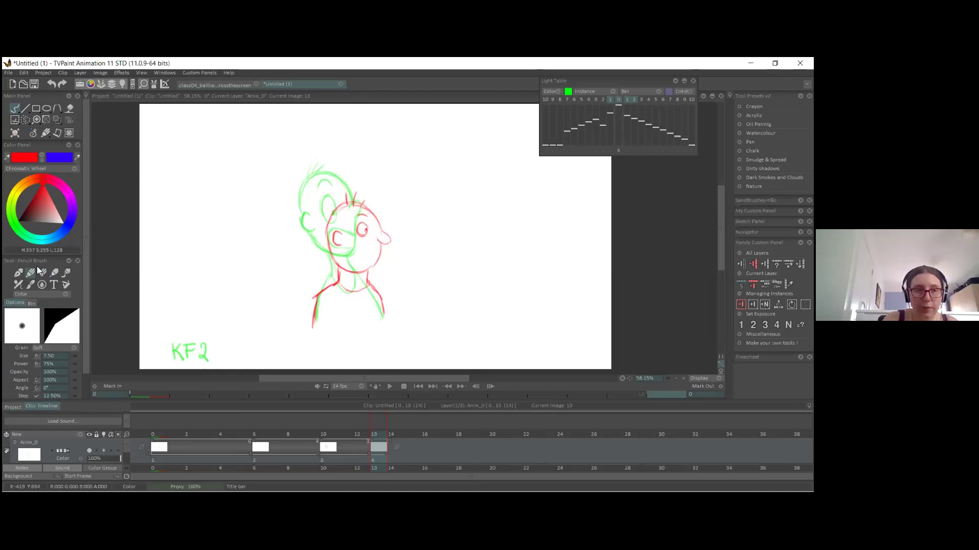
Step: Draw a small, slightly open mouth on the frame 13 face
{"action": "left_click_drag", "start_coordinate": [363, 259], "coordinate": [374, 257]}
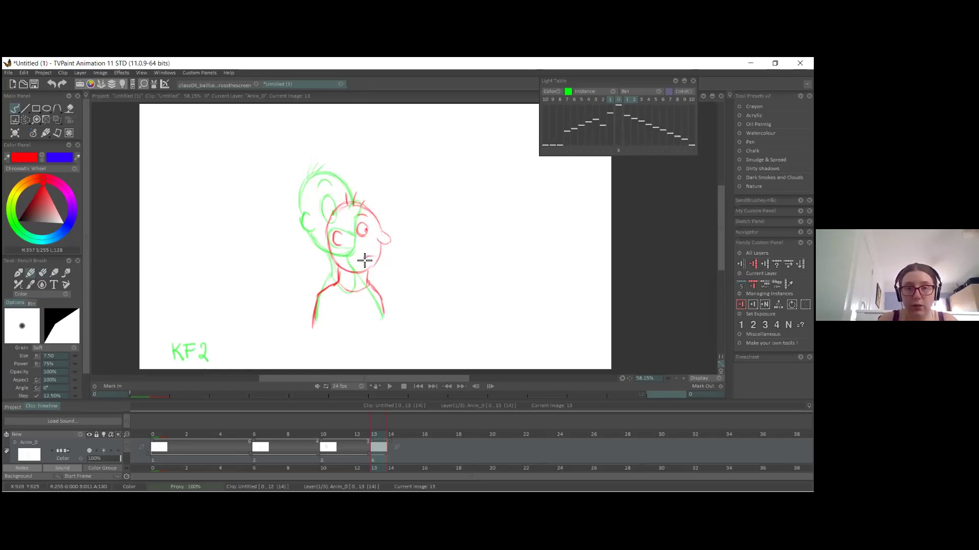
{"action": "left_click_drag", "start_coordinate": [364, 258], "coordinate": [379, 261]}
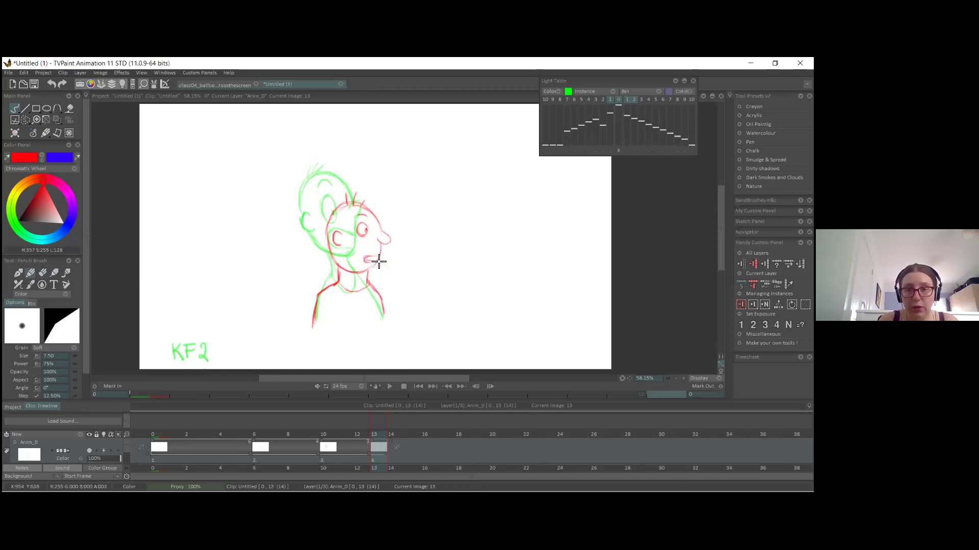
{"action": "key", "text": "ctrl+z"}
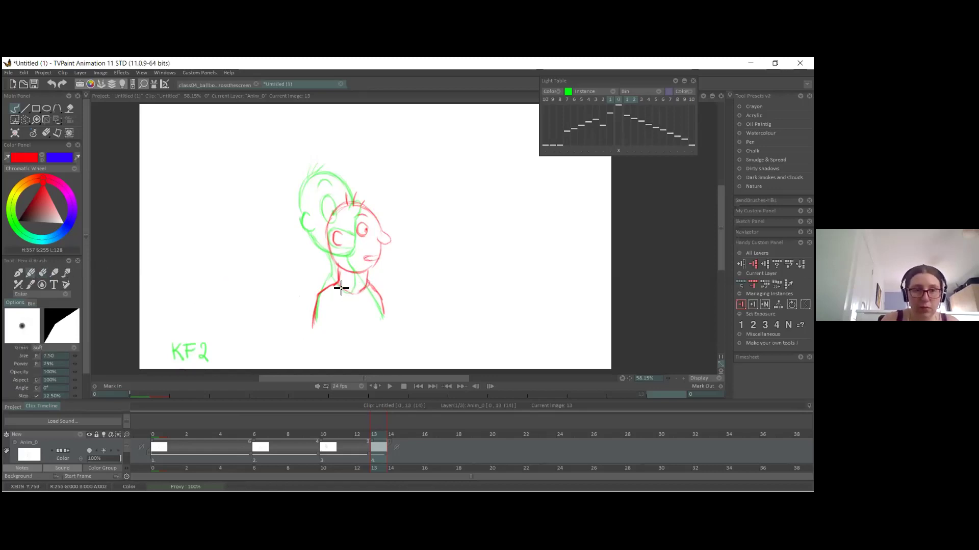
Step: Turn off the light table over the drawings and scrub the timeline to review the four poses in motion
{"action": "mouse_move", "coordinate": [372, 436]}
{"action": "left_mouse_down"}
{"action": "mouse_move", "coordinate": [361, 436]}
{"action": "mouse_move", "coordinate": [382, 437]}
{"action": "left_mouse_up"}
{"action": "left_click", "coordinate": [360, 436]}
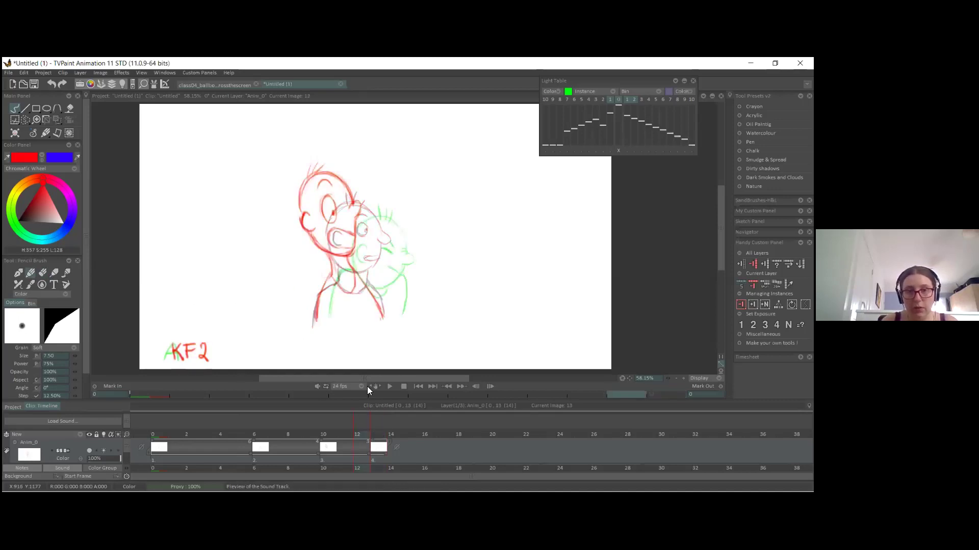
{"action": "left_click", "coordinate": [610, 102]}
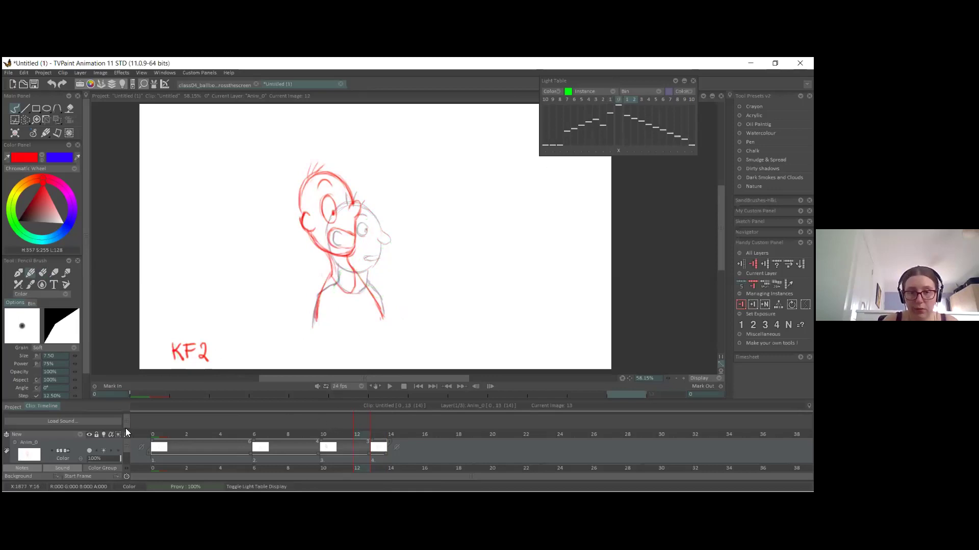
{"action": "left_click", "coordinate": [100, 446]}
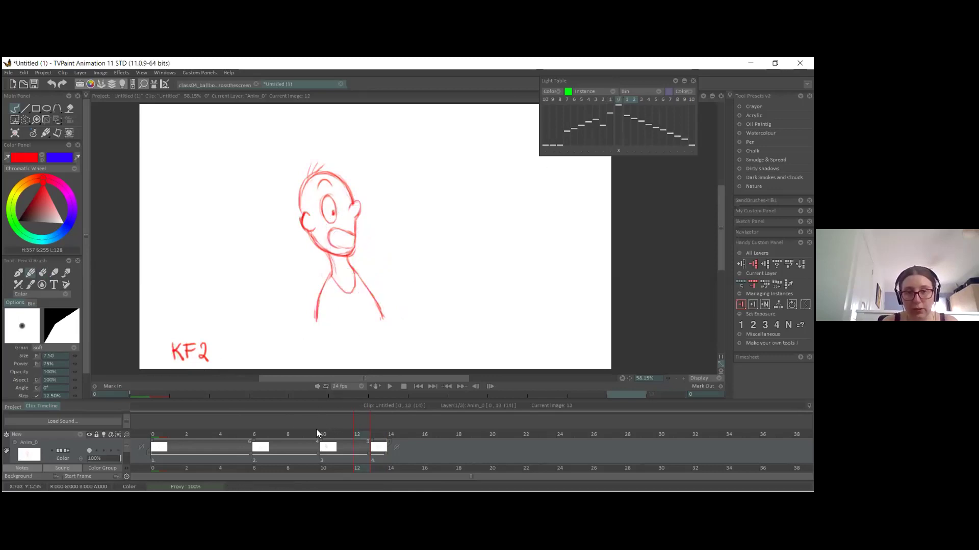
{"action": "left_click", "coordinate": [380, 425]}
{"action": "mouse_move", "coordinate": [198, 438]}
{"action": "left_mouse_down"}
{"action": "mouse_move", "coordinate": [392, 416]}
{"action": "mouse_move", "coordinate": [373, 417]}
{"action": "left_mouse_up"}
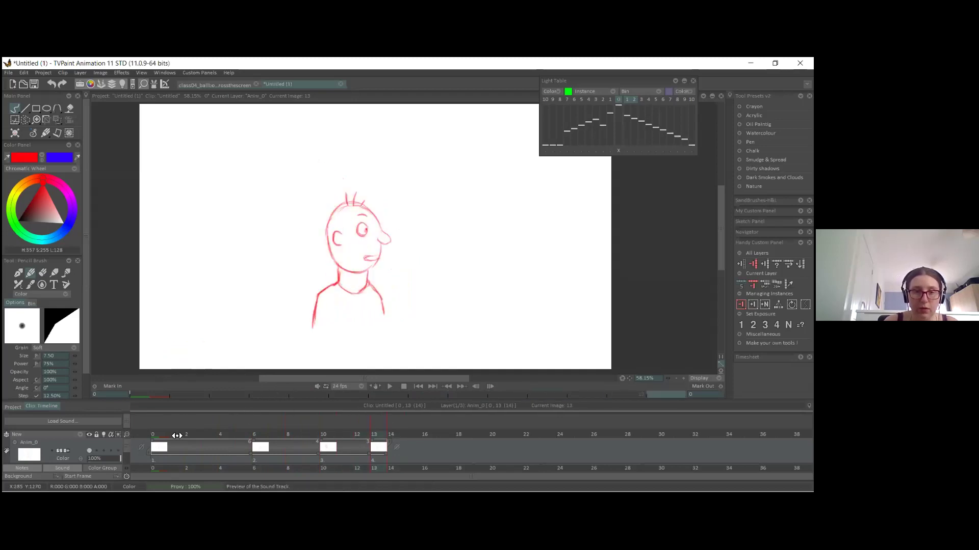
{"action": "mouse_move", "coordinate": [186, 435]}
{"action": "left_mouse_down"}
{"action": "mouse_move", "coordinate": [391, 399]}
{"action": "mouse_move", "coordinate": [280, 427]}
{"action": "left_mouse_up"}
Step: Extend the exposure of the frame 13 drawing through frame 18 and scrub the clip to check the timing
{"action": "left_click_drag", "start_coordinate": [388, 447], "coordinate": [457, 444]}
{"action": "mouse_move", "coordinate": [200, 439]}
{"action": "left_mouse_down"}
{"action": "mouse_move", "coordinate": [387, 419]}
{"action": "mouse_move", "coordinate": [359, 424]}
{"action": "left_mouse_up"}
{"action": "key", "text": "Right"}
{"action": "key", "text": "Left"}
{"action": "left_click_drag", "start_coordinate": [246, 434], "coordinate": [275, 433]}
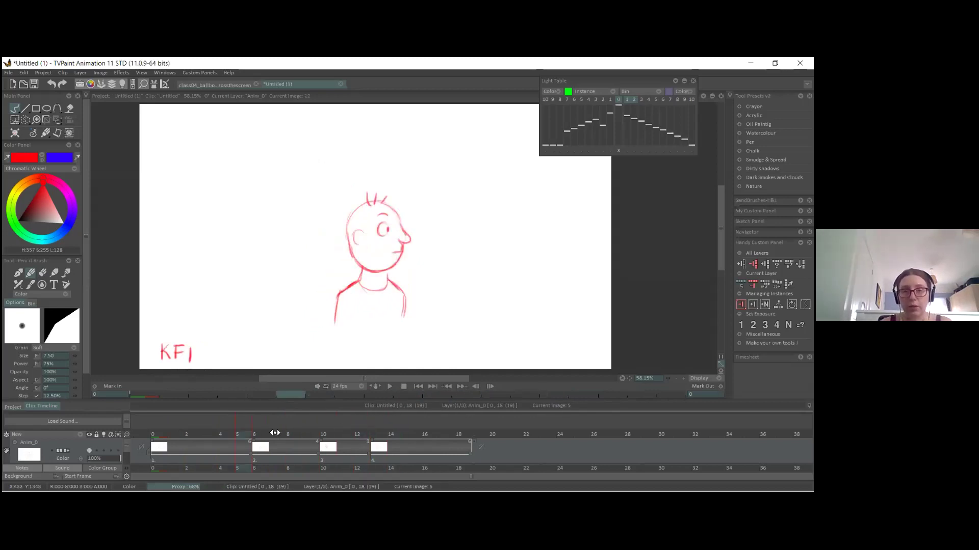
Step: Review the anticipation, KF2 and settled poses in turn by stepping between their frames
{"action": "left_click", "coordinate": [275, 433]}
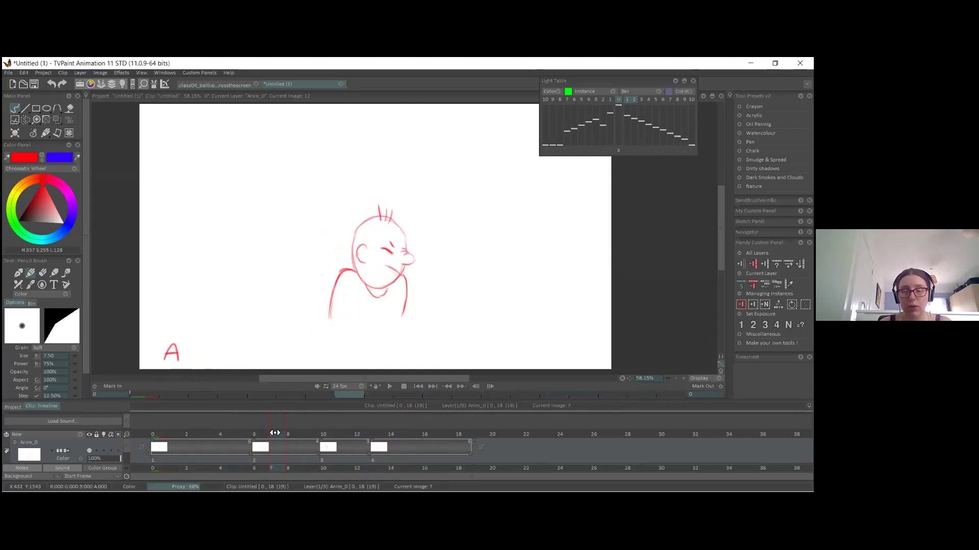
{"action": "left_click", "coordinate": [336, 433]}
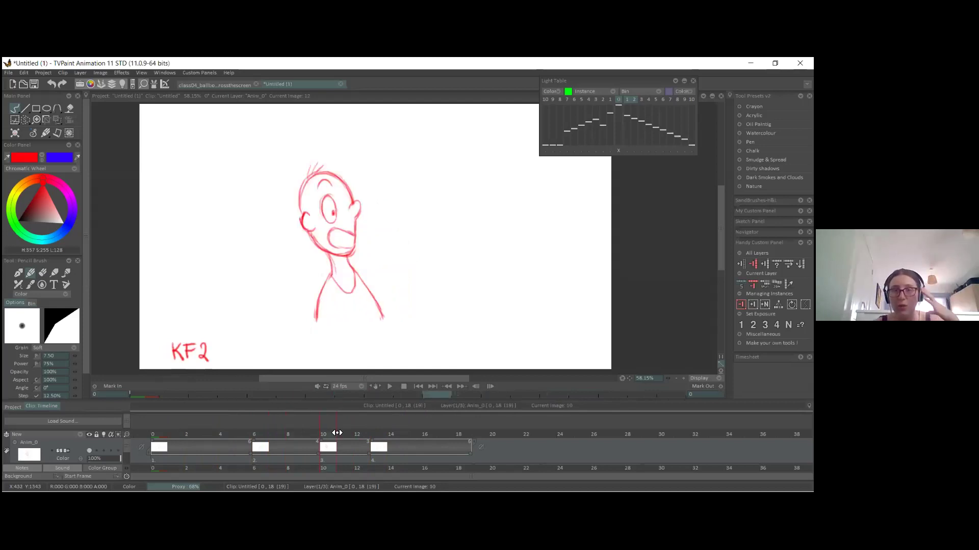
{"action": "left_click", "coordinate": [339, 433]}
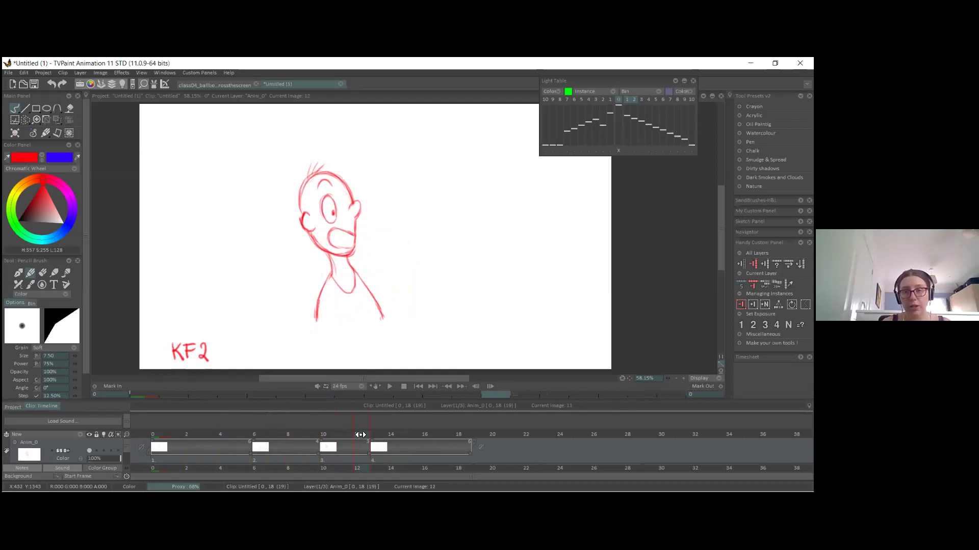
{"action": "left_click", "coordinate": [376, 434]}
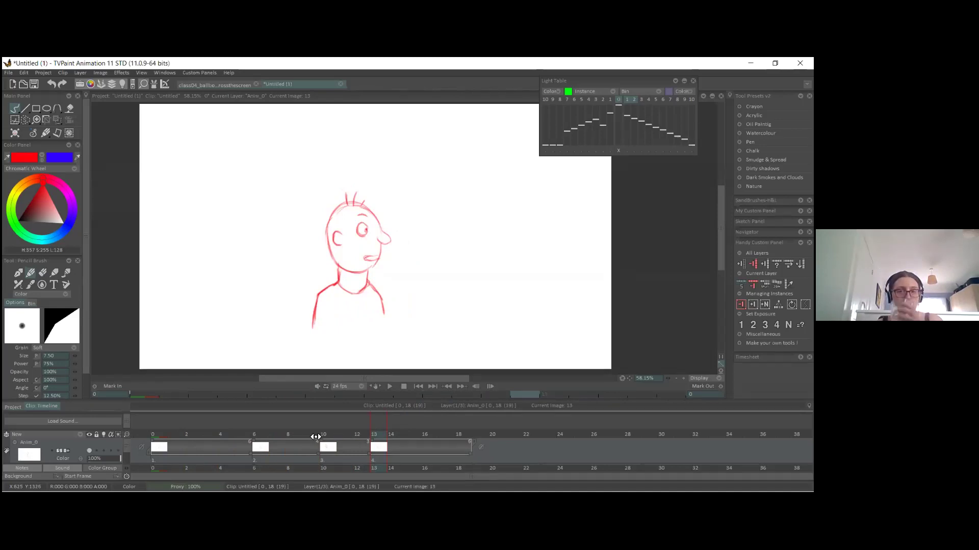
{"action": "left_click", "coordinate": [352, 434]}
{"action": "key", "text": "Left"}
{"action": "key", "text": "Left"}
{"action": "key", "text": "Left"}
{"action": "key", "text": "Left"}
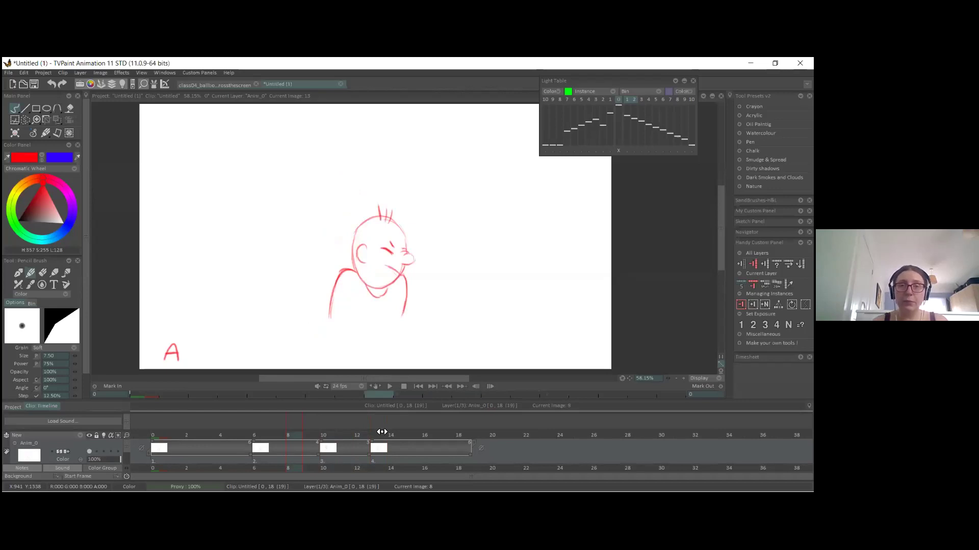
{"action": "left_click", "coordinate": [383, 434]}
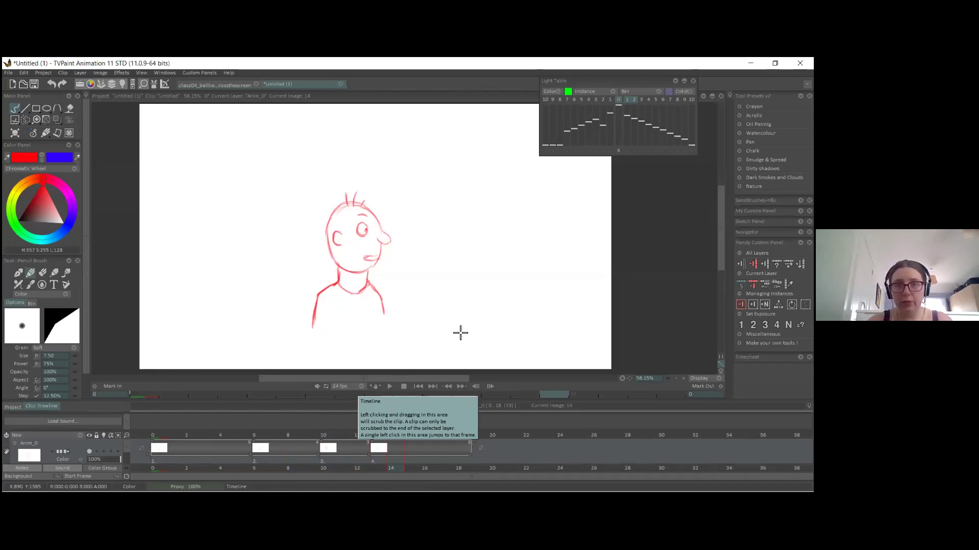
Step: Try to lengthen the front arm line of the settled pose on frame 14
{"action": "key", "text": "e"}
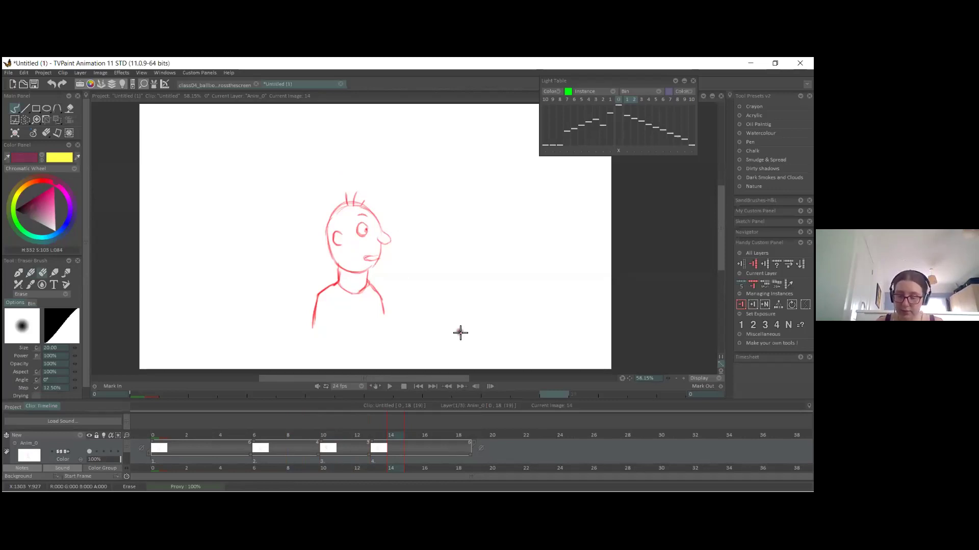
{"action": "key", "text": "e"}
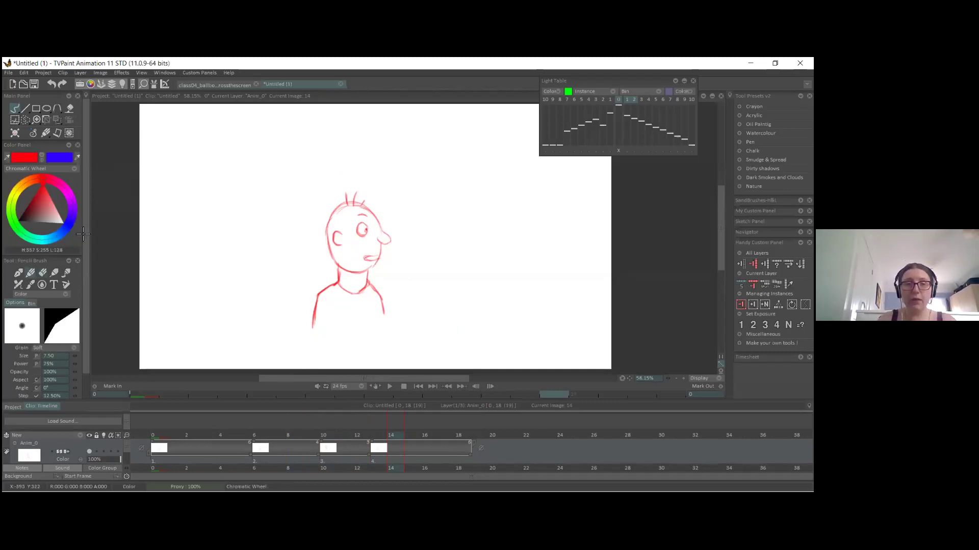
{"action": "left_click_drag", "start_coordinate": [372, 288], "coordinate": [384, 325]}
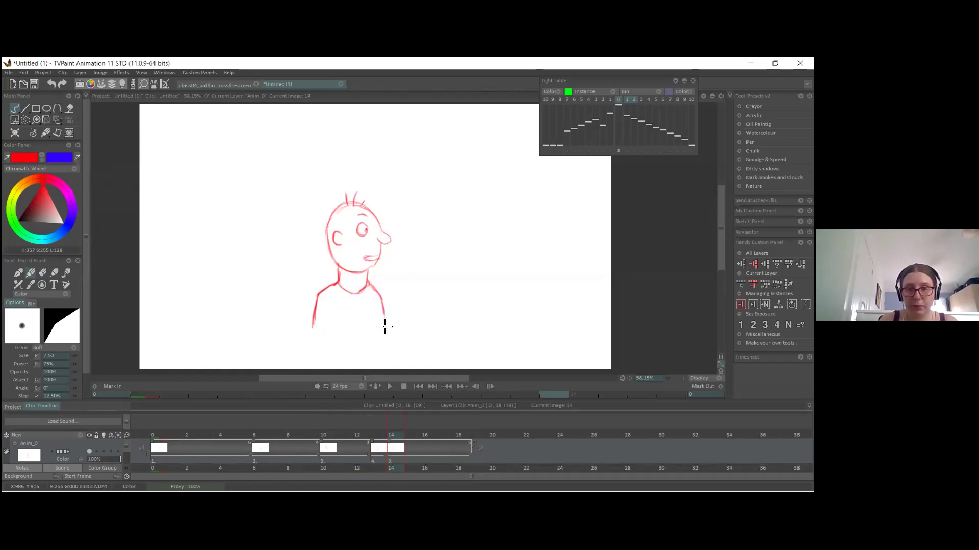
Step: Light-table the two drawings preceding frame 13 and flip through the neighbouring frames to compare them
{"action": "left_click", "coordinate": [384, 467]}
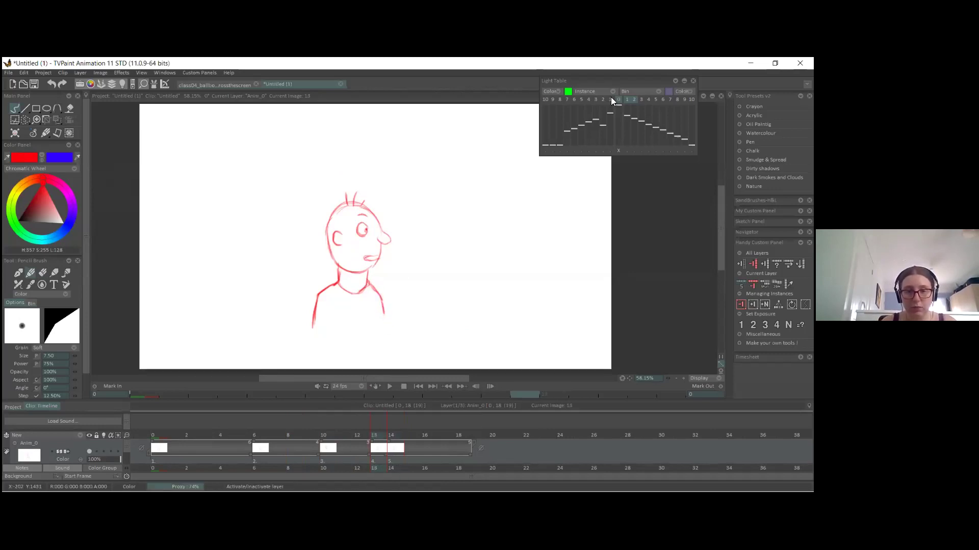
{"action": "left_click", "coordinate": [610, 99]}
{"action": "left_click", "coordinate": [603, 99]}
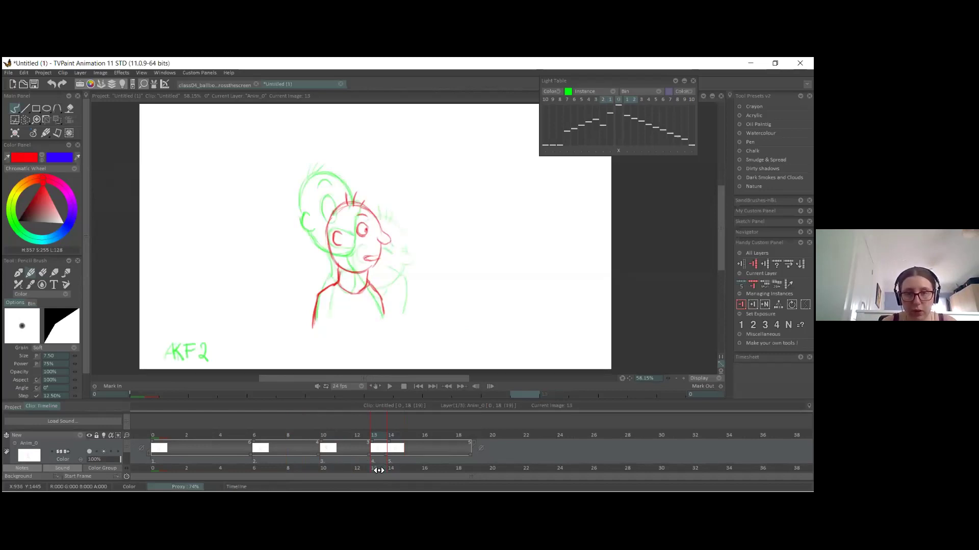
{"action": "key", "text": "Left"}
{"action": "key", "text": "Right"}
{"action": "key", "text": "Right"}
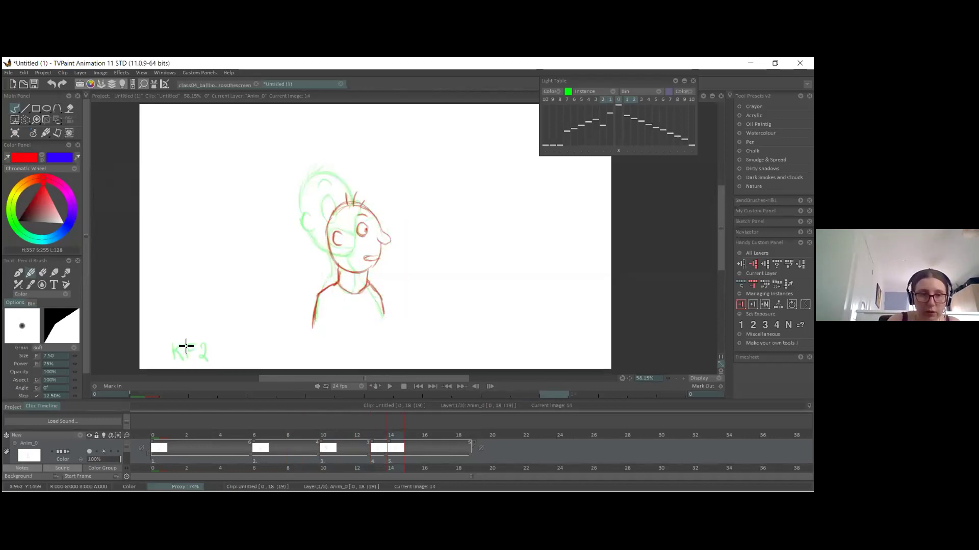
Step: Write the label KE in the lower corner of the frame 13 drawing
{"action": "key", "text": "Left"}
{"action": "mouse_move", "coordinate": [204, 352]}
{"action": "left_mouse_down"}
{"action": "mouse_move", "coordinate": [208, 360]}
{"action": "mouse_move", "coordinate": [196, 360]}
{"action": "mouse_move", "coordinate": [207, 344]}
{"action": "left_mouse_up"}
{"action": "left_click_drag", "start_coordinate": [197, 359], "coordinate": [206, 359]}
{"action": "left_click_drag", "start_coordinate": [197, 351], "coordinate": [207, 351]}
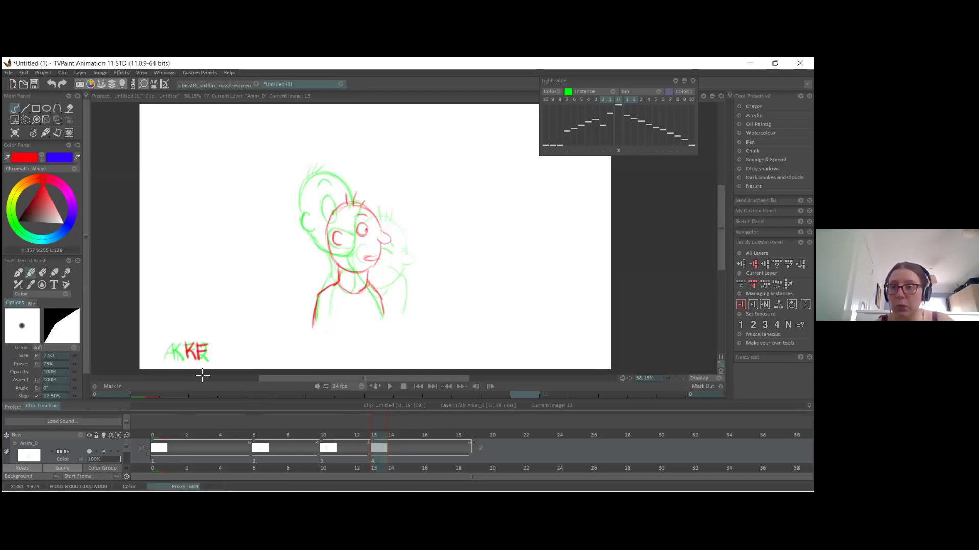
Step: Complete the frame 13 label as KF3 and compare that pose with the KF2 frame just before it
{"action": "key", "text": "Right"}
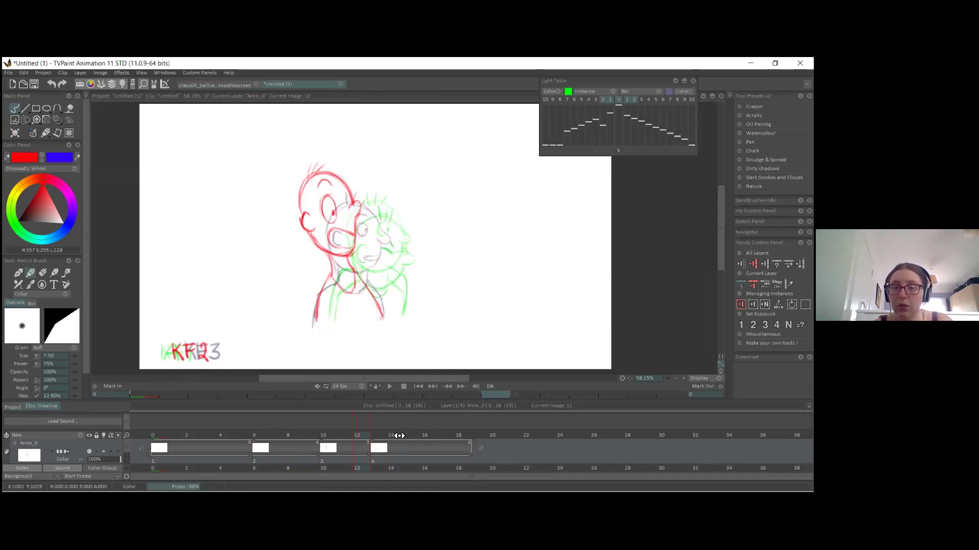
{"action": "left_click", "coordinate": [375, 436]}
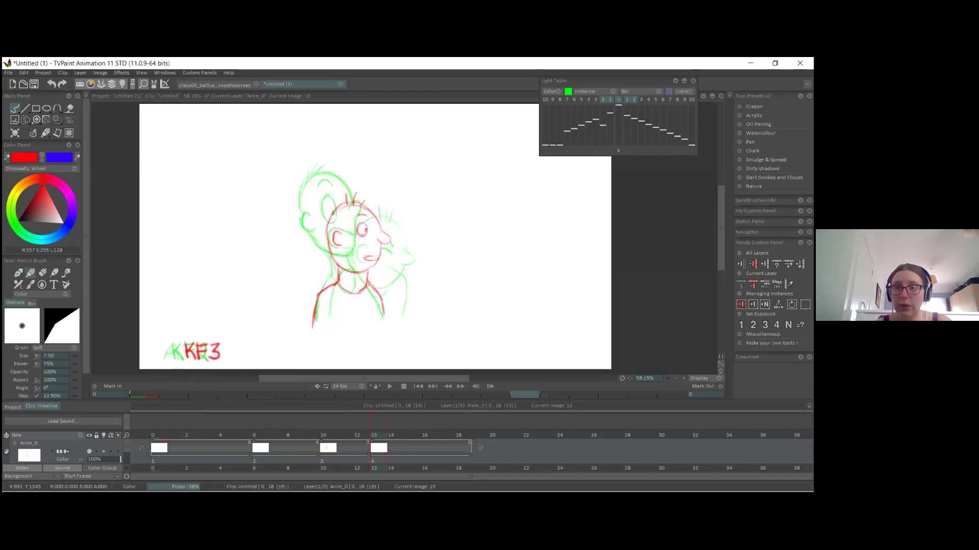
{"action": "key", "text": "ctrl+a"}
{"action": "left_click", "coordinate": [398, 435]}
{"action": "left_click", "coordinate": [379, 435]}
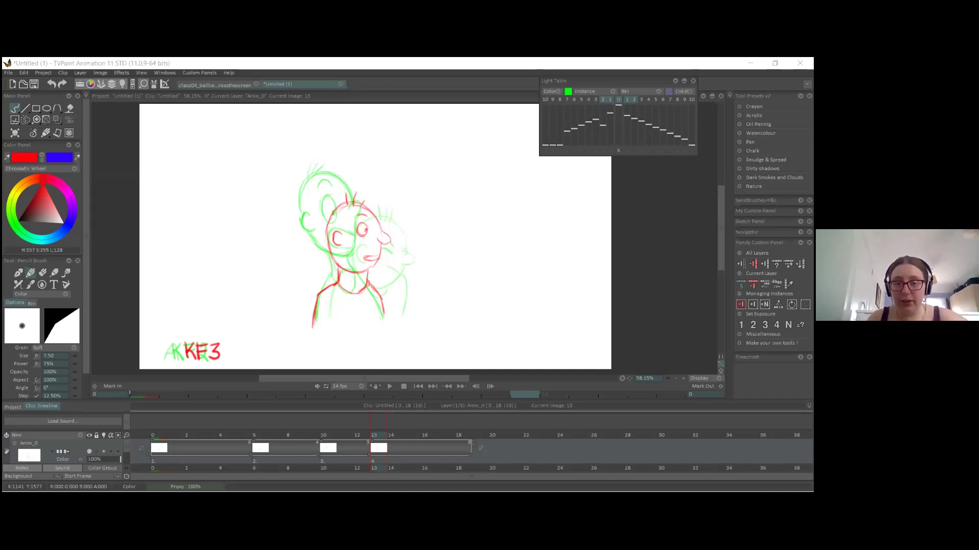
Step: Scrub back through the key poses and limit the light table to one drawing before and one after
{"action": "left_click", "coordinate": [261, 436]}
{"action": "mouse_move", "coordinate": [274, 436]}
{"action": "left_mouse_down"}
{"action": "mouse_move", "coordinate": [403, 434]}
{"action": "mouse_move", "coordinate": [363, 434]}
{"action": "left_mouse_up"}
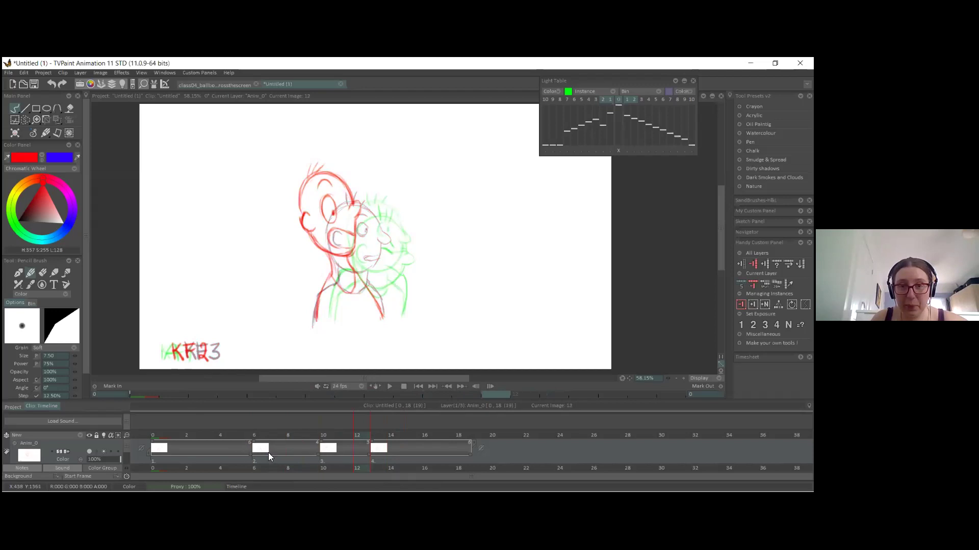
{"action": "left_click", "coordinate": [244, 435]}
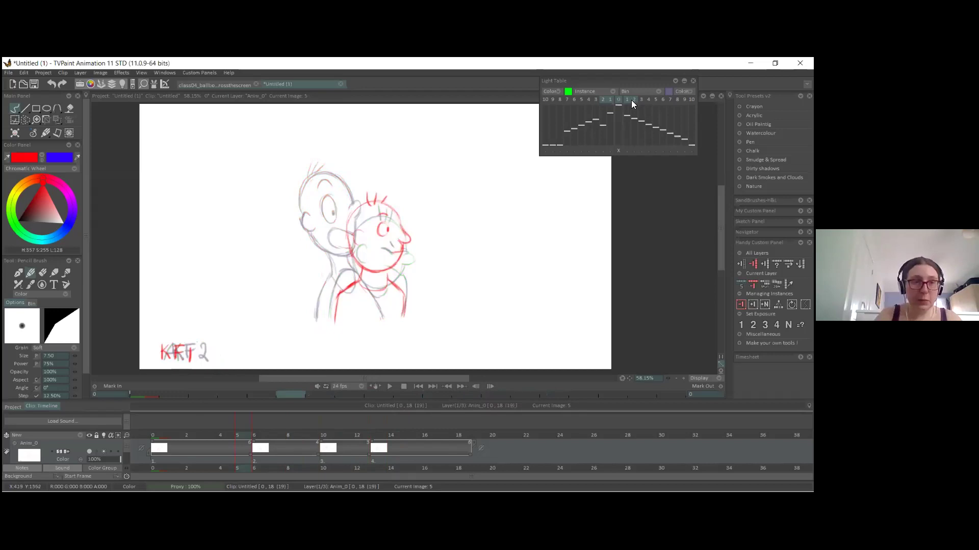
{"action": "left_click", "coordinate": [153, 435]}
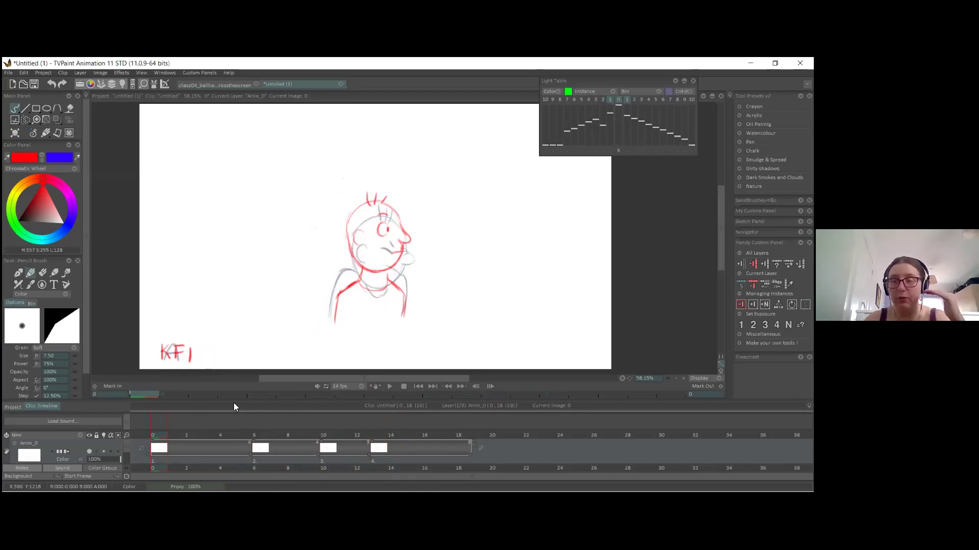
Step: Review the KF1, anticipation, KF2 and KF3 drawings in sequence with the reduced light table
{"action": "left_click", "coordinate": [250, 436]}
{"action": "left_click", "coordinate": [246, 434]}
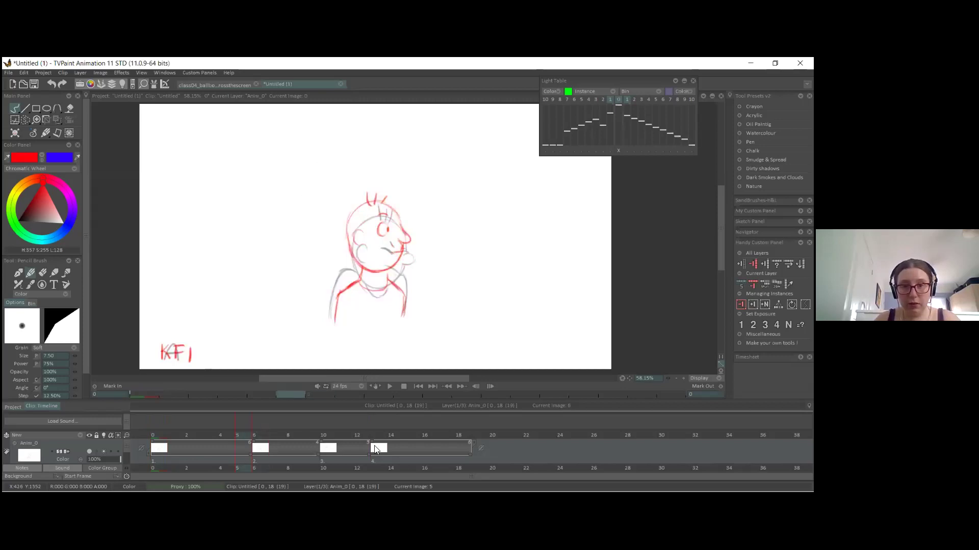
{"action": "left_click", "coordinate": [255, 436]}
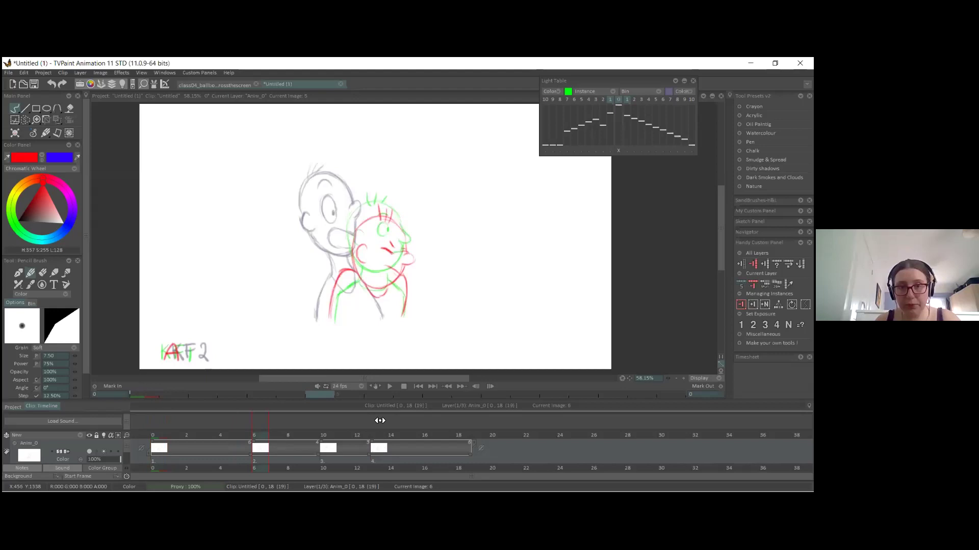
{"action": "left_click_drag", "start_coordinate": [379, 420], "coordinate": [348, 421]}
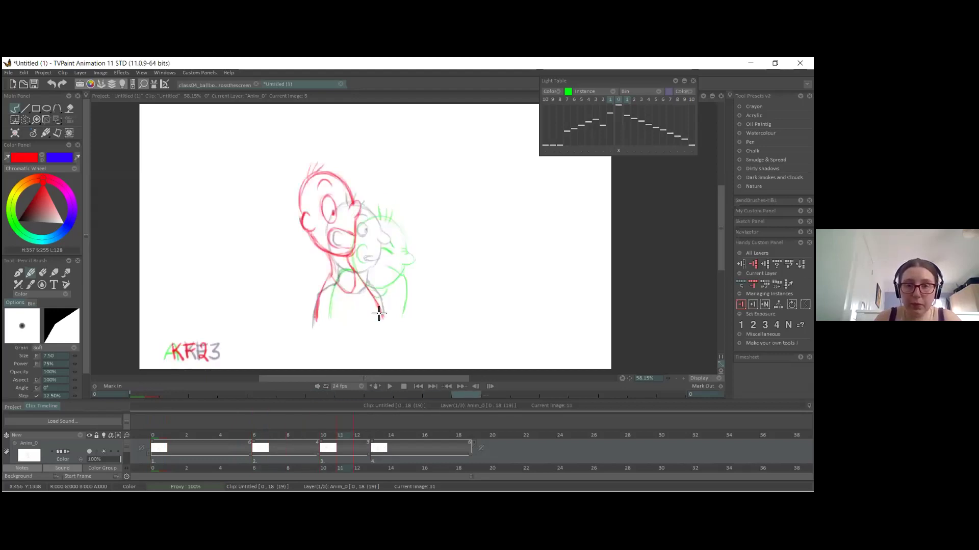
{"action": "key", "text": "Right"}
{"action": "key", "text": "Right"}
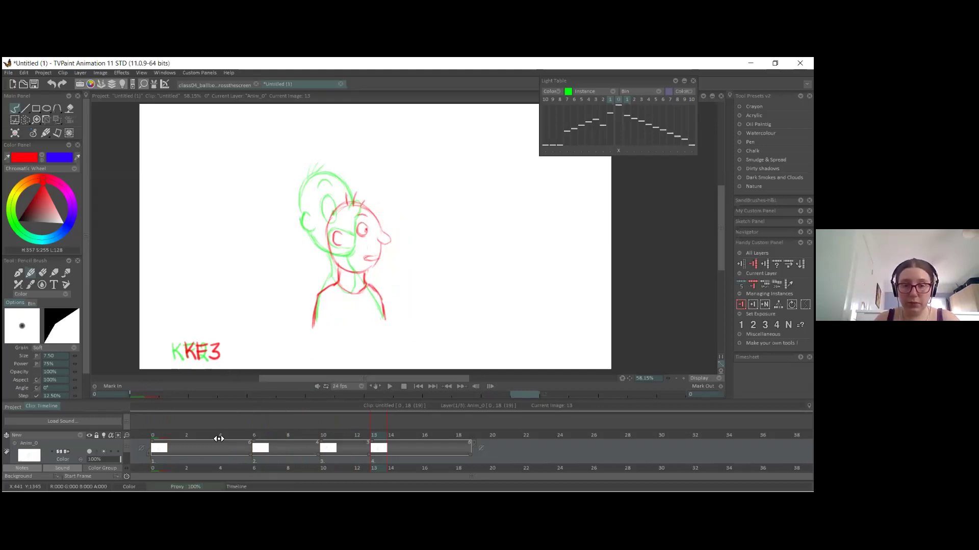
Step: On the frame 0 KF1 drawing, draw a vertical timing chart line with end bars beside the head
{"action": "left_click", "coordinate": [248, 435]}
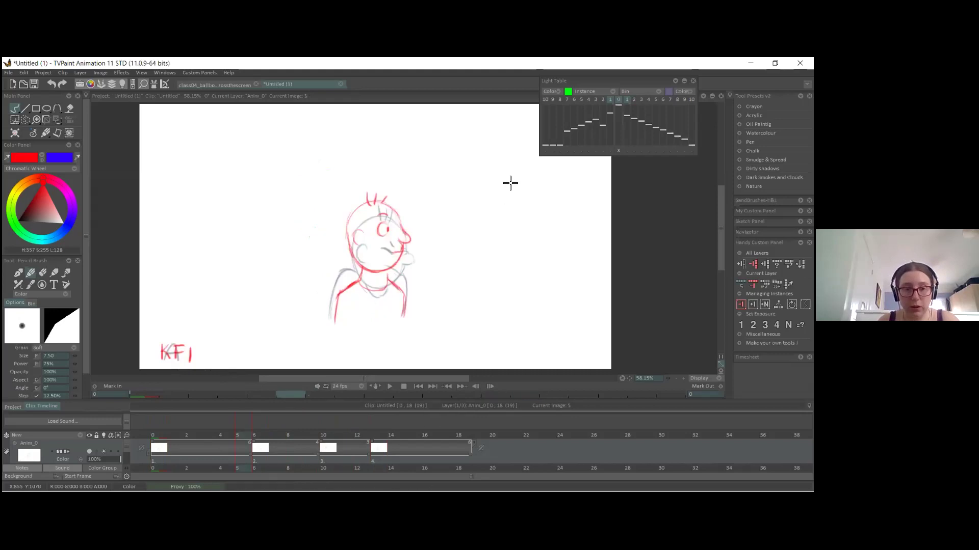
{"action": "left_click", "coordinate": [162, 456]}
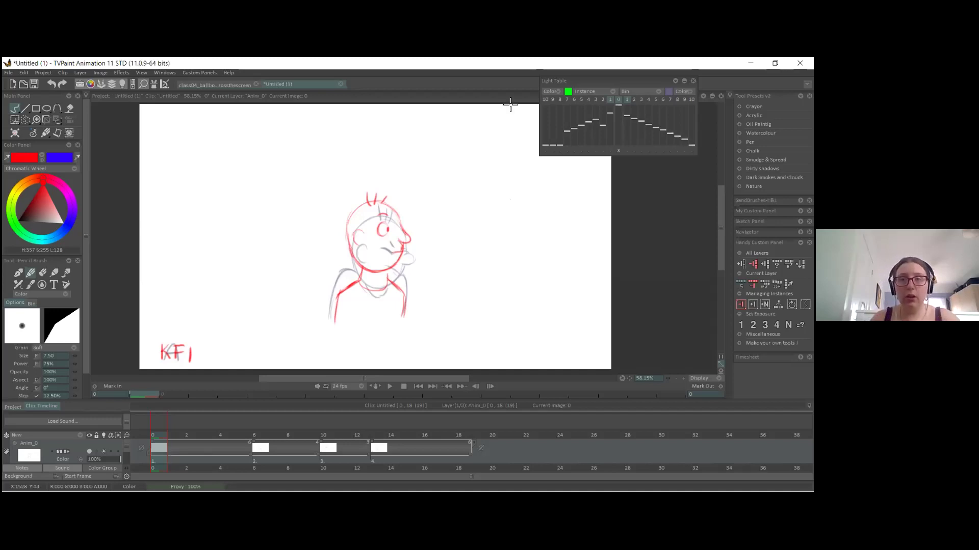
{"action": "mouse_move", "coordinate": [559, 167]}
{"action": "left_mouse_down"}
{"action": "mouse_move", "coordinate": [590, 170]}
{"action": "mouse_move", "coordinate": [567, 177]}
{"action": "mouse_move", "coordinate": [552, 251]}
{"action": "left_mouse_up"}
{"action": "key", "text": "ctrl+z"}
{"action": "key", "text": "ctrl+z"}
{"action": "left_click_drag", "start_coordinate": [551, 177], "coordinate": [549, 291]}
{"action": "key", "text": "ctrl+z"}
{"action": "mouse_move", "coordinate": [550, 179]}
{"action": "left_mouse_down"}
{"action": "mouse_move", "coordinate": [556, 288]}
{"action": "mouse_move", "coordinate": [567, 292]}
{"action": "left_mouse_up"}
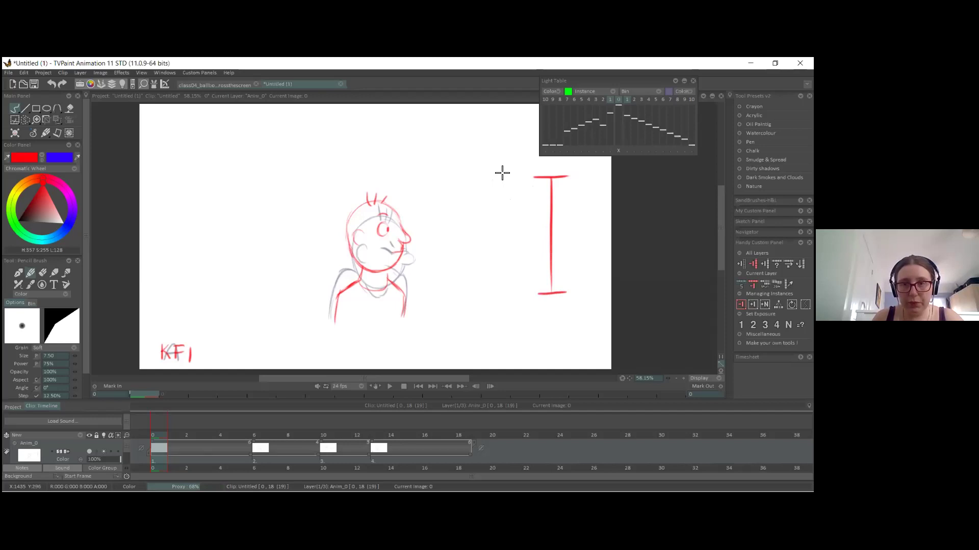
Step: Label the chart from KF1 down to A and add a halfway tick plus ticks spaced progressively closer to A
{"action": "left_click_drag", "start_coordinate": [498, 172], "coordinate": [525, 186]}
{"action": "left_click_drag", "start_coordinate": [504, 301], "coordinate": [513, 300]}
{"action": "left_click_drag", "start_coordinate": [545, 235], "coordinate": [562, 233]}
{"action": "mouse_move", "coordinate": [543, 265]}
{"action": "left_mouse_down"}
{"action": "mouse_move", "coordinate": [561, 263]}
{"action": "mouse_move", "coordinate": [559, 278]}
{"action": "left_mouse_up"}
{"action": "key", "text": "ctrl+z"}
{"action": "key", "text": "ctrl+z"}
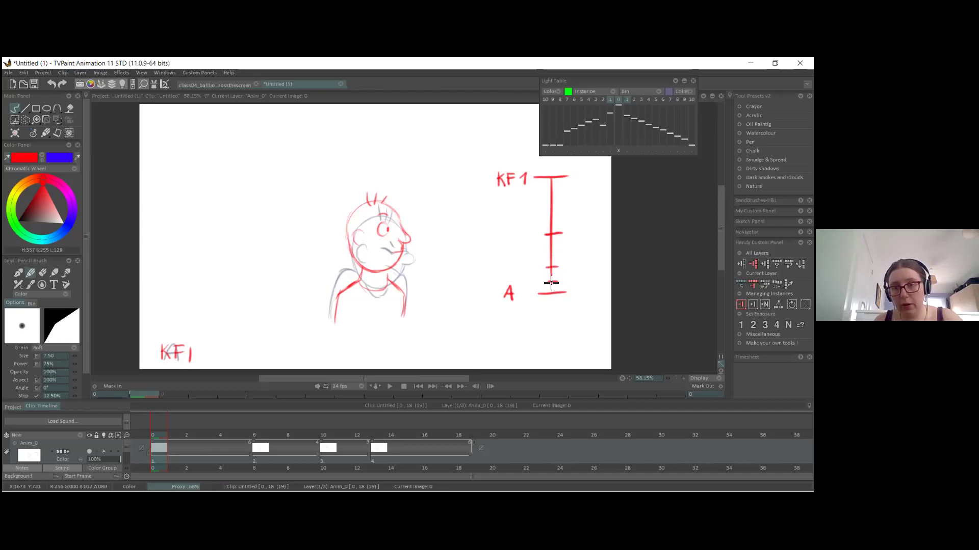
{"action": "left_click_drag", "start_coordinate": [548, 283], "coordinate": [556, 282]}
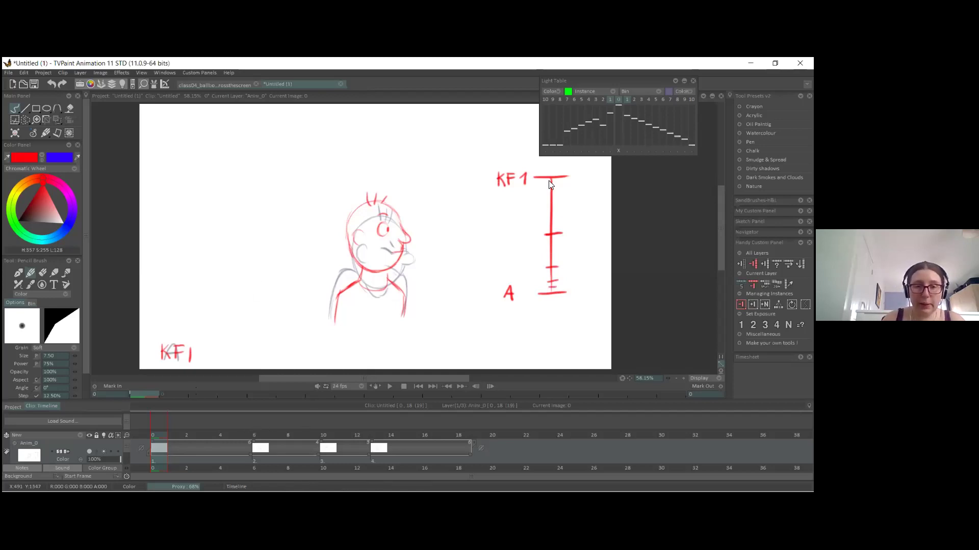
Step: On the frame 6 anticipation drawing, draw a vertical timing chart line with end bars and a halfway tick
{"action": "key", "text": "Right"}
{"action": "key", "text": "Right"}
{"action": "key", "text": "Right"}
{"action": "key", "text": "Right"}
{"action": "key", "text": "Right"}
{"action": "key", "text": "Right"}
{"action": "key", "text": "Right"}
{"action": "key", "text": "Right"}
{"action": "key", "text": "Right"}
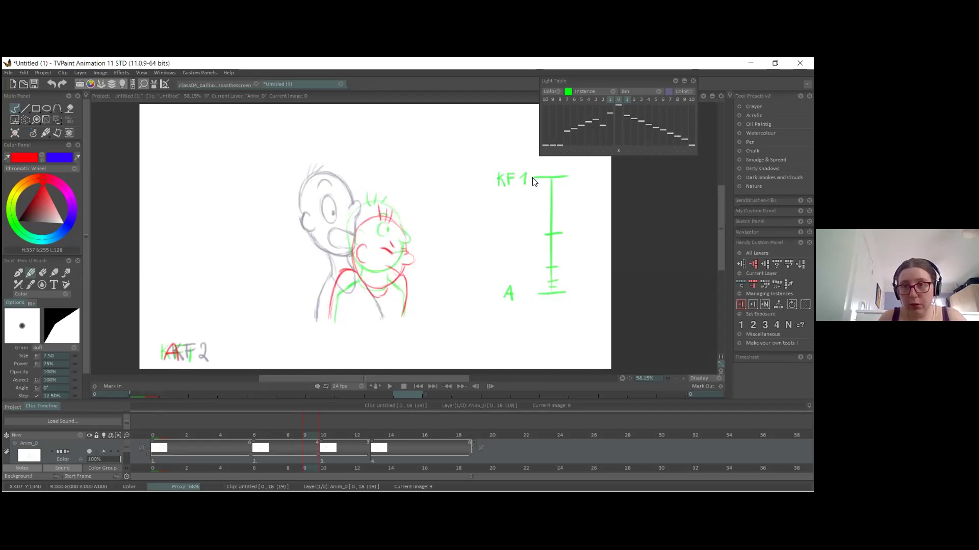
{"action": "key", "text": "Left"}
{"action": "key", "text": "Left"}
{"action": "key", "text": "Left"}
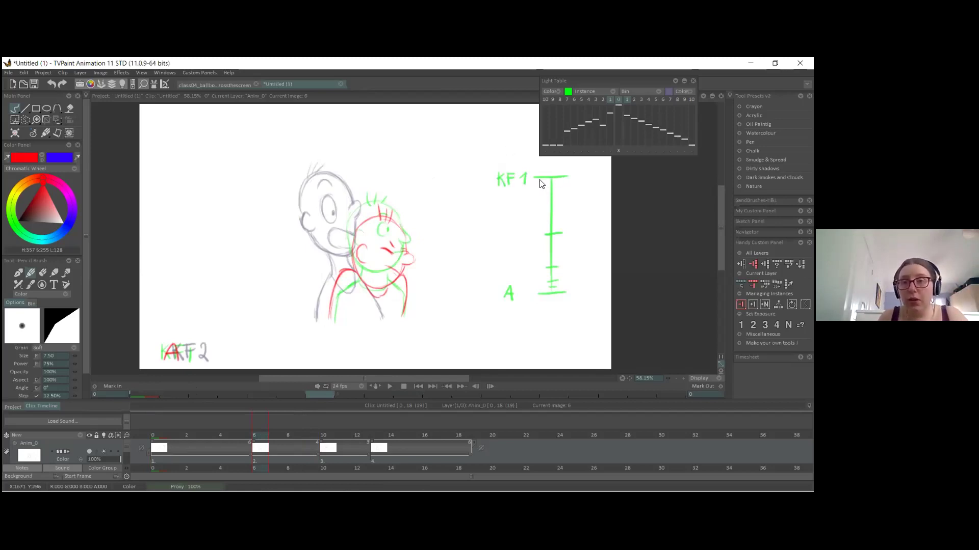
{"action": "left_click_drag", "start_coordinate": [535, 177], "coordinate": [568, 177]}
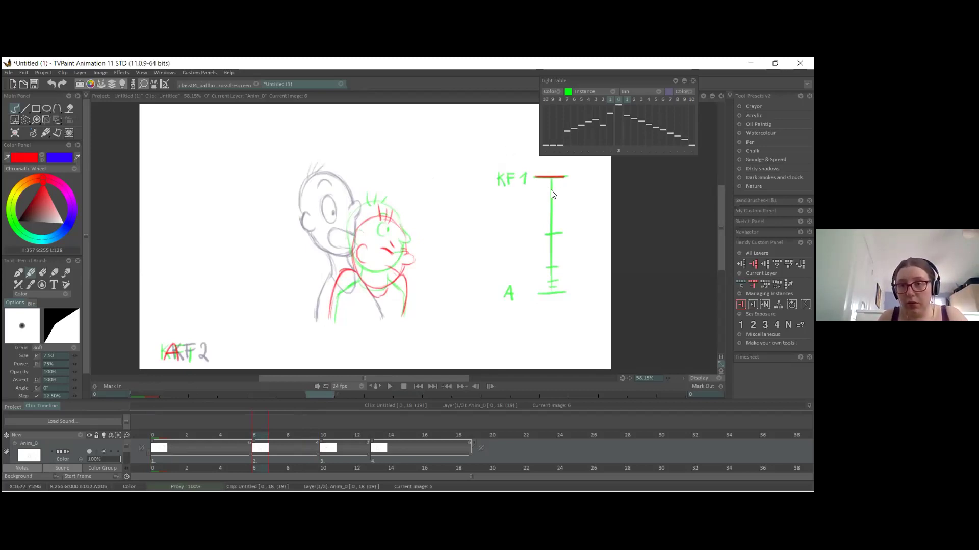
{"action": "key", "text": "ctrl+z"}
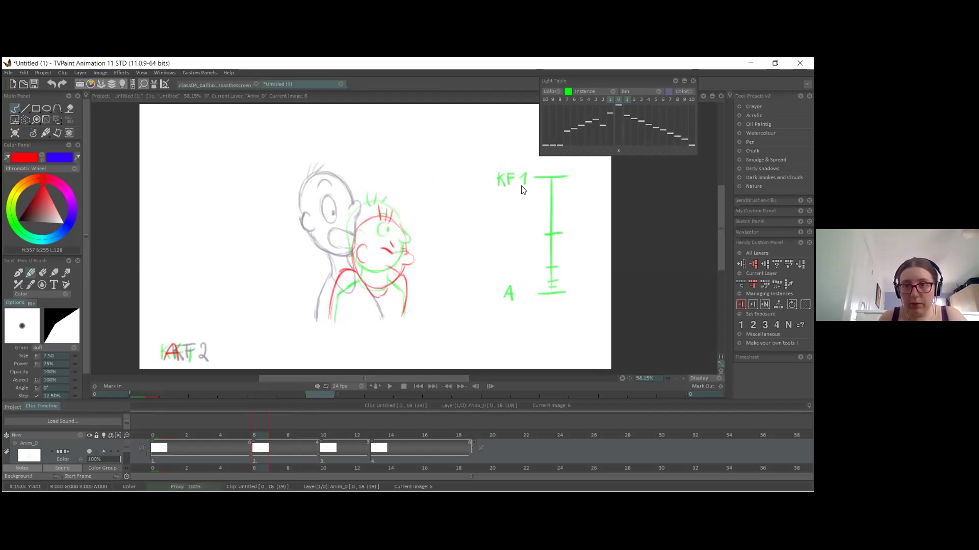
{"action": "mouse_move", "coordinate": [502, 189]}
{"action": "left_mouse_down"}
{"action": "mouse_move", "coordinate": [531, 189]}
{"action": "mouse_move", "coordinate": [516, 262]}
{"action": "left_mouse_up"}
{"action": "key", "text": "ctrl+z"}
{"action": "mouse_move", "coordinate": [516, 190]}
{"action": "left_mouse_down"}
{"action": "mouse_move", "coordinate": [518, 304]}
{"action": "mouse_move", "coordinate": [529, 301]}
{"action": "left_mouse_up"}
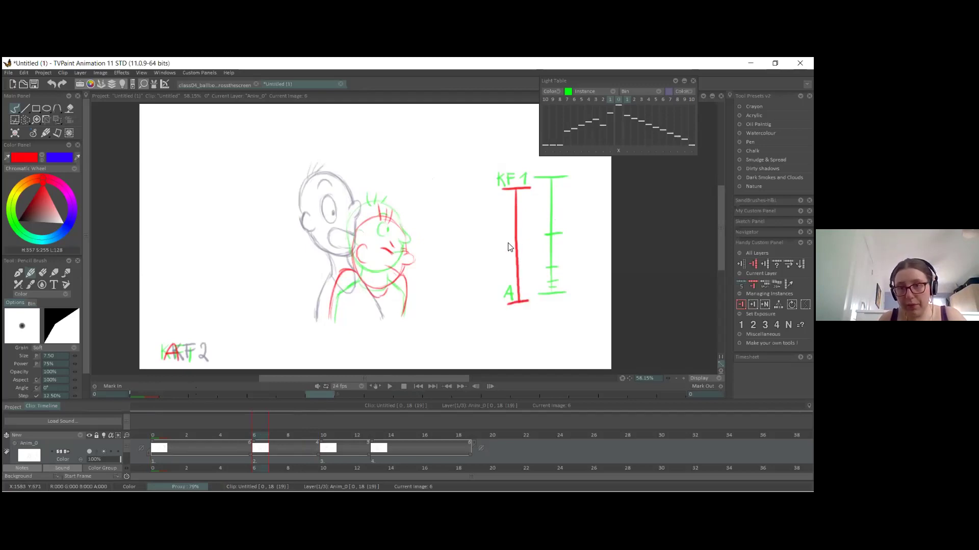
{"action": "left_click_drag", "start_coordinate": [522, 242], "coordinate": [509, 243]}
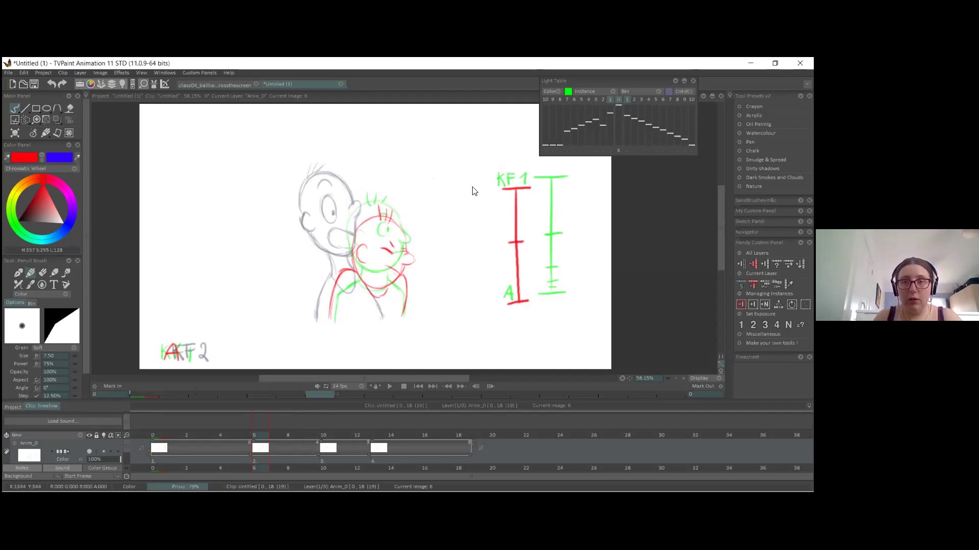
Step: Label the frame 6 timing chart A at its upper end and KF2 at its lower end
{"action": "mouse_move", "coordinate": [482, 190]}
{"action": "left_mouse_down"}
{"action": "mouse_move", "coordinate": [486, 181]}
{"action": "mouse_move", "coordinate": [488, 190]}
{"action": "left_mouse_up"}
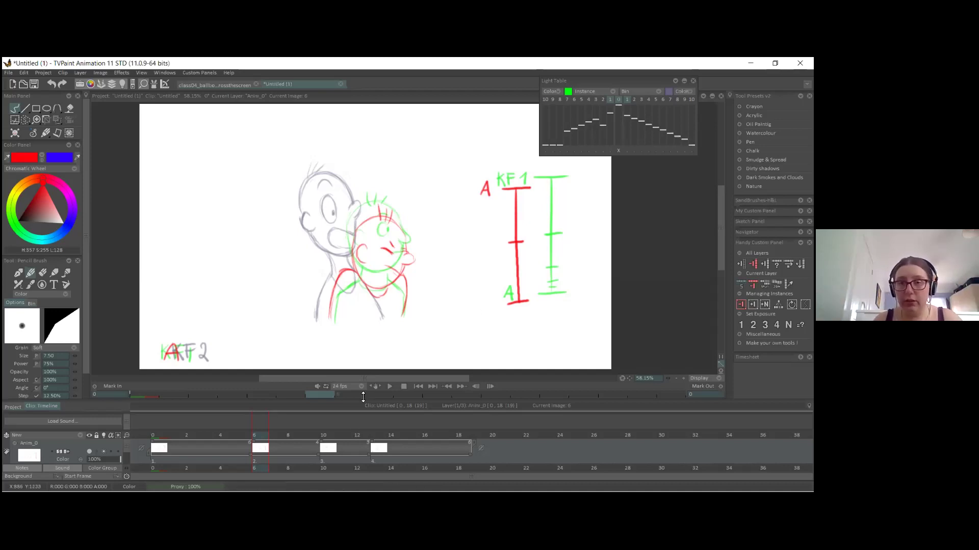
{"action": "left_click", "coordinate": [327, 436]}
{"action": "left_click", "coordinate": [259, 446]}
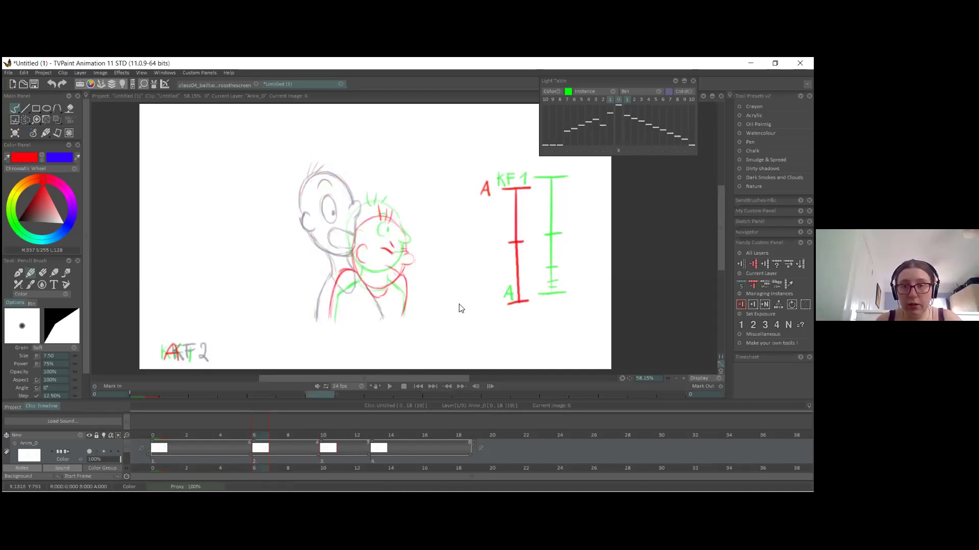
{"action": "mouse_move", "coordinate": [480, 300]}
{"action": "left_mouse_down"}
{"action": "mouse_move", "coordinate": [482, 312]}
{"action": "mouse_move", "coordinate": [490, 304]}
{"action": "left_mouse_up"}
{"action": "left_click_drag", "start_coordinate": [493, 301], "coordinate": [499, 308]}
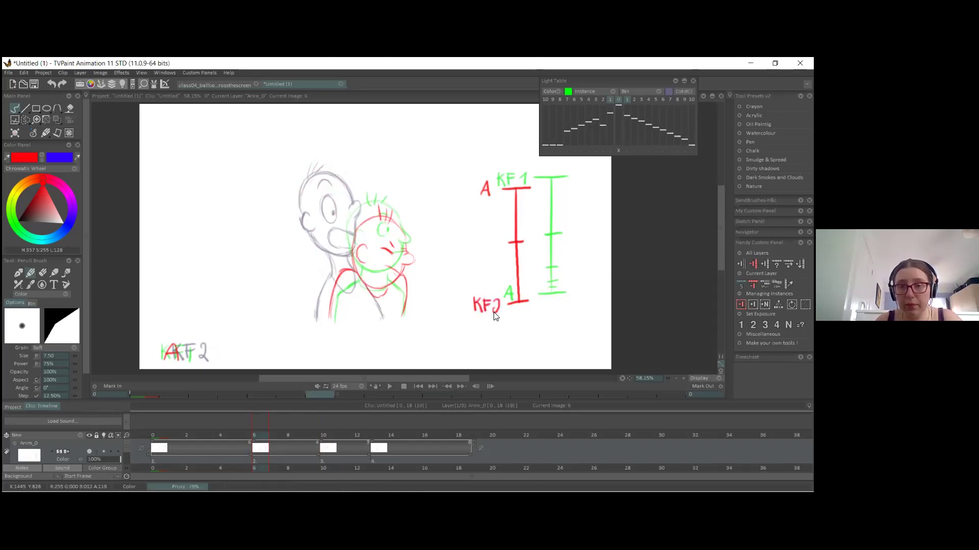
Step: Redo the 2 of KF2 and the halfway tick, and add two ticks spaced progressively closer to A
{"action": "mouse_move", "coordinate": [523, 216]}
{"action": "left_mouse_down"}
{"action": "mouse_move", "coordinate": [511, 217]}
{"action": "mouse_move", "coordinate": [523, 203]}
{"action": "left_mouse_up"}
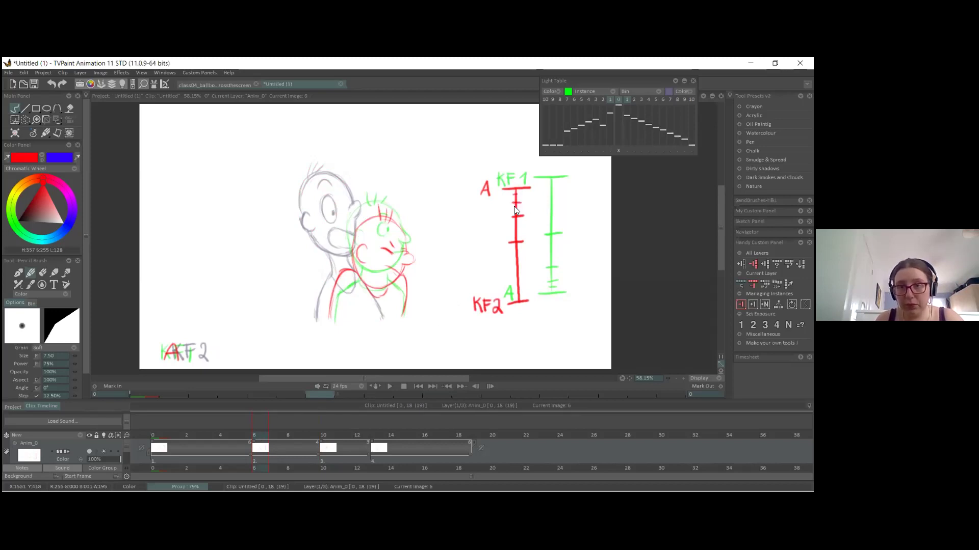
{"action": "key", "text": "ctrl+z"}
{"action": "key", "text": "ctrl+z"}
{"action": "key", "text": "ctrl+z"}
{"action": "key", "text": "ctrl+z"}
{"action": "left_click_drag", "start_coordinate": [492, 302], "coordinate": [500, 313]}
{"action": "left_click_drag", "start_coordinate": [507, 245], "coordinate": [525, 241]}
{"action": "key", "text": "ctrl+z"}
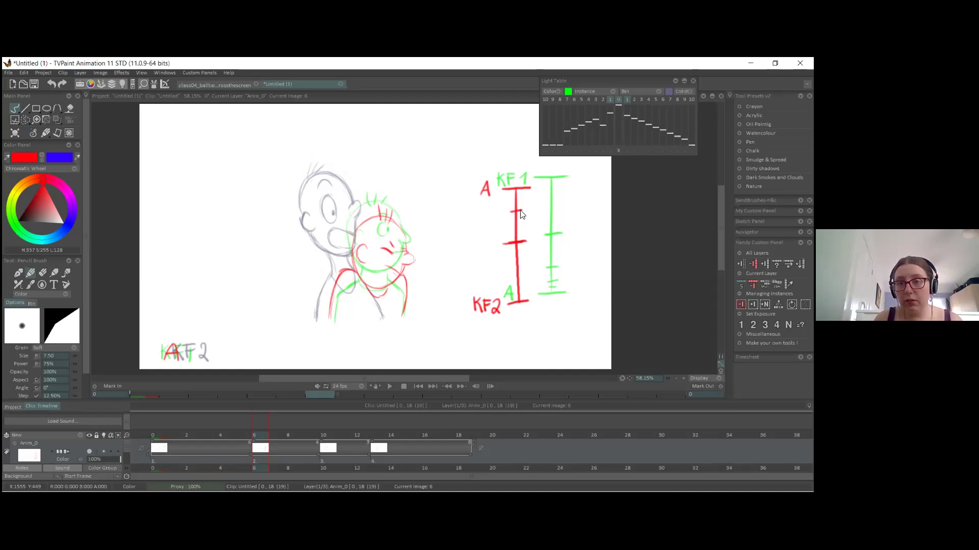
{"action": "mouse_move", "coordinate": [508, 216]}
{"action": "left_mouse_down"}
{"action": "mouse_move", "coordinate": [520, 216]}
{"action": "mouse_move", "coordinate": [520, 200]}
{"action": "left_mouse_up"}
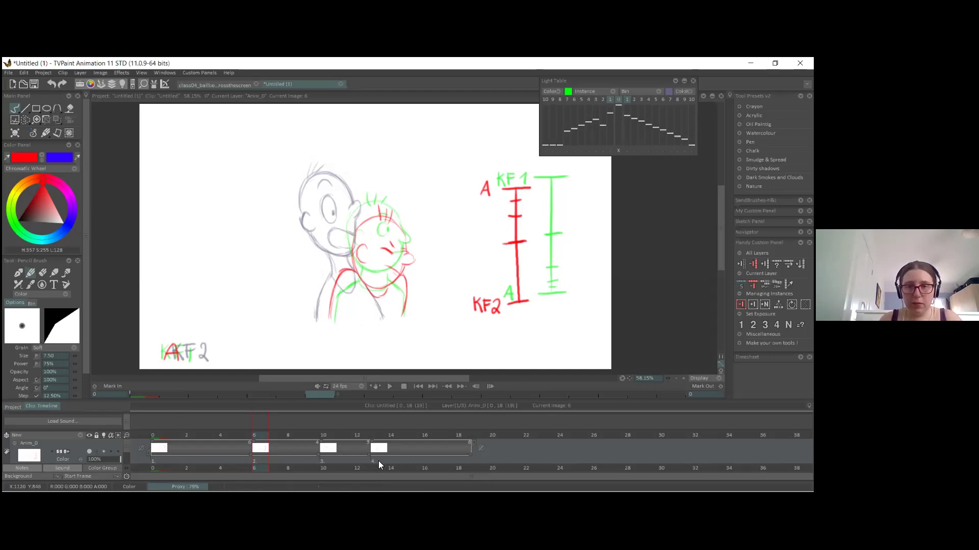
Step: On the frame 13 KF3 drawing, draw a vertical timing chart line with end bars and a halfway tick
{"action": "key", "text": "ctrl+Right"}
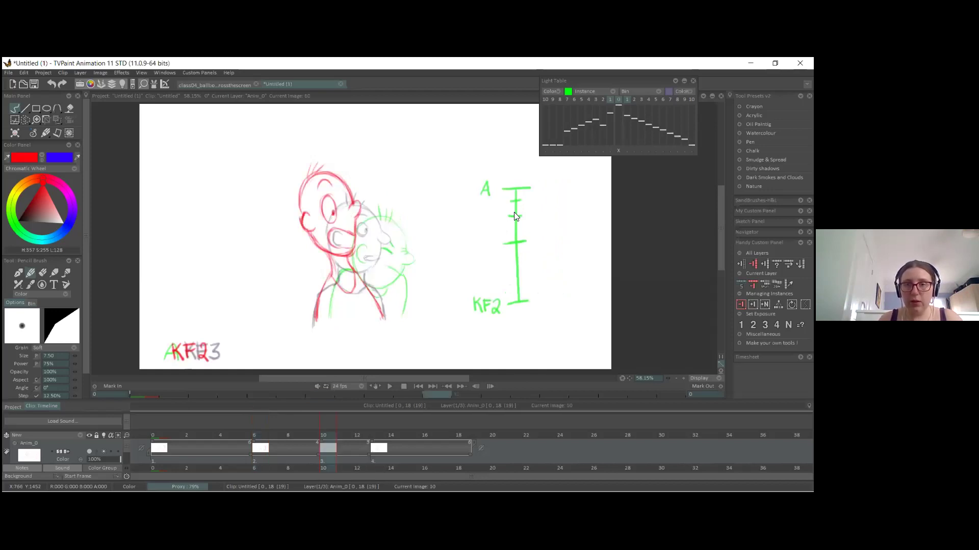
{"action": "key", "text": "Right"}
{"action": "key", "text": "Right"}
{"action": "key", "text": "Right"}
{"action": "left_click_drag", "start_coordinate": [500, 190], "coordinate": [528, 189]}
{"action": "left_click_drag", "start_coordinate": [514, 190], "coordinate": [516, 307]}
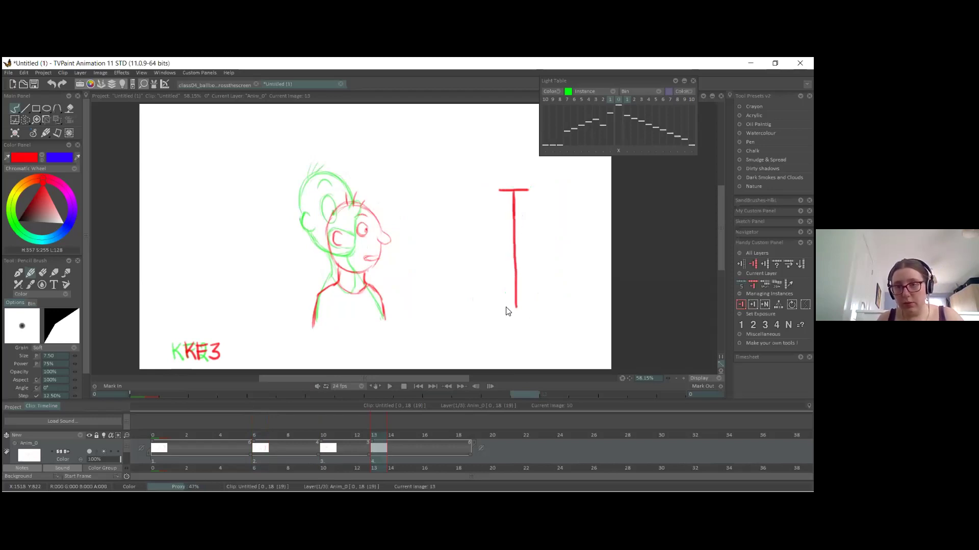
{"action": "left_click_drag", "start_coordinate": [502, 308], "coordinate": [526, 308]}
{"action": "left_click_drag", "start_coordinate": [522, 243], "coordinate": [506, 244]}
Step: Label the frame 13 chart from KF2 down to KF3 and add ticks spaced progressively closer to KF3
{"action": "mouse_move", "coordinate": [472, 185]}
{"action": "left_mouse_down"}
{"action": "mouse_move", "coordinate": [471, 202]}
{"action": "mouse_move", "coordinate": [483, 202]}
{"action": "left_mouse_up"}
{"action": "left_click_drag", "start_coordinate": [484, 185], "coordinate": [490, 186]}
{"action": "left_click_drag", "start_coordinate": [483, 194], "coordinate": [499, 201]}
{"action": "mouse_move", "coordinate": [467, 299]}
{"action": "left_mouse_down"}
{"action": "mouse_move", "coordinate": [467, 315]}
{"action": "mouse_move", "coordinate": [478, 315]}
{"action": "left_mouse_up"}
{"action": "left_click_drag", "start_coordinate": [478, 301], "coordinate": [486, 308]}
{"action": "mouse_move", "coordinate": [489, 300]}
{"action": "left_mouse_down"}
{"action": "mouse_move", "coordinate": [490, 315]}
{"action": "mouse_move", "coordinate": [522, 285]}
{"action": "mouse_move", "coordinate": [522, 294]}
{"action": "left_mouse_up"}
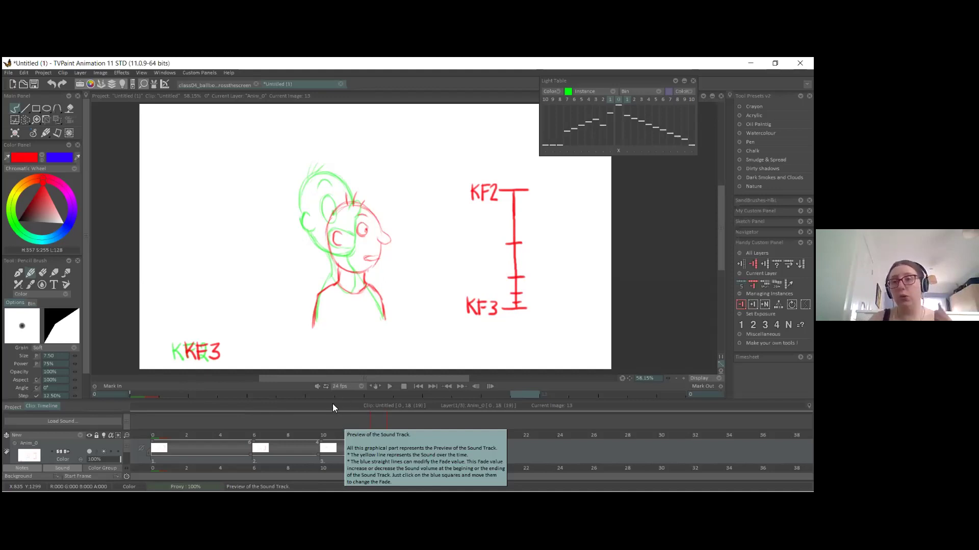
{"action": "left_click_drag", "start_coordinate": [229, 434], "coordinate": [379, 413]}
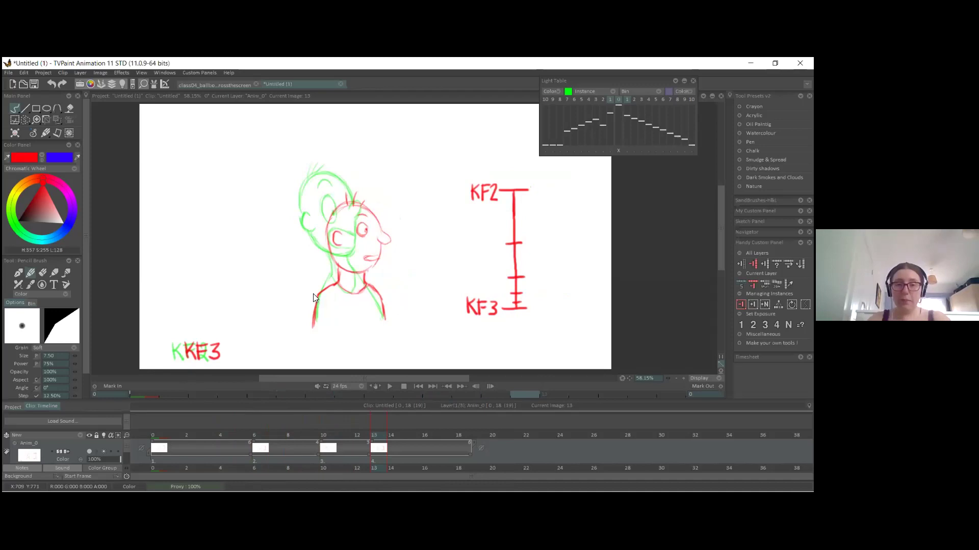
{"action": "left_click", "coordinate": [403, 499]}
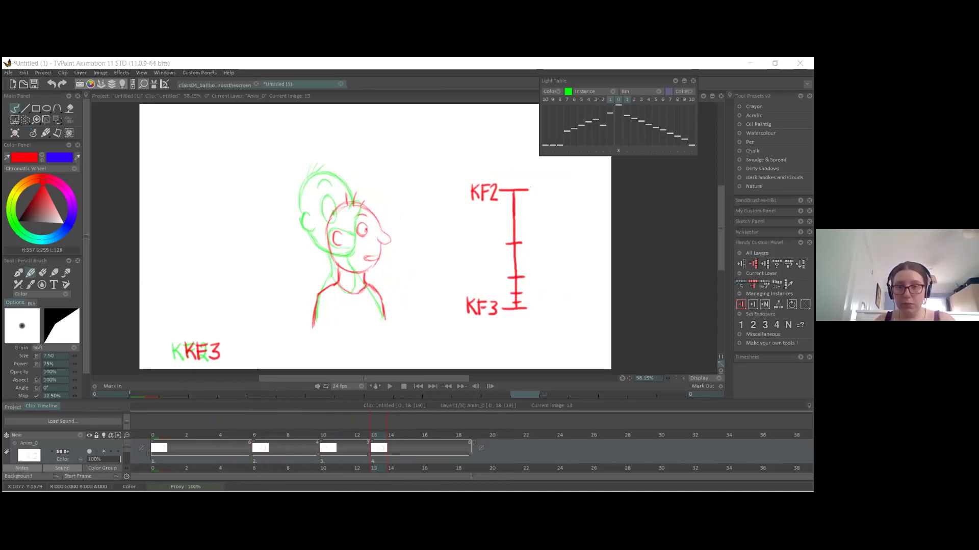
{"action": "left_click", "coordinate": [503, 373]}
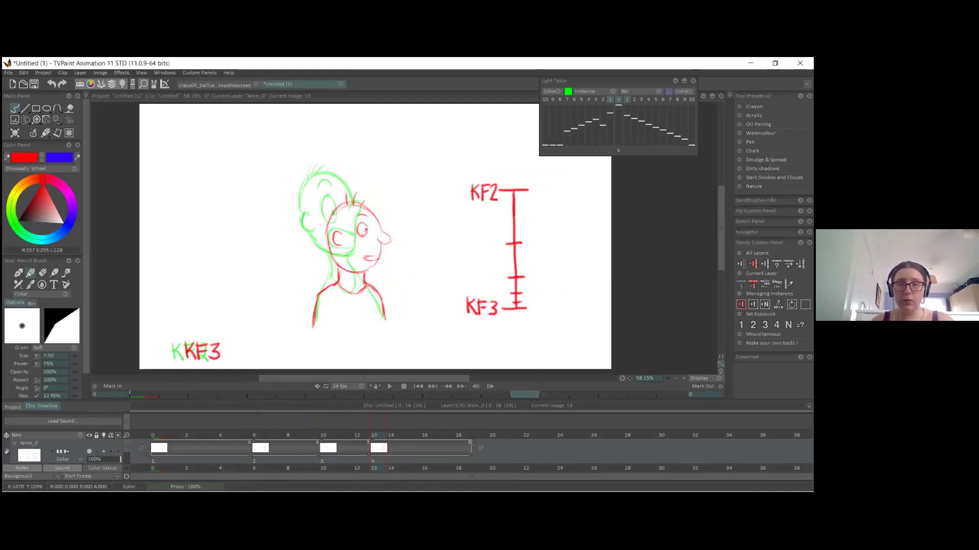